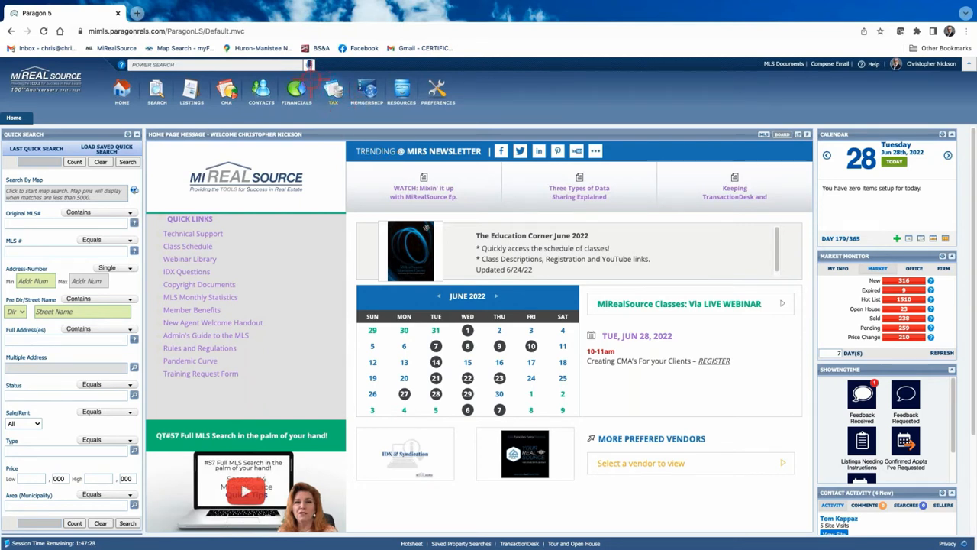
Open BS&A Online from Paragon's TAX menu under Tax Integrations in a new browser tab
mouse_move(334, 87)
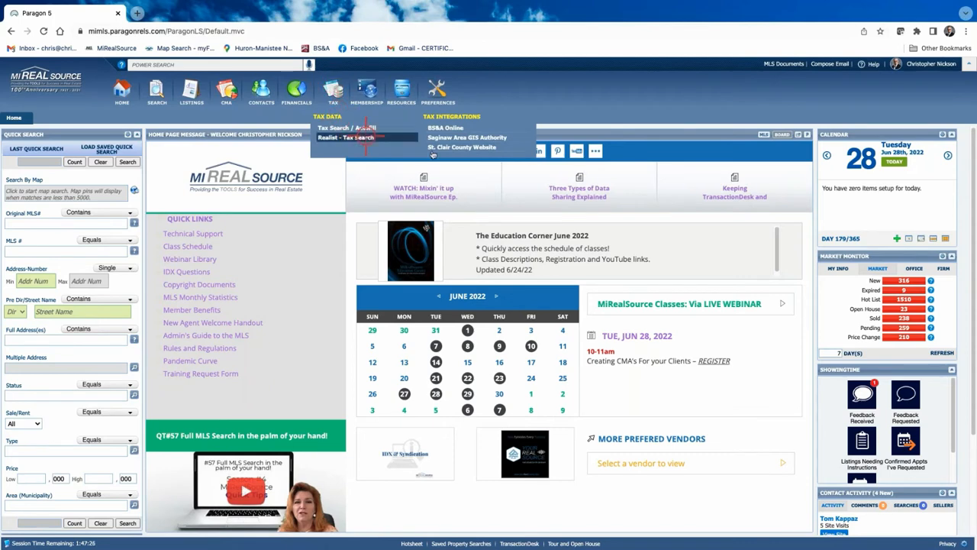
click(440, 123)
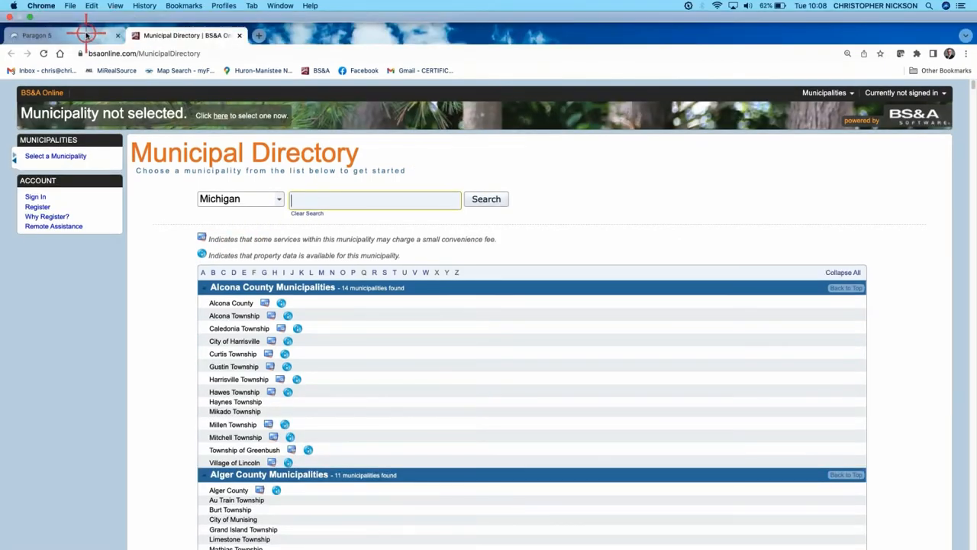
click(86, 35)
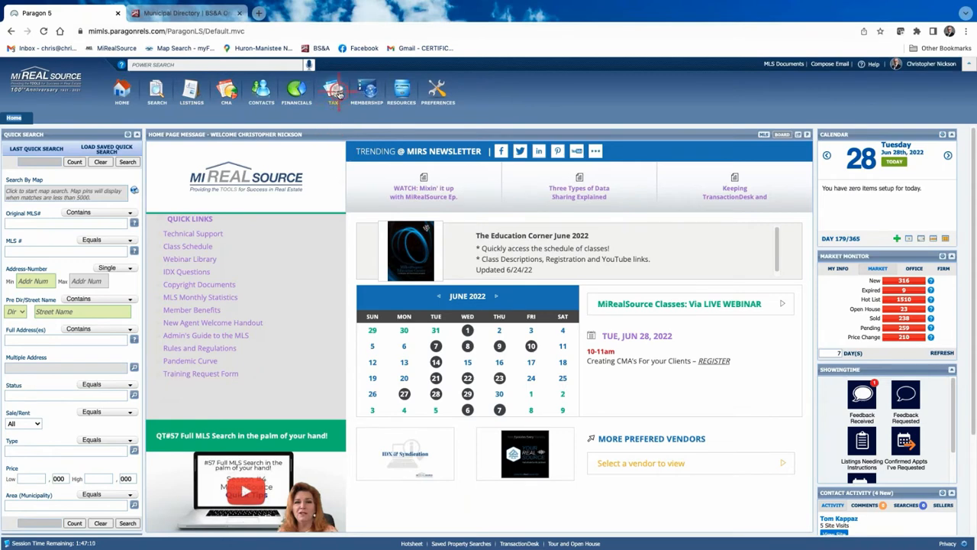
mouse_move(339, 94)
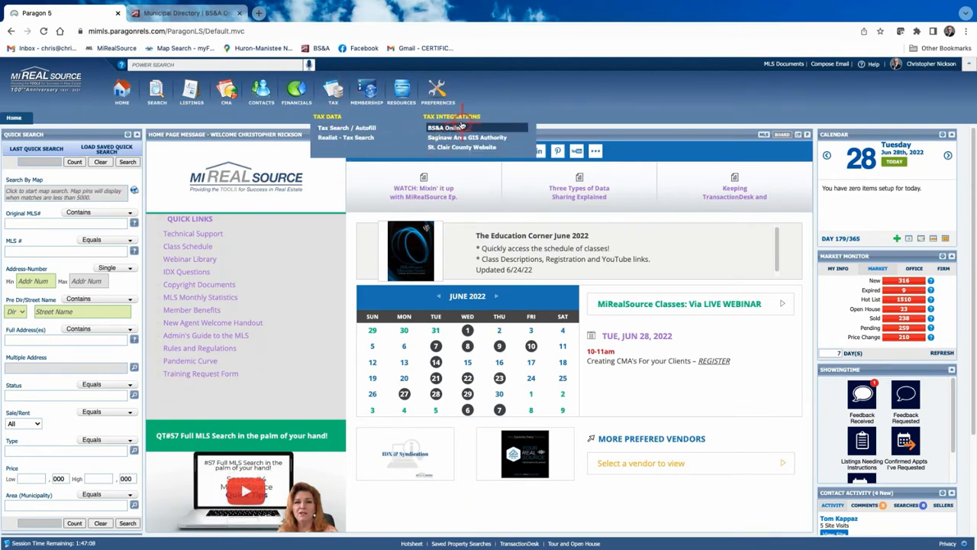
click(455, 128)
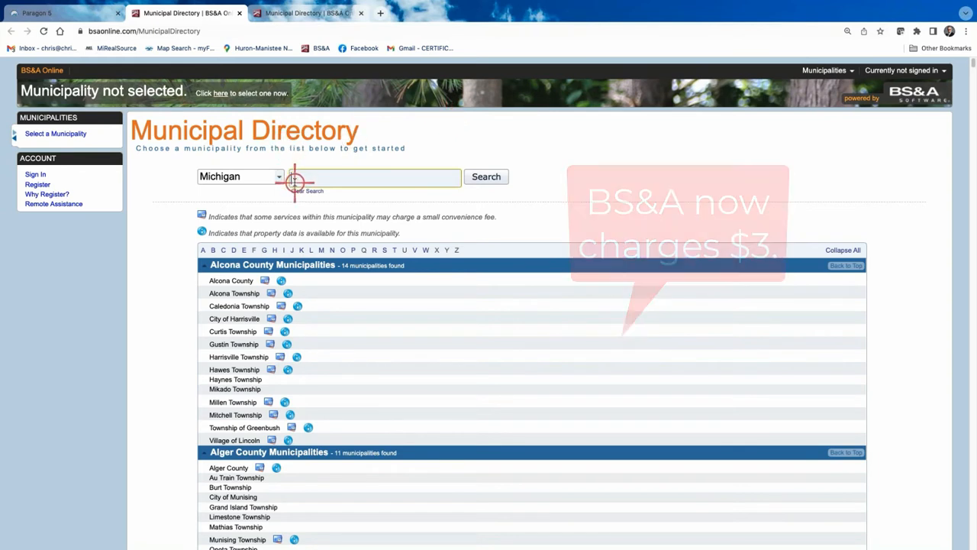
Search the Municipal Directory for 'macomb' and pick Macomb Township, Macomb County
text(ma)
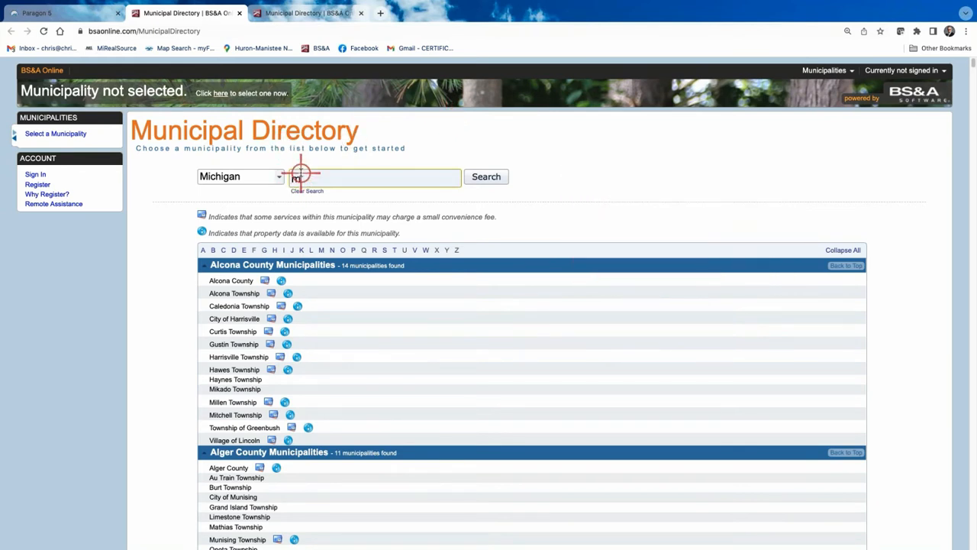
text(comb)
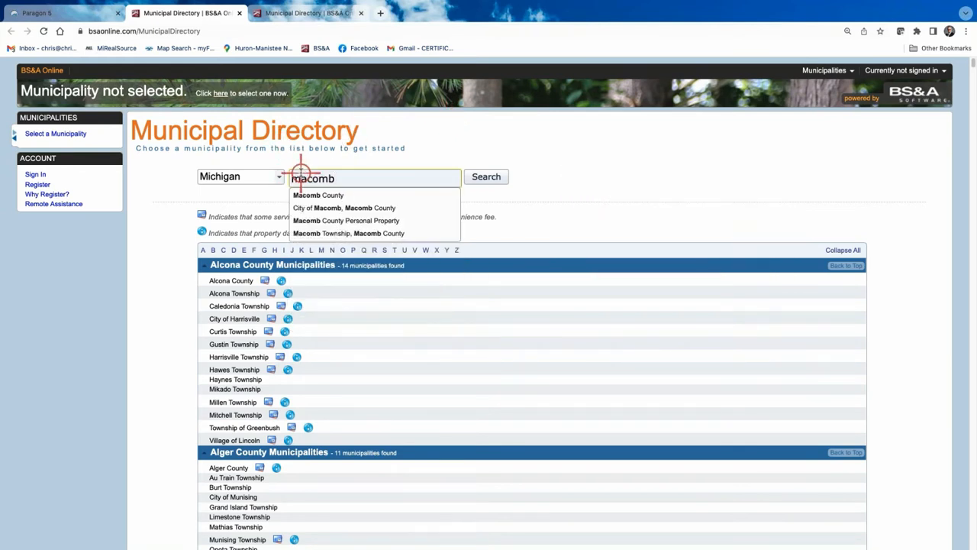
click(340, 235)
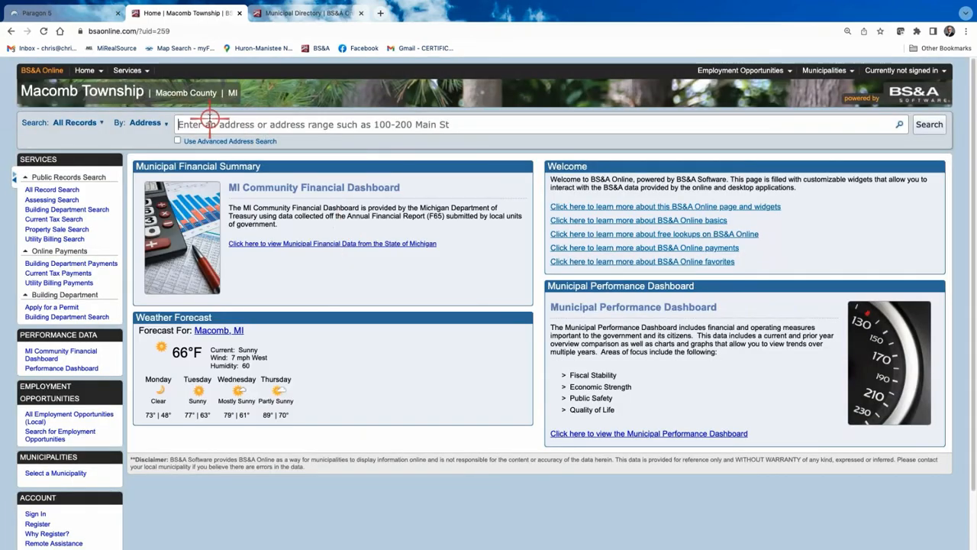
click(209, 123)
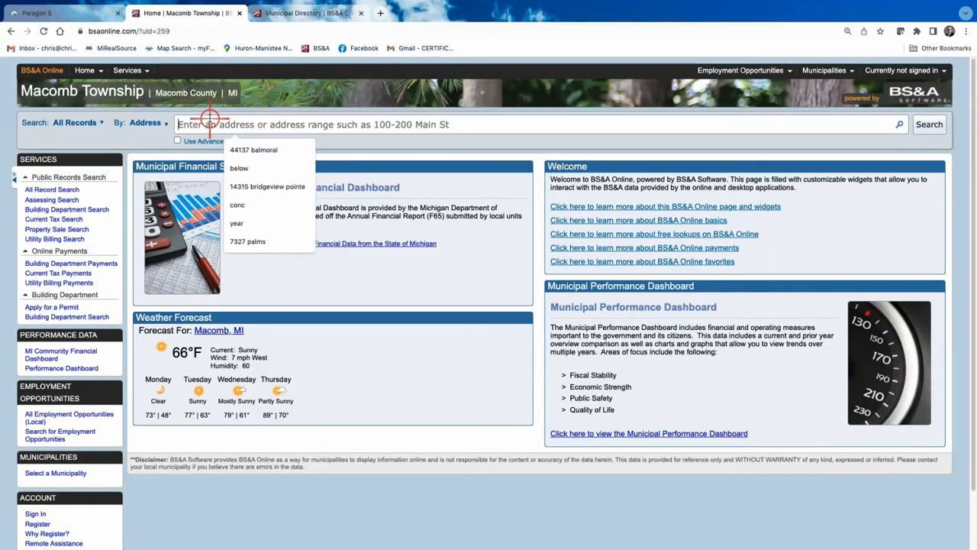
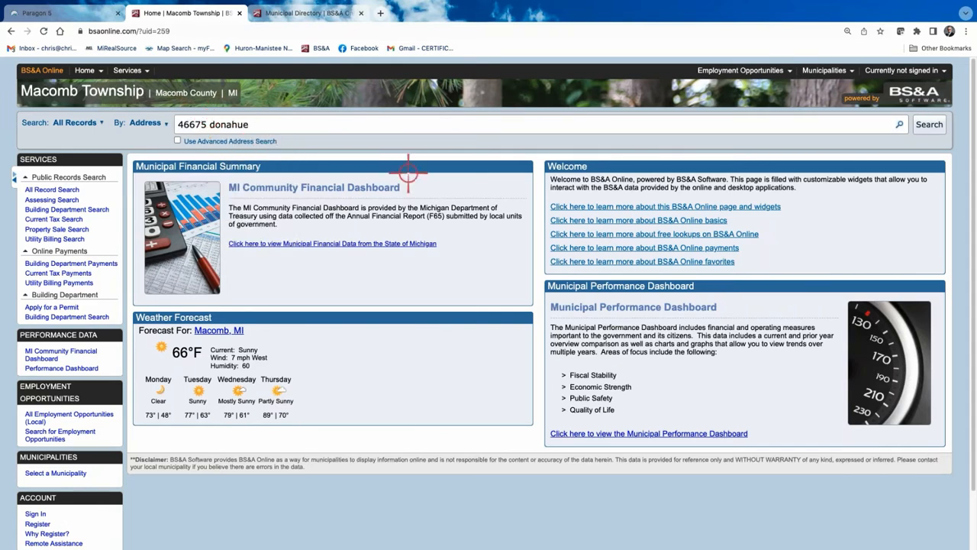
click(930, 126)
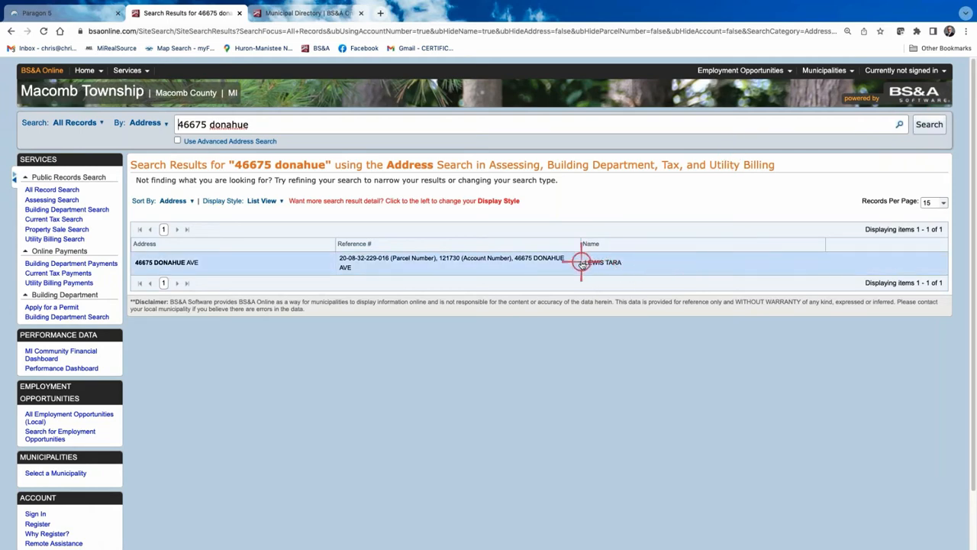
click(420, 260)
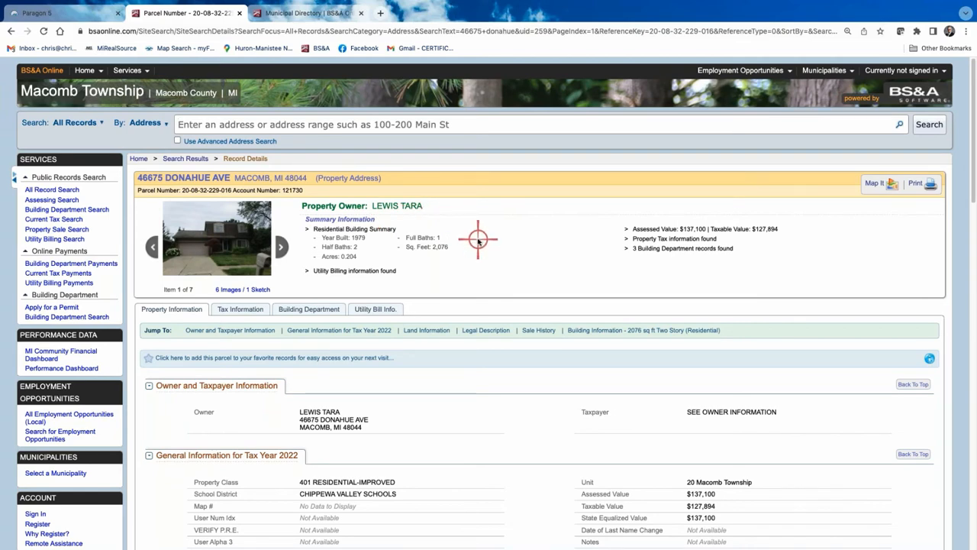
Scroll through the parcel's Property Information to review its 2022 class, school district and taxable value
scroll(478, 242, down, 1)
scroll(478, 241, down, 1)
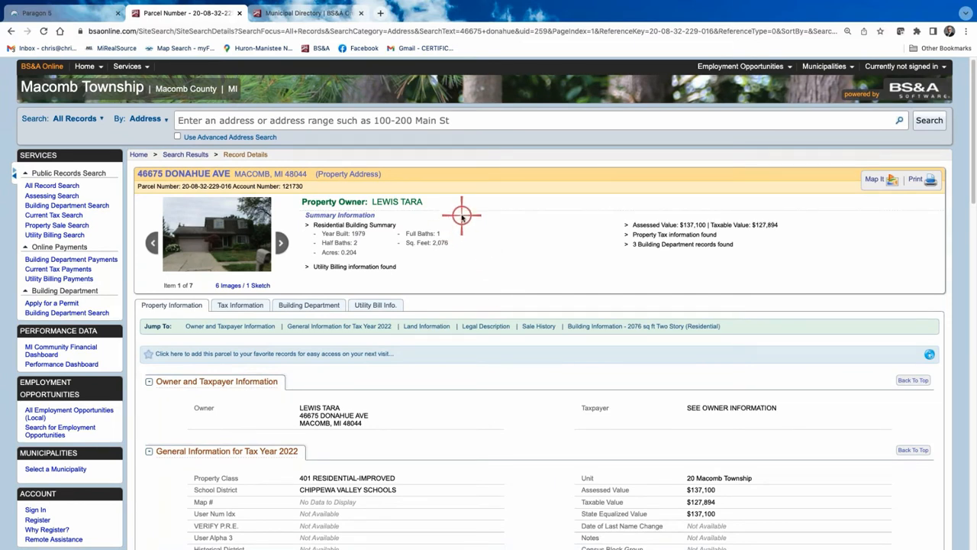
scroll(481, 242, down, 1)
scroll(481, 243, down, 5)
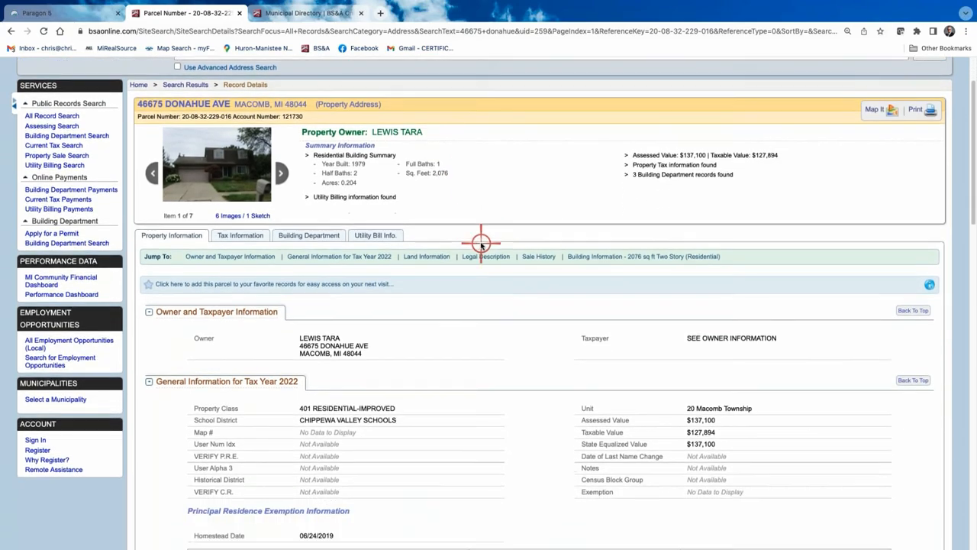
scroll(482, 243, up, 5)
scroll(481, 243, down, 1)
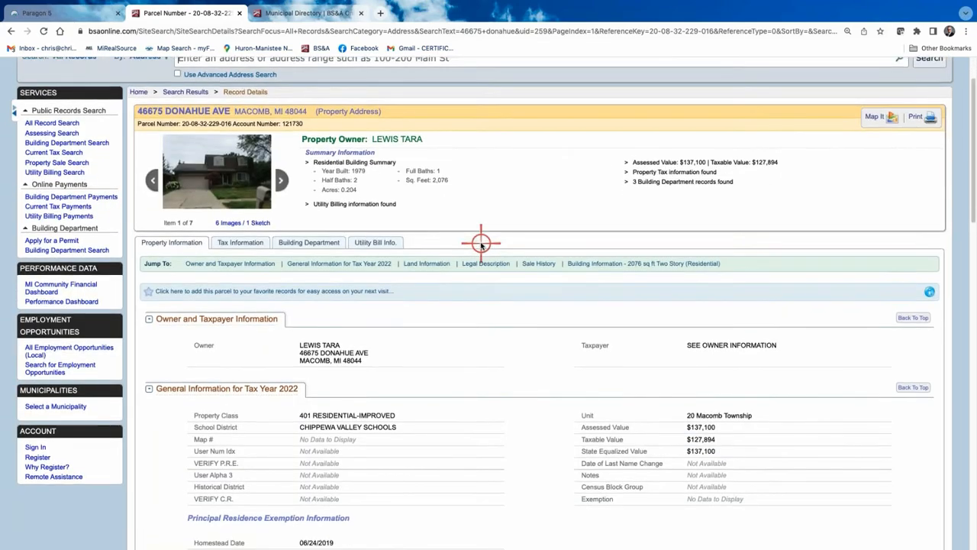
Review the parcel's Tax Information and tax history
click(242, 184)
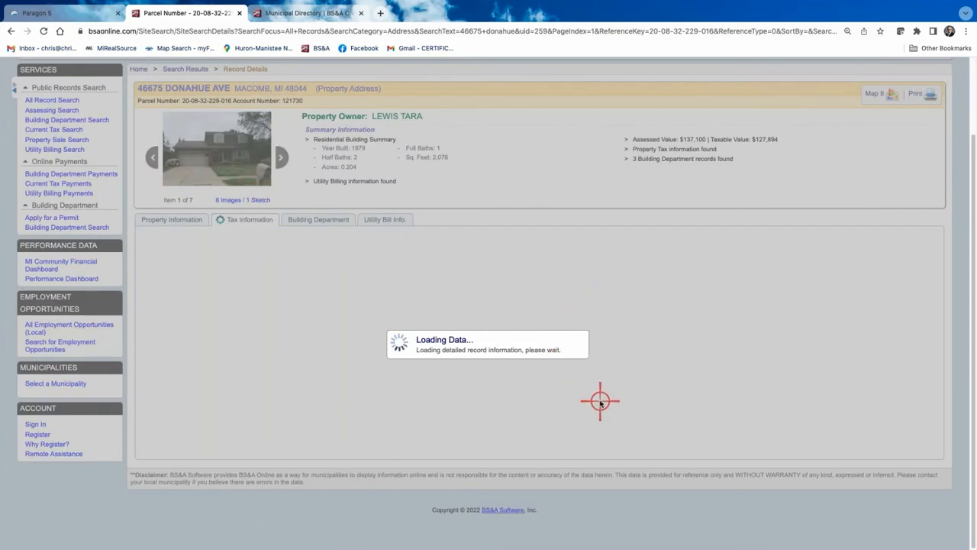
scroll(643, 386, down, 4)
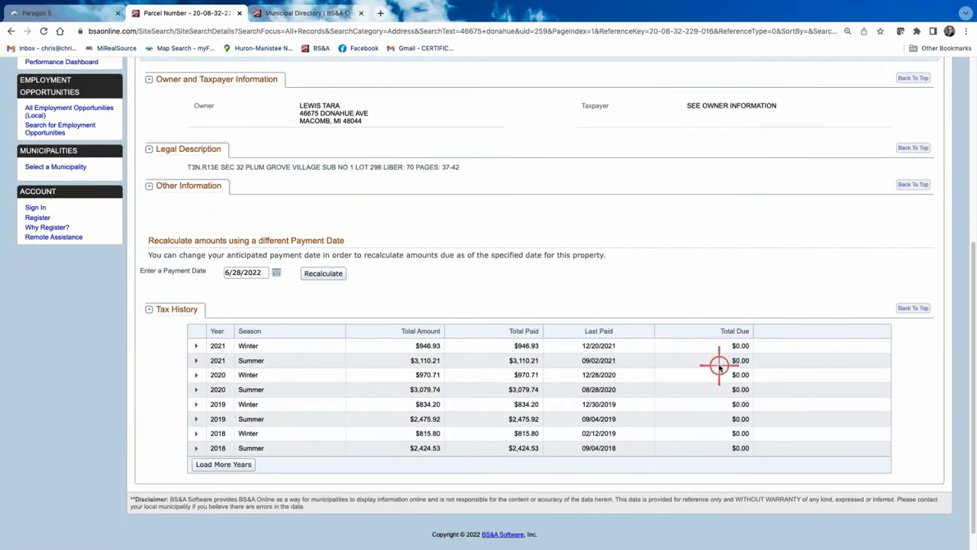
scroll(308, 318, up, 4)
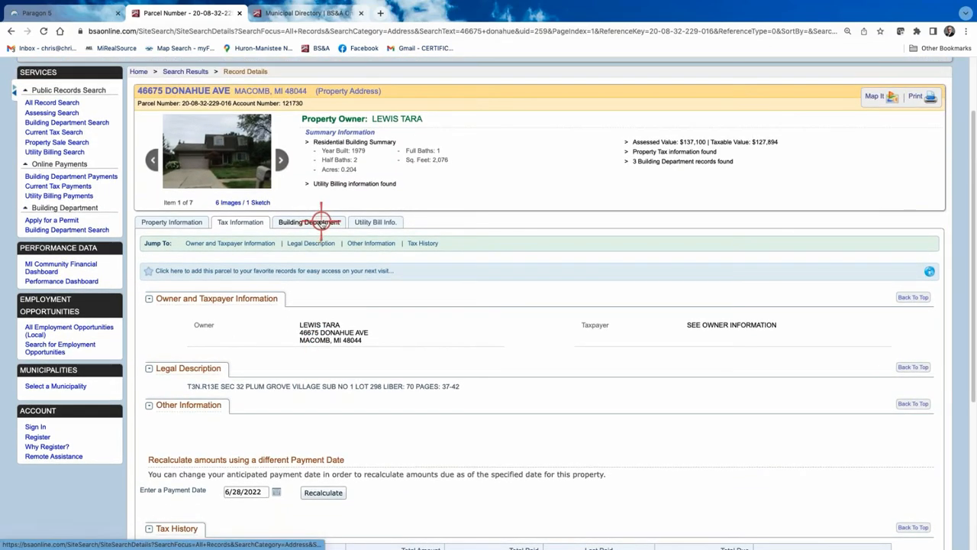
Show the parcel's Building Department permits: building, electrical and zoning permits from 2002–2006
click(322, 222)
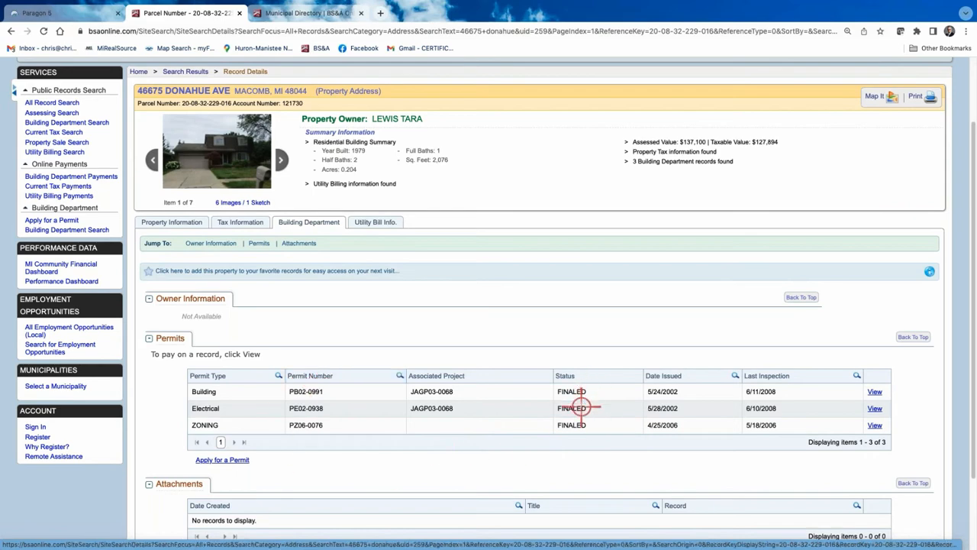
scroll(584, 401, down, 2)
scroll(581, 406, up, 4)
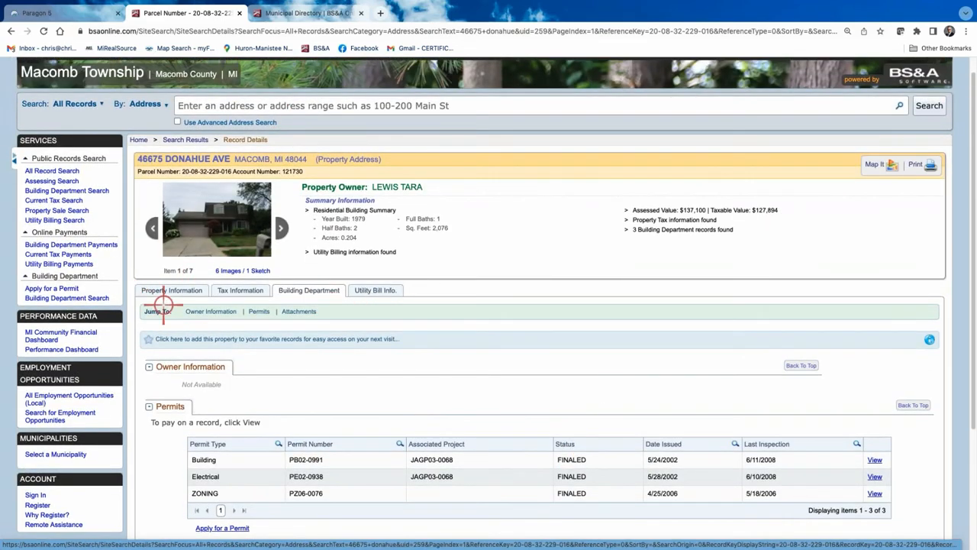
Look over the parcel's Property Information again, then close the Municipal Directory browser tab
click(162, 290)
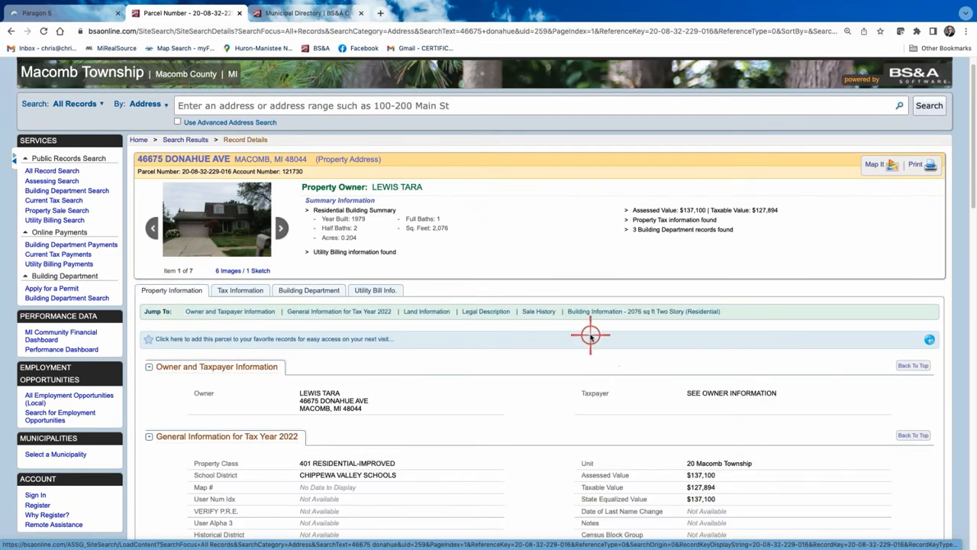
scroll(589, 333, down, 8)
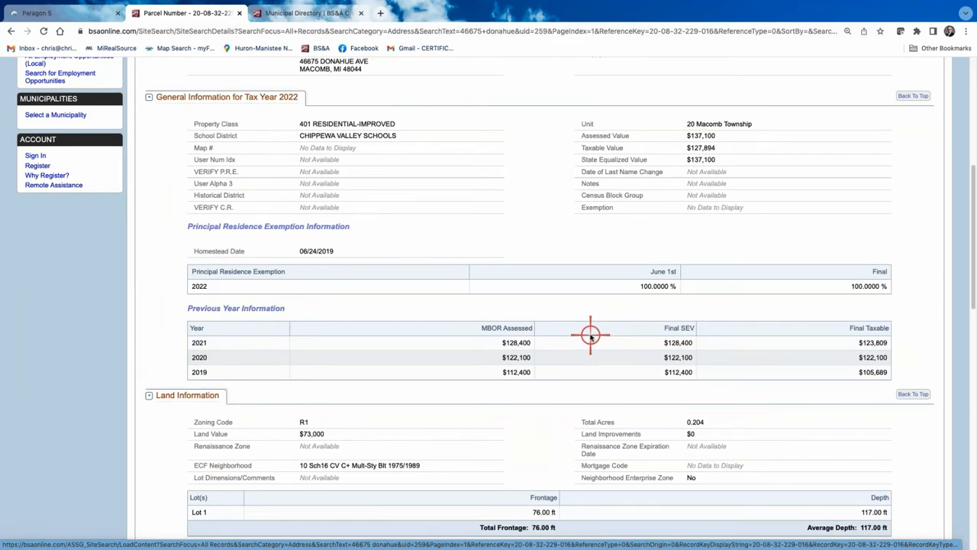
scroll(650, 349, up, 5)
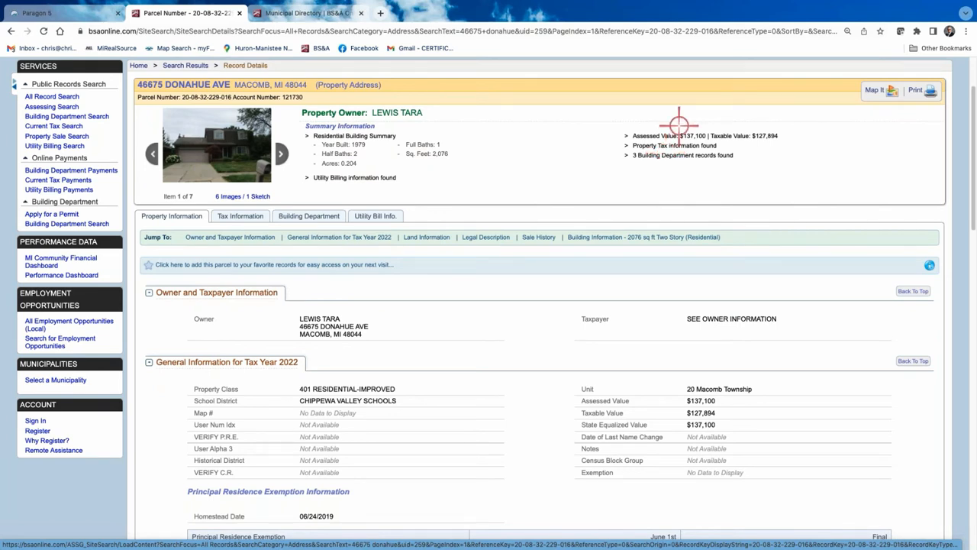
click(359, 13)
Close the parcel record tab and start a new residential listing search in Paragon
click(240, 13)
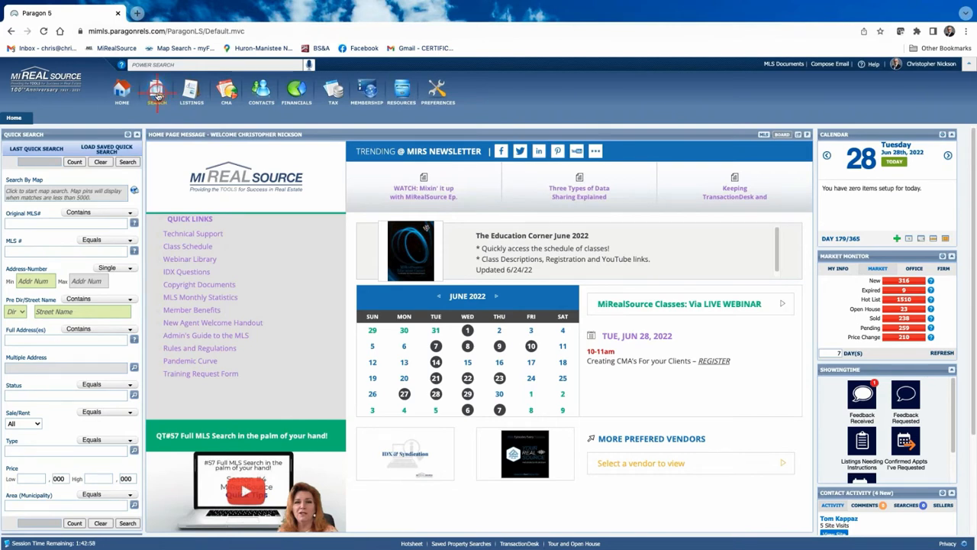
click(157, 96)
mouse_move(157, 95)
click(155, 125)
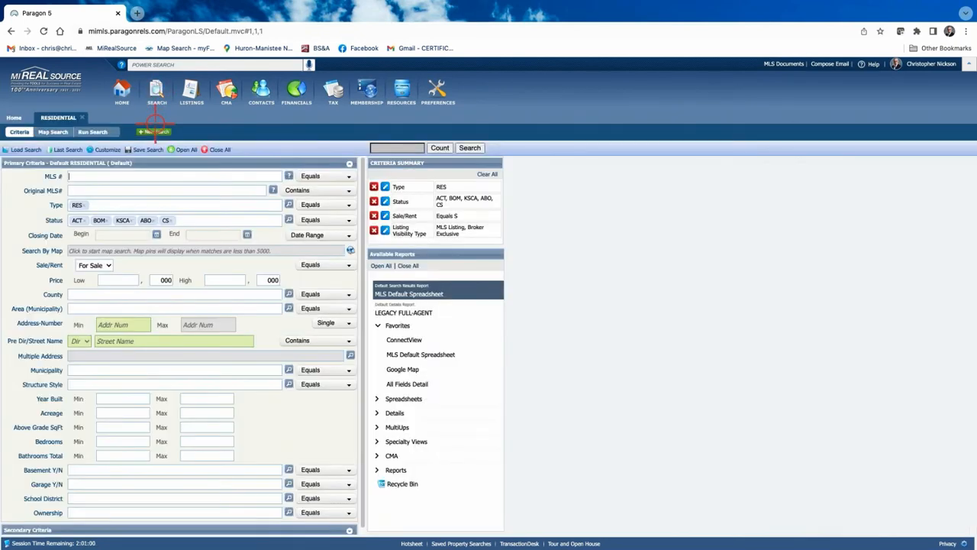
Add 2 - Sold (CLD) and 3 - Pending to the Status criteria and save
click(289, 219)
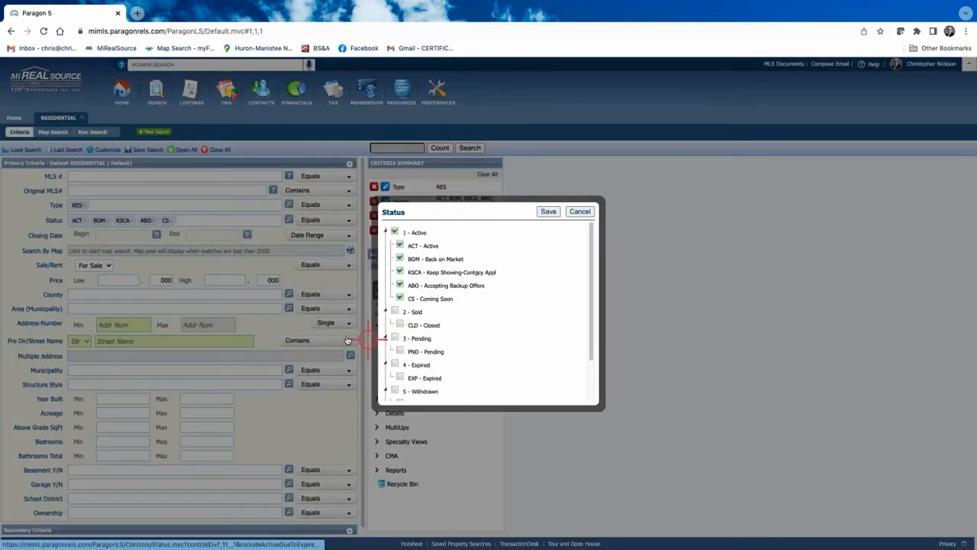
click(397, 311)
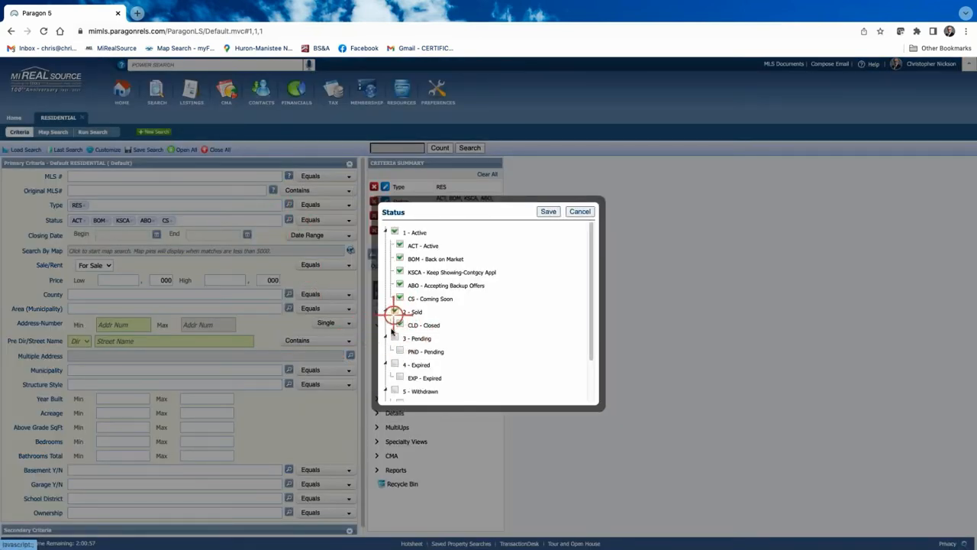
click(395, 339)
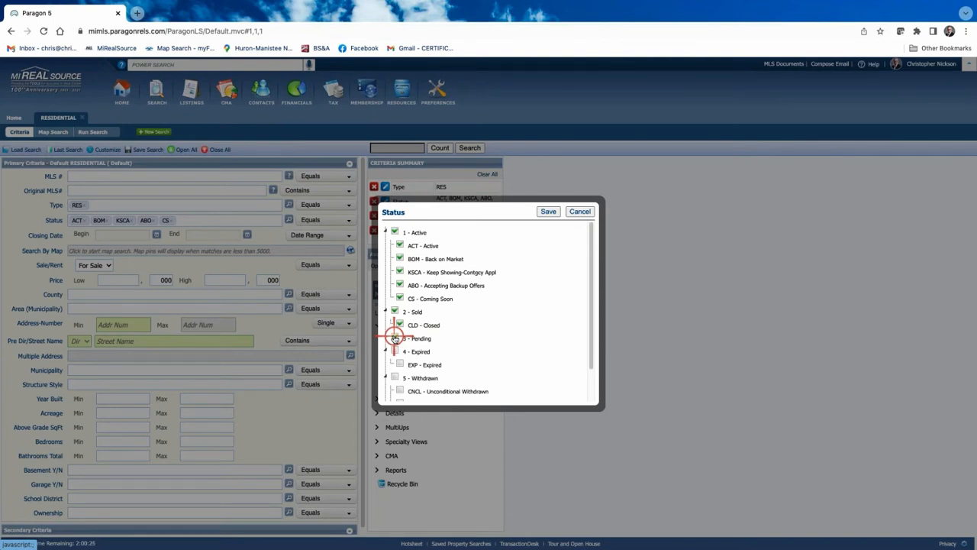
click(395, 338)
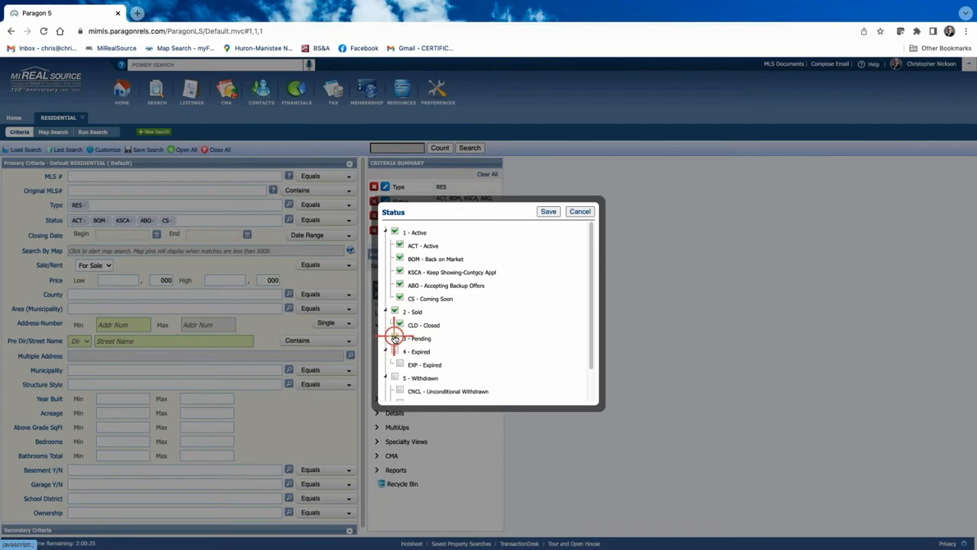
click(549, 211)
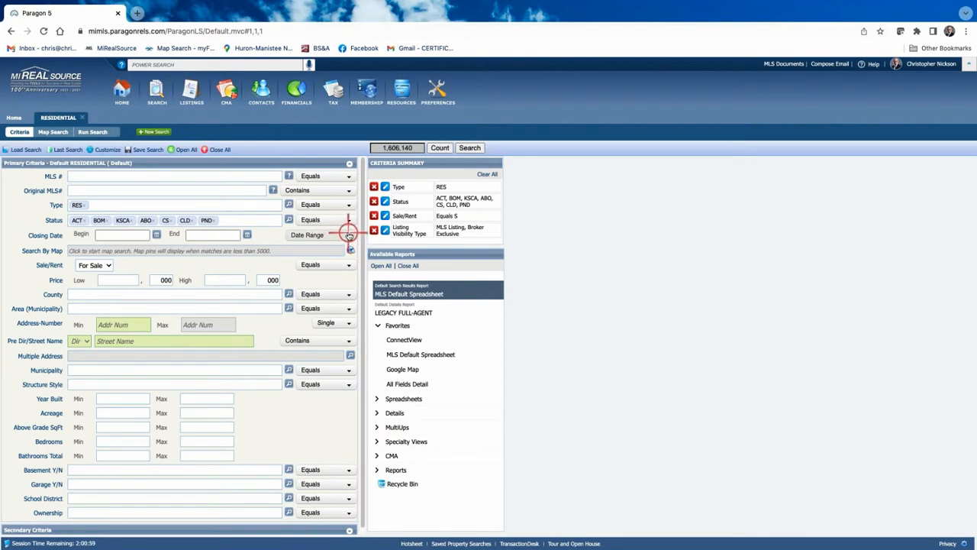
Set the Closing Date range to 6 Months Back
click(349, 235)
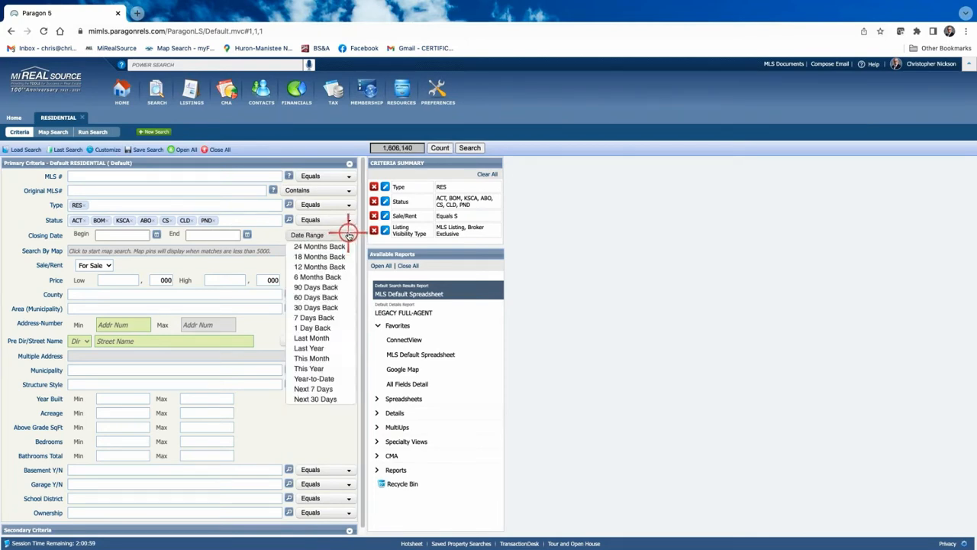
click(305, 276)
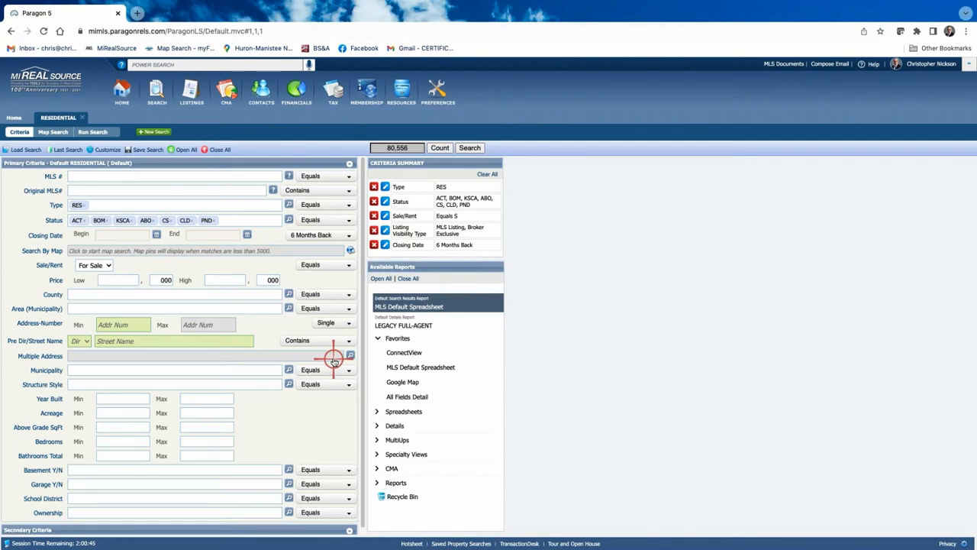
click(124, 427)
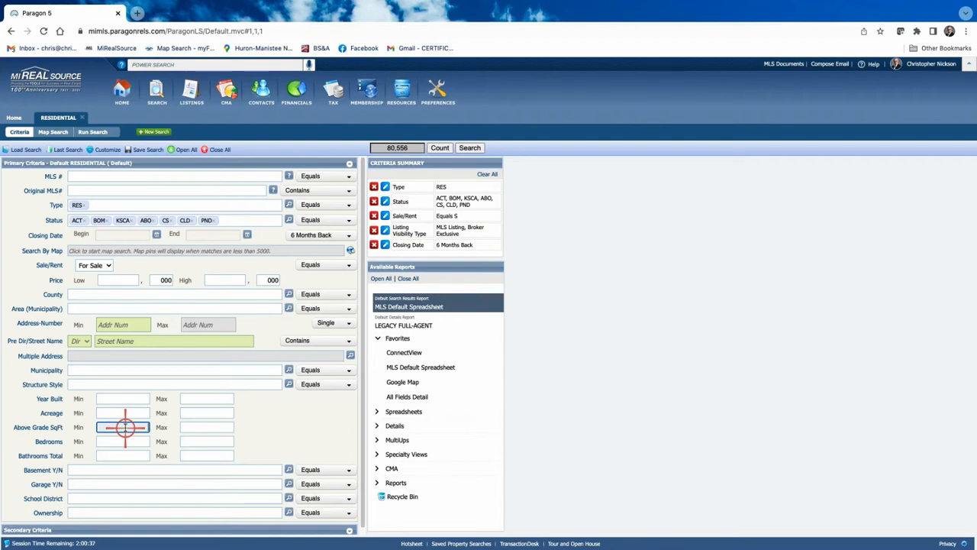
Enter 1900 as the minimum and 2200 as the maximum Above Grade SqFt
text(1900)
click(205, 426)
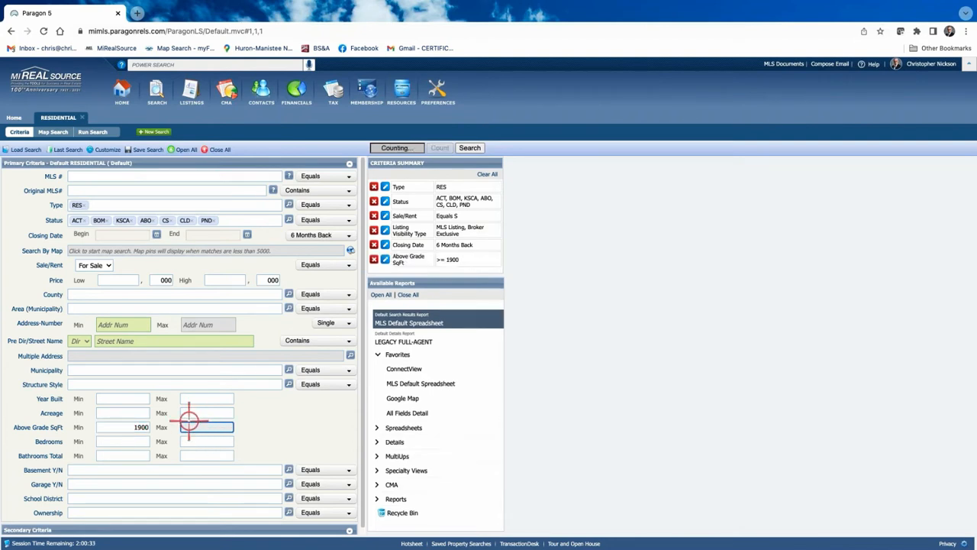
text(2200)
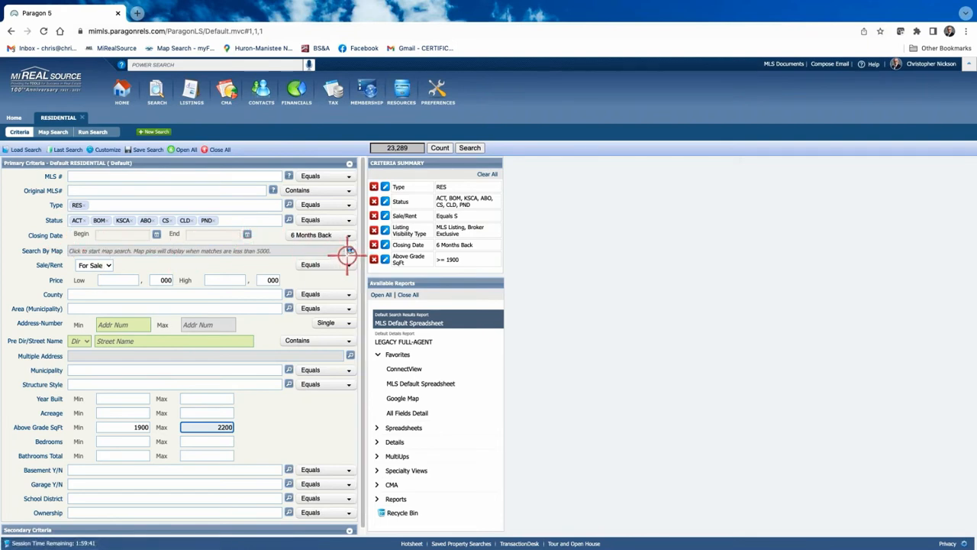
In Map Search, centre the map on the subject address and search a 0.75-mile radius
click(324, 251)
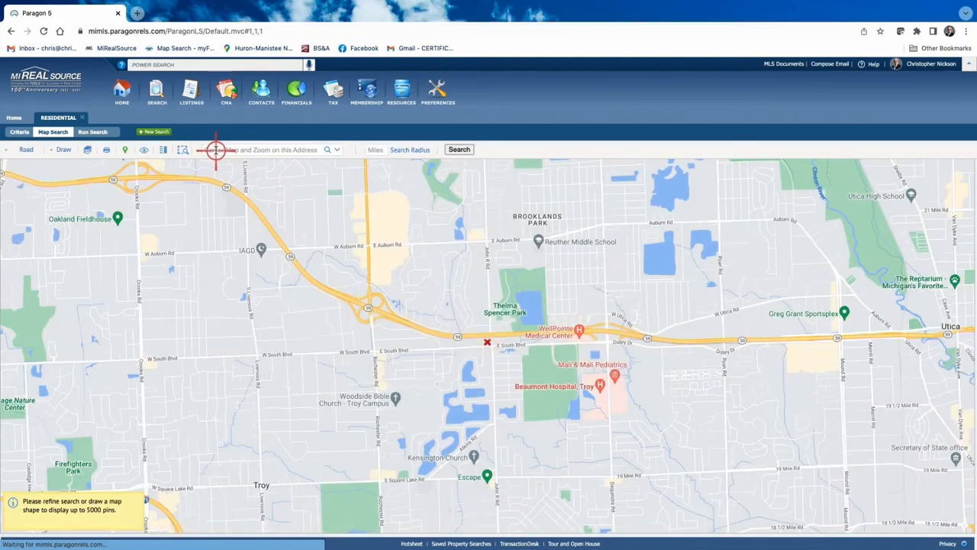
click(215, 150)
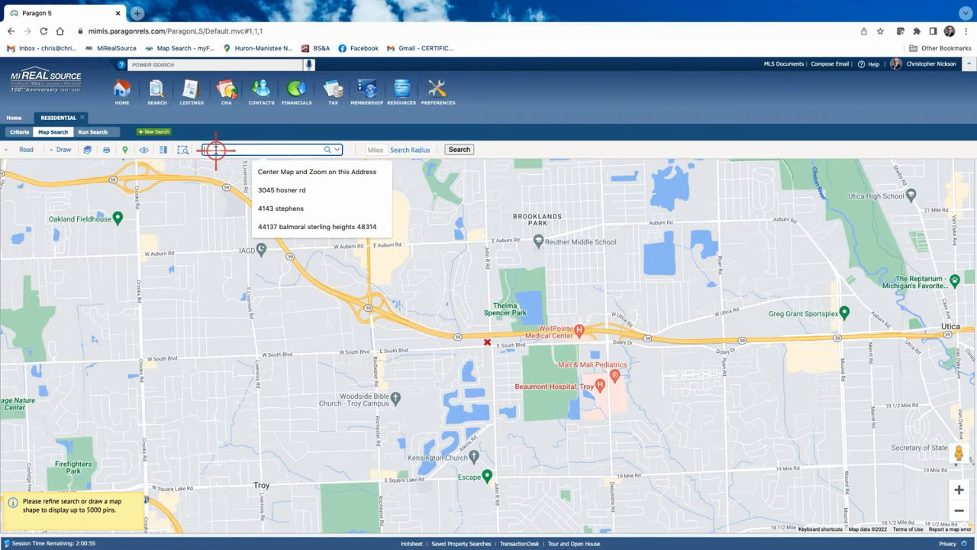
text(48)
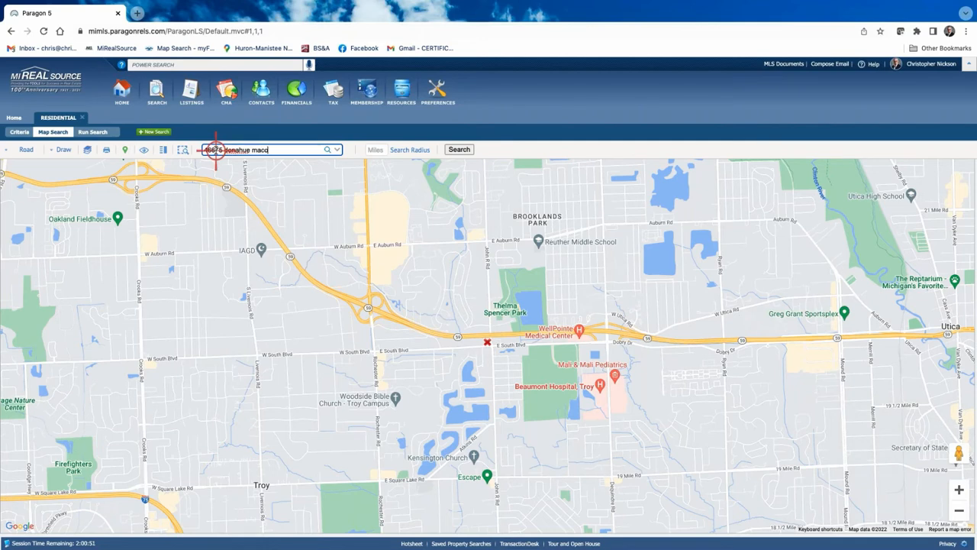
click(329, 150)
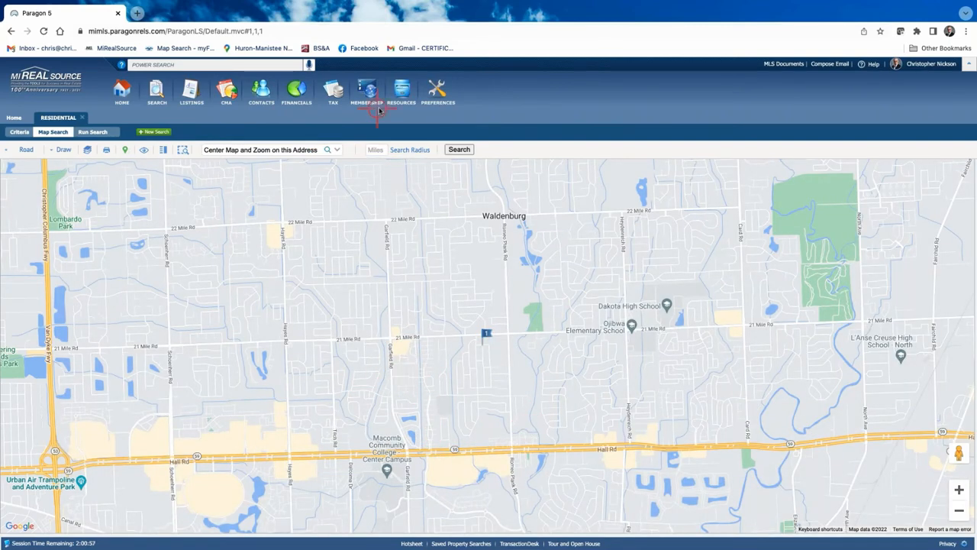
click(374, 149)
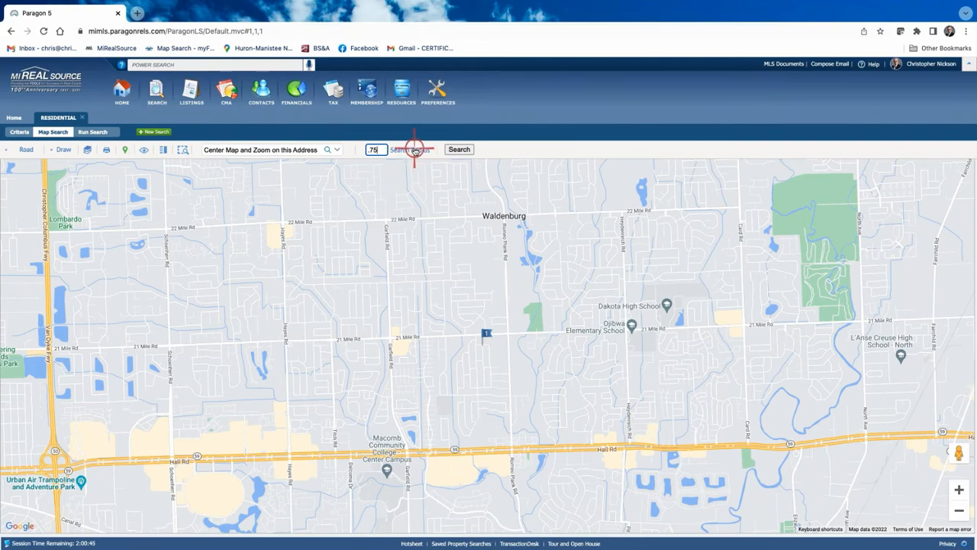
click(415, 150)
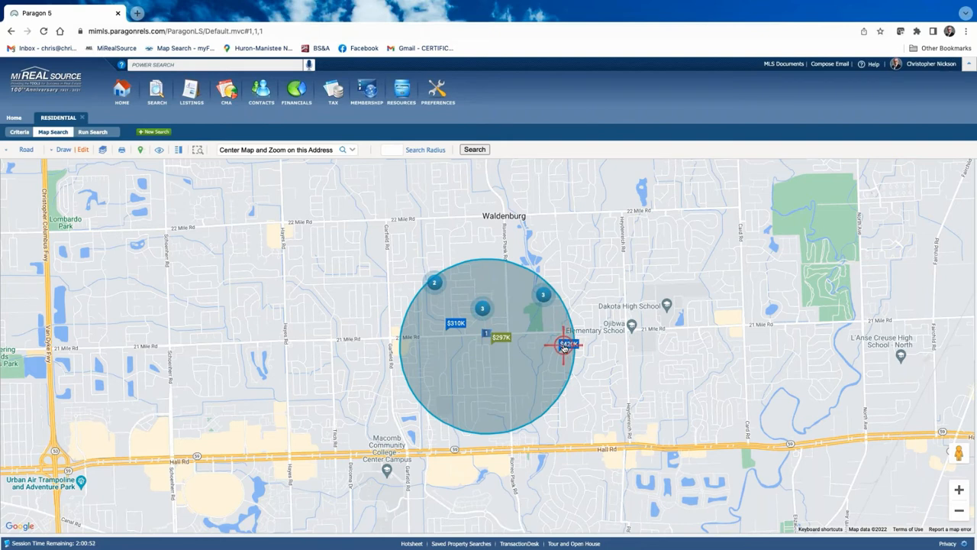
Draw a triangular polygon search area from 22 Mile and Hayes down to 21 Mile Rd
click(959, 490)
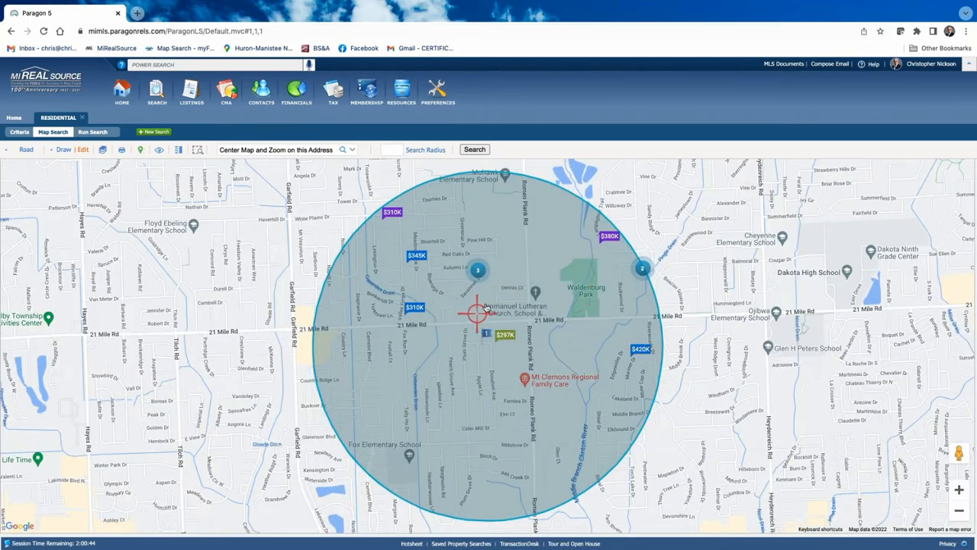
double_click(963, 512)
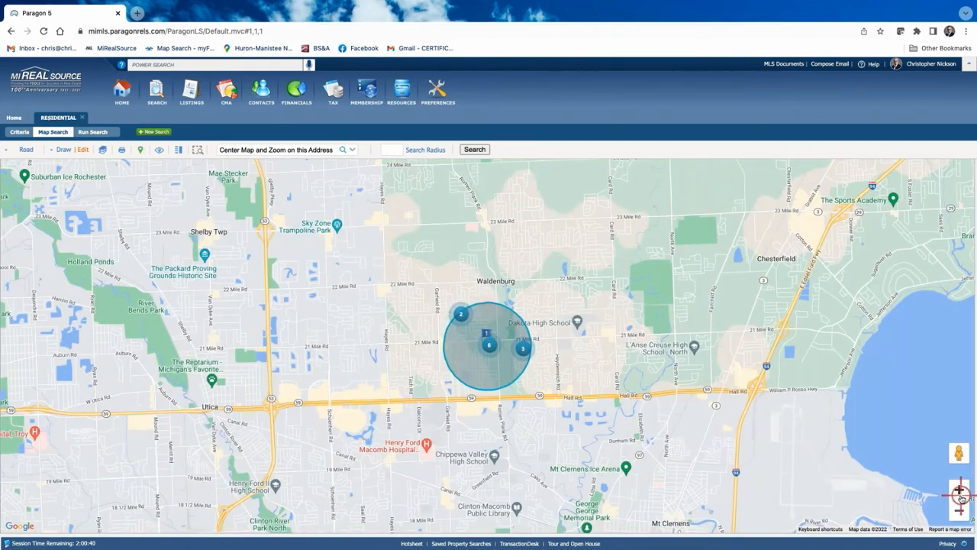
click(962, 489)
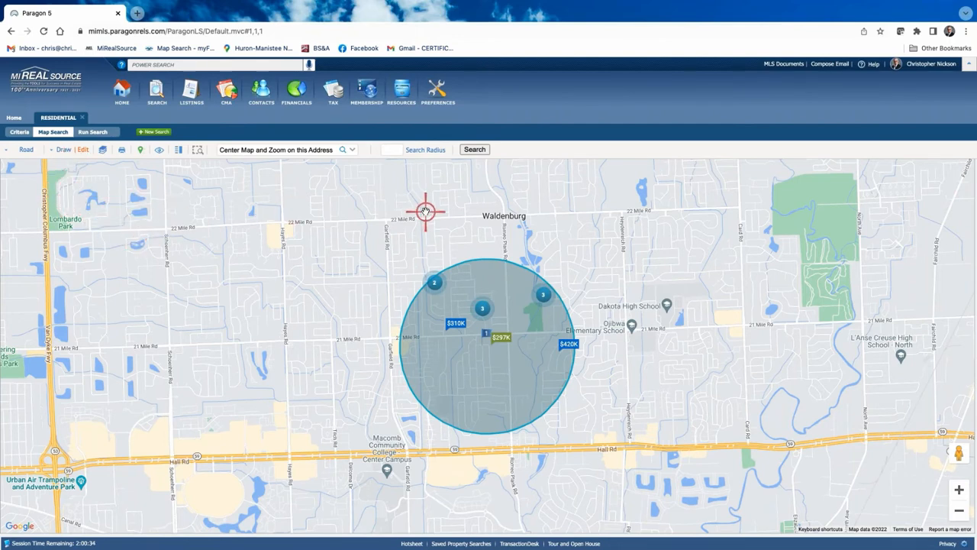
click(61, 150)
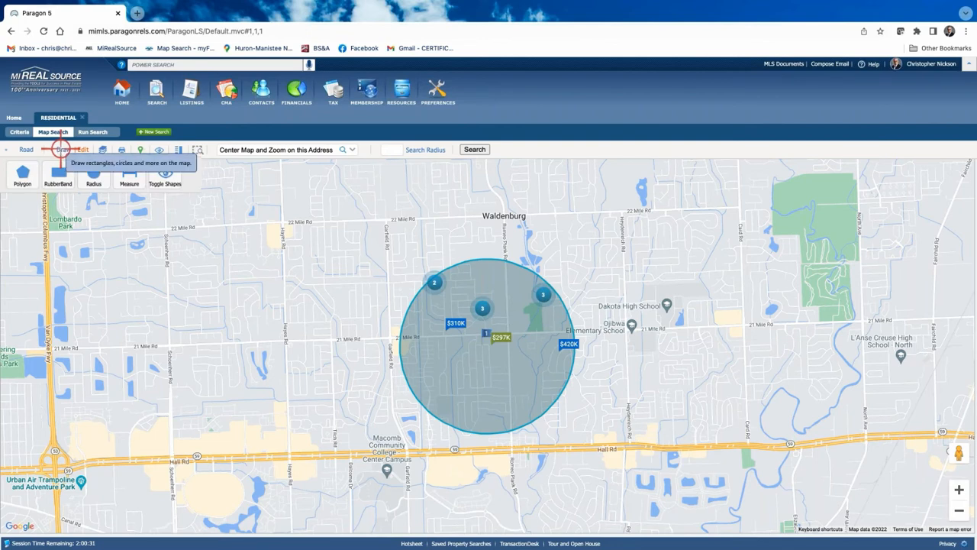
click(21, 177)
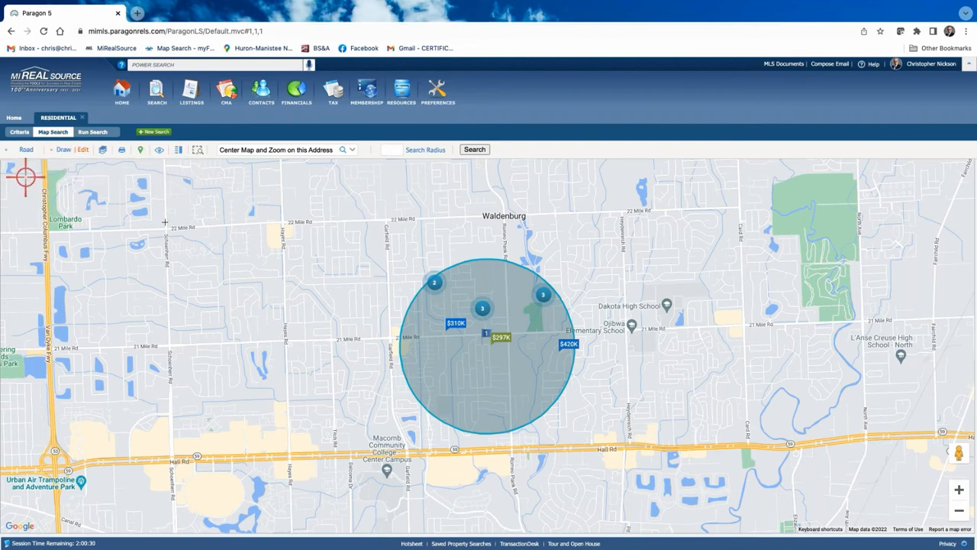
click(284, 226)
click(286, 334)
click(348, 336)
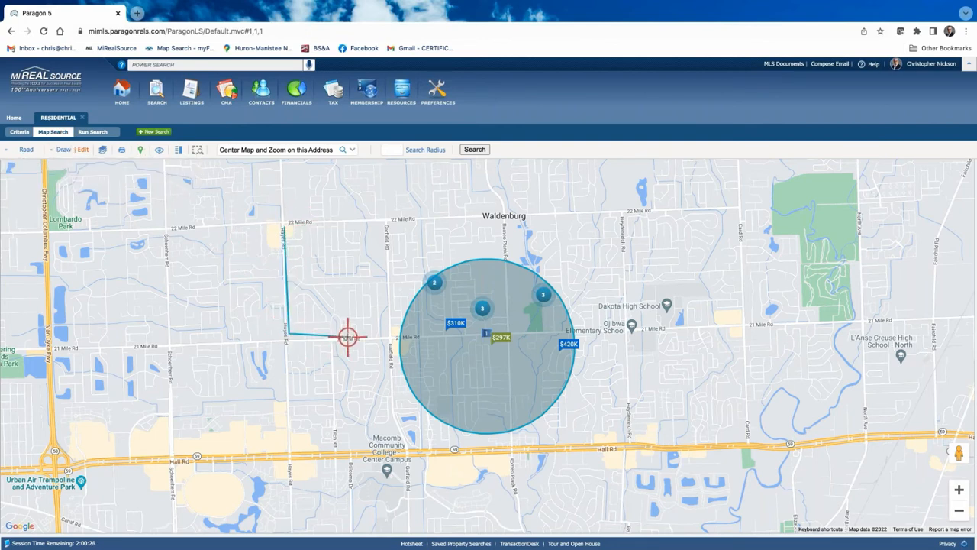
click(348, 336)
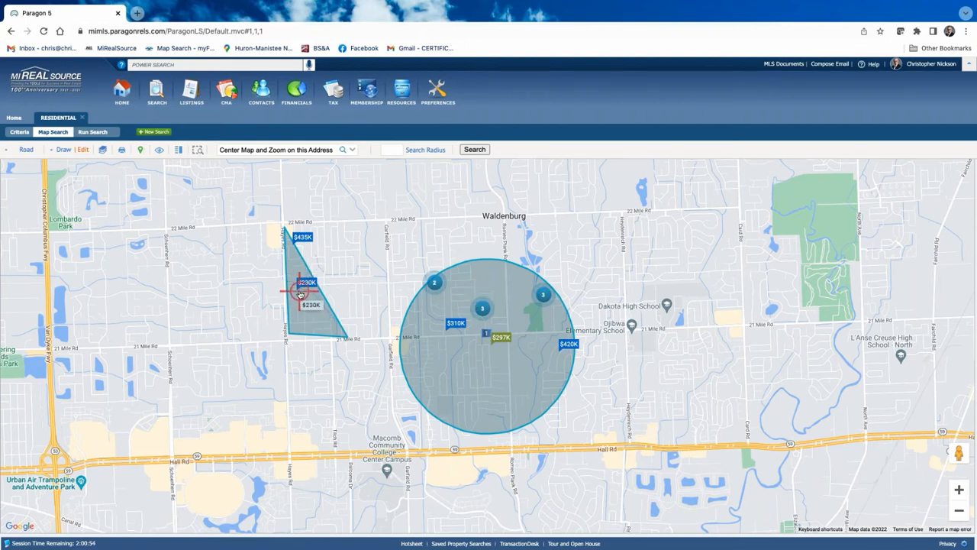
Delete the polygon and run the search within the radius circle only
click(79, 150)
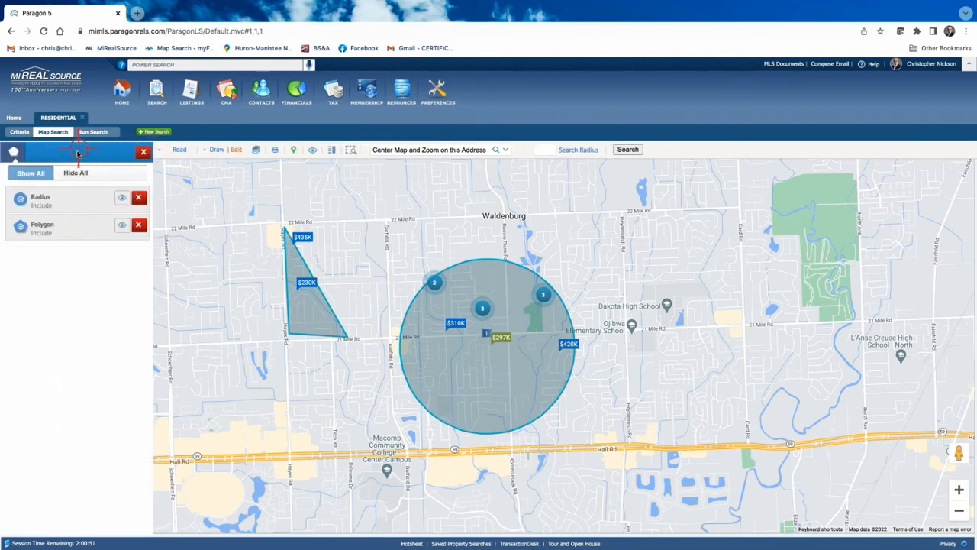
click(138, 225)
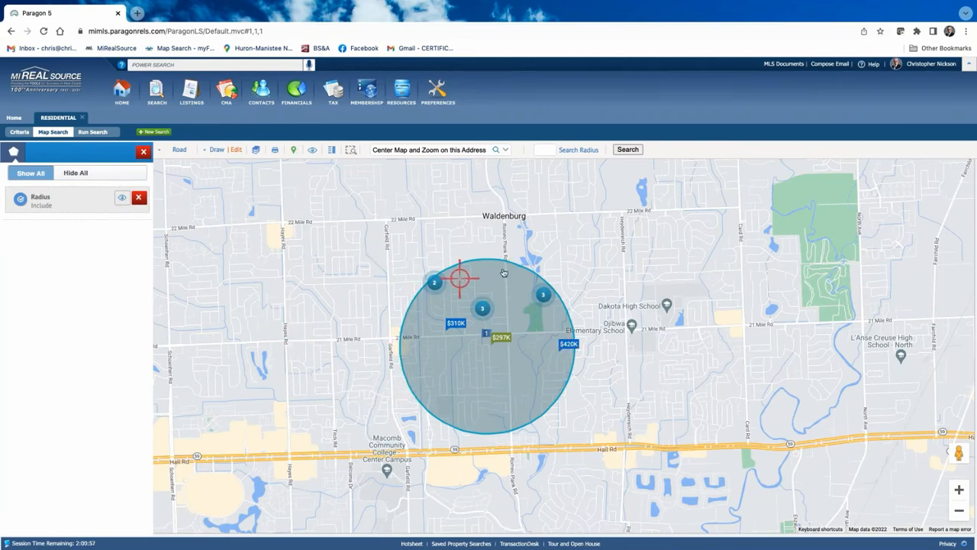
click(626, 150)
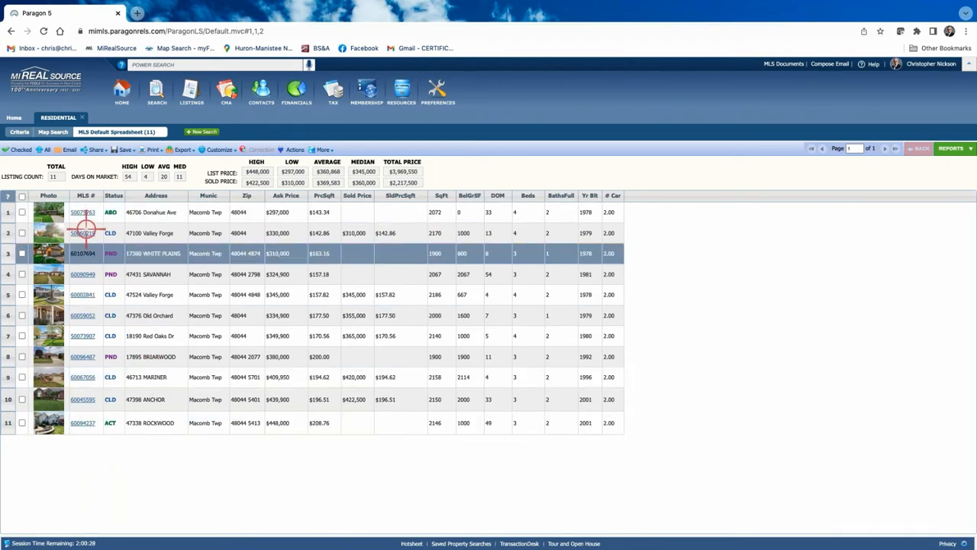
Widen the Closing Date to 12 Months Back and rerun the search
click(19, 132)
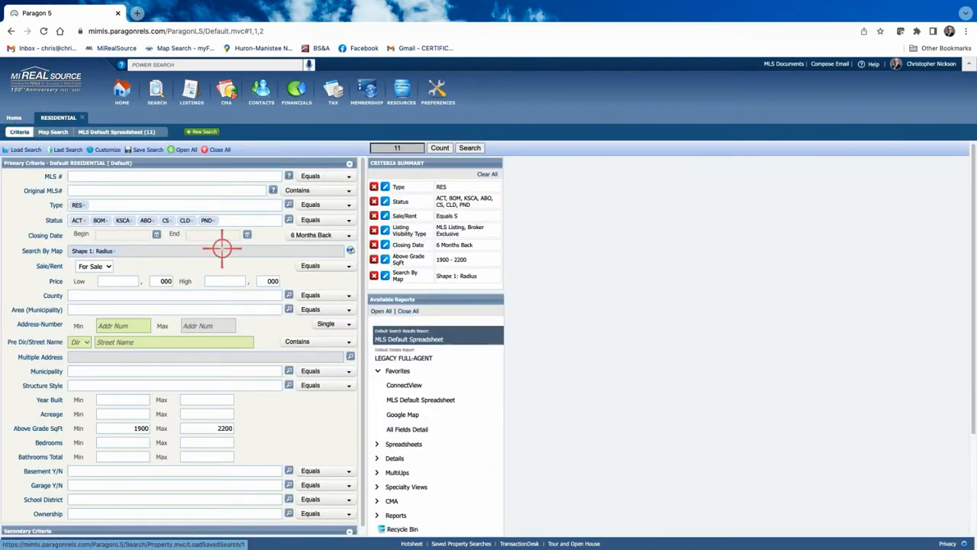
click(348, 235)
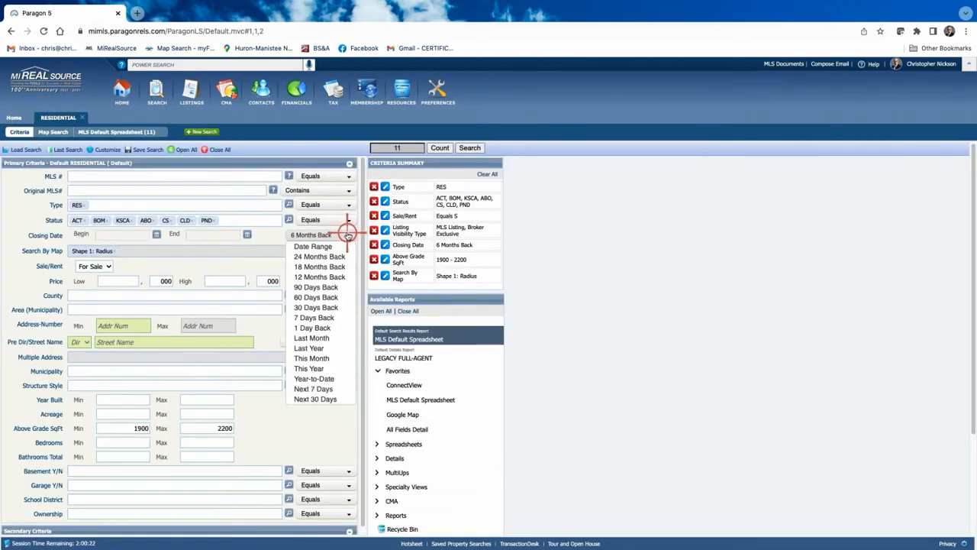
click(321, 276)
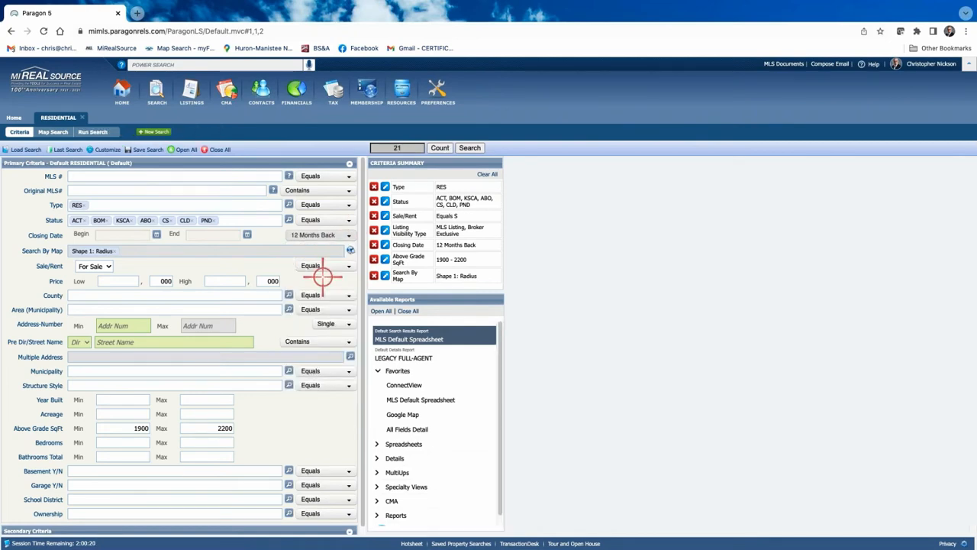
click(472, 147)
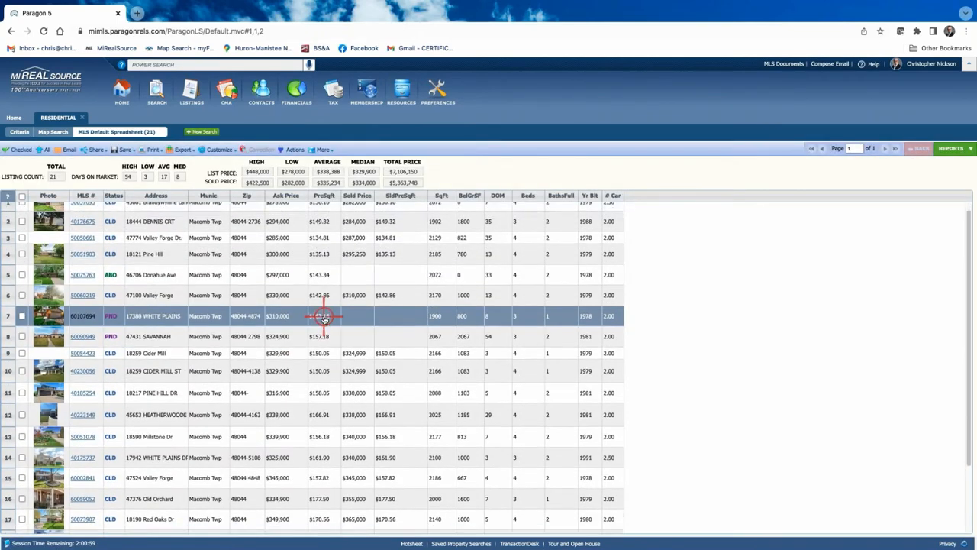
Change the Closing Date to 6 Months Back and search, loading 11 listings
click(19, 132)
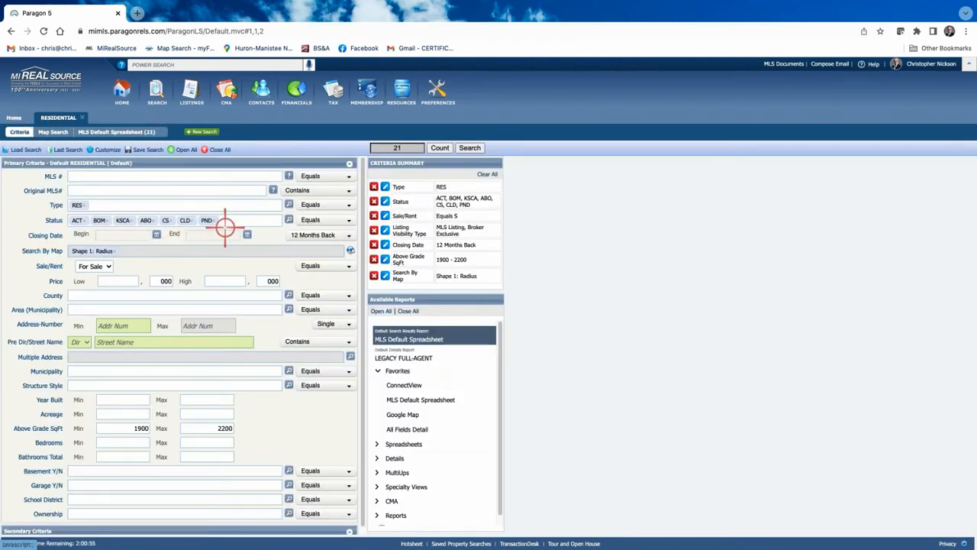
click(350, 236)
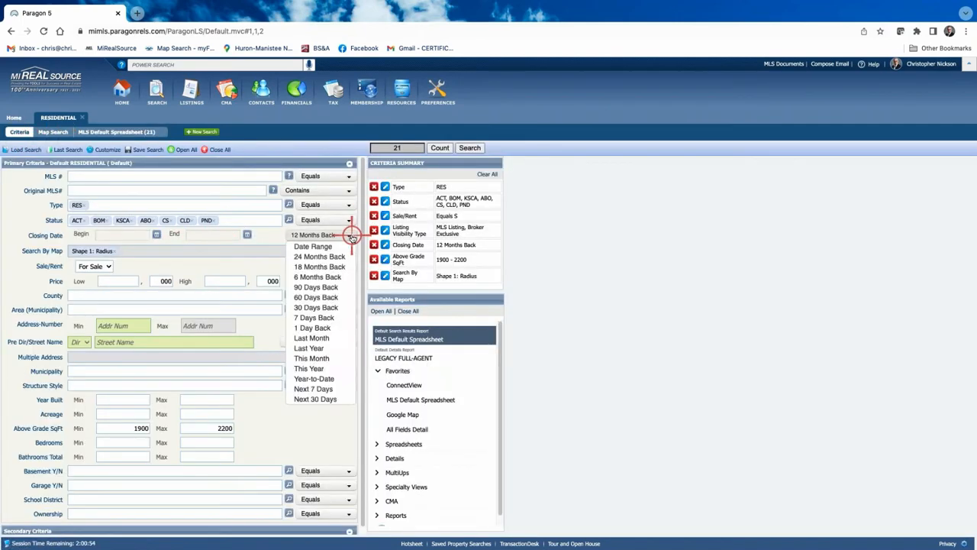
click(313, 278)
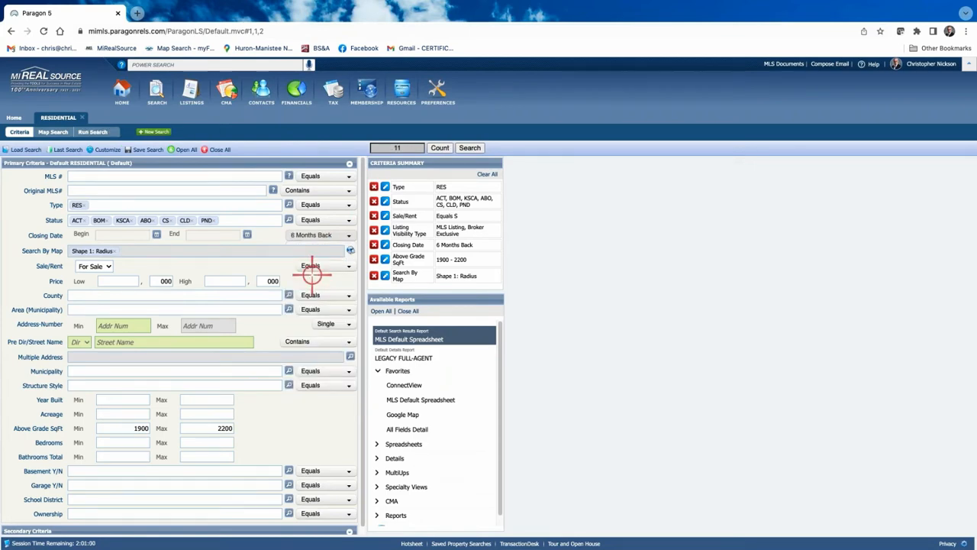
click(469, 147)
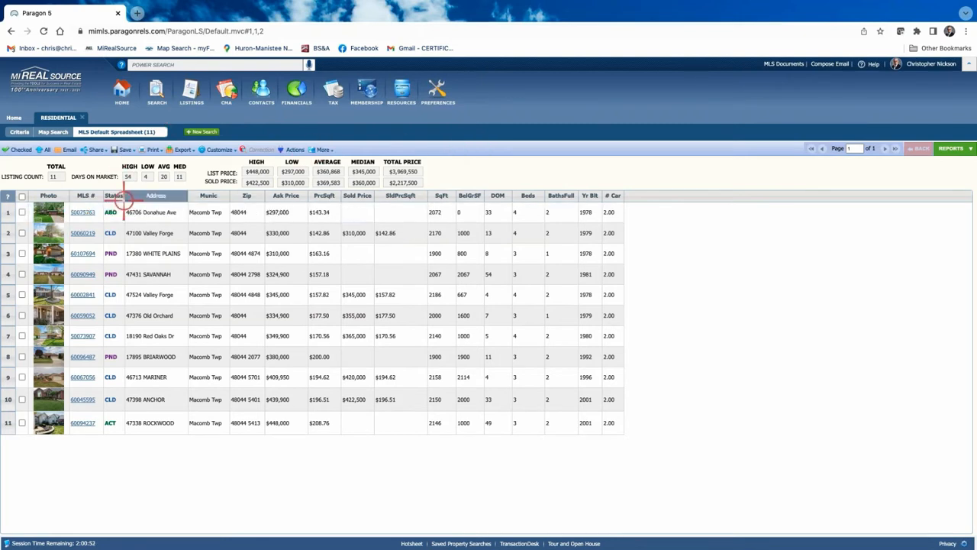
click(85, 212)
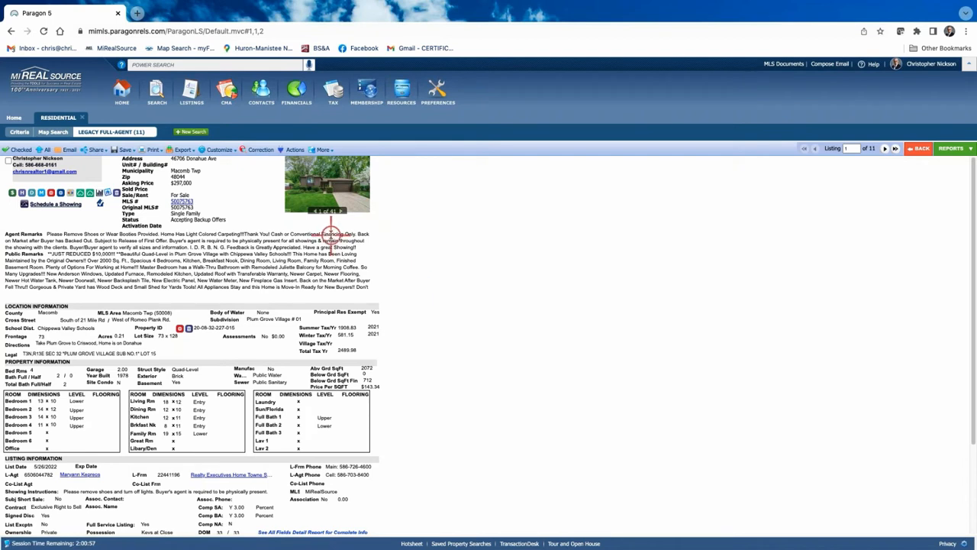
click(363, 190)
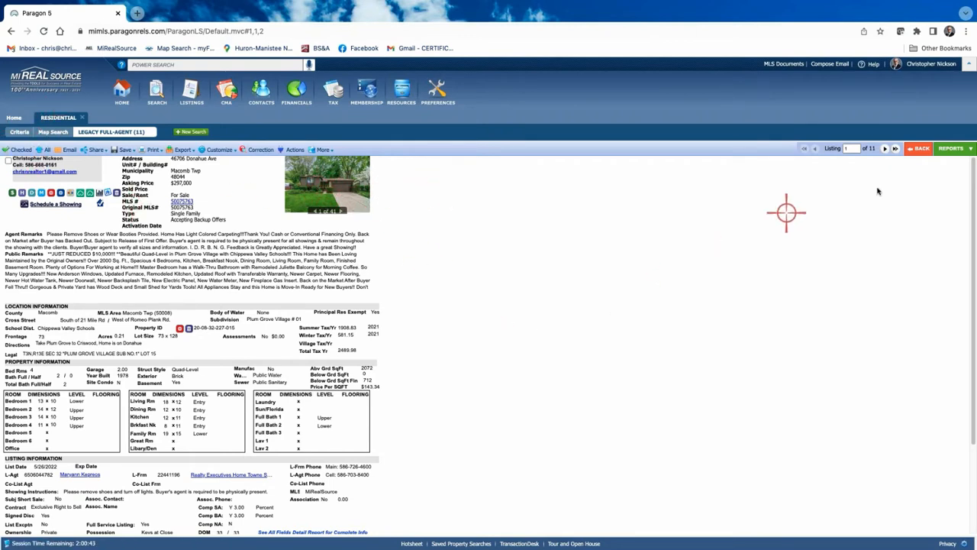
click(333, 197)
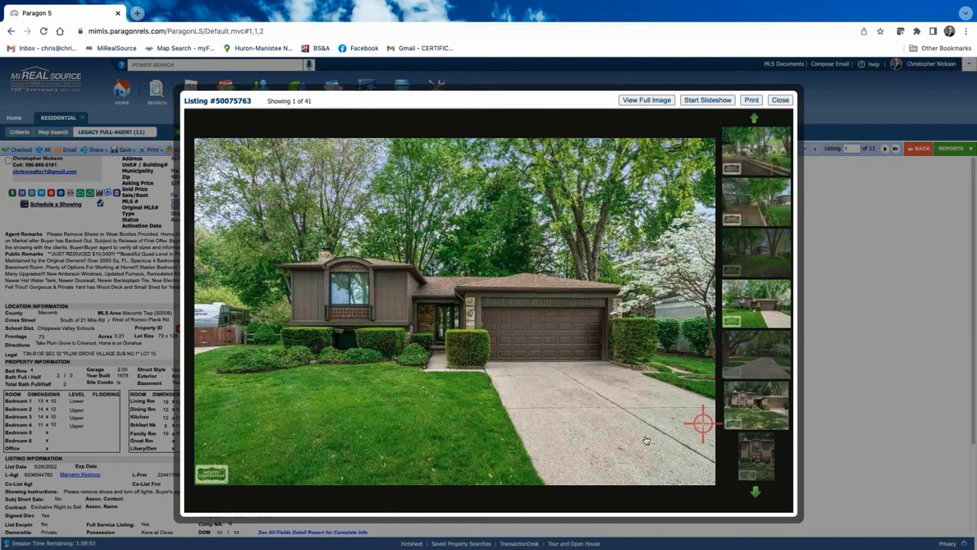
click(782, 100)
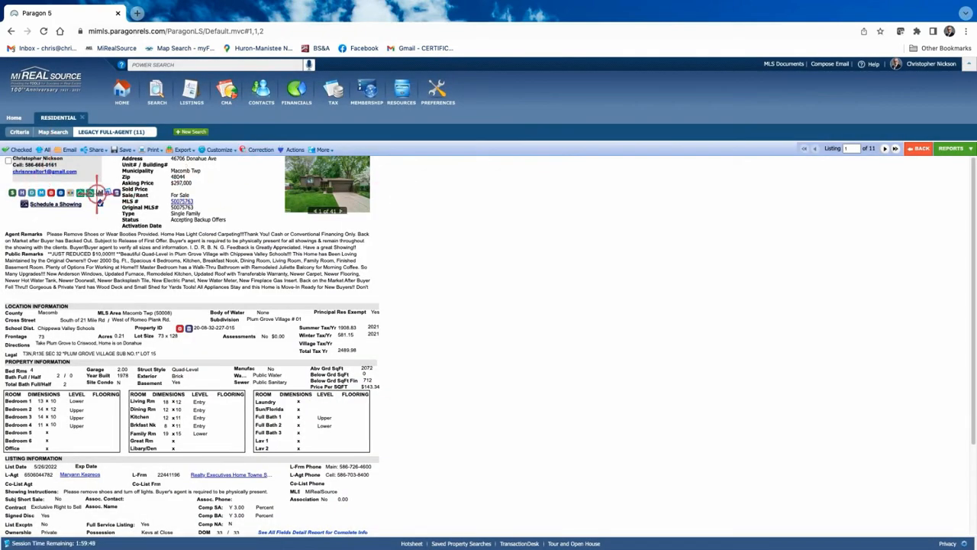
click(886, 148)
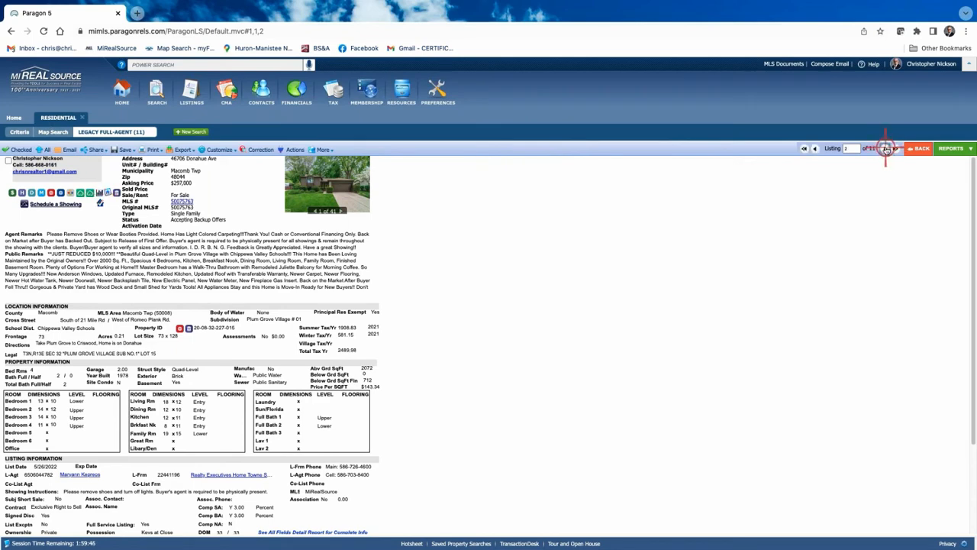
click(336, 195)
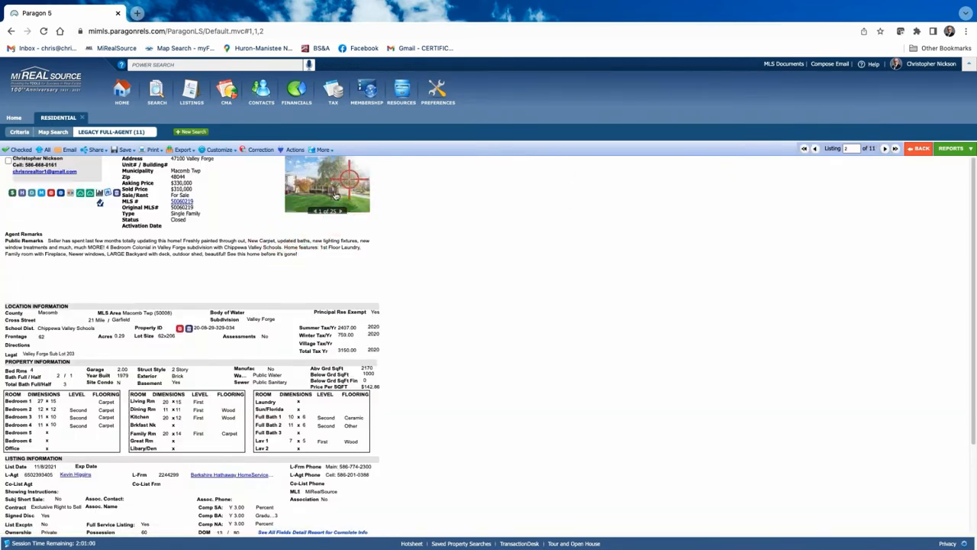
click(19, 149)
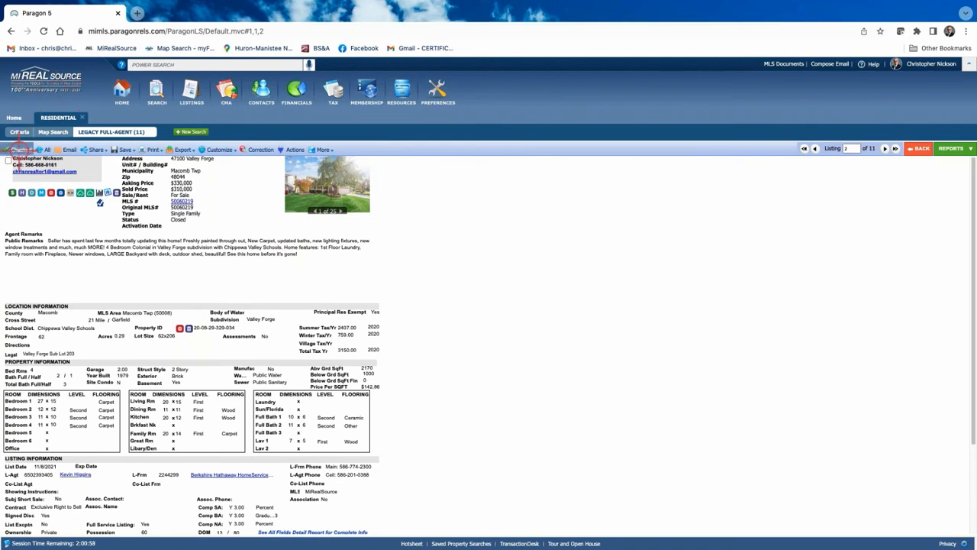
click(8, 161)
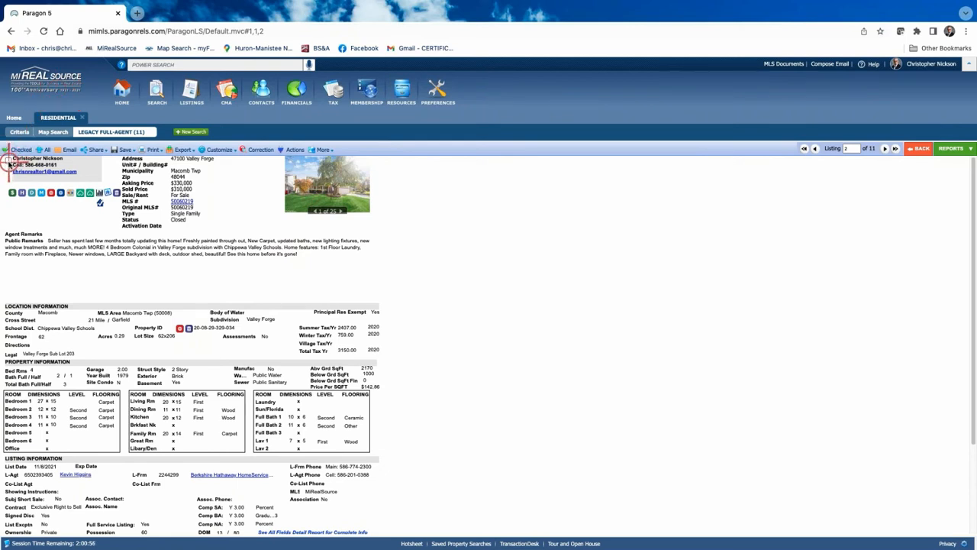
Return to the MLS Default Spreadsheet of 11 results
click(923, 150)
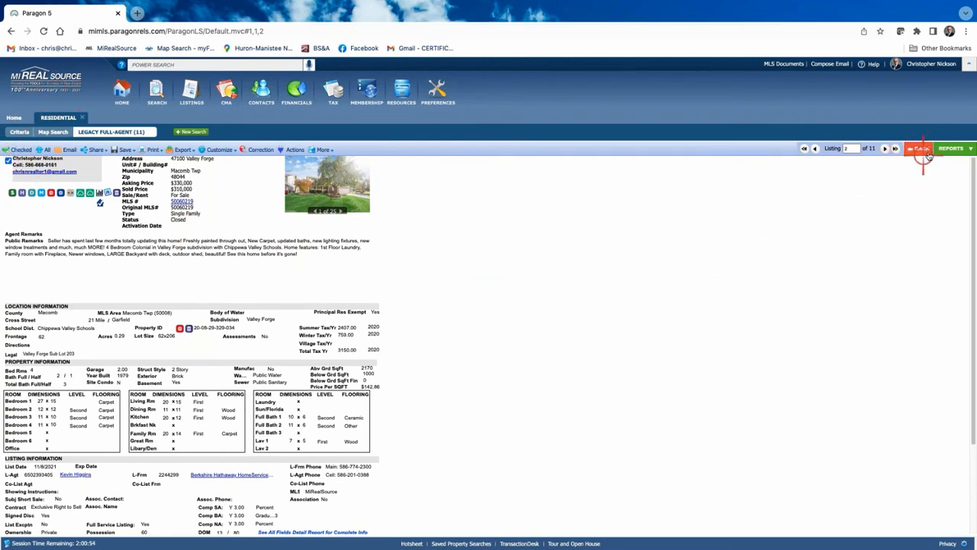
click(954, 150)
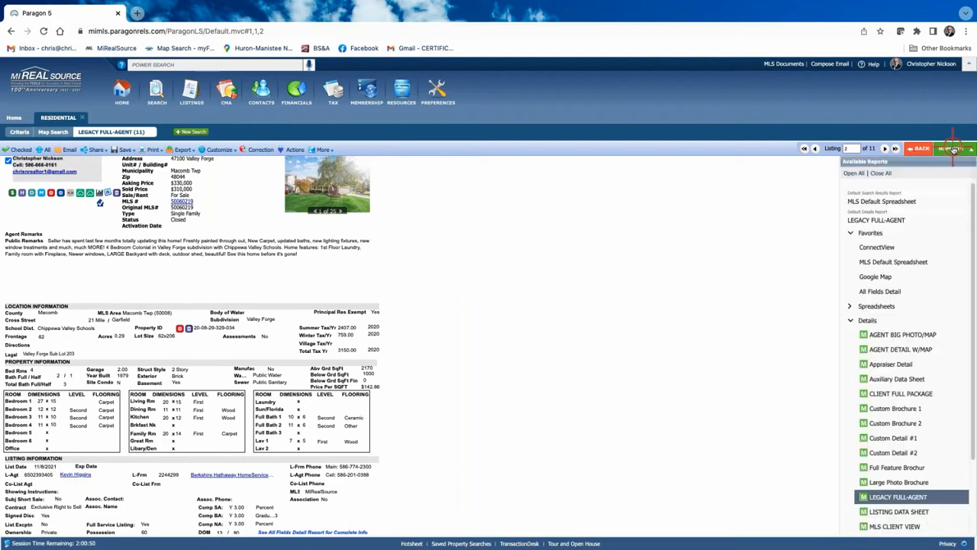
click(902, 203)
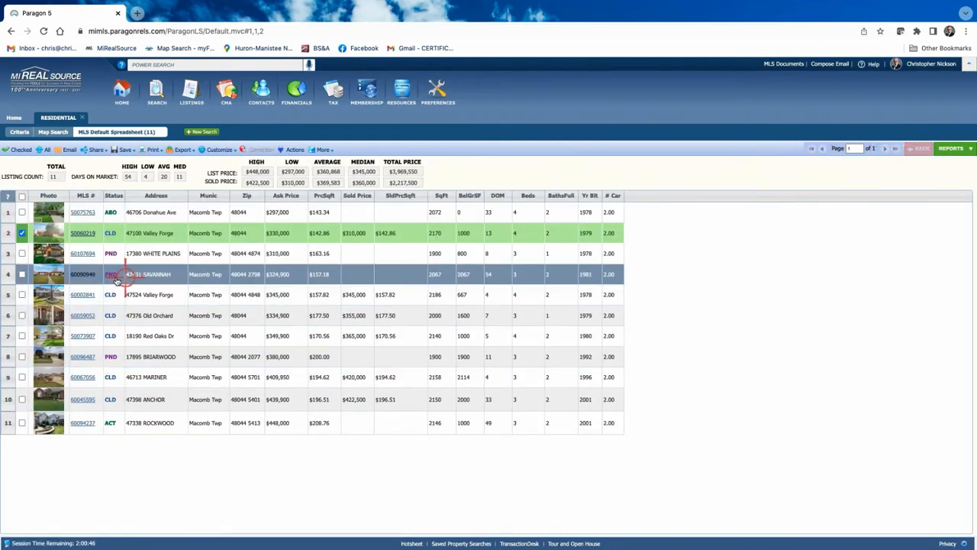
click(21, 213)
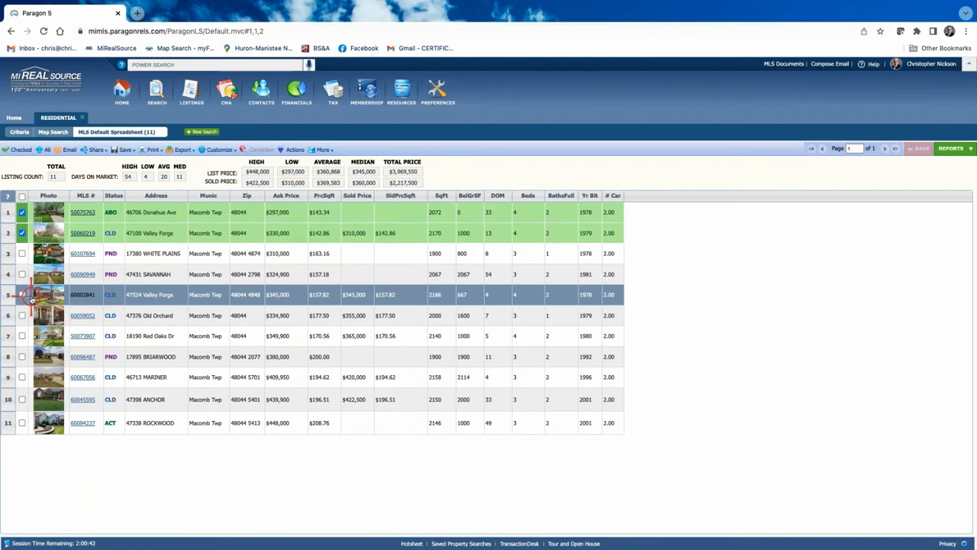
click(22, 276)
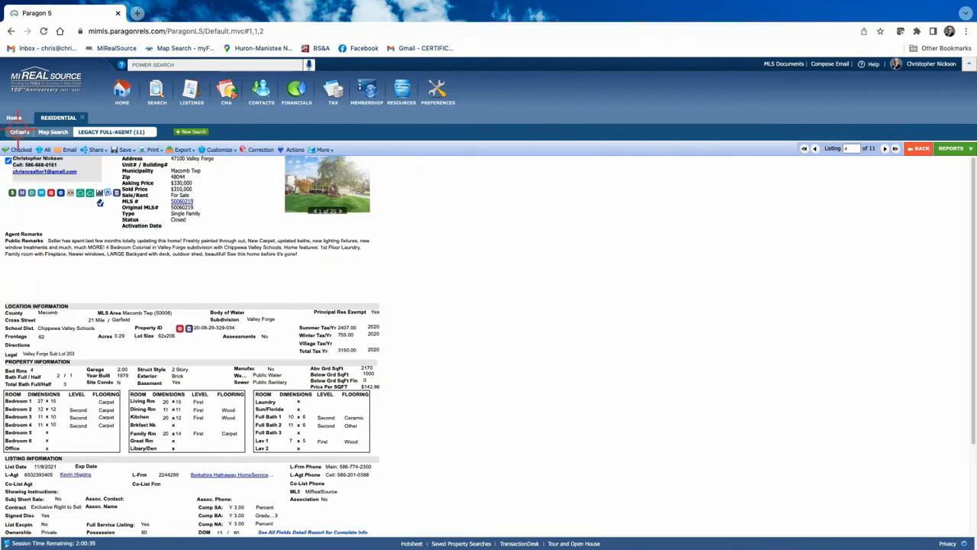
click(921, 148)
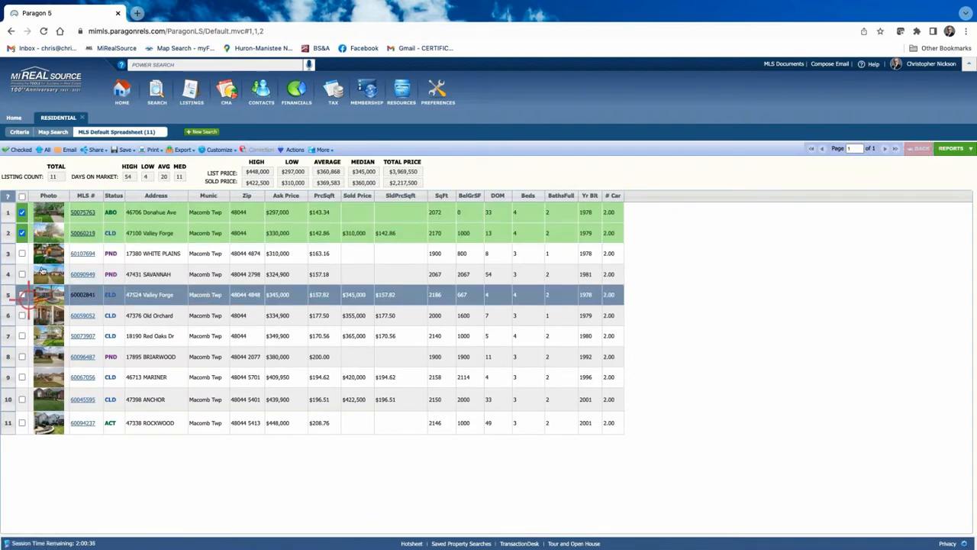
click(101, 269)
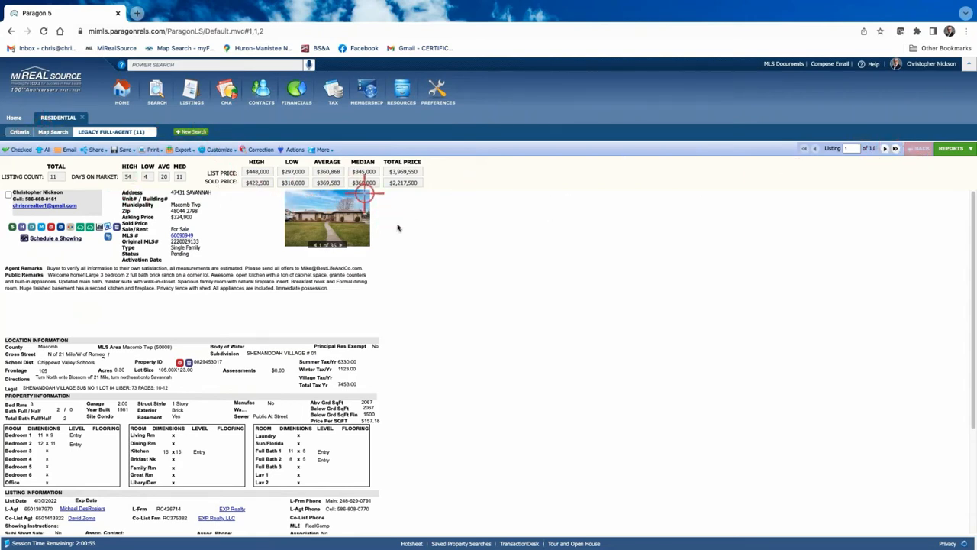
scroll(440, 245, down, 4)
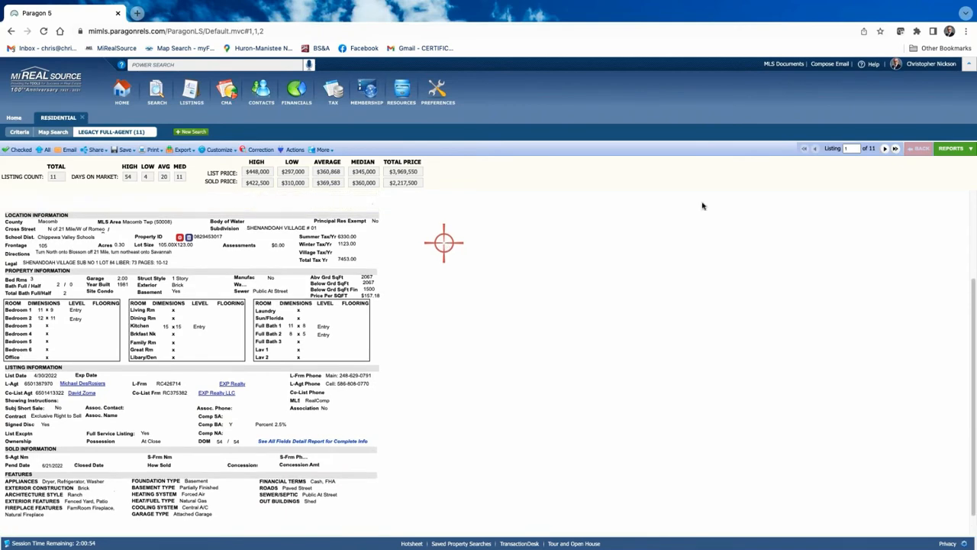
scroll(440, 244, up, 4)
click(943, 148)
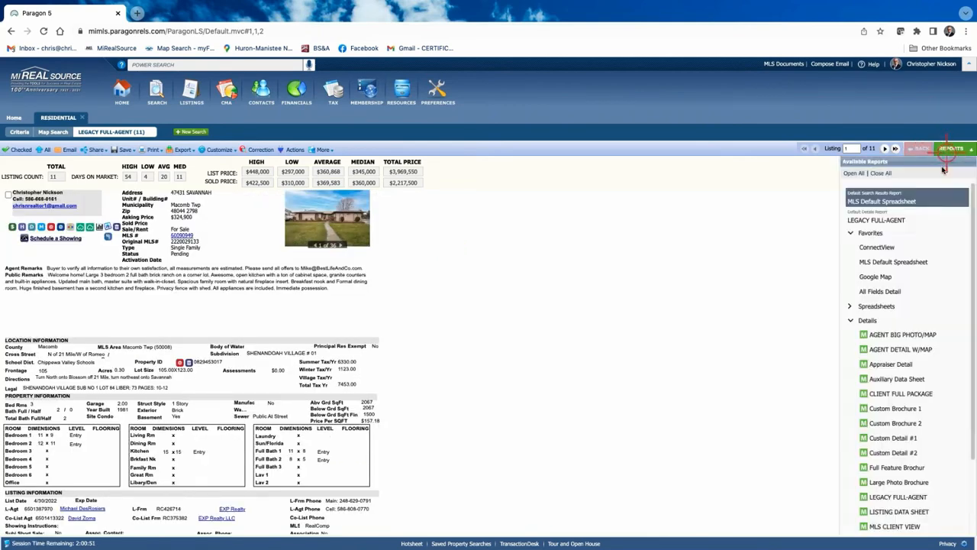
click(870, 262)
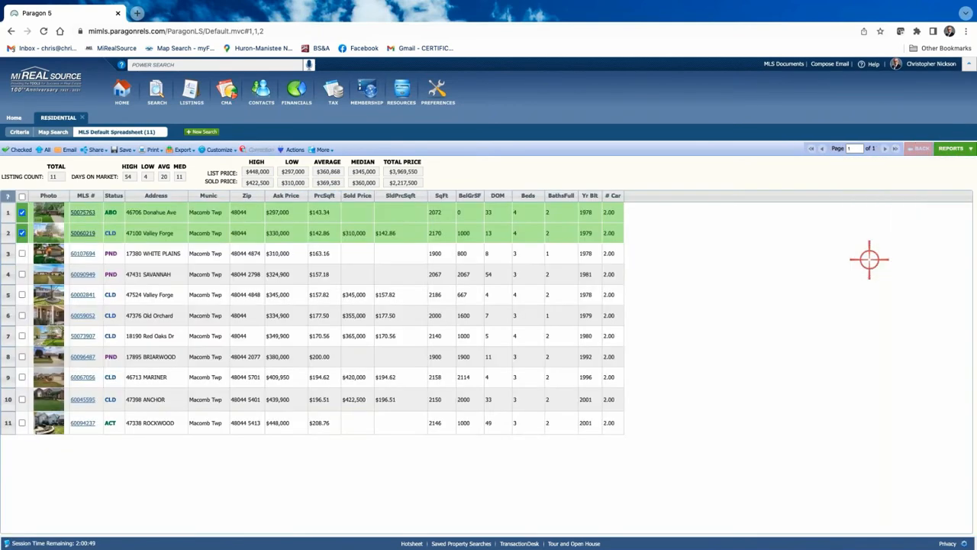
Check SAVANNAH, ROCKWOOD, MARINER and ANCHOR as comparables in the spreadsheet
click(22, 274)
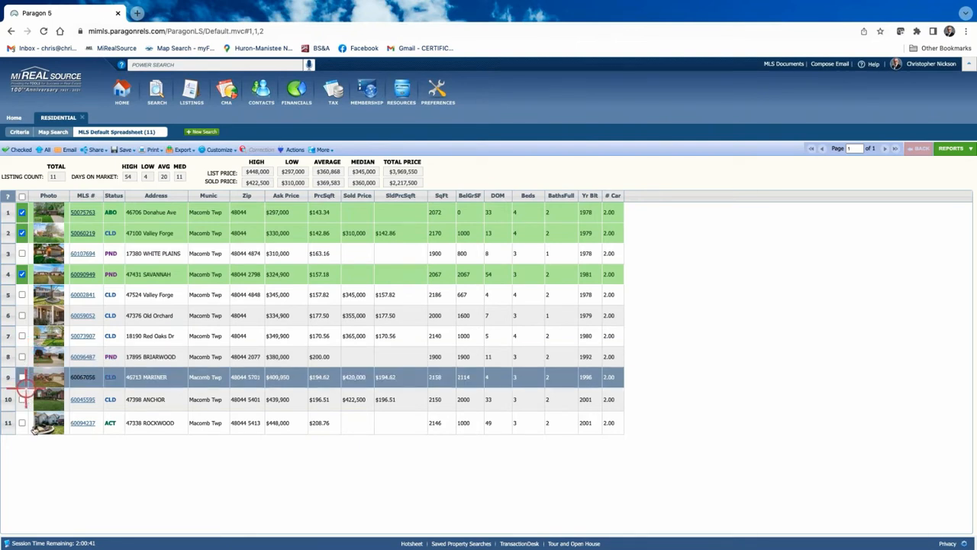
click(21, 423)
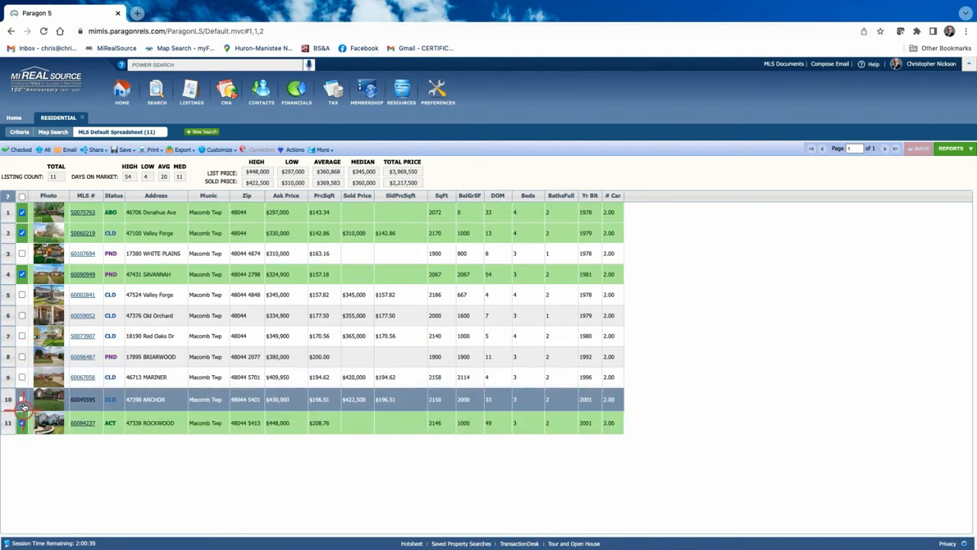
click(22, 377)
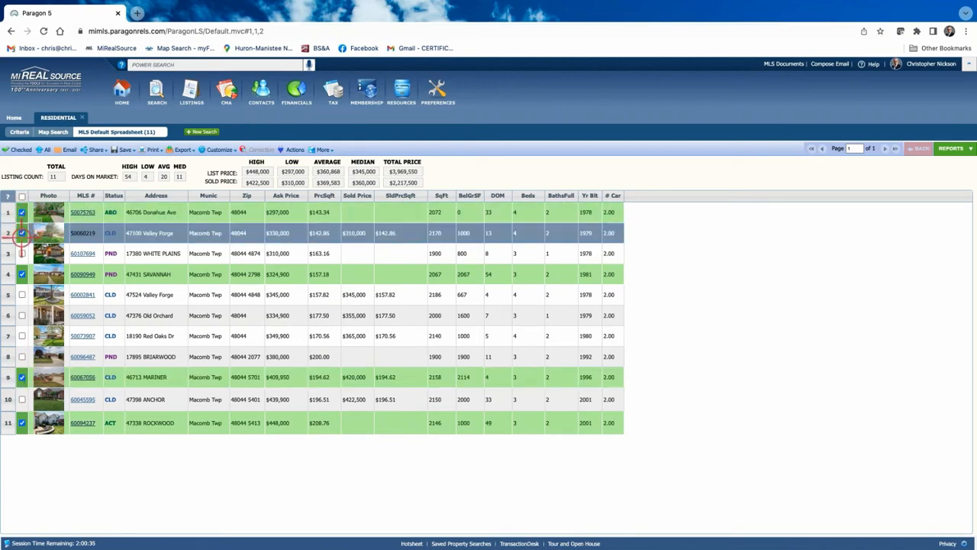
double_click(22, 400)
click(918, 148)
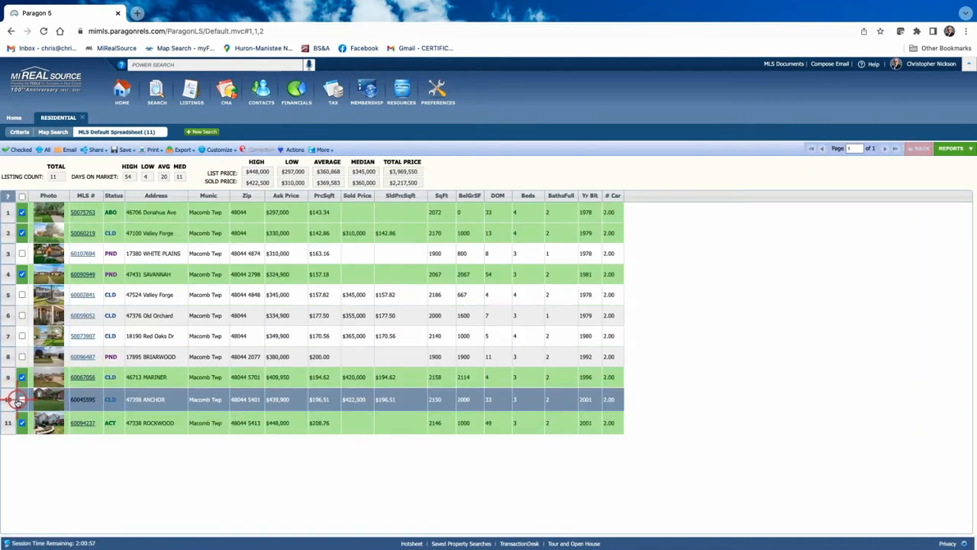
click(21, 399)
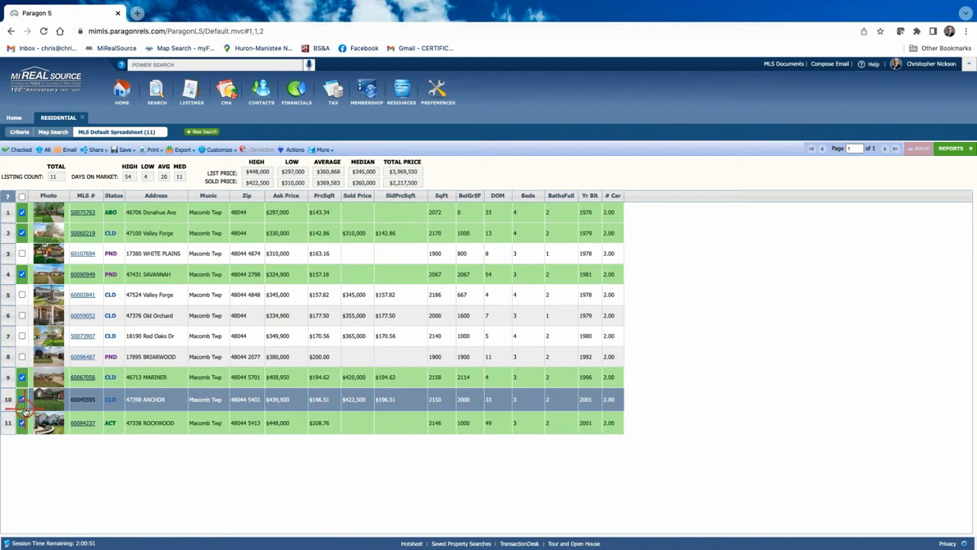
click(21, 212)
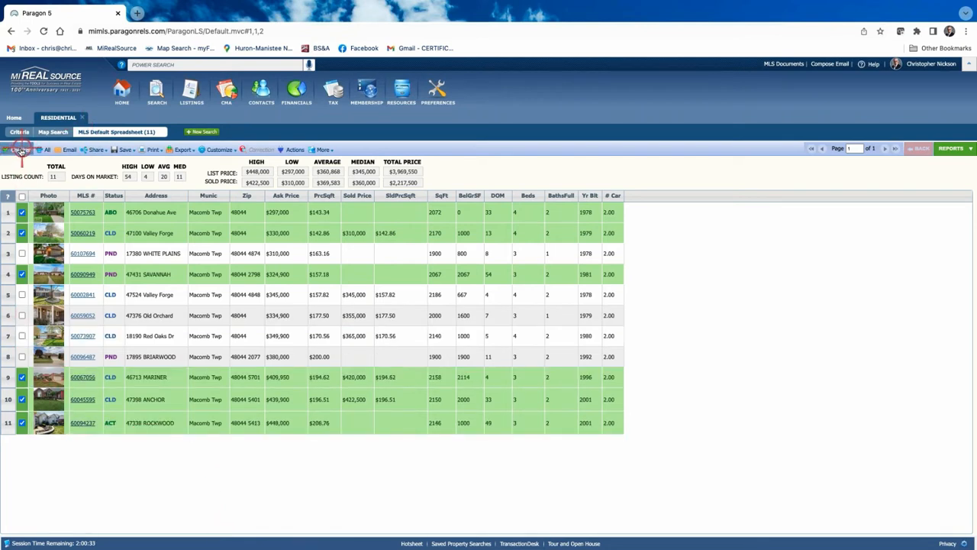
click(20, 149)
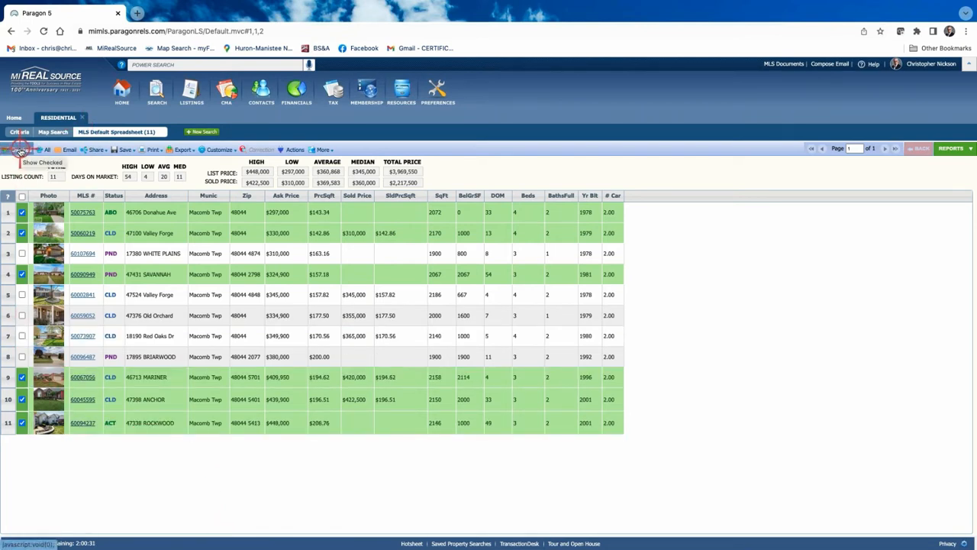
click(20, 149)
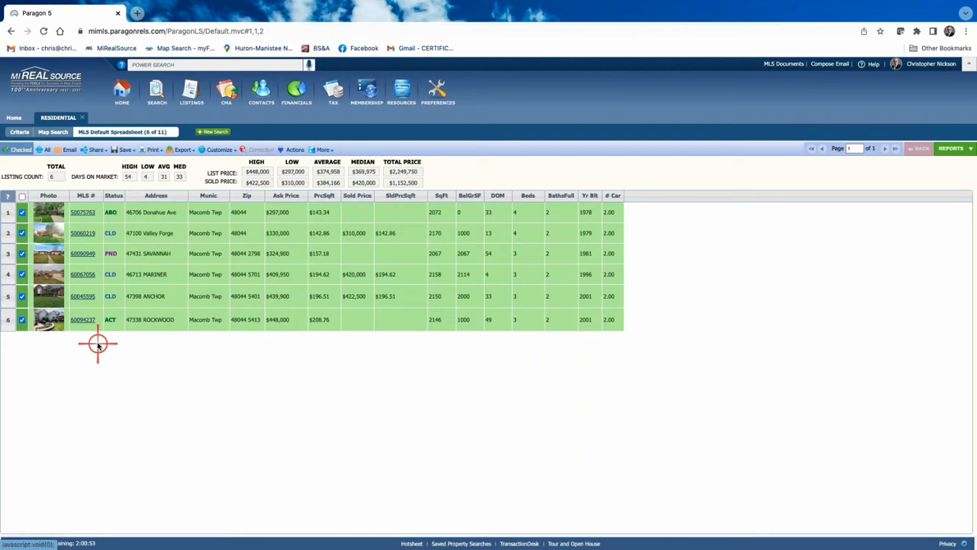
click(43, 151)
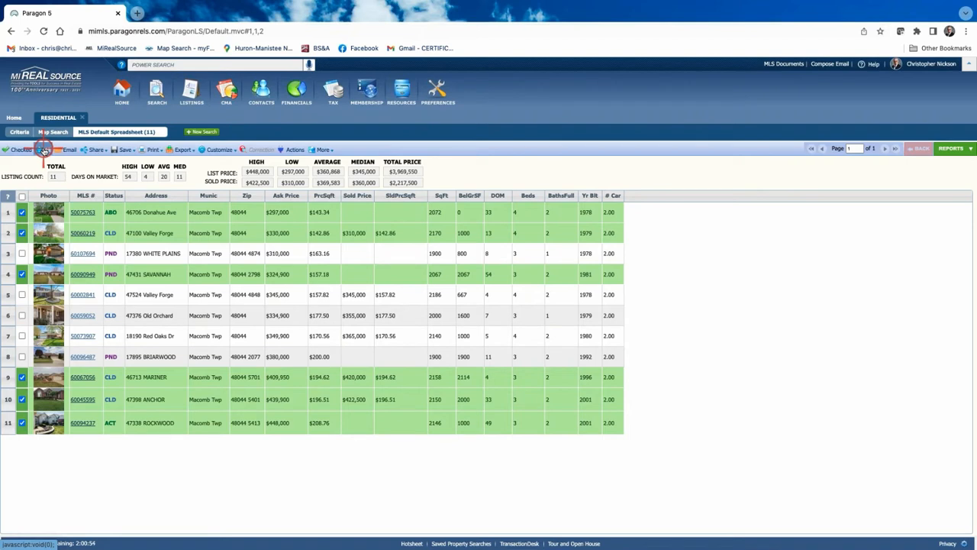
click(22, 213)
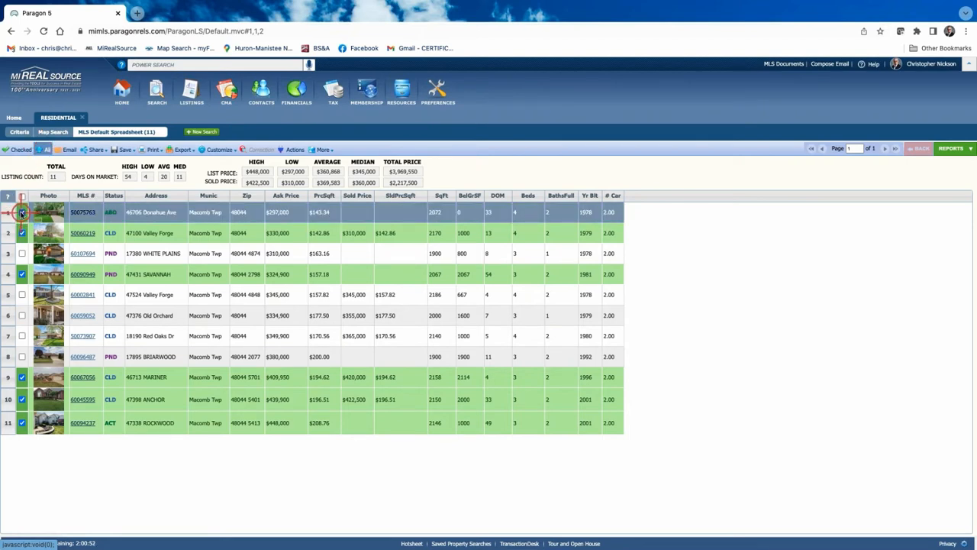
click(22, 212)
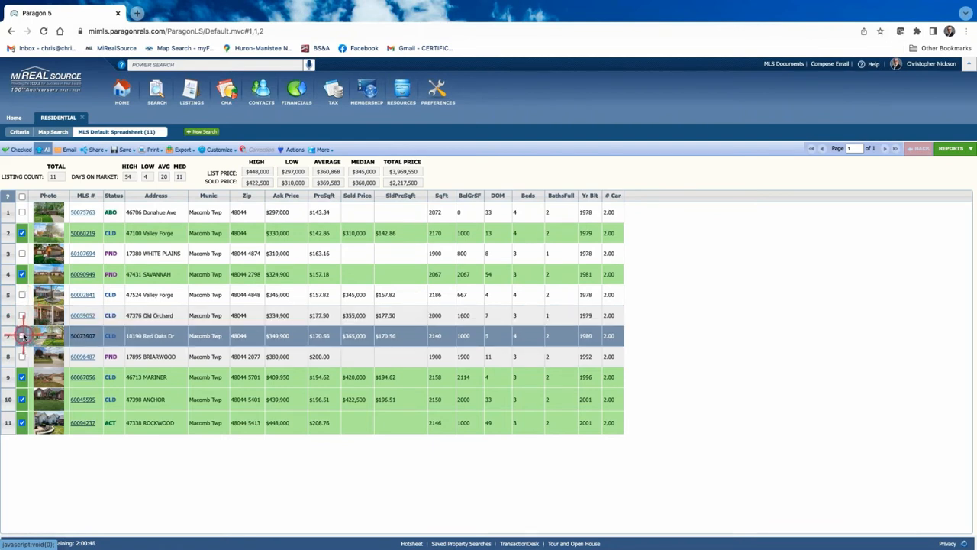
click(21, 295)
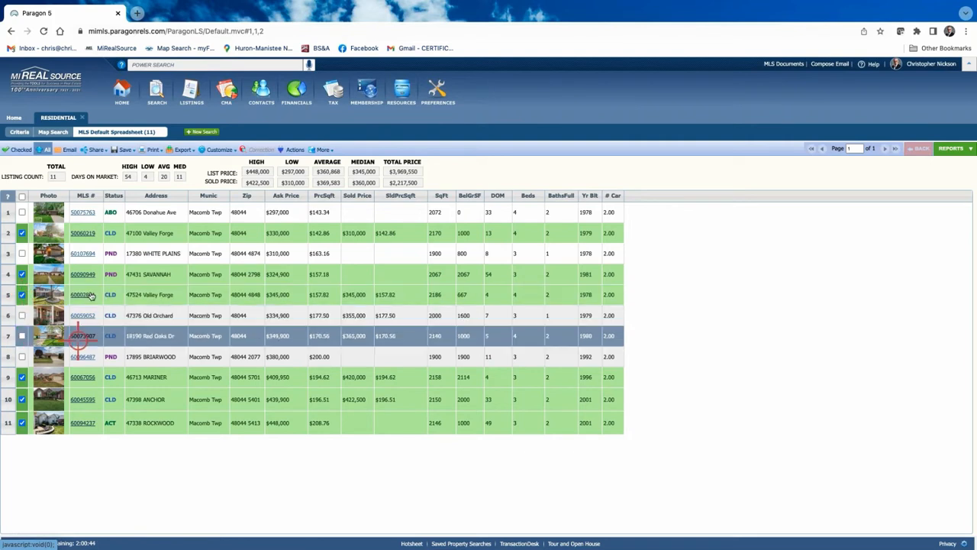
click(19, 150)
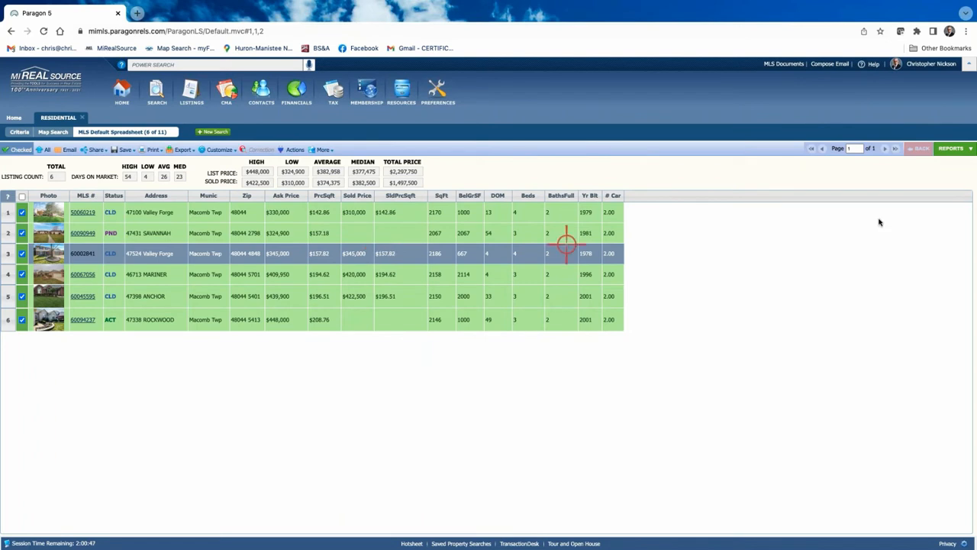
Open CMA Quick View for the six comps and go to page 2 (ANCHOR and ROCKWOOD)
click(951, 150)
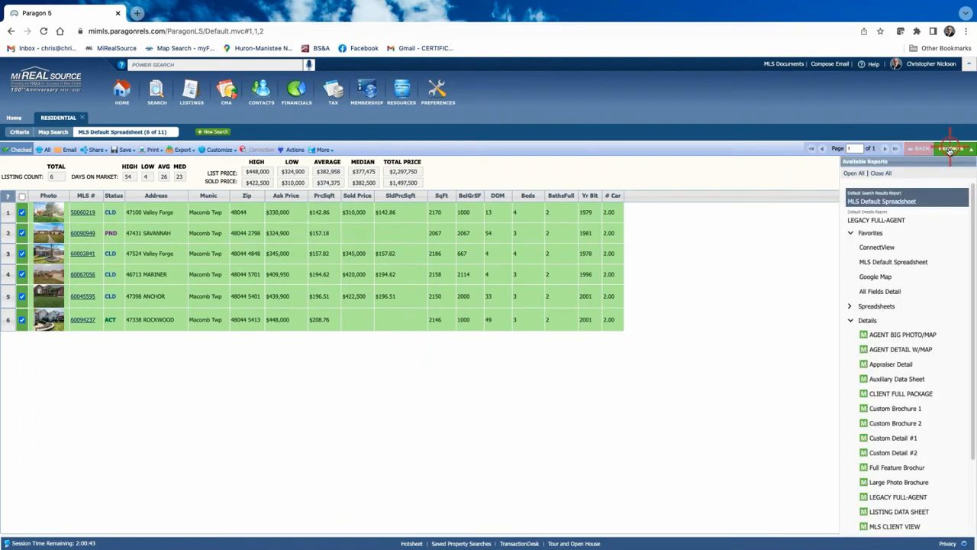
scroll(908, 320, down, 1)
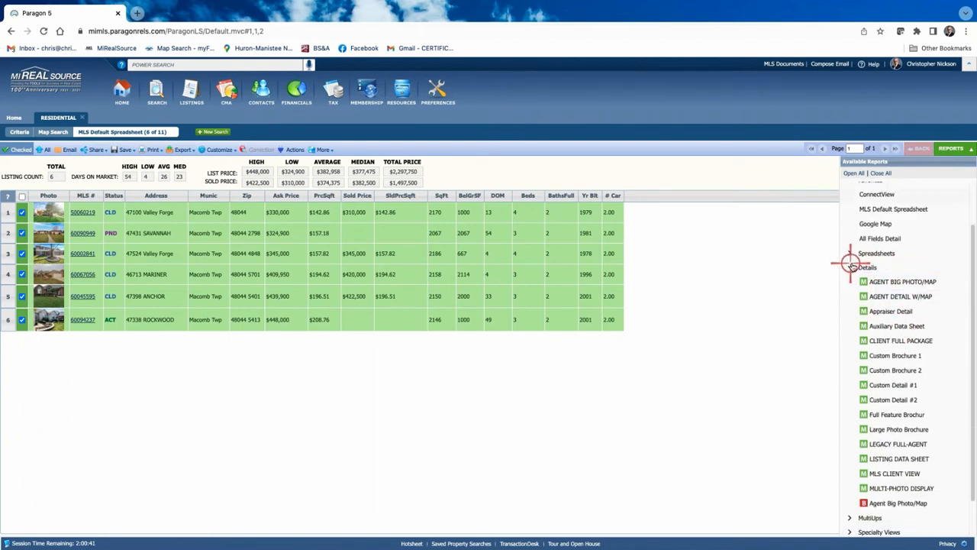
click(850, 267)
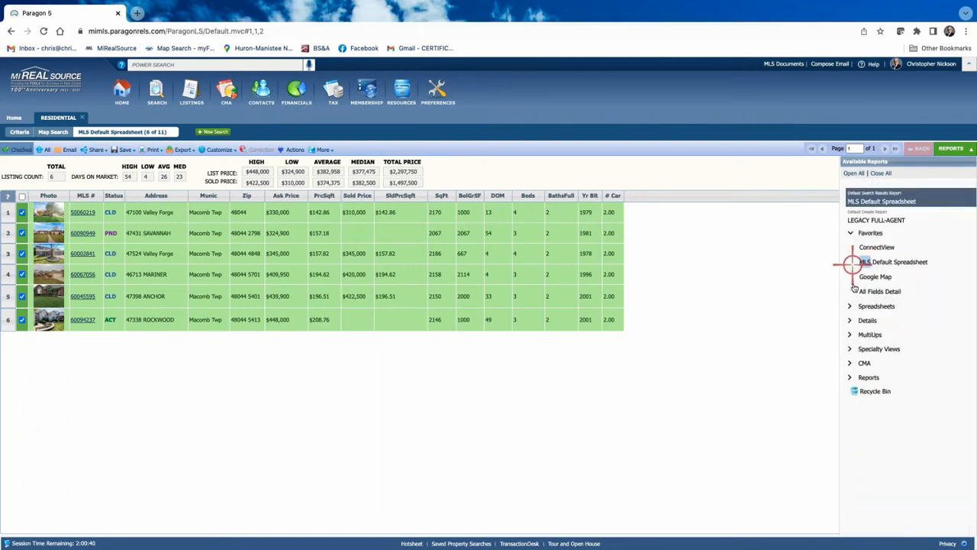
click(848, 364)
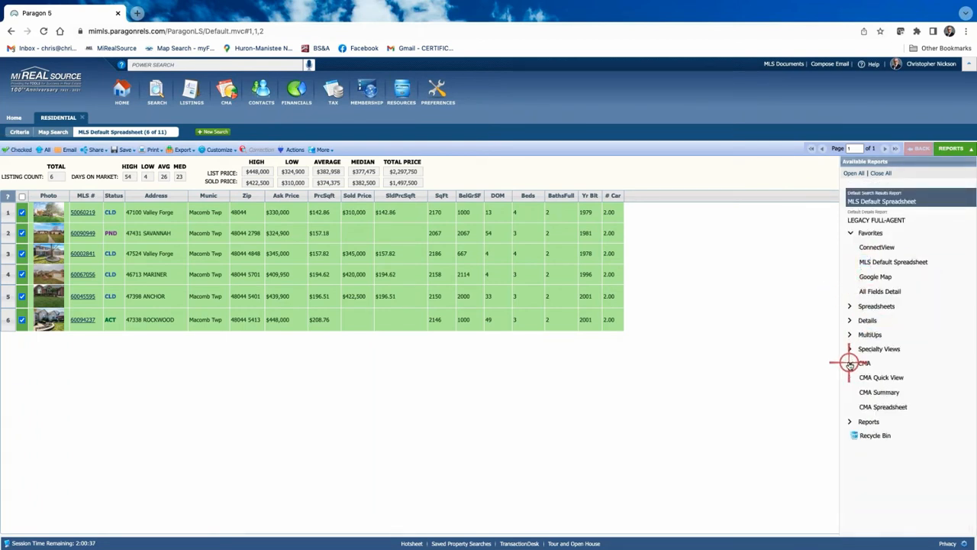
click(895, 377)
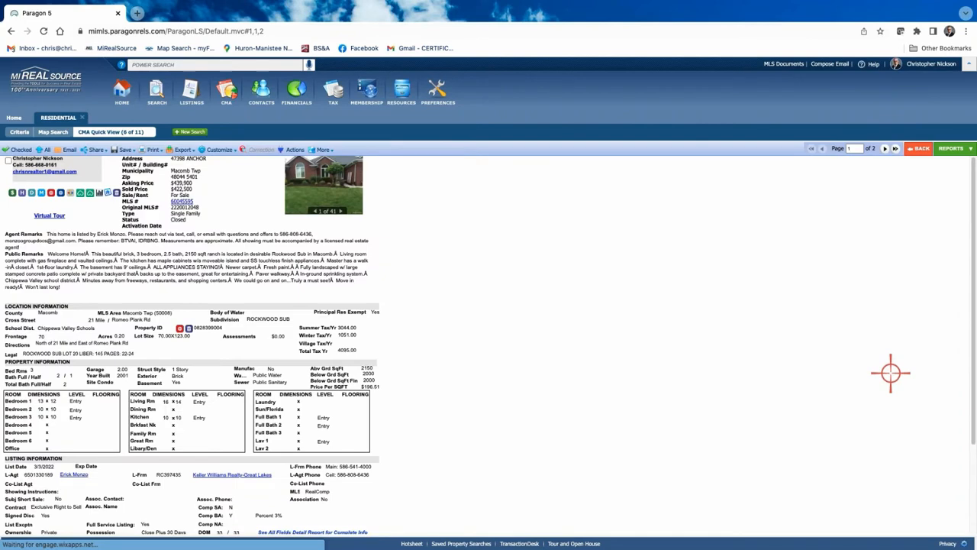
click(95, 150)
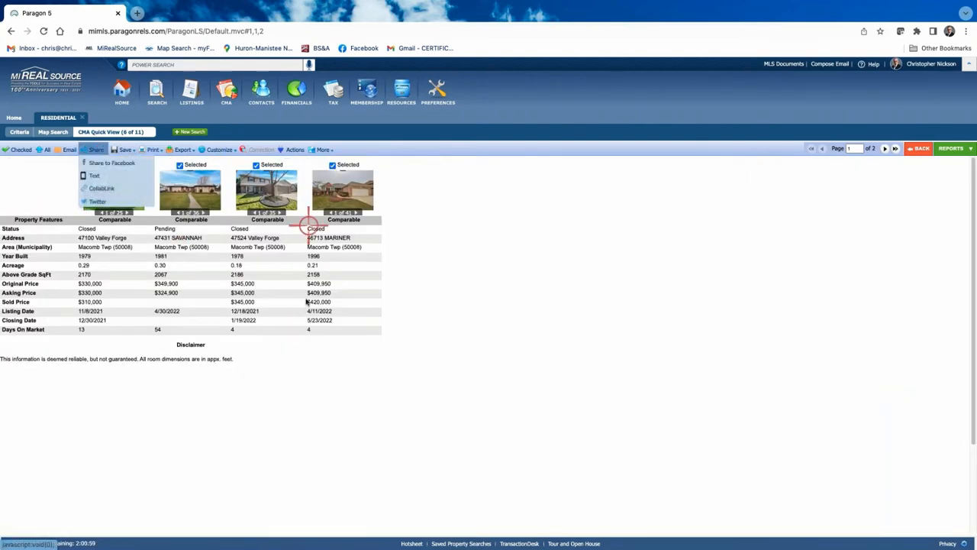
click(436, 354)
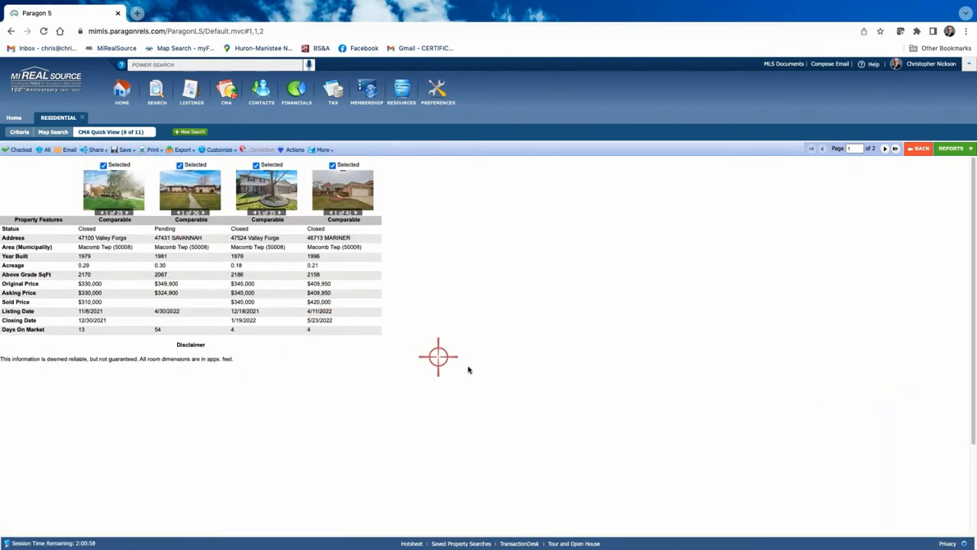
click(885, 149)
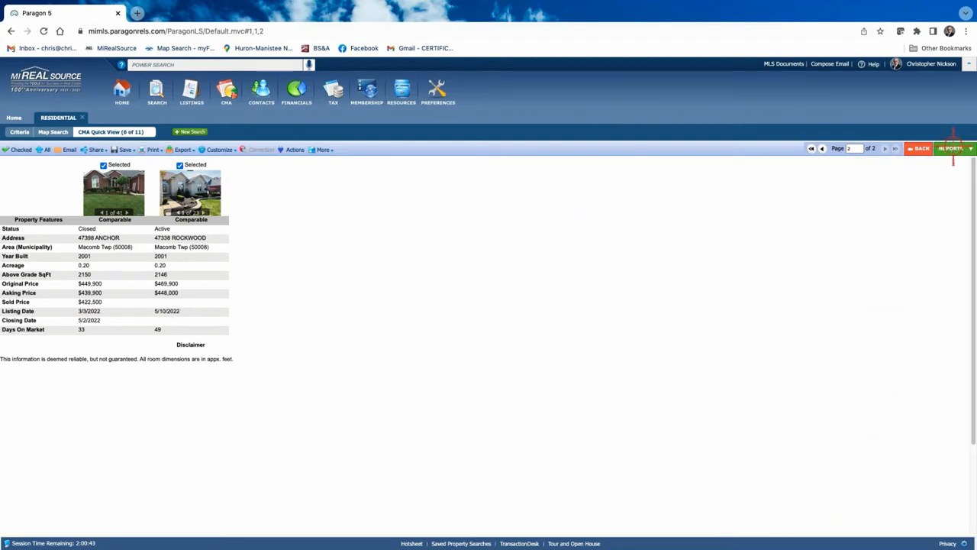
Open the CMA Summary report: 1 active, 4 sold averaging $374,375, 1 pending
click(953, 148)
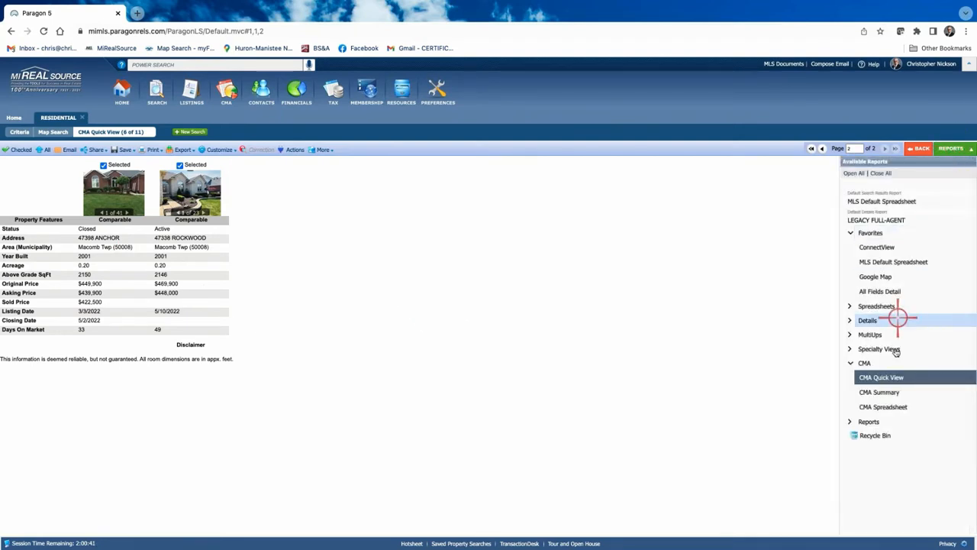
click(880, 393)
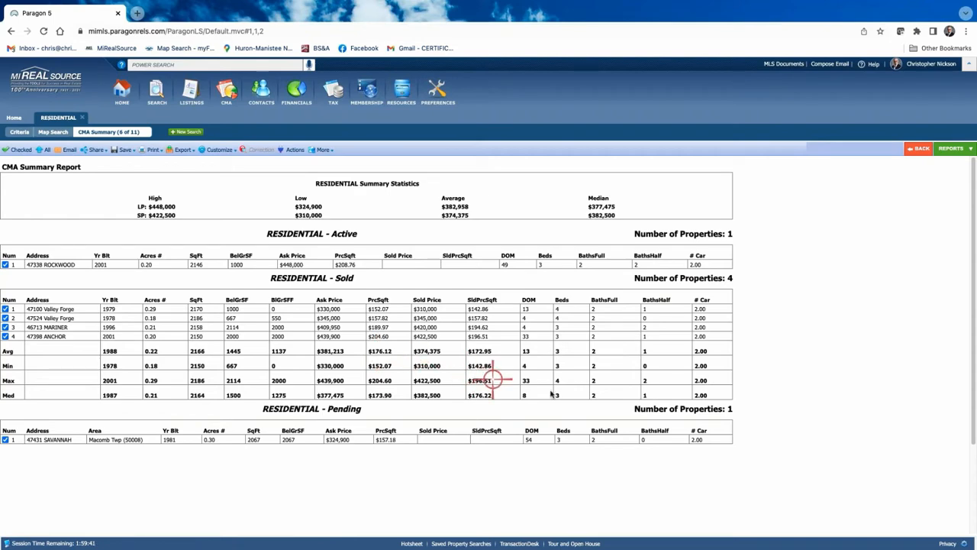
scroll(800, 348, down, 1)
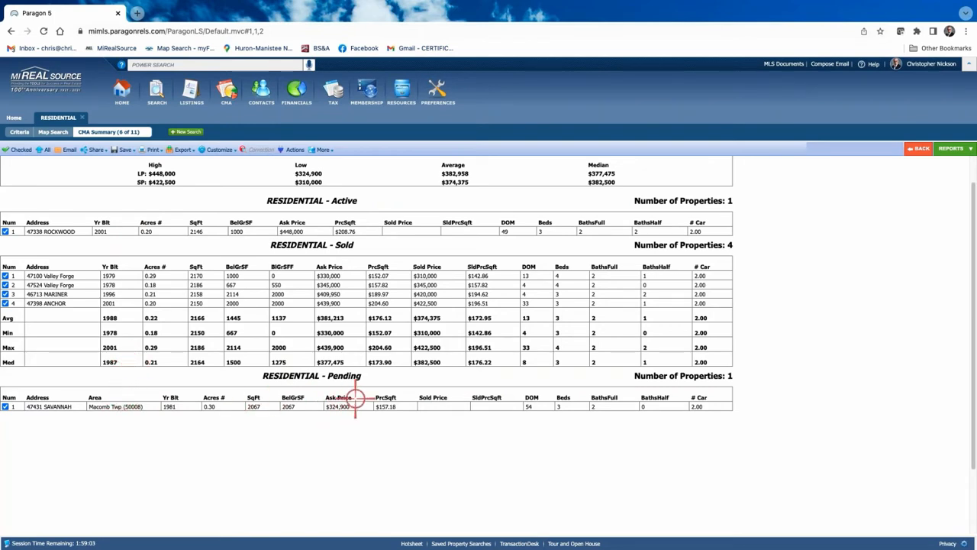
click(220, 149)
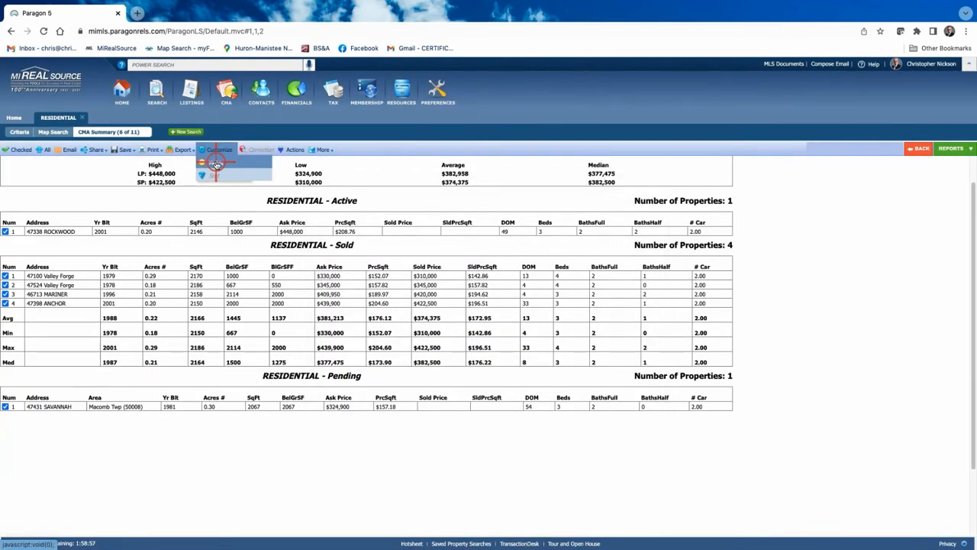
In CMA Summary field preferences, remove Area (Municipality) from the Pending fields and save
click(216, 165)
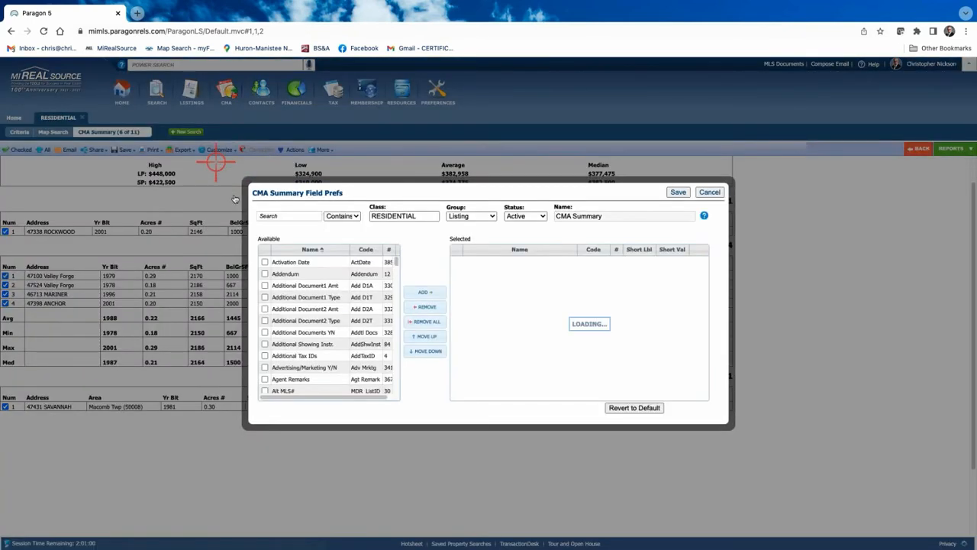
click(479, 291)
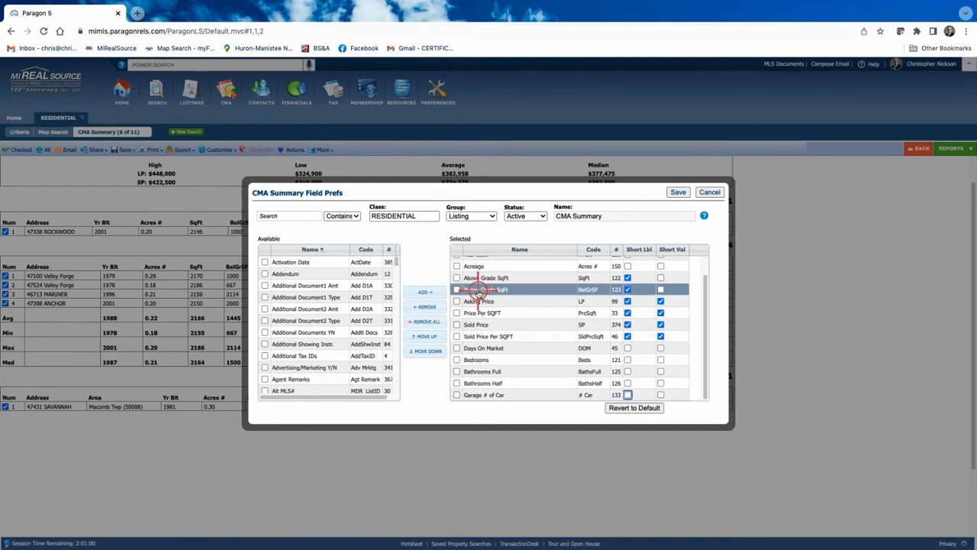
click(541, 216)
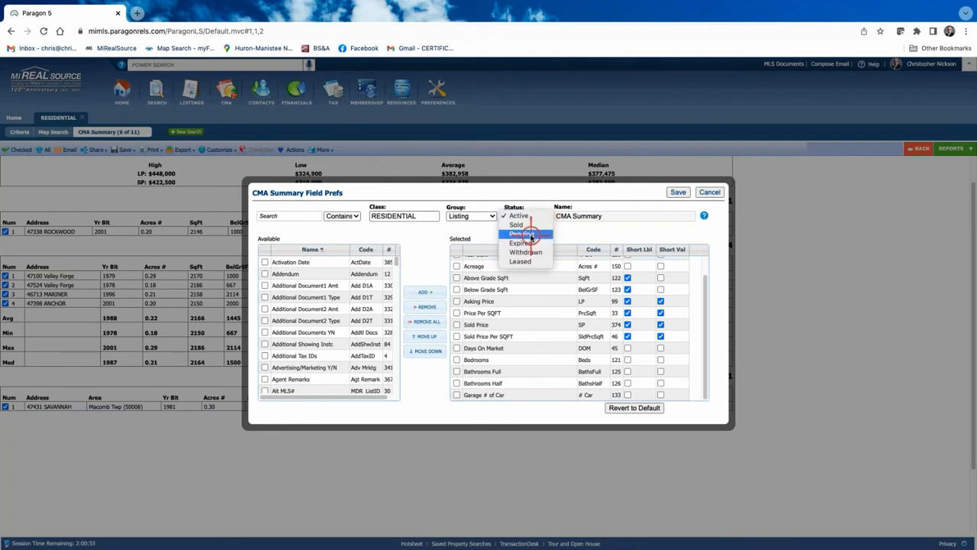
click(527, 233)
click(519, 304)
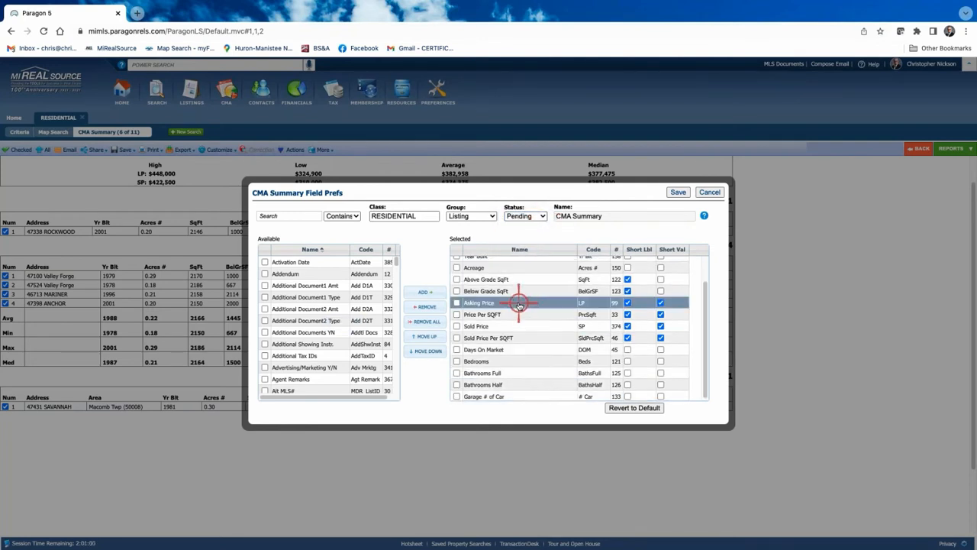
scroll(518, 306, up, 1)
click(509, 274)
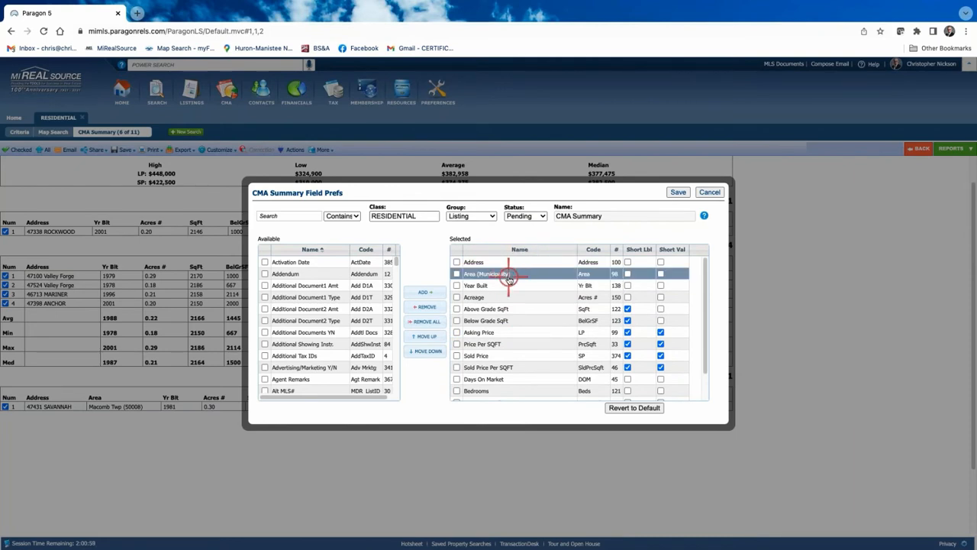
click(457, 274)
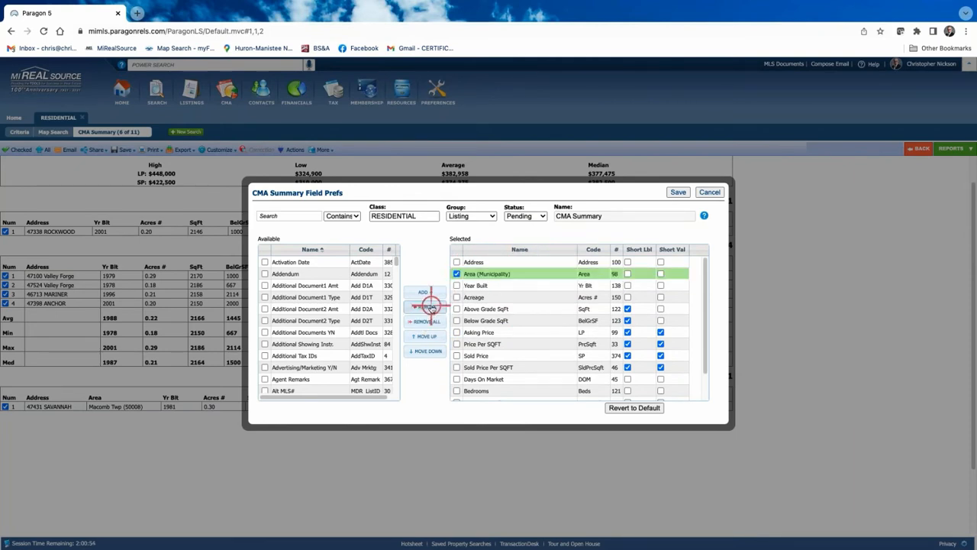
click(427, 306)
click(681, 194)
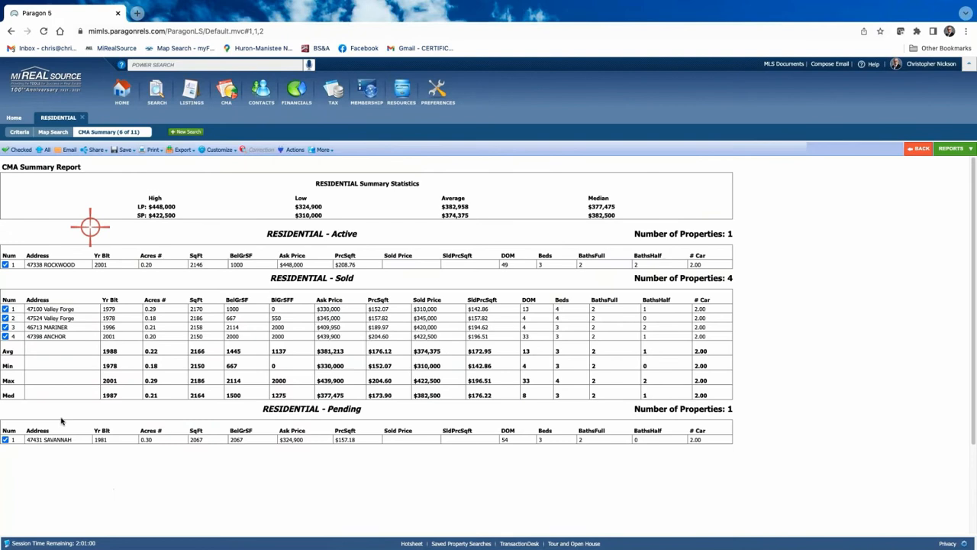
click(67, 398)
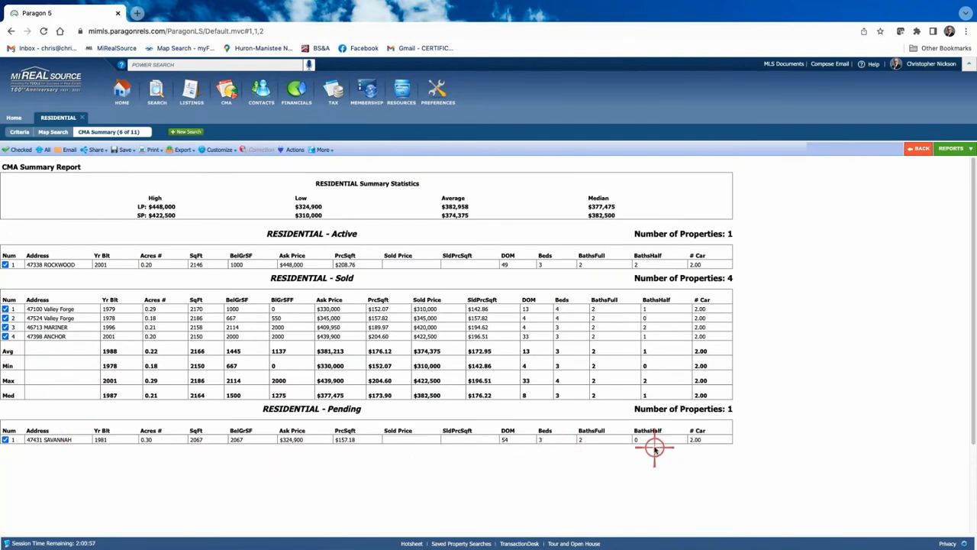
Reopen the CMA Summary field preferences, keeping the Active status selected
click(219, 150)
click(218, 150)
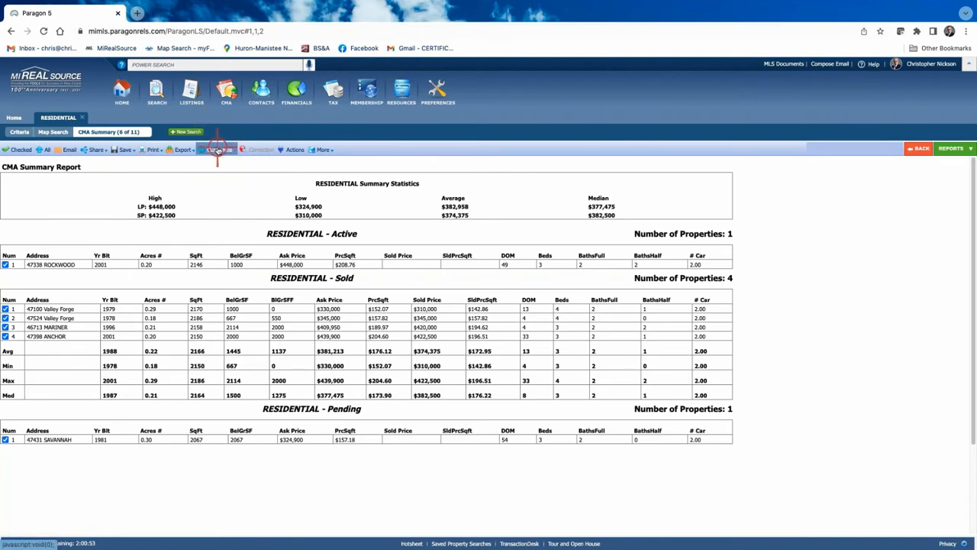
click(215, 162)
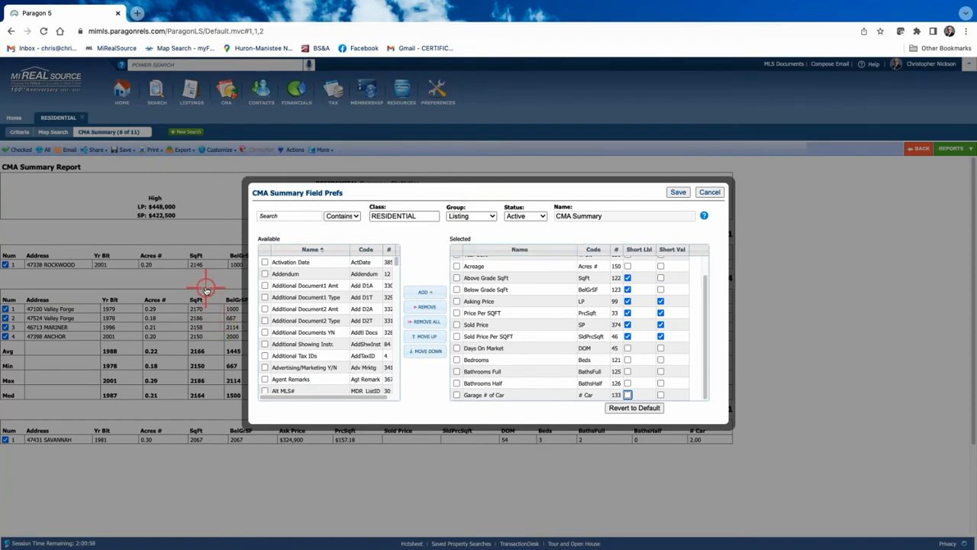
click(544, 216)
click(544, 216)
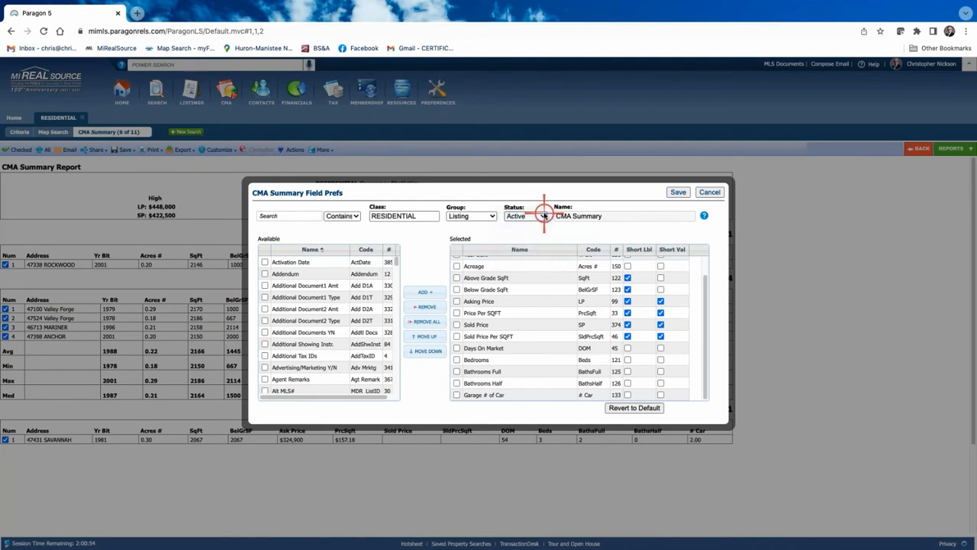
Search the available fields for 'bed' and 'roo', browse them, then cancel without saving
click(279, 215)
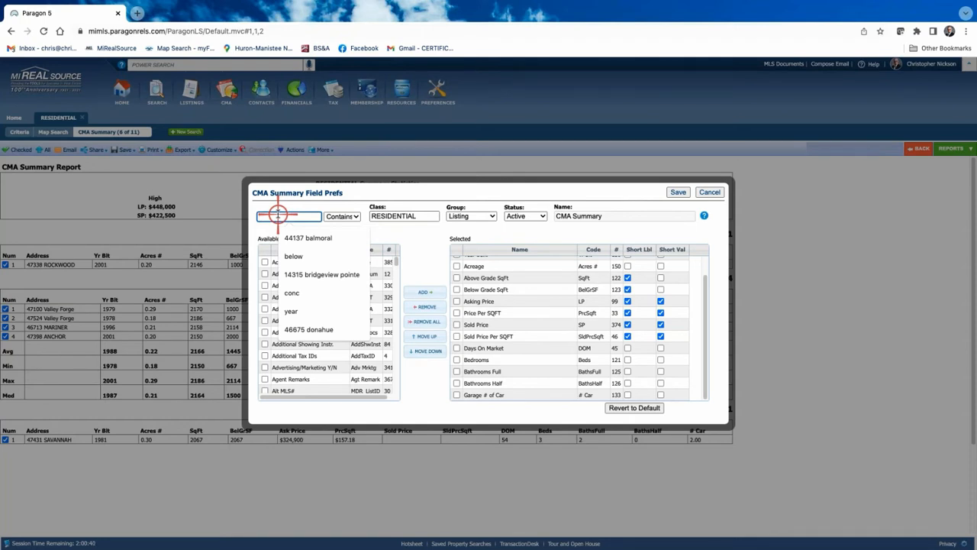
text(bed)
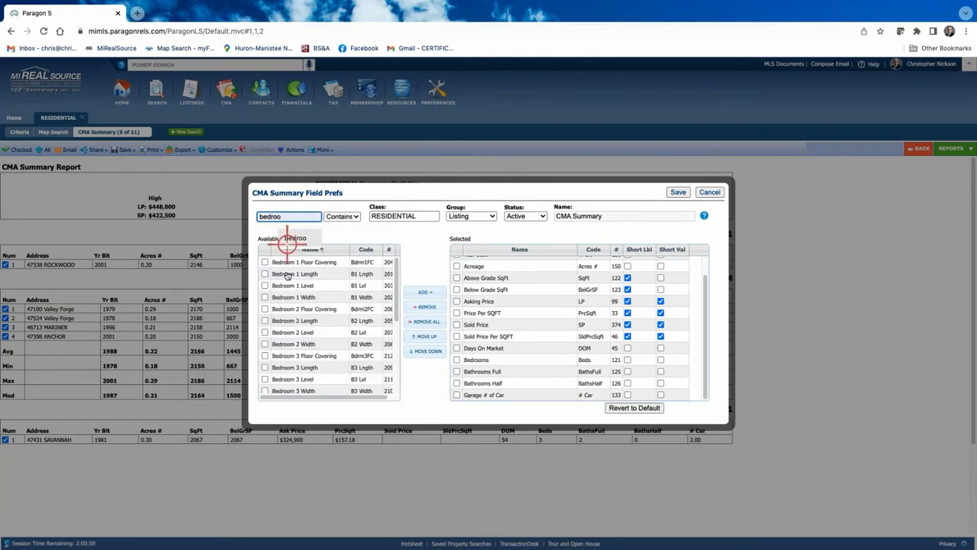
scroll(300, 294, down, 2)
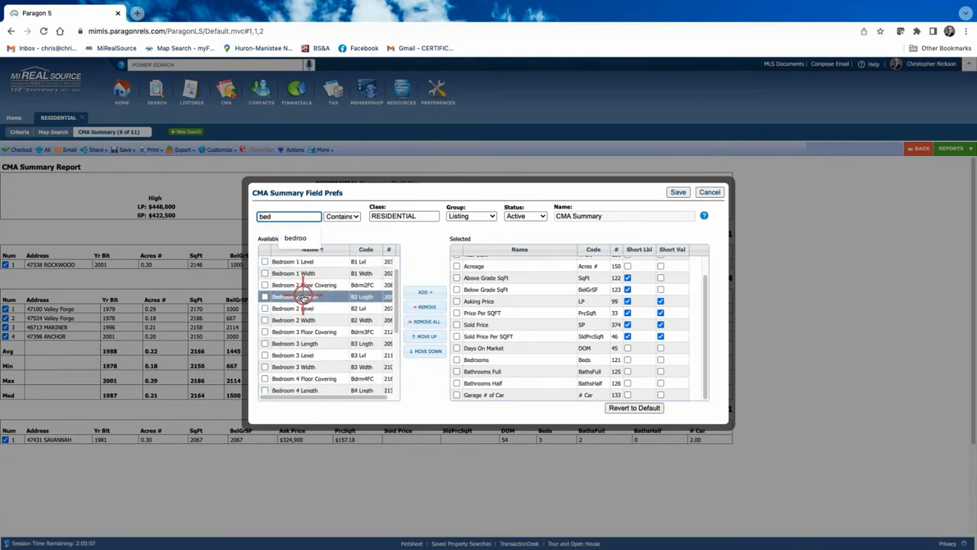
scroll(303, 296, down, 5)
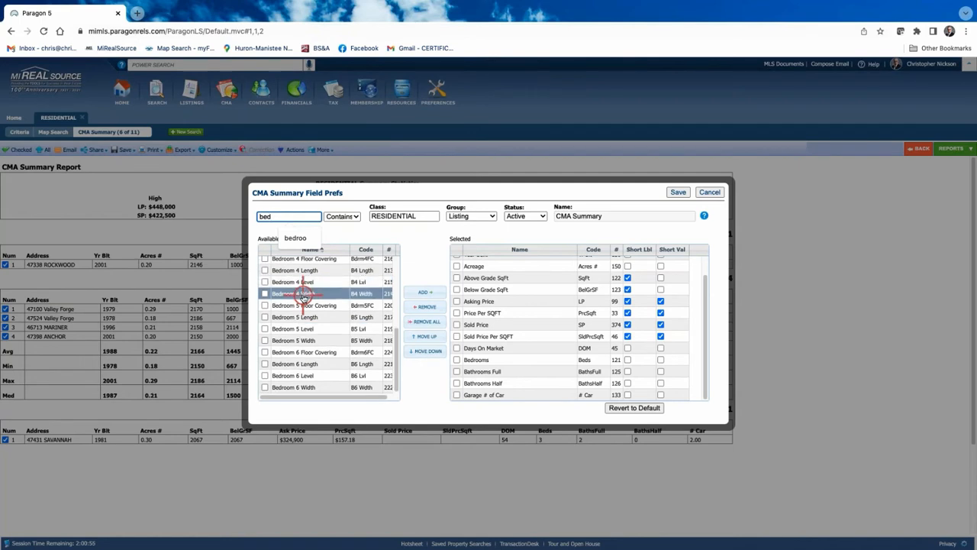
text(roo)
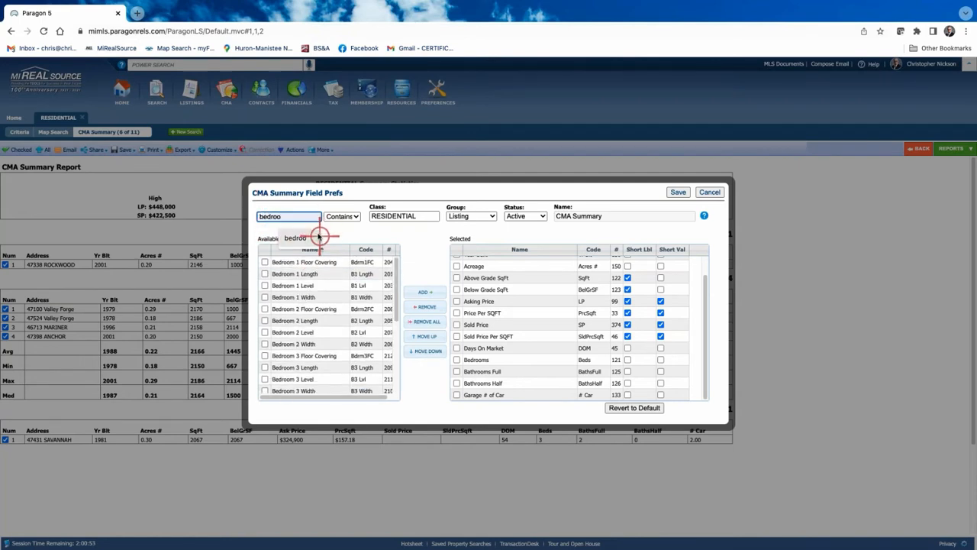
key(BackSpace)
key(BackSpace)
key(BackSpace)
key(BackSpace)
key(BackSpace)
key(BackSpace)
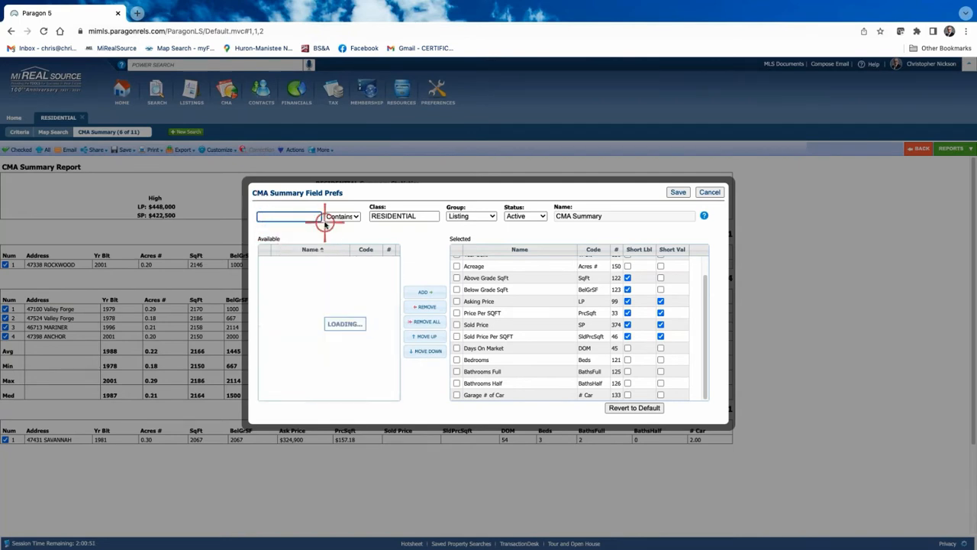
scroll(329, 339, down, 2)
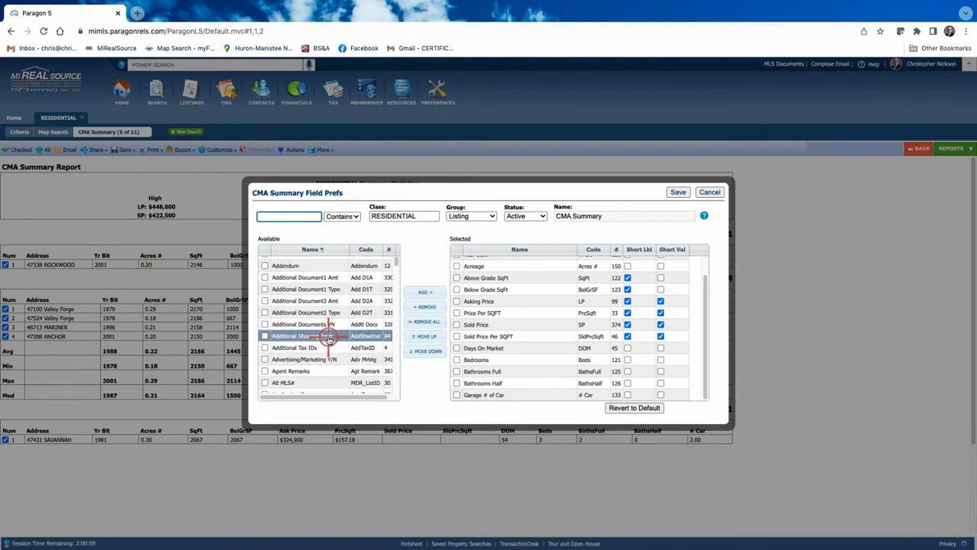
scroll(331, 344, down, 2)
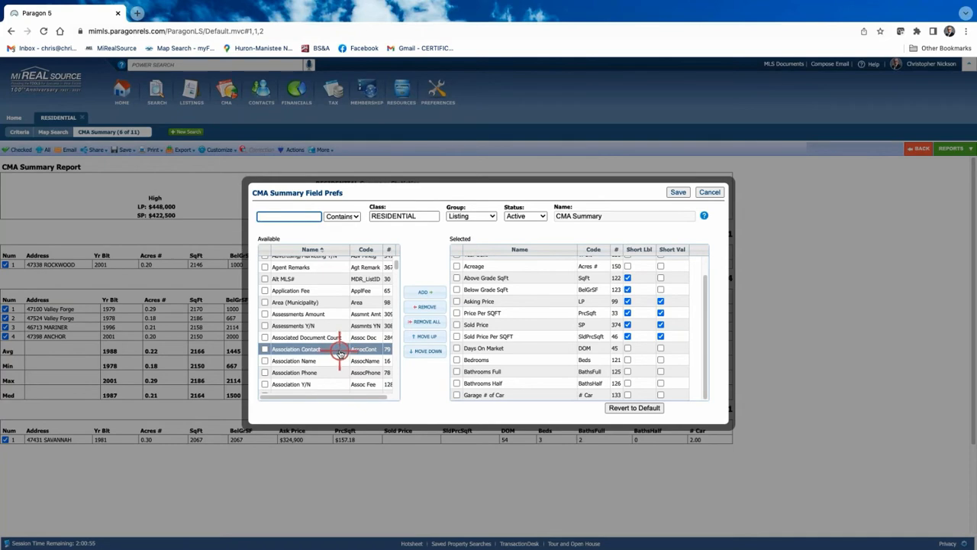
click(710, 192)
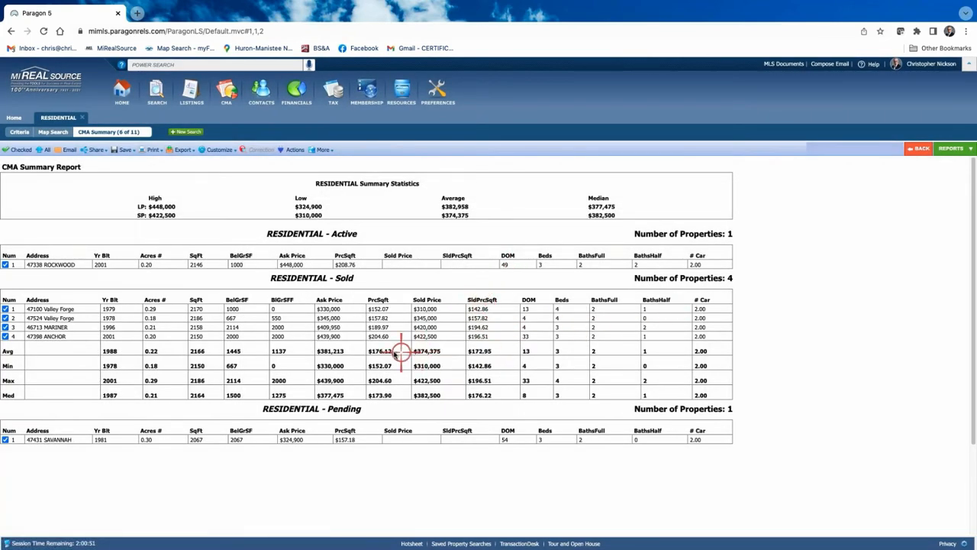
Open the CMA Summary field preferences for Sold listings and search for 'conc'
click(213, 149)
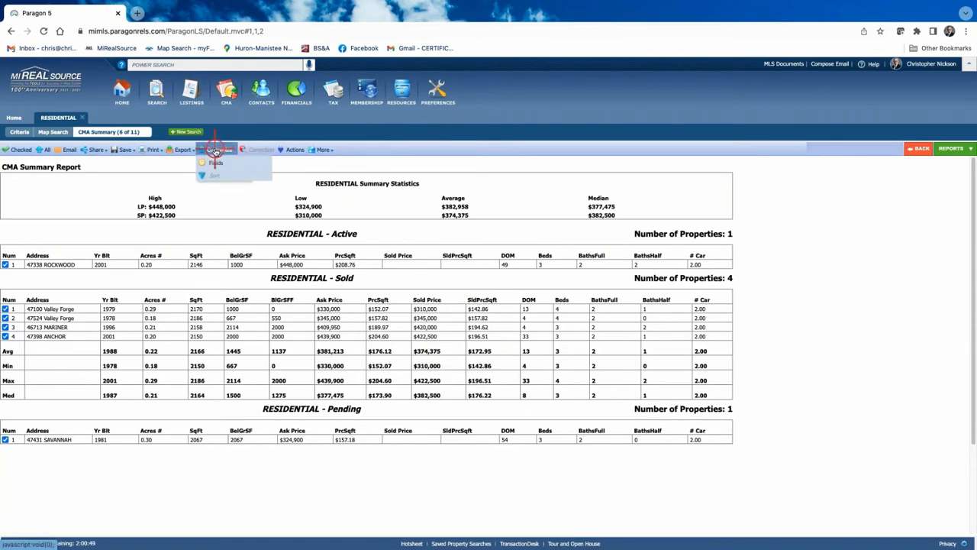
click(215, 162)
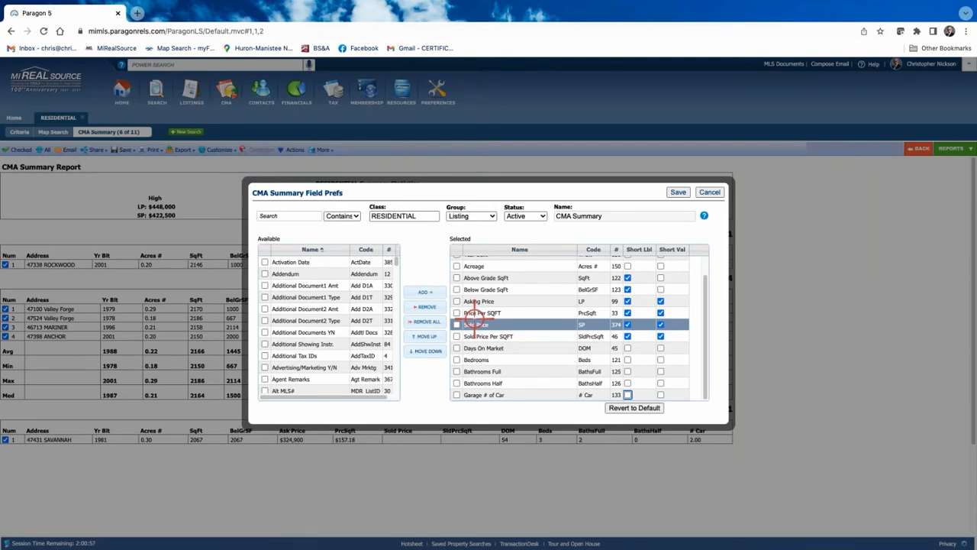
click(272, 216)
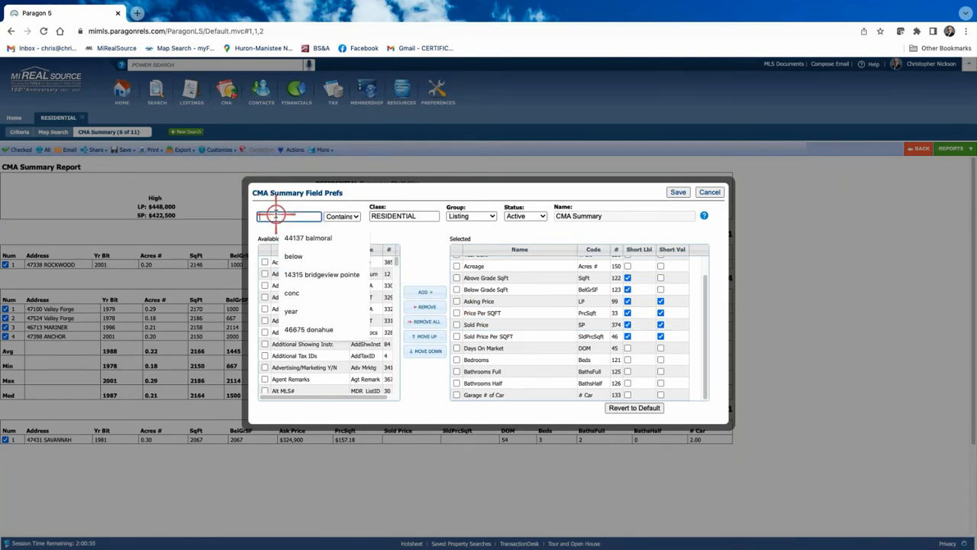
click(538, 216)
click(522, 226)
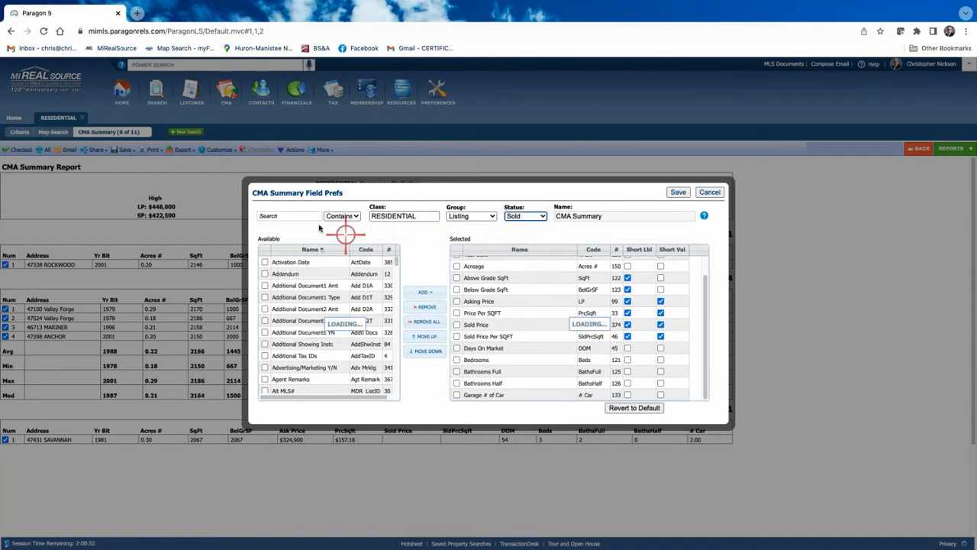
click(299, 215)
text(conc)
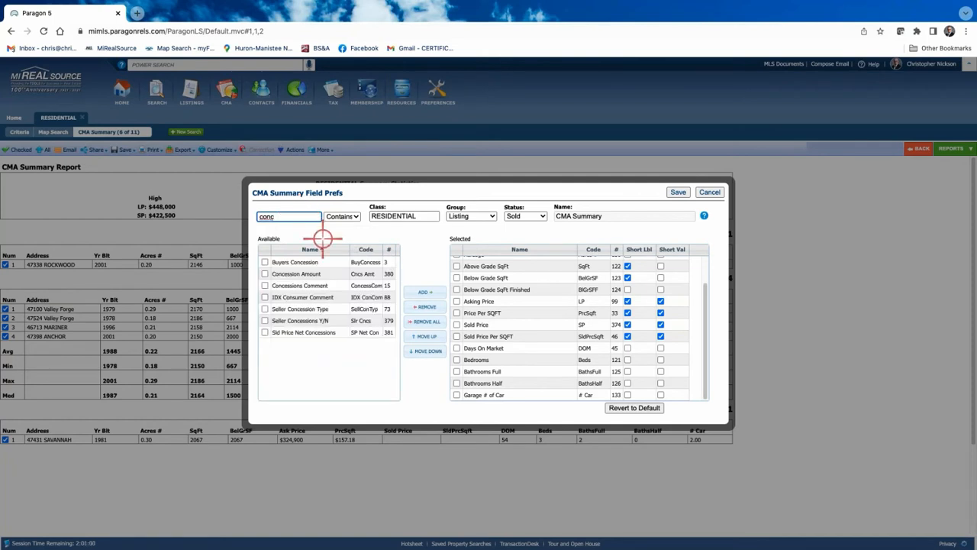
Add the Concession Amount field and place it directly after Sold Price
click(296, 263)
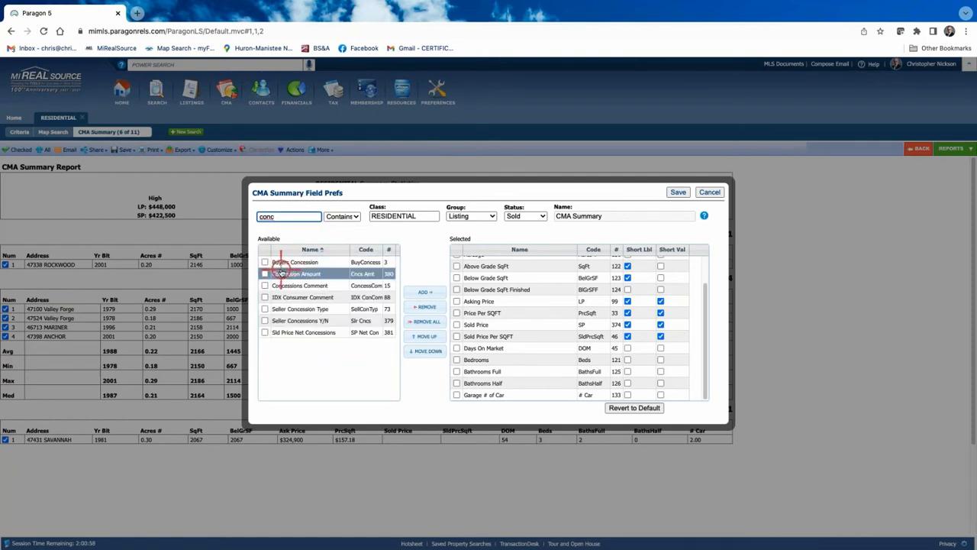
click(265, 262)
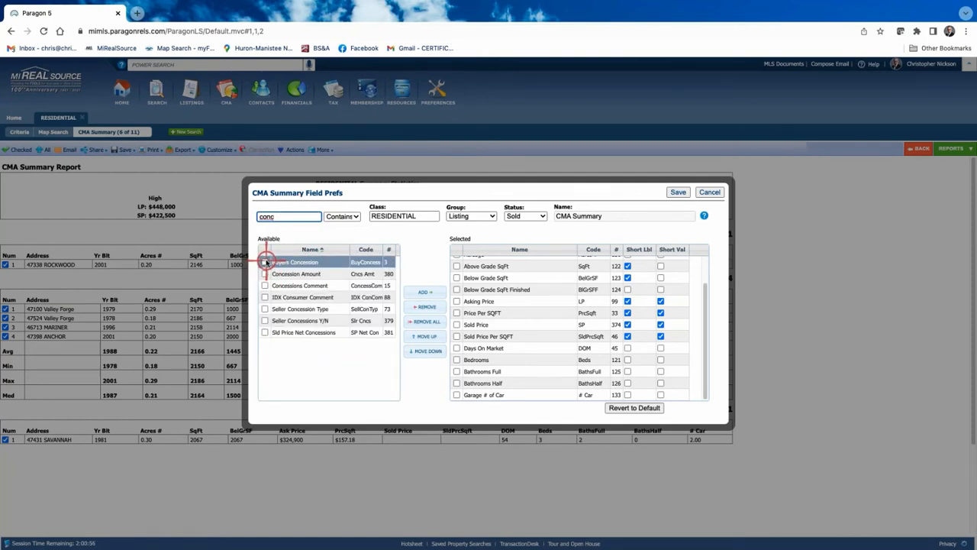
click(265, 297)
click(272, 274)
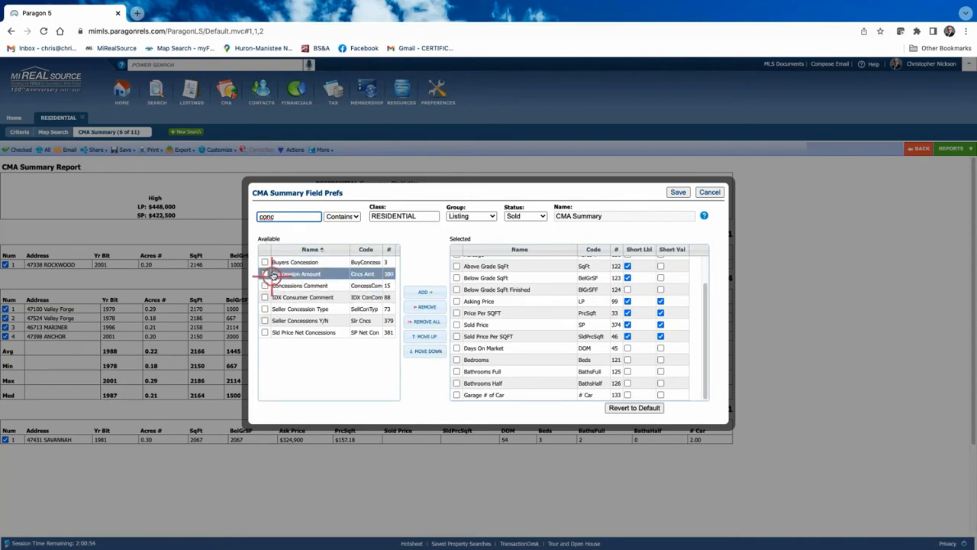
click(265, 274)
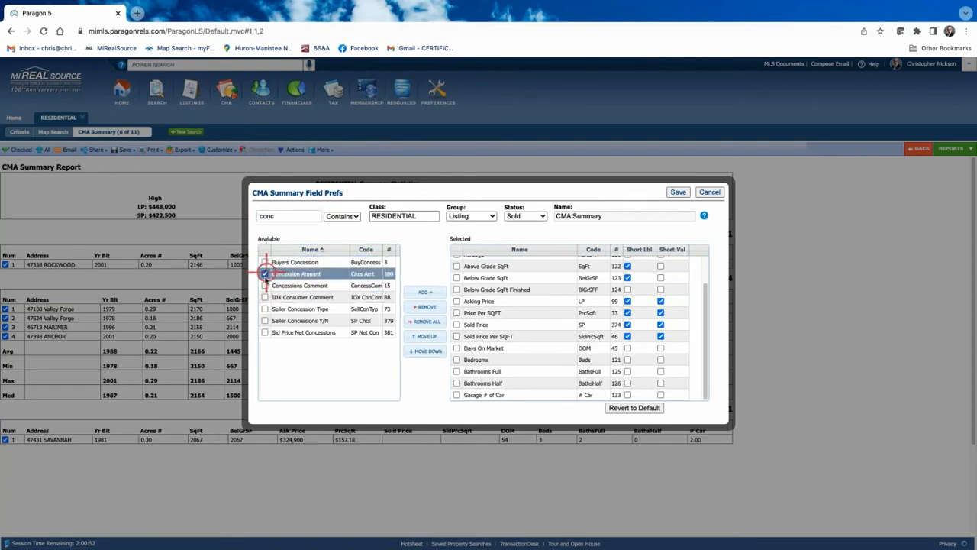
click(424, 292)
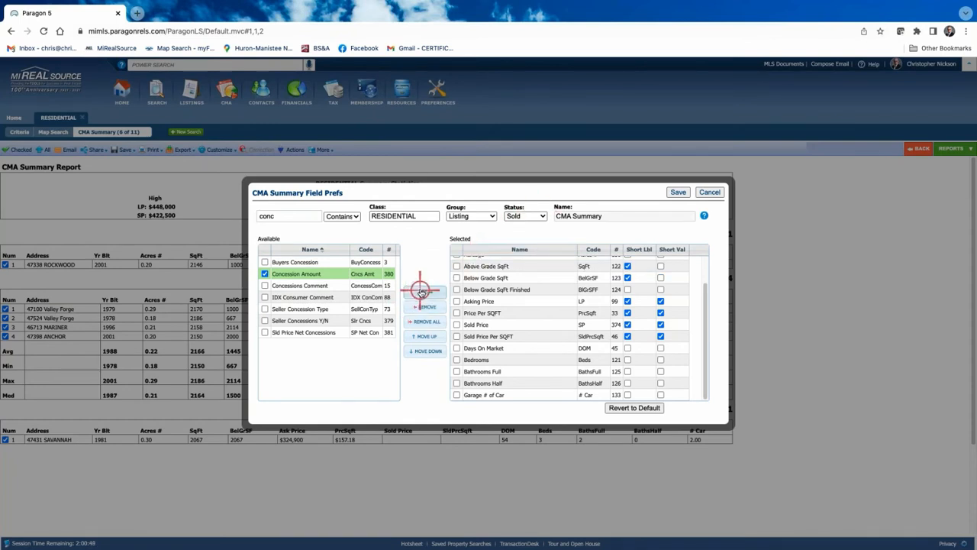
click(420, 292)
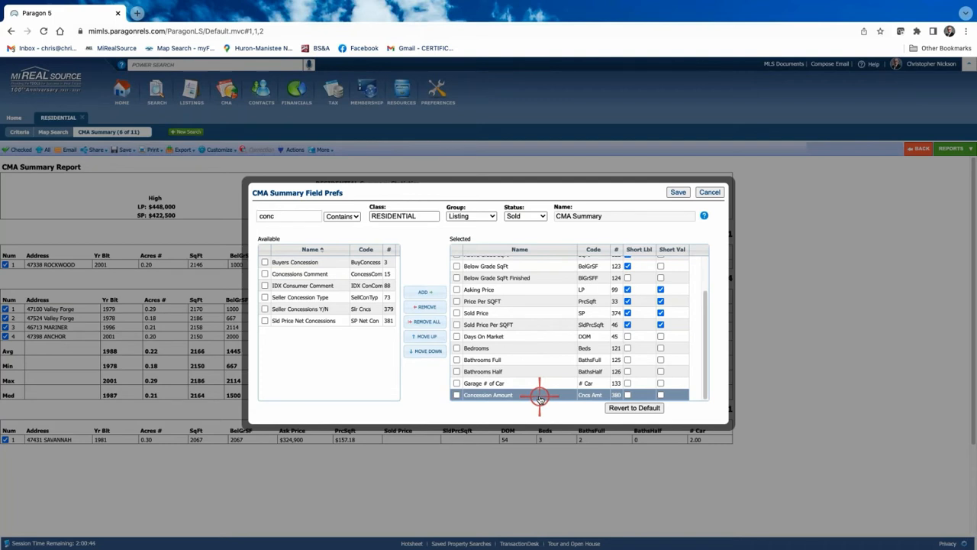
drag(540, 398, 547, 325)
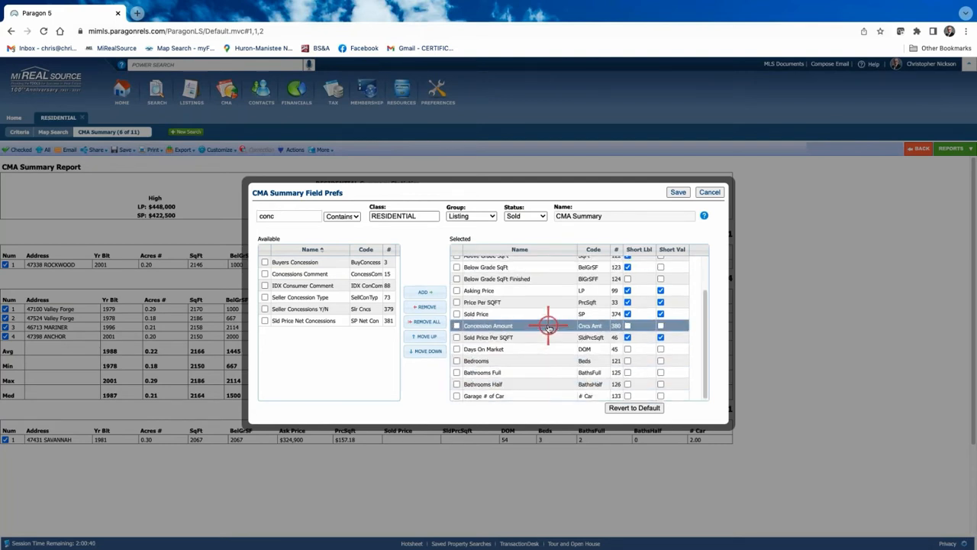
Save the Sold field changes so the summary gains a Cncs Amt column
click(680, 192)
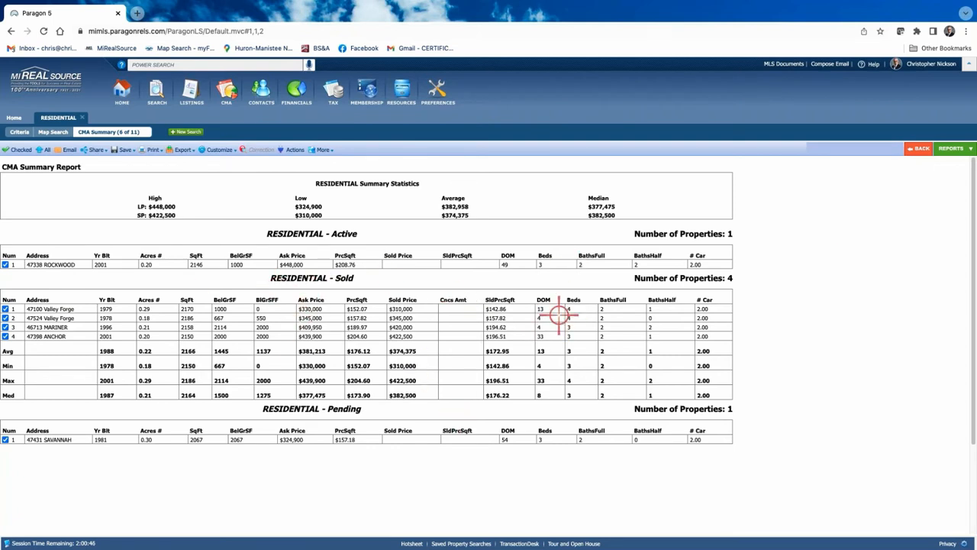
Bring up the Available Reports list
click(954, 149)
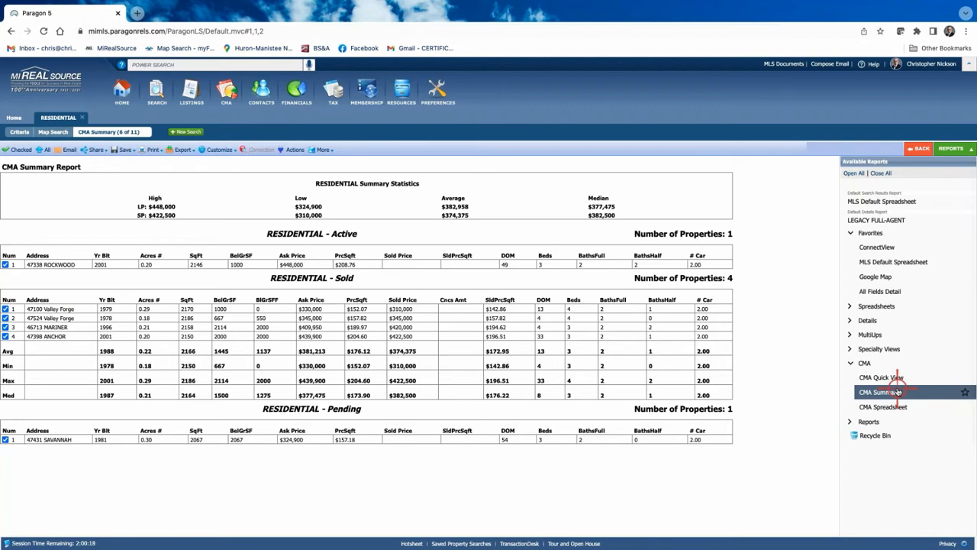
Return to the default spreadsheet showing all 11 listings from the search
click(29, 136)
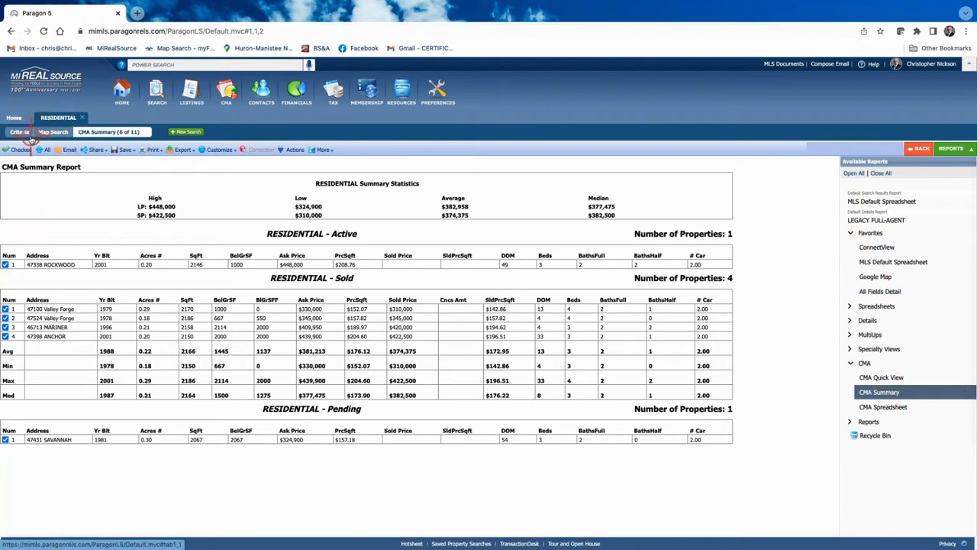
click(245, 149)
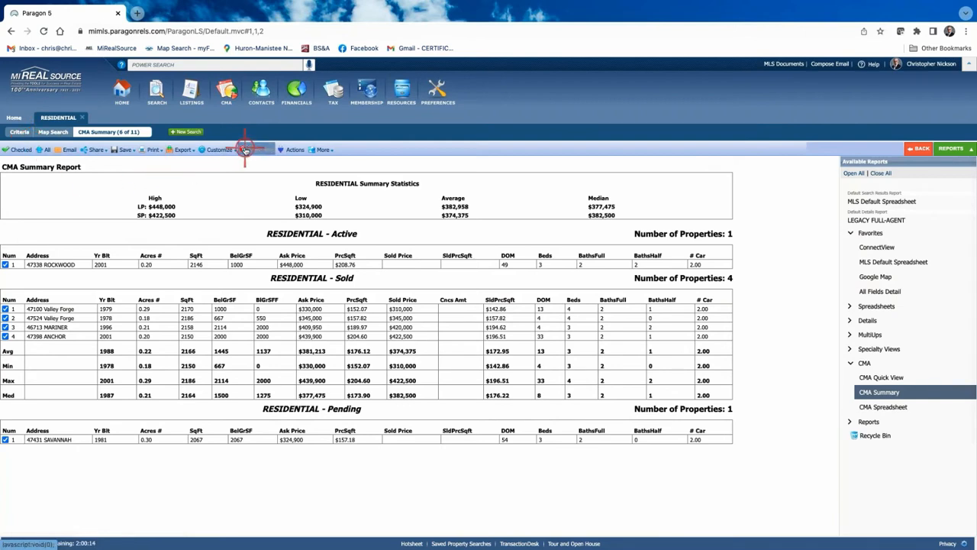
click(20, 134)
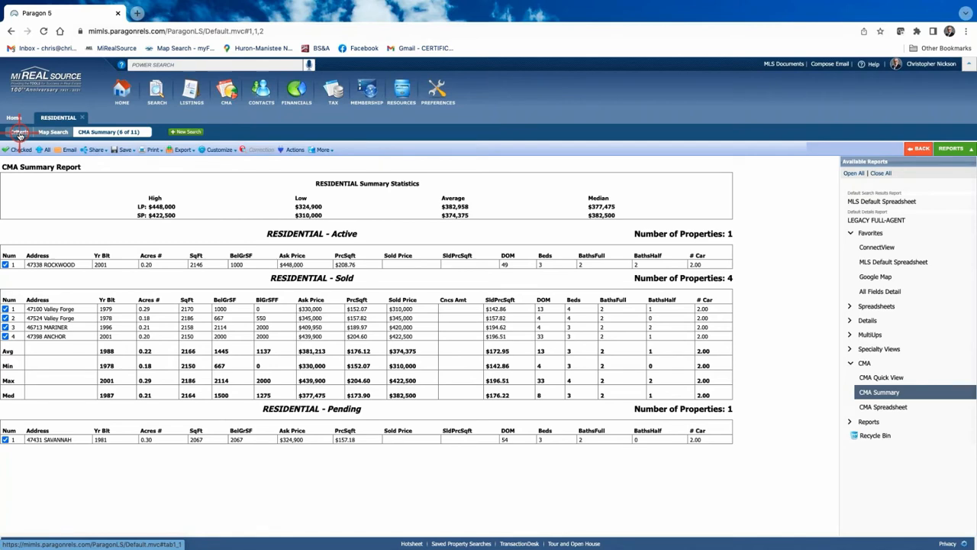
click(900, 197)
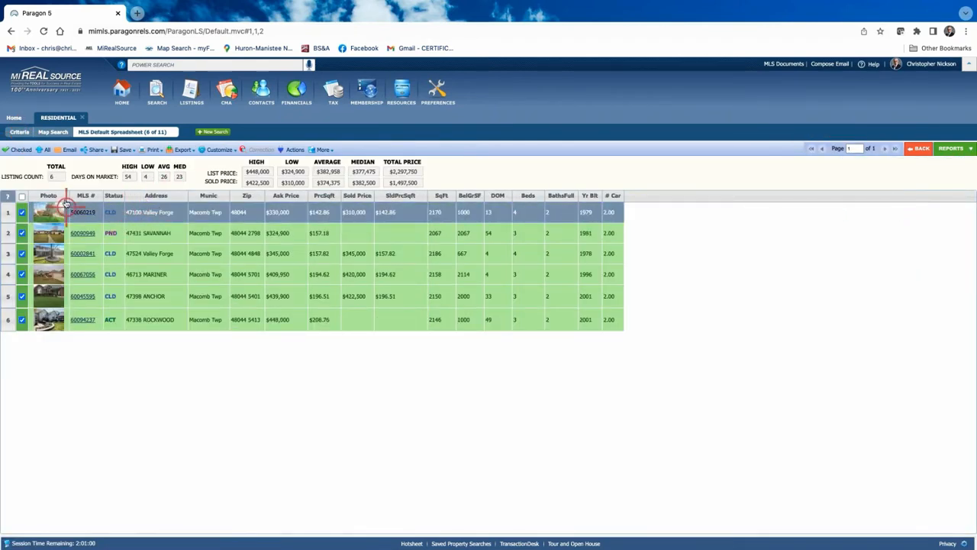
click(43, 149)
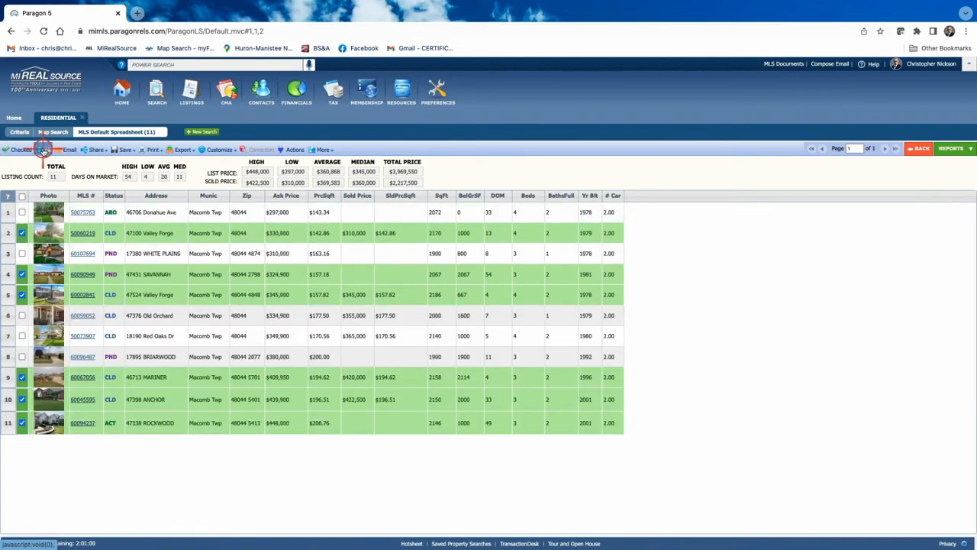
click(42, 233)
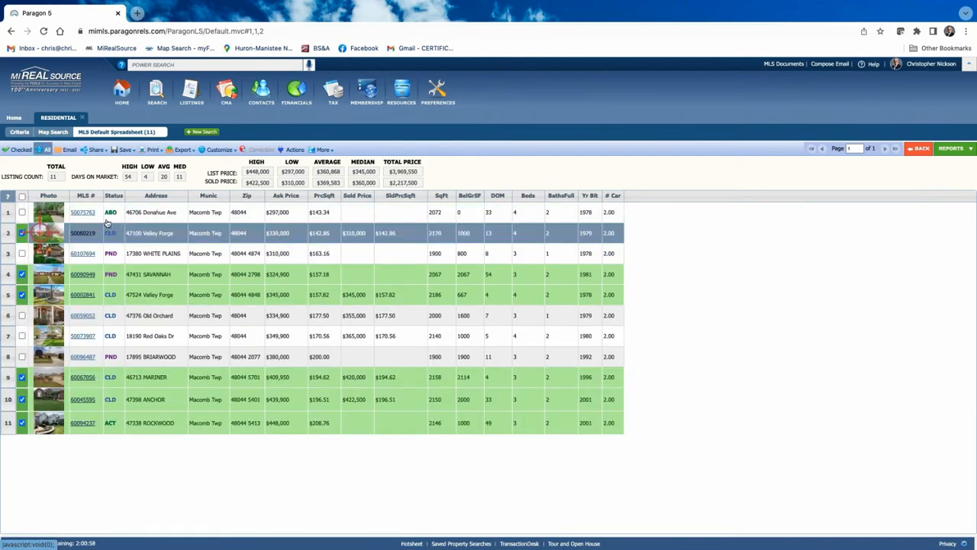
click(150, 420)
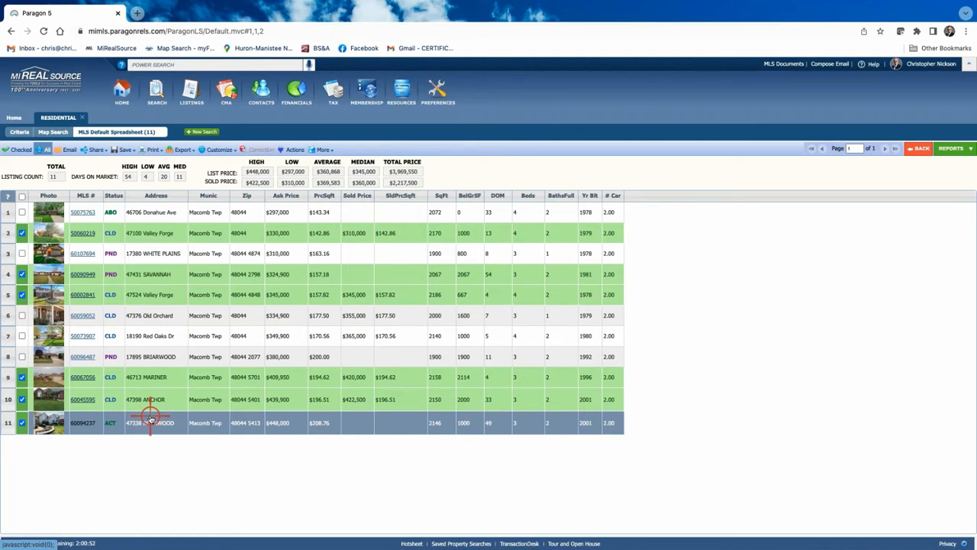
Narrow to the 6 checked listings and generate their CMA Summary report
click(30, 150)
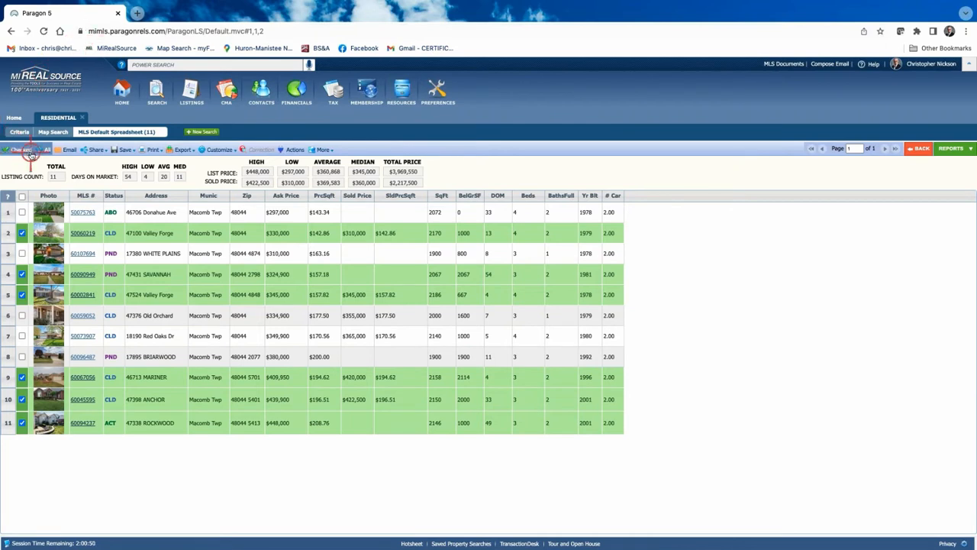
click(12, 151)
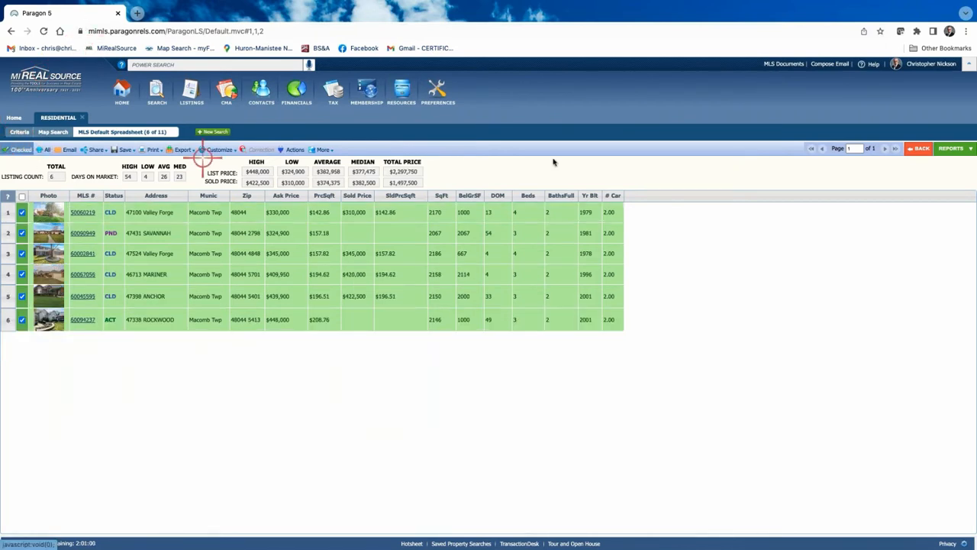
click(952, 149)
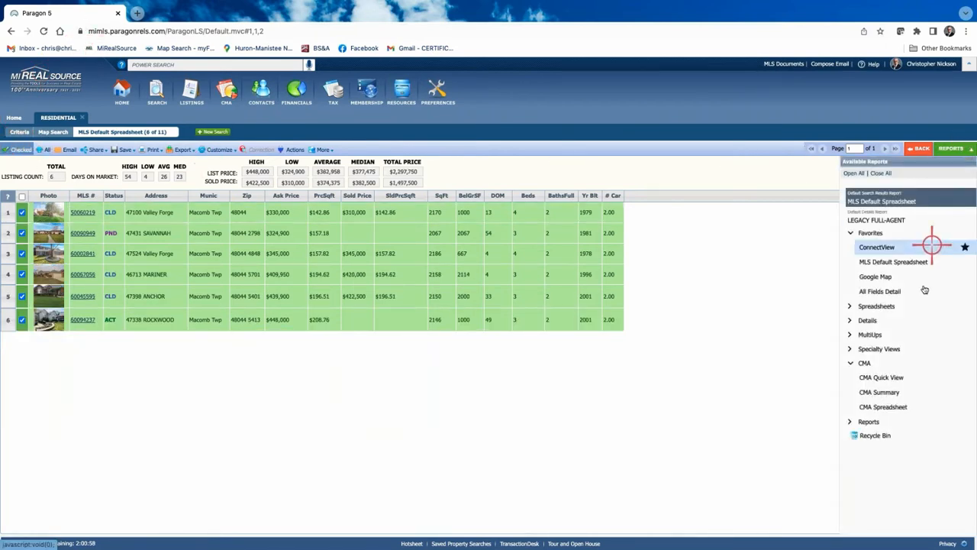
click(878, 391)
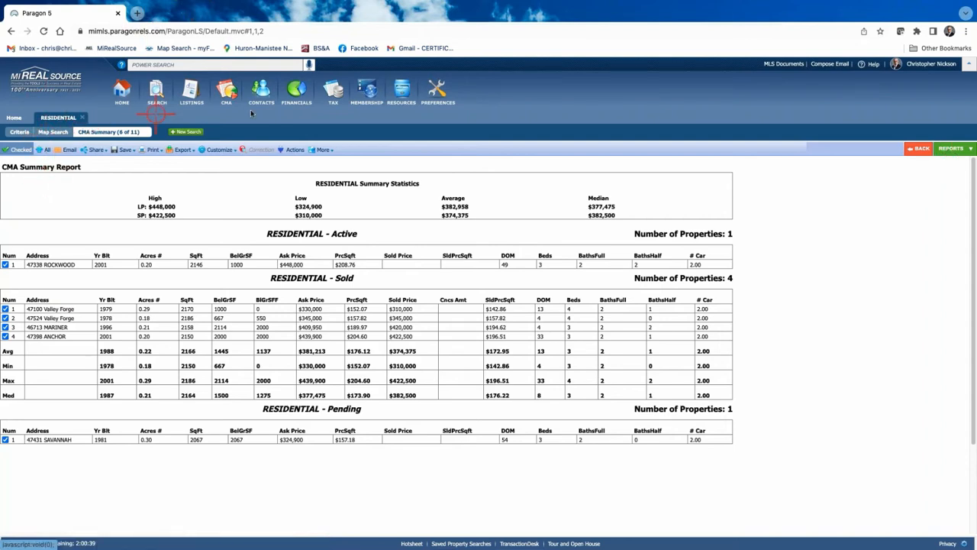
Return to the spreadsheet and send the six checked comps to Cloud CMA
click(918, 149)
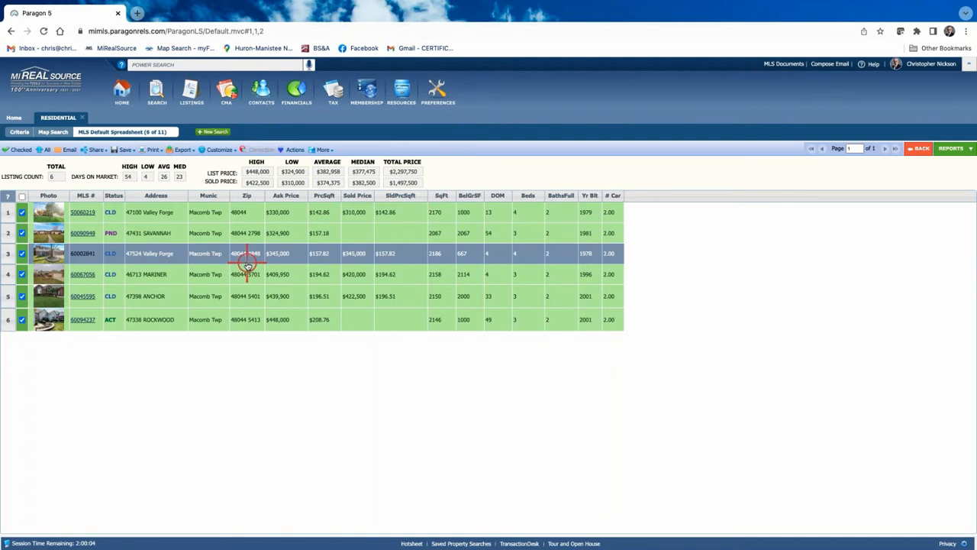
click(291, 150)
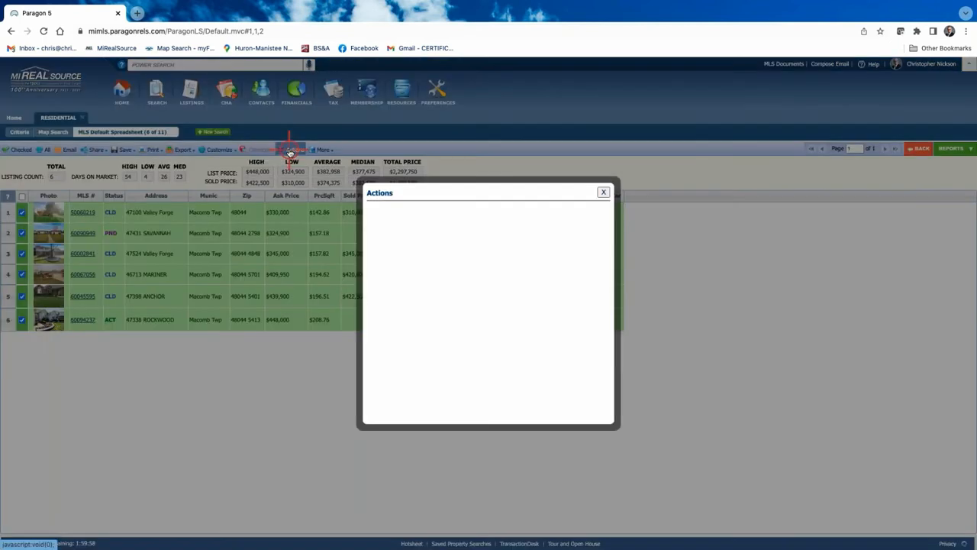
click(395, 237)
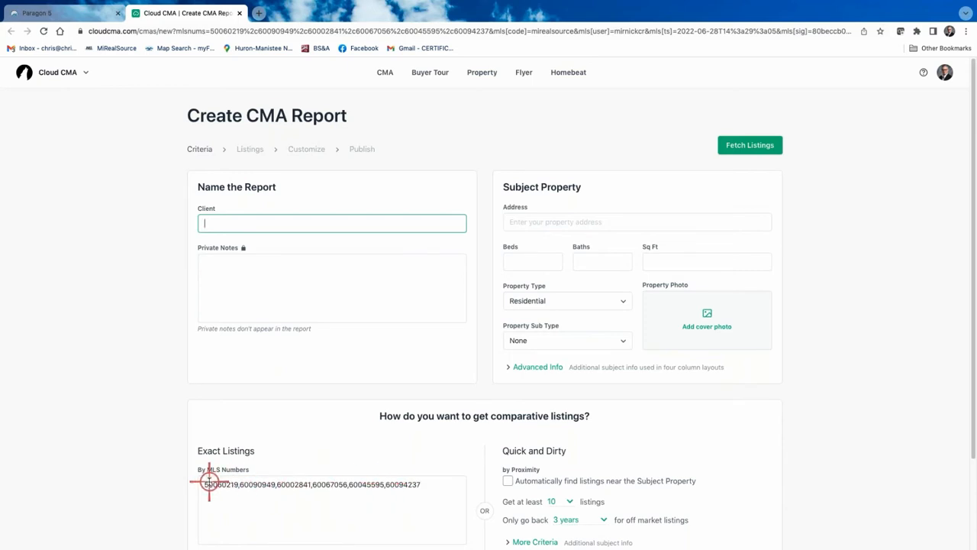
scroll(646, 482, down, 1)
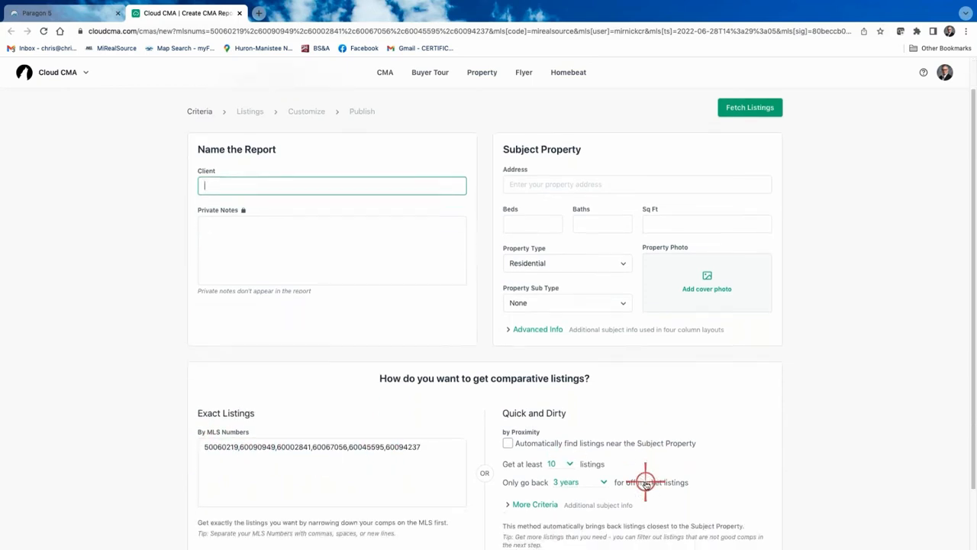
scroll(646, 482, down, 1)
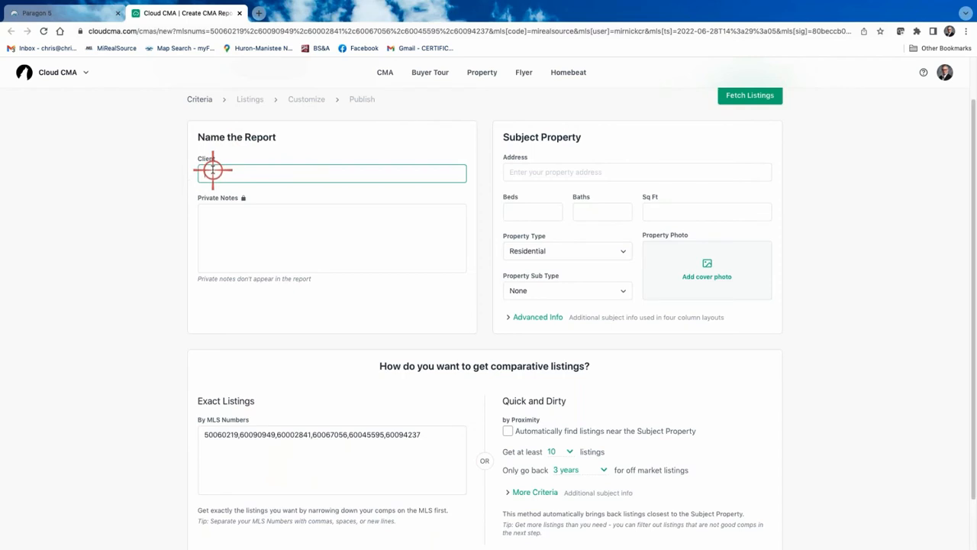
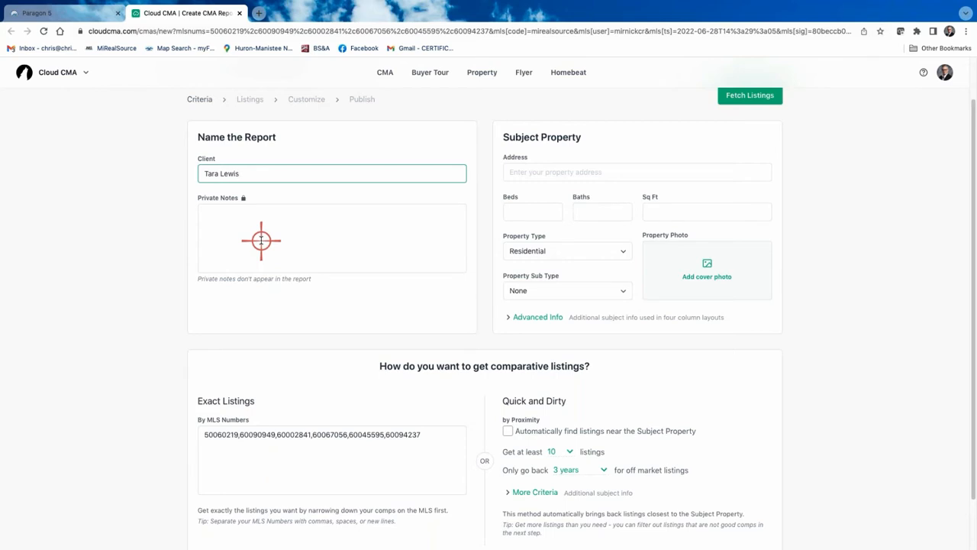
click(539, 171)
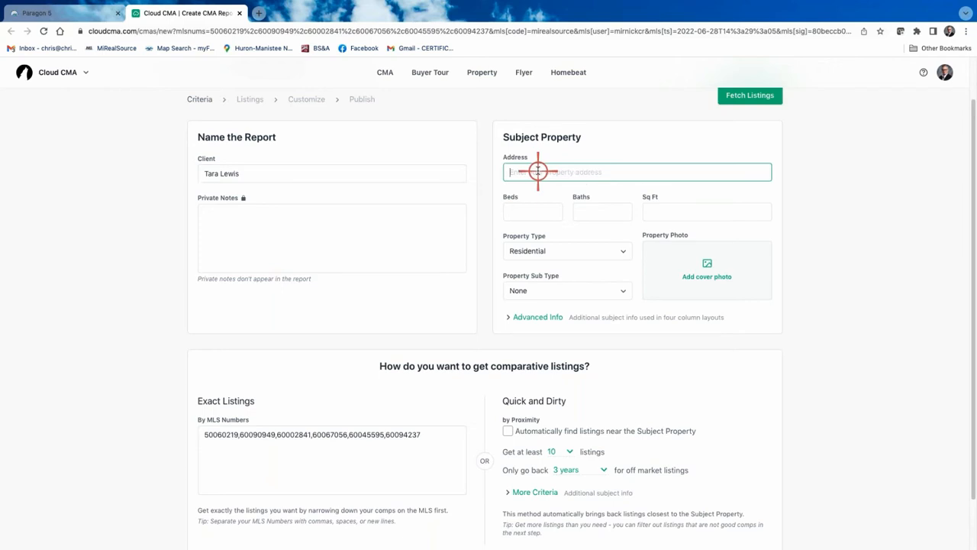
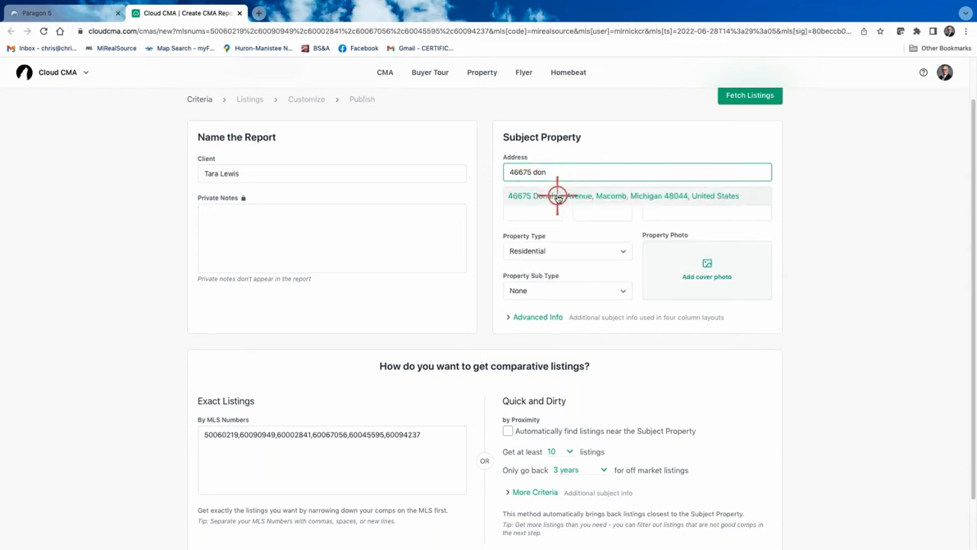
click(559, 197)
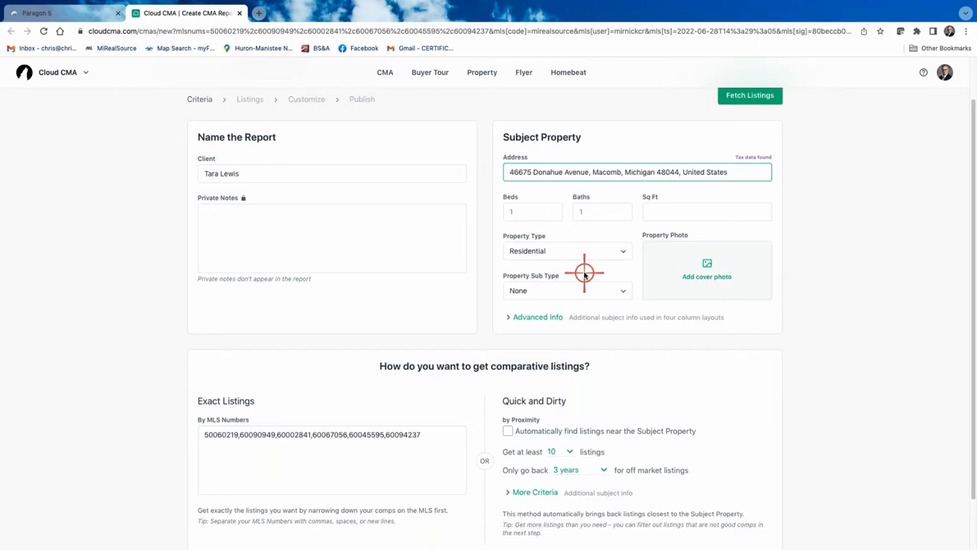
Set the subject to 3 beds, 2 garages, 2076 sq ft and .20 lot size
click(524, 216)
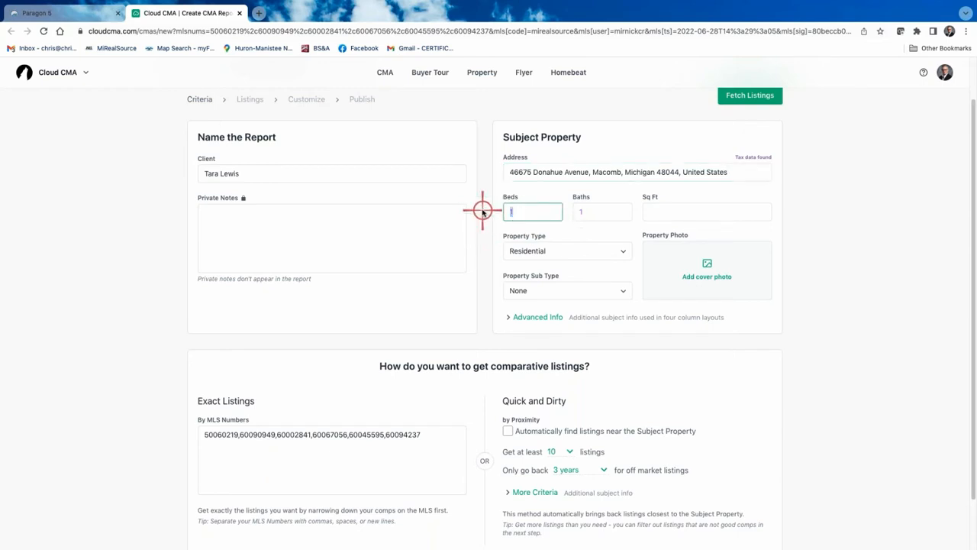
text(3)
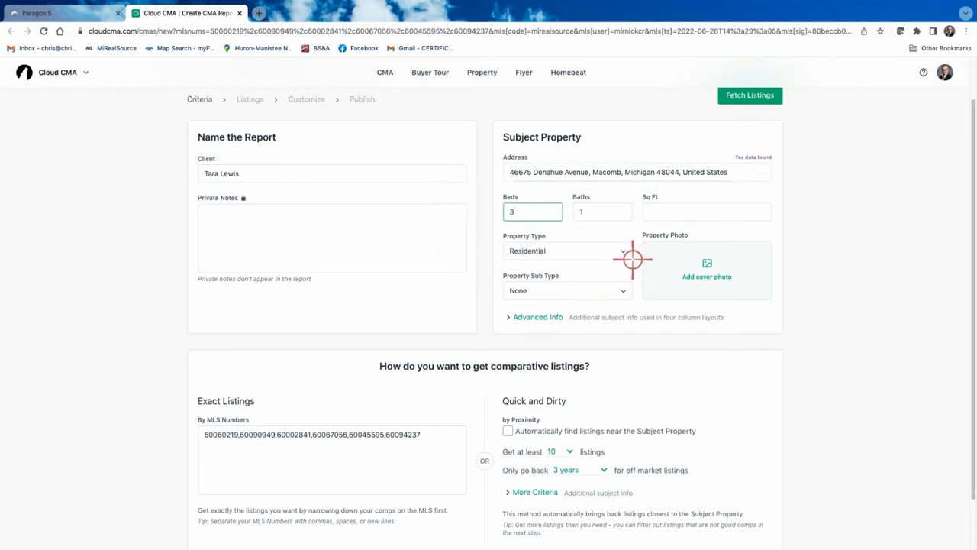
click(540, 317)
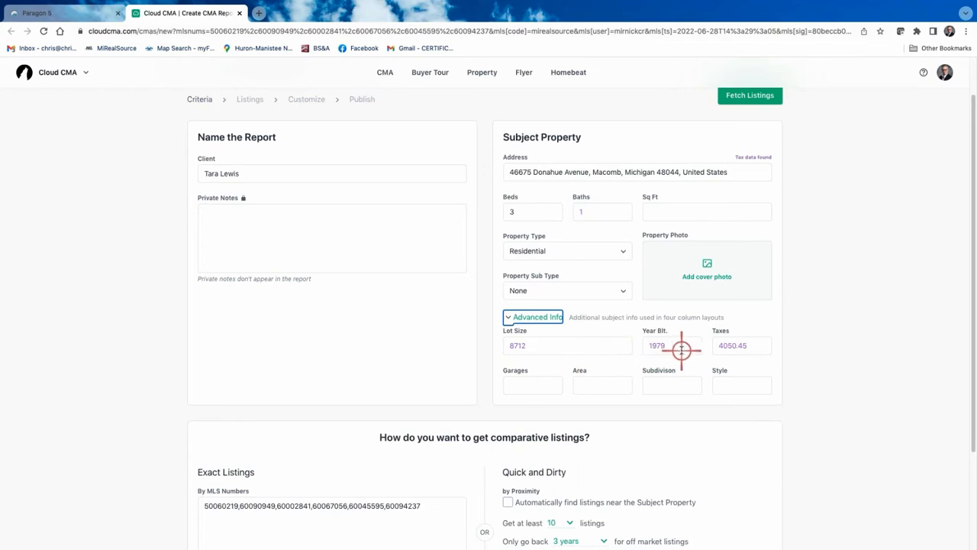
click(539, 387)
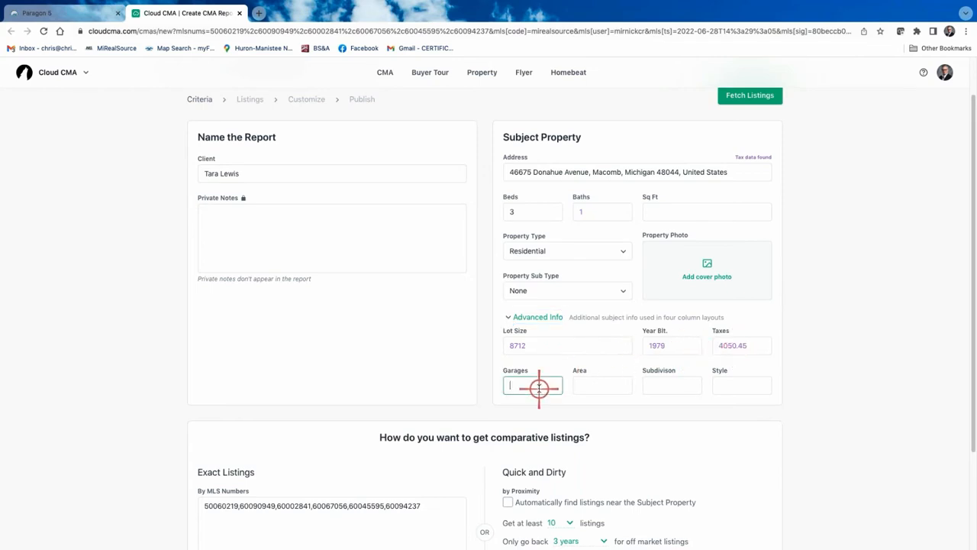
text(2)
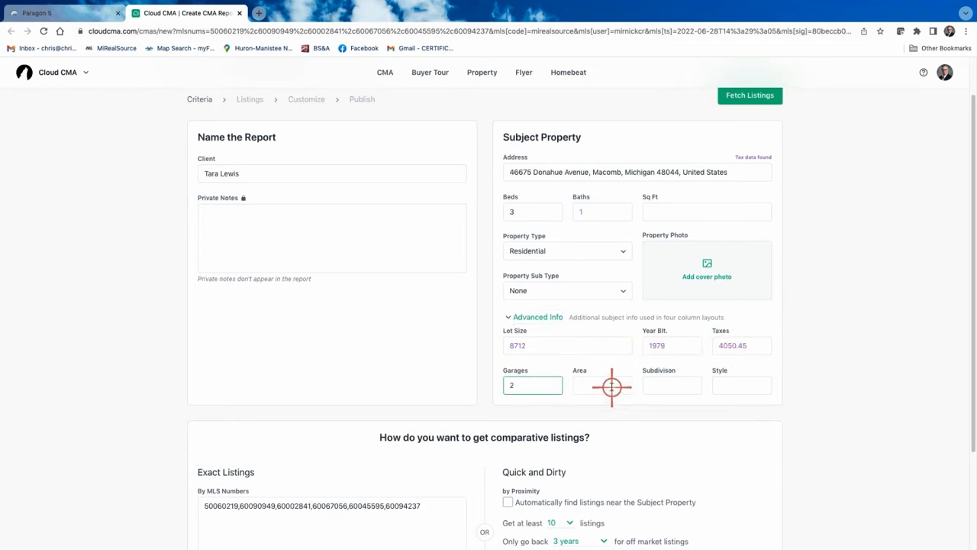
click(612, 384)
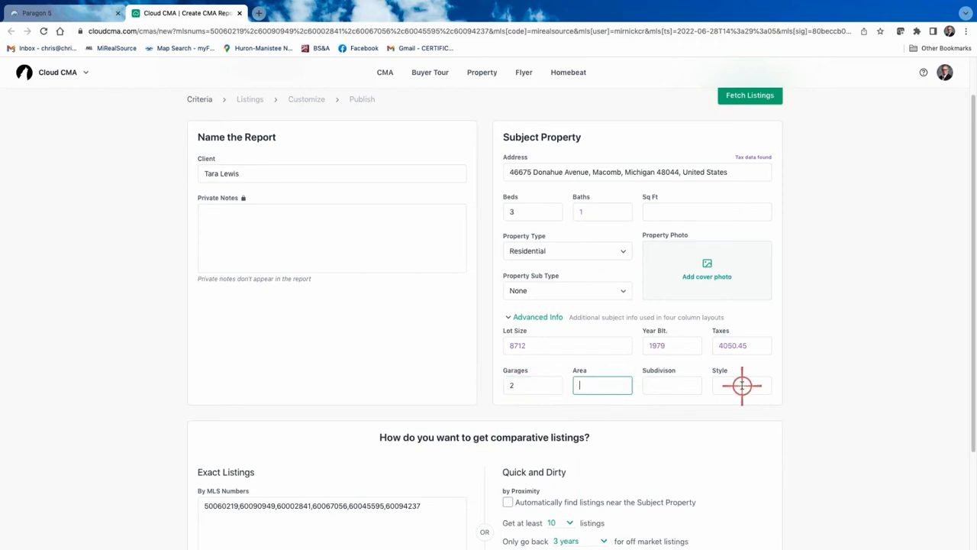
click(657, 212)
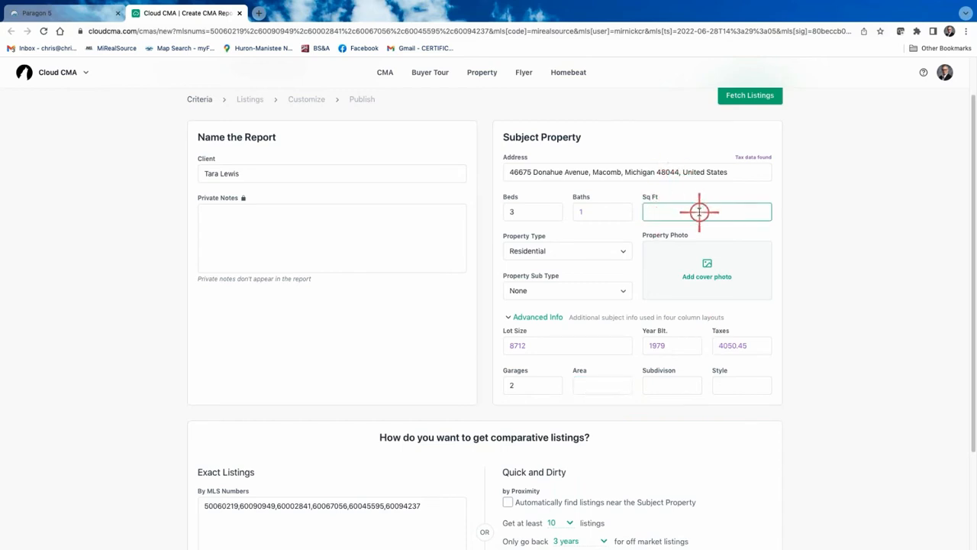
text(2076)
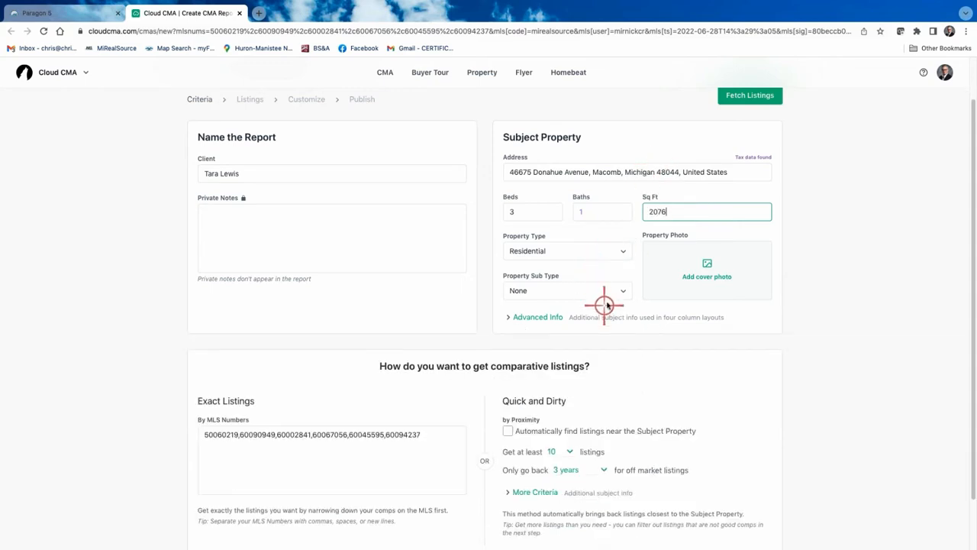
click(527, 320)
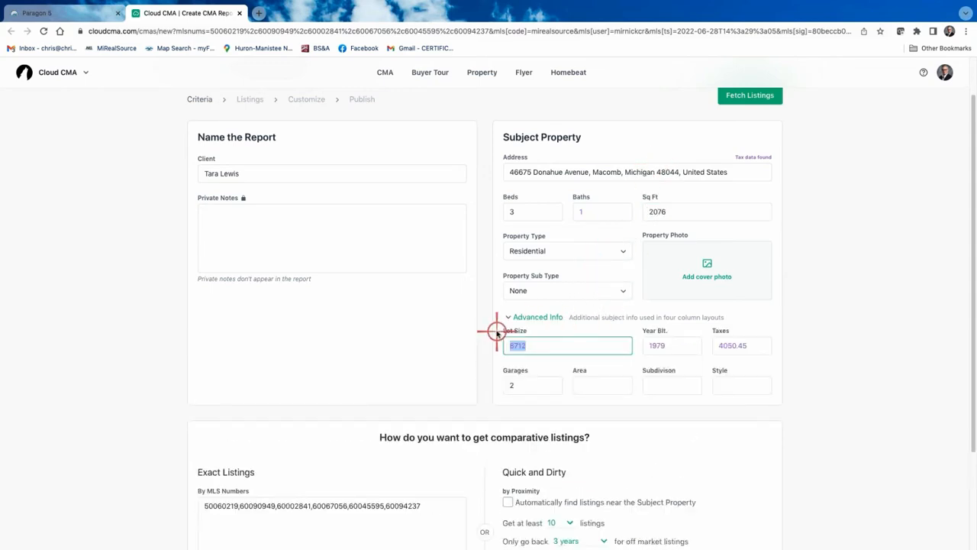
text(.20)
click(601, 420)
Review the subject details and fetch the comparable listings
scroll(620, 428, down, 1)
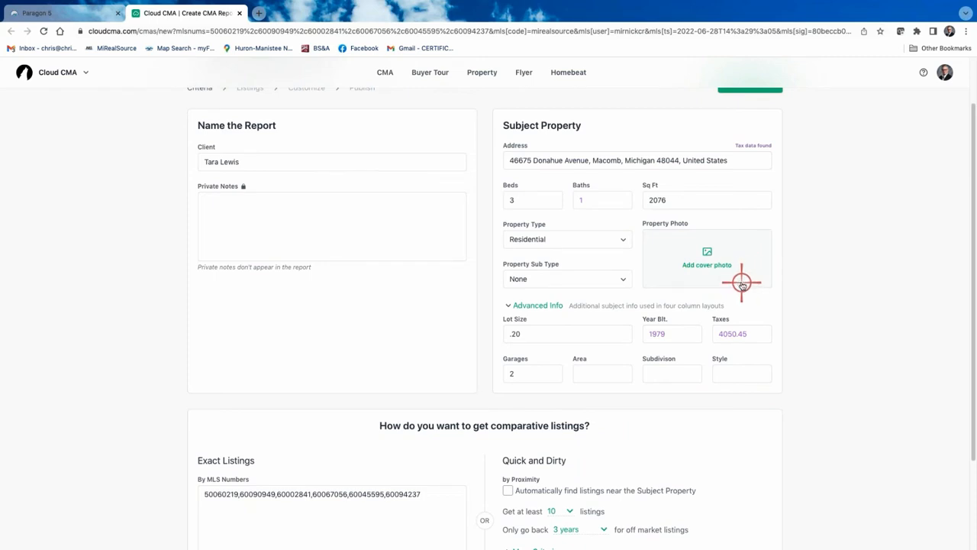
scroll(755, 261, up, 2)
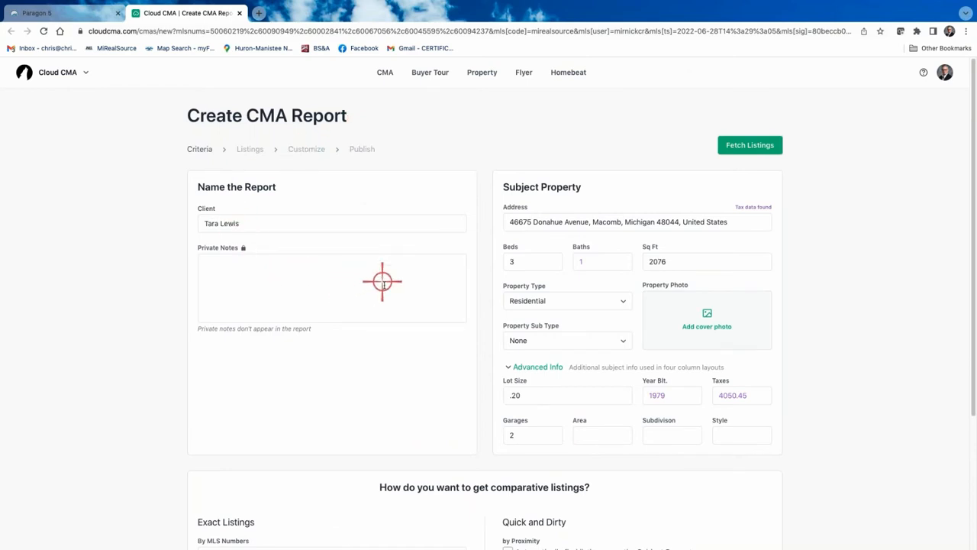
scroll(378, 284, down, 2)
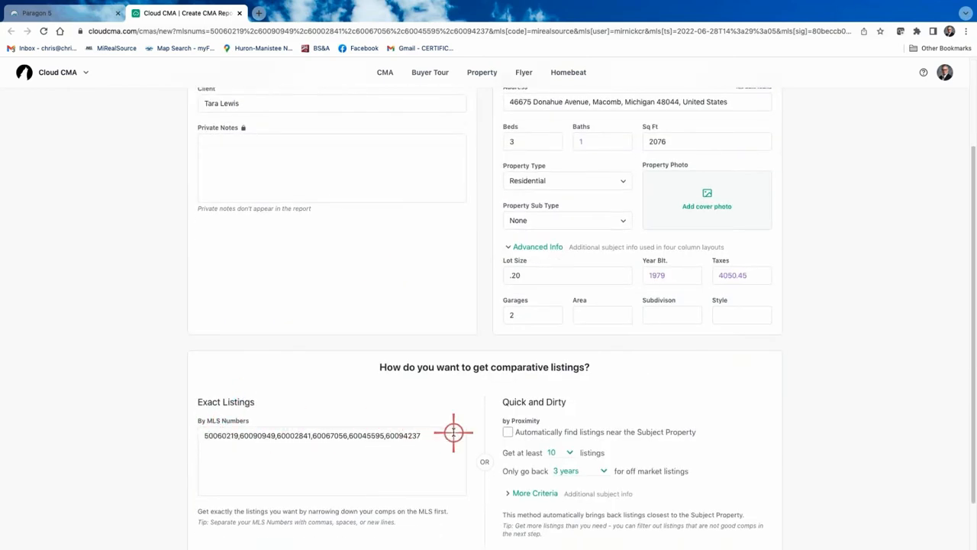
scroll(475, 394, up, 1)
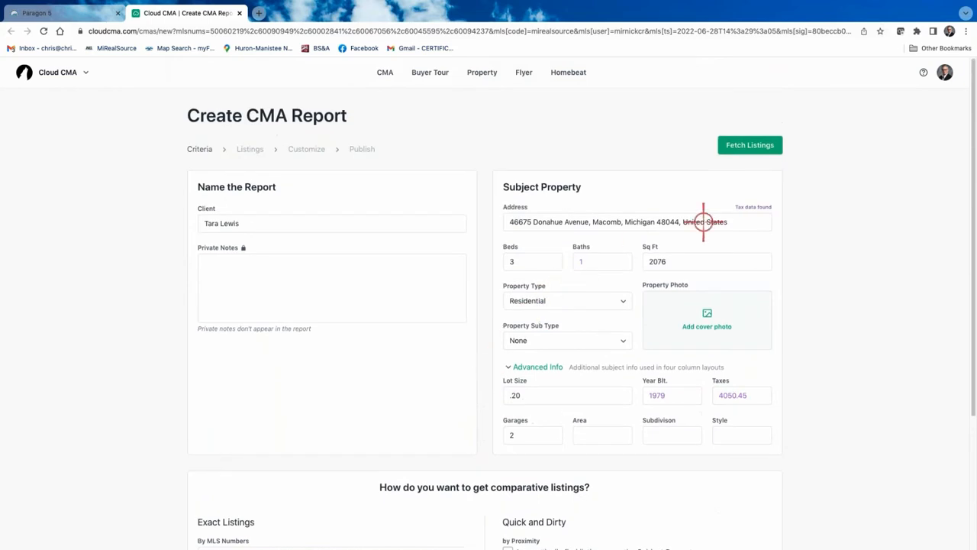
scroll(831, 309, down, 3)
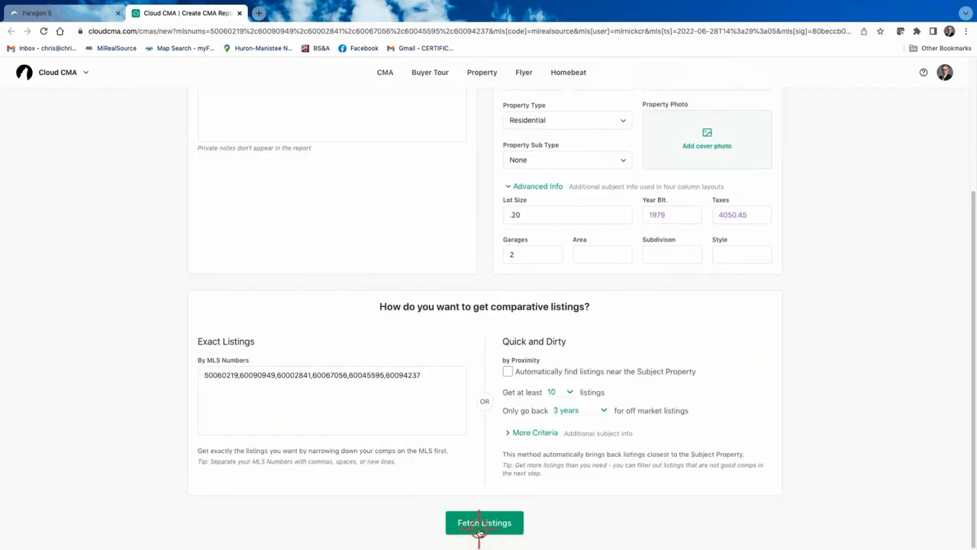
scroll(491, 516, up, 3)
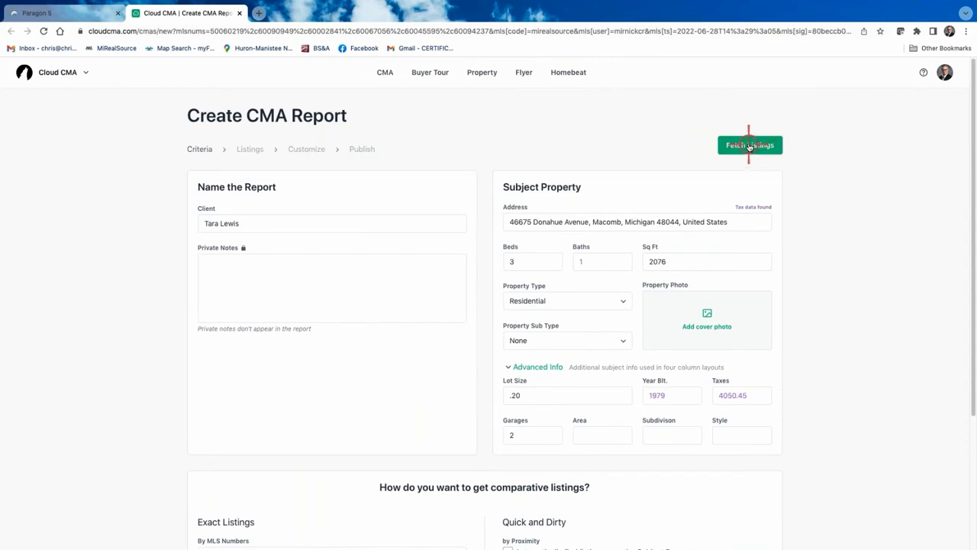
click(750, 146)
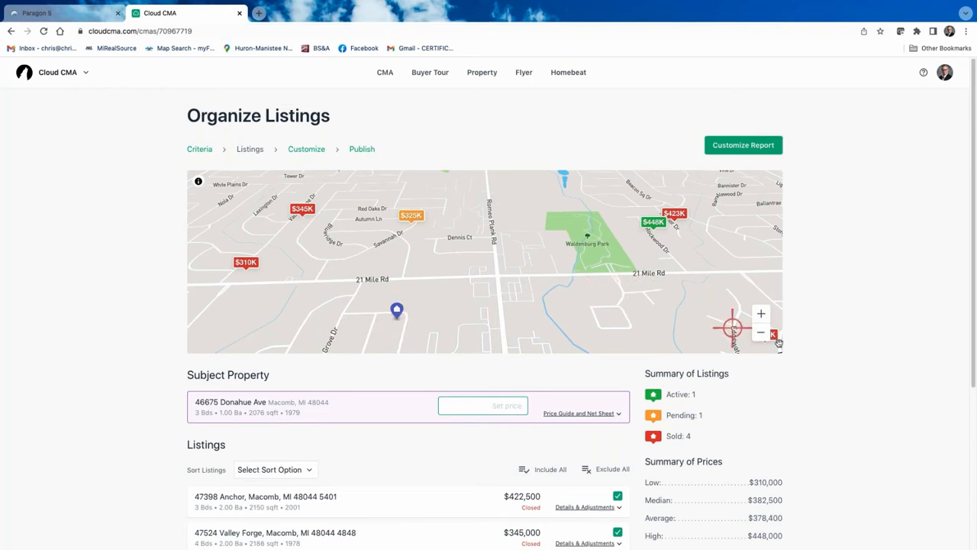
Scroll down to review all six comparable listings on Organize Listings
scroll(859, 330, down, 2)
scroll(860, 330, down, 2)
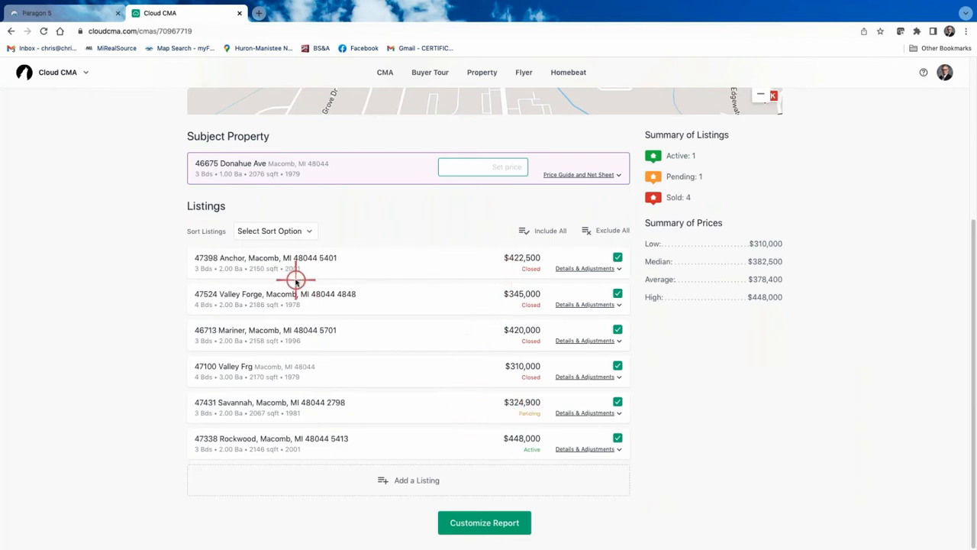
Sort the comparable listings by list price, lowest to highest
click(307, 231)
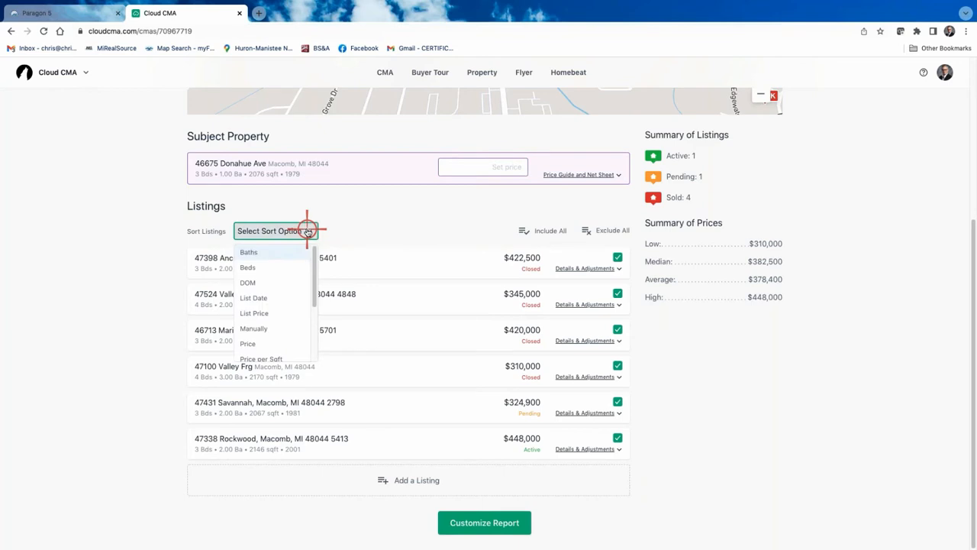
click(307, 231)
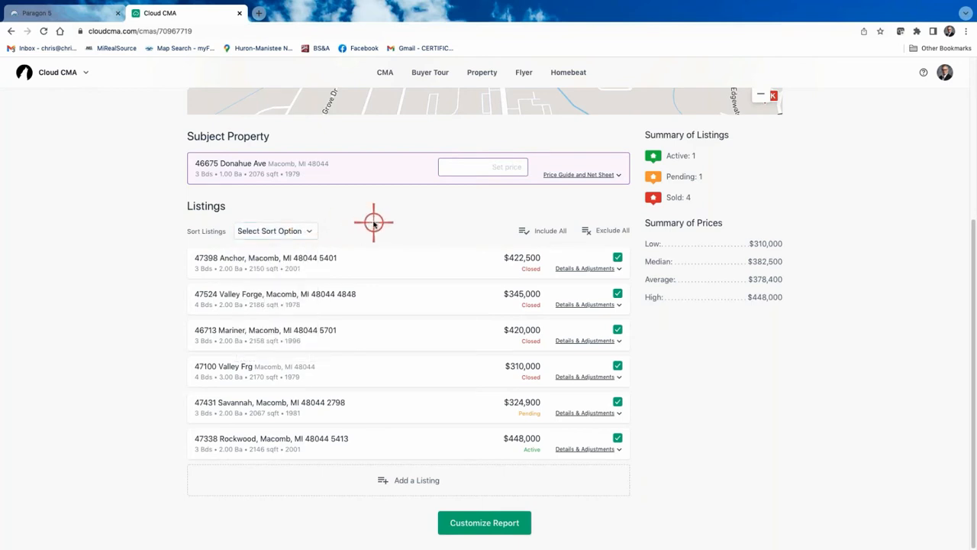
click(306, 229)
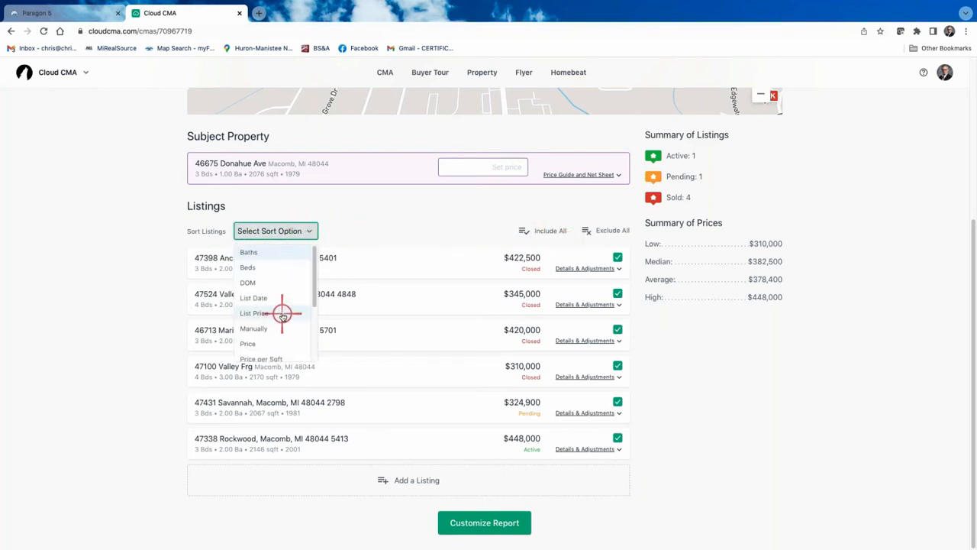
scroll(282, 313, down, 1)
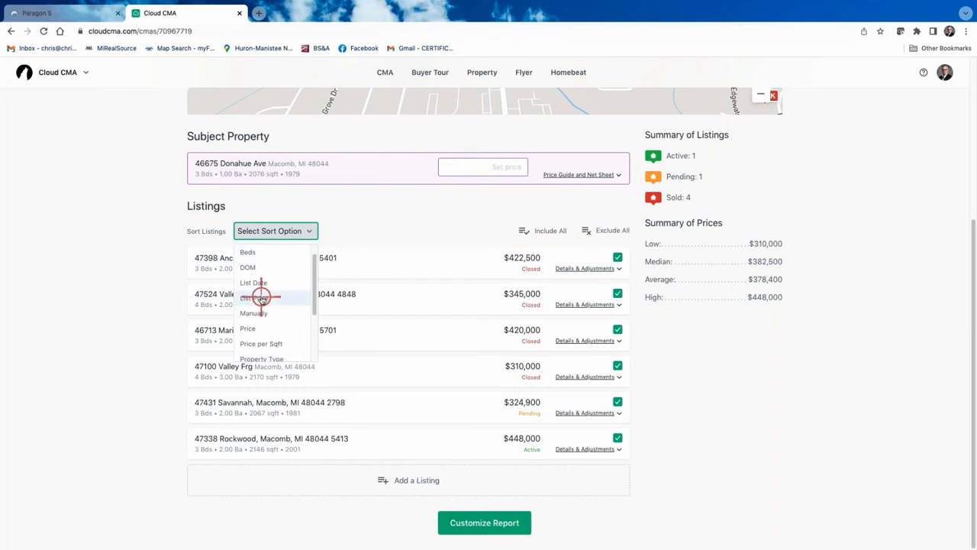
click(261, 298)
click(356, 232)
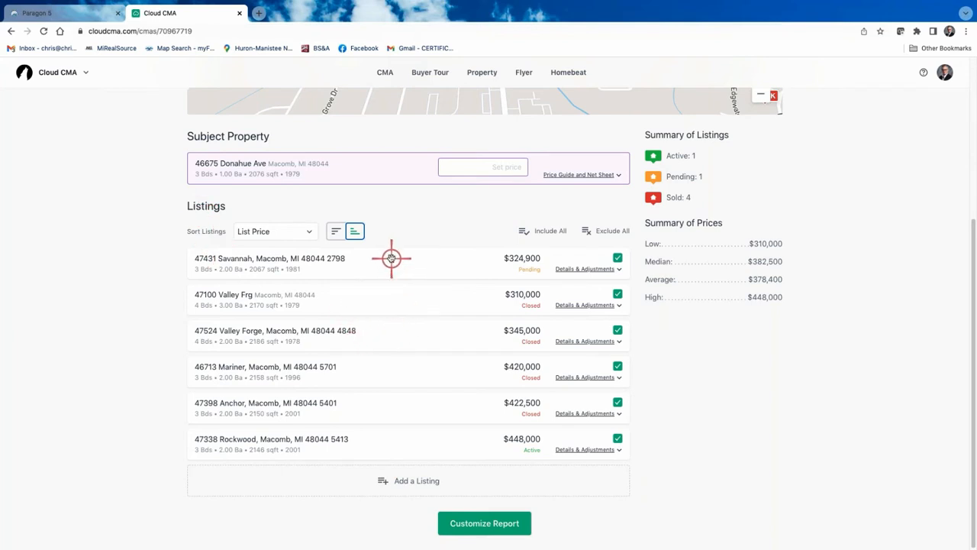
drag(392, 260, 395, 403)
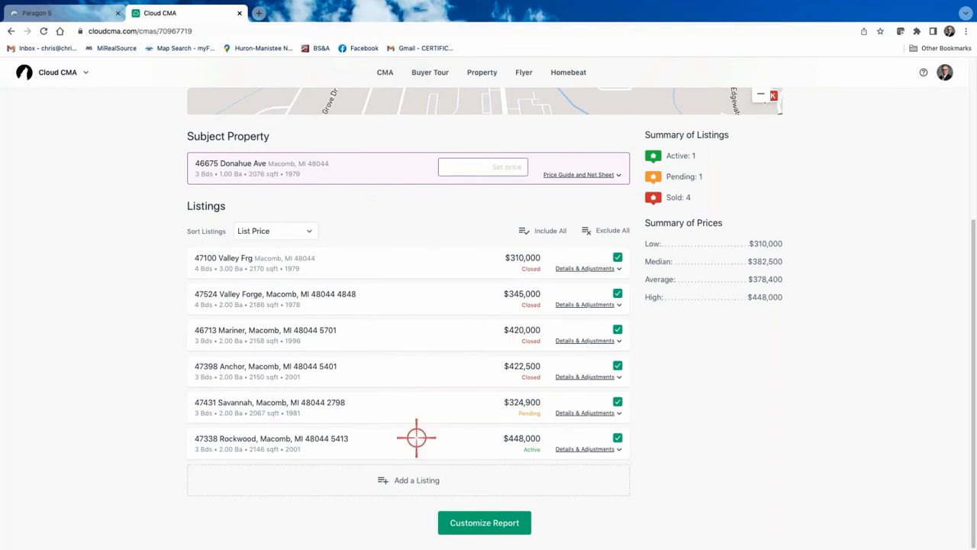
drag(432, 443, 427, 264)
drag(435, 443, 455, 292)
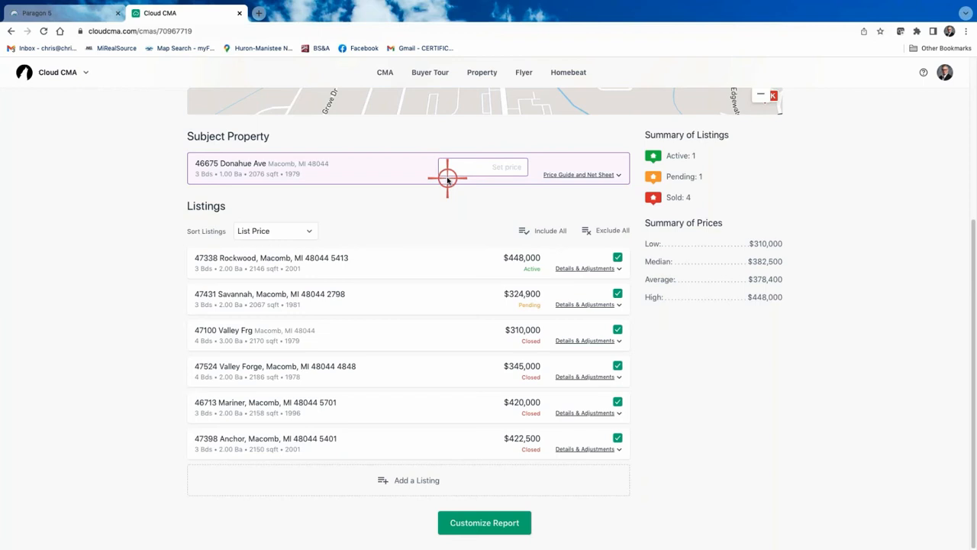
scroll(456, 327, up, 4)
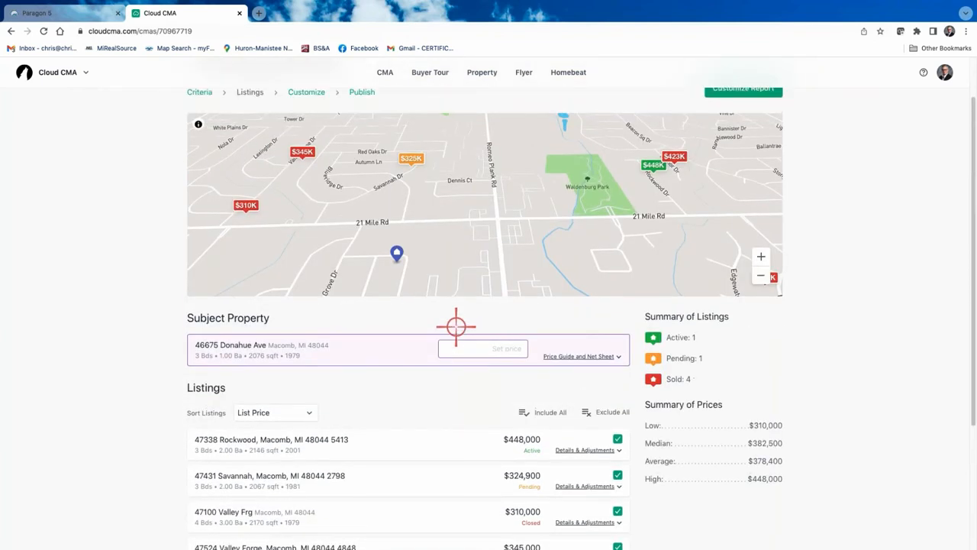
scroll(436, 301, down, 4)
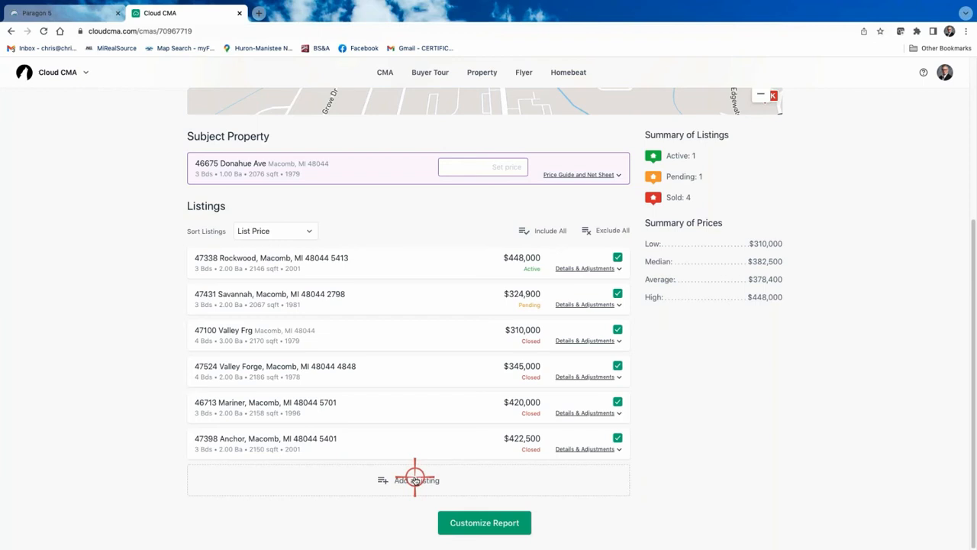
click(581, 341)
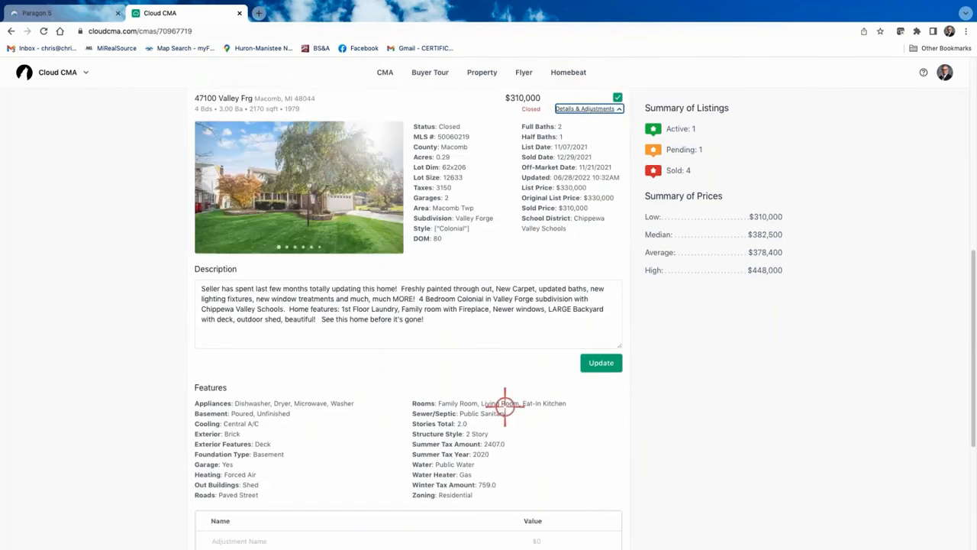
scroll(481, 443, down, 1)
scroll(482, 443, down, 4)
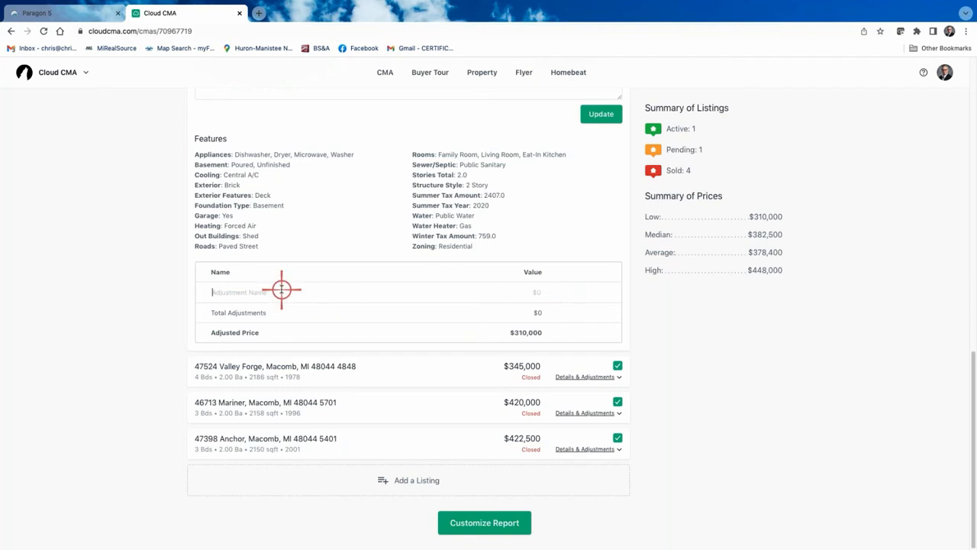
Add a Finished Basement $10,000 and an Unfinished basement -$10,000 adjustment
text(Finished Basement)
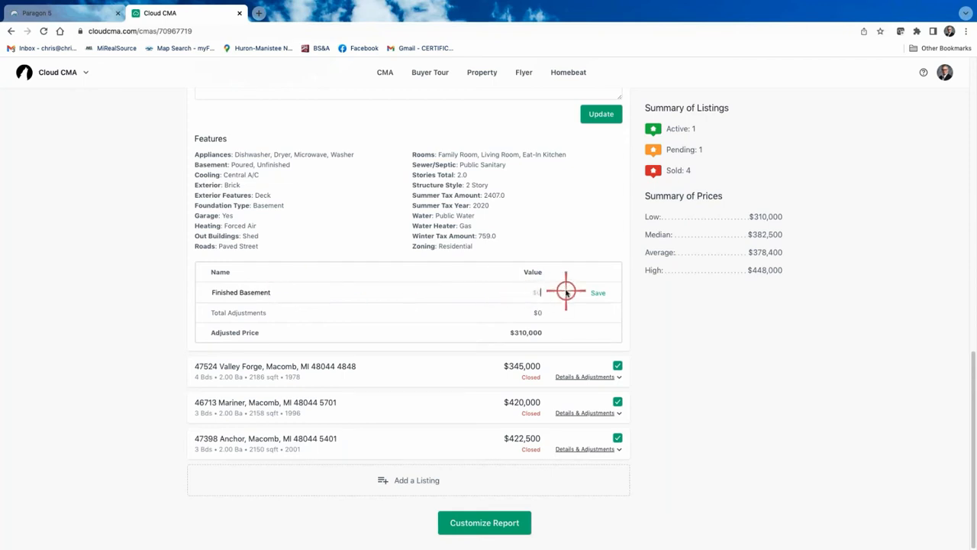
text(100)
text(000)
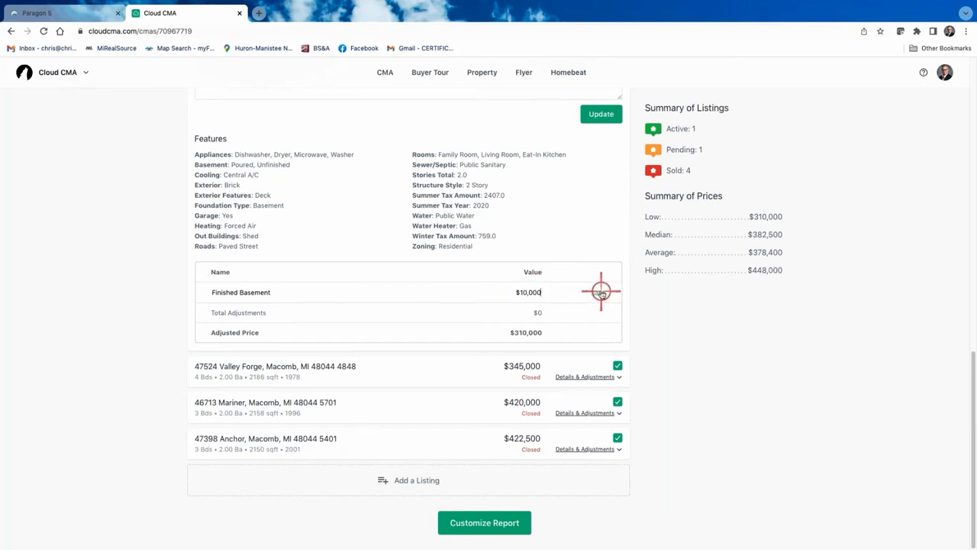
click(601, 292)
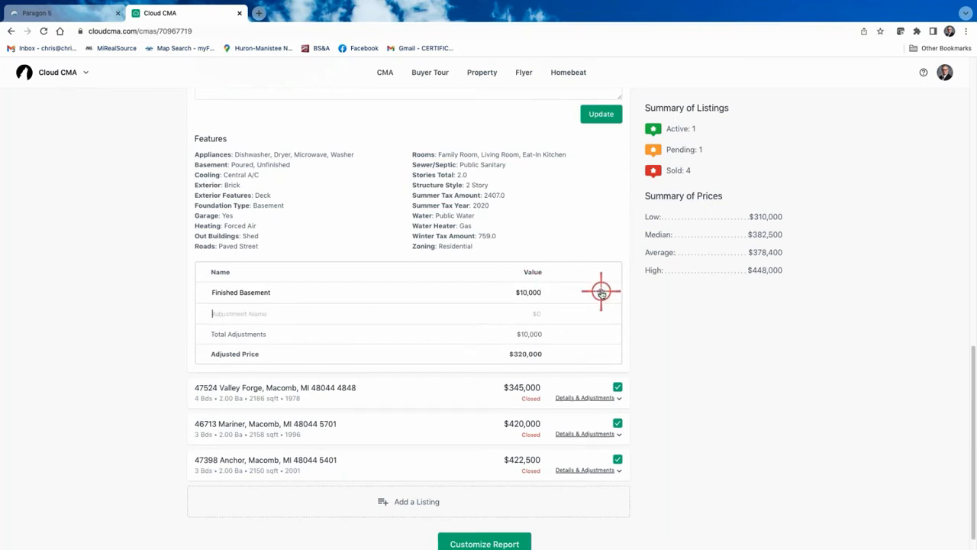
click(234, 313)
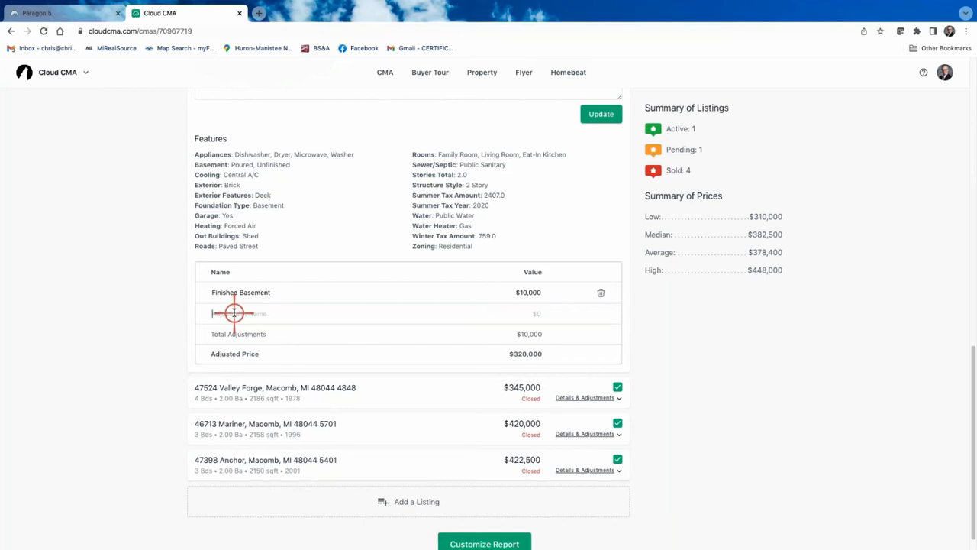
text(Unfinished basement)
double_click(226, 313)
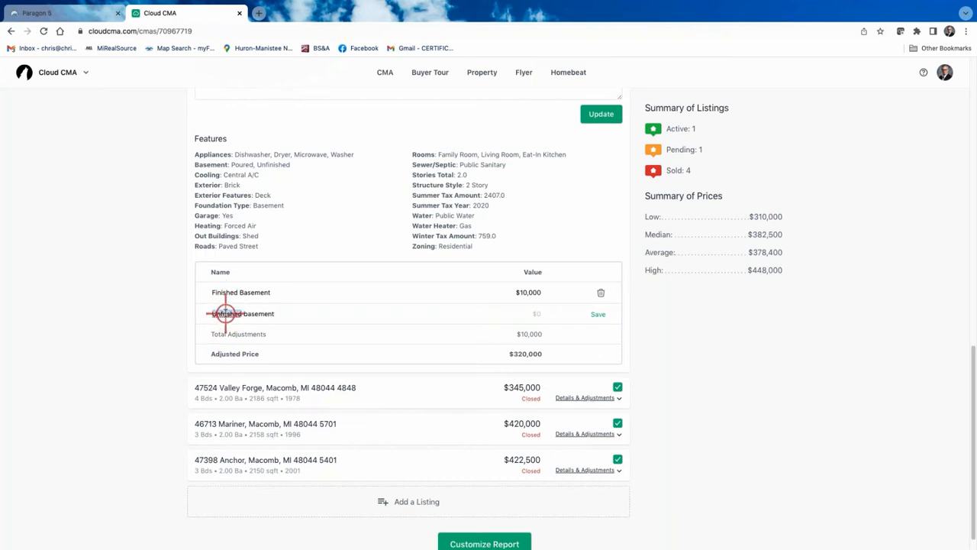
text(Unfinished)
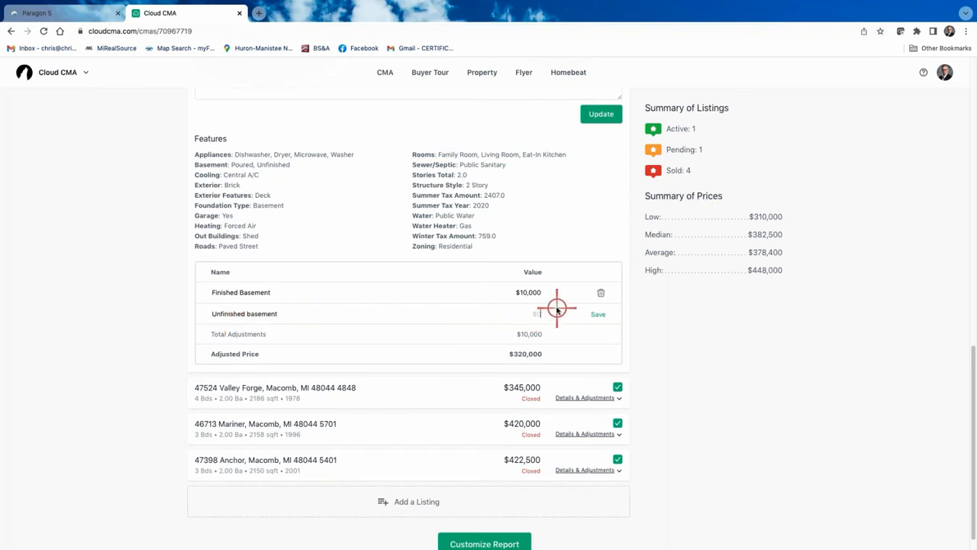
text(-10000)
click(604, 317)
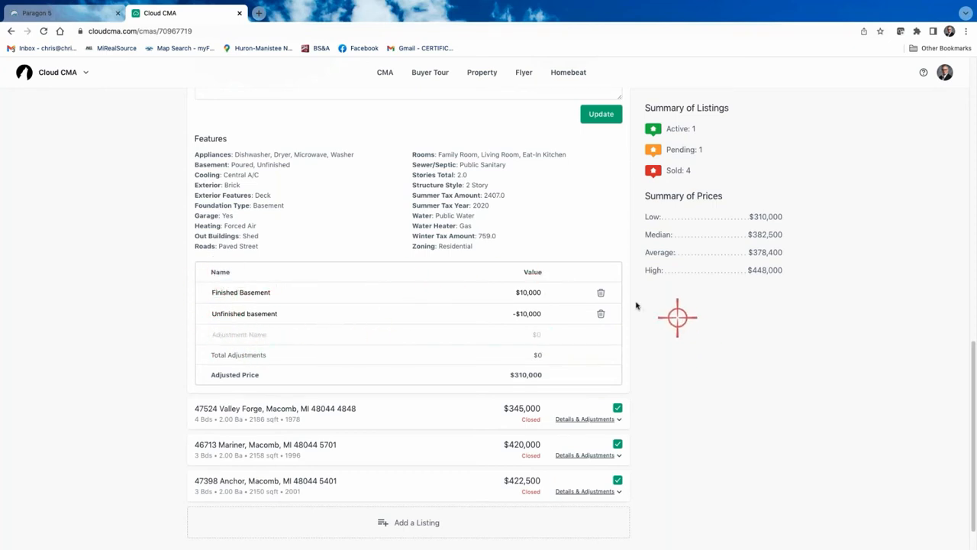
Delete both basement adjustments and update, keeping the adjusted price at $310,000
click(601, 314)
click(602, 293)
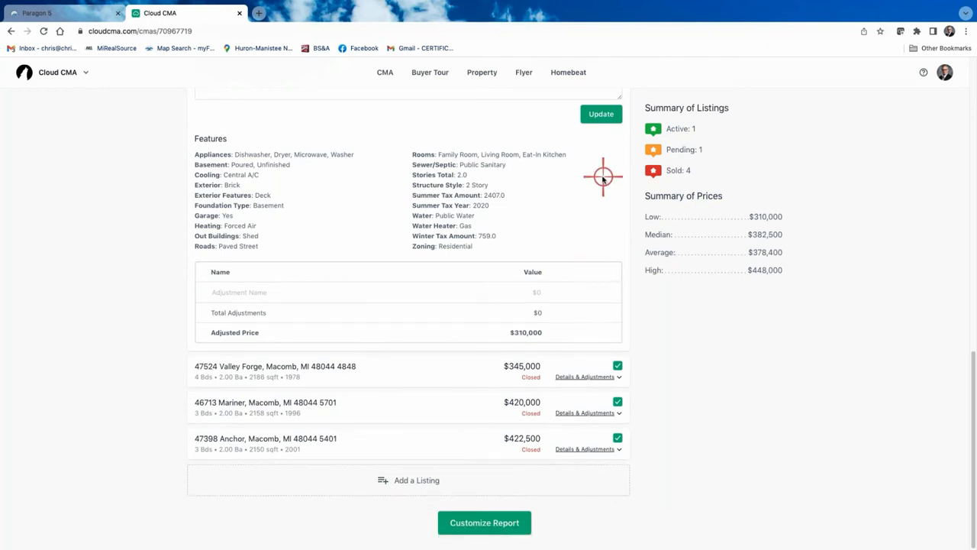
scroll(554, 397, up, 2)
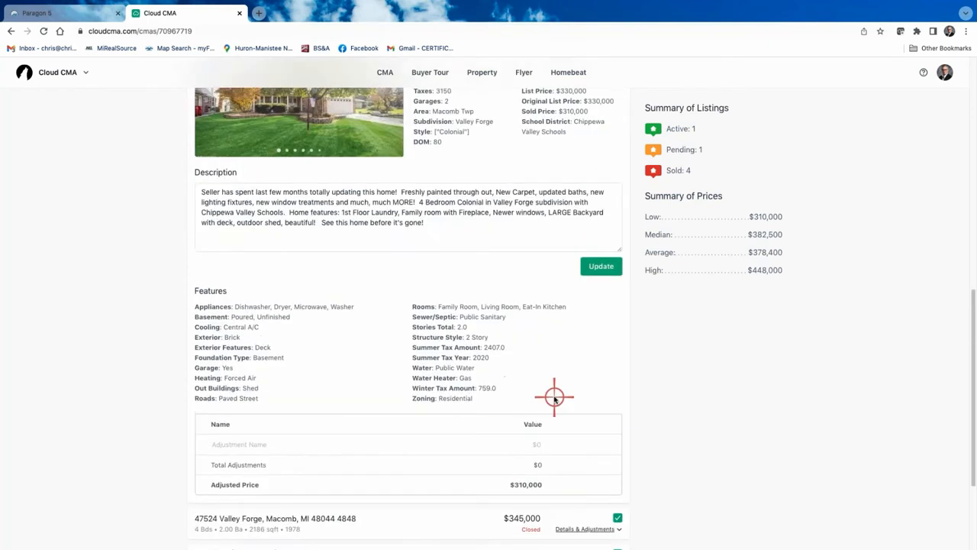
click(601, 266)
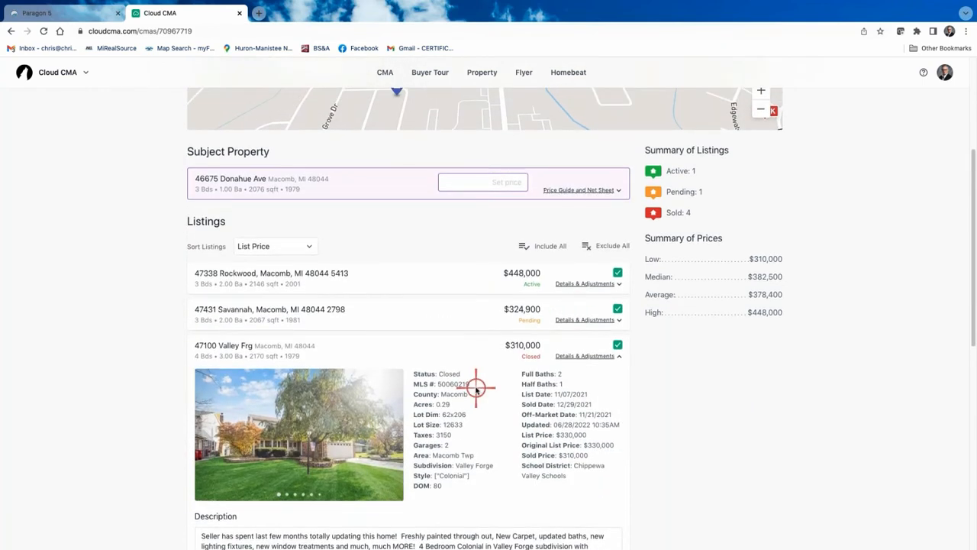
scroll(576, 430, down, 3)
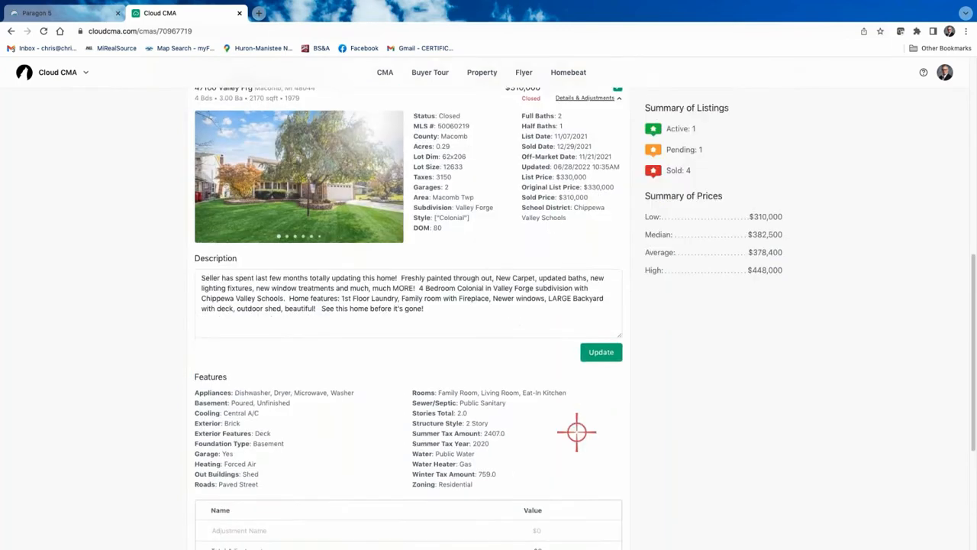
scroll(576, 430, up, 6)
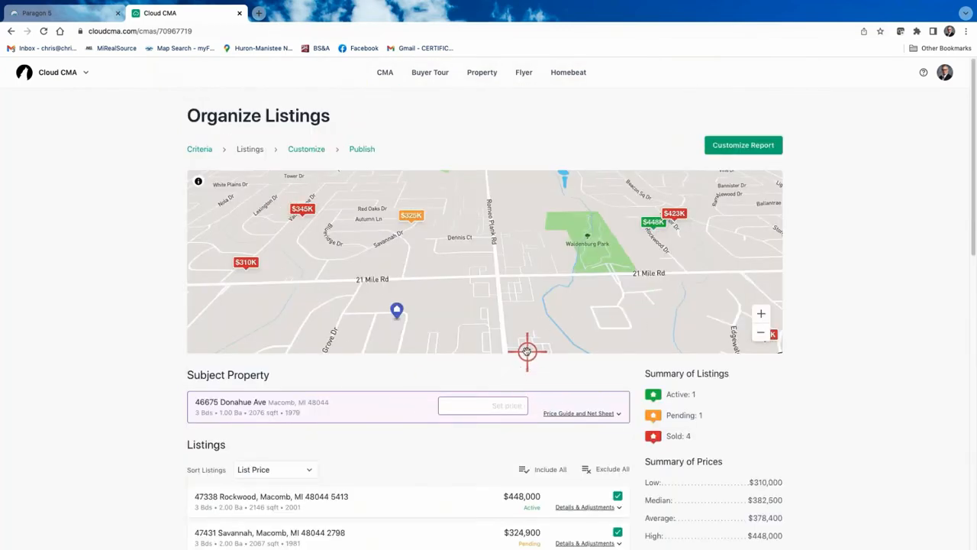
scroll(465, 378, down, 1)
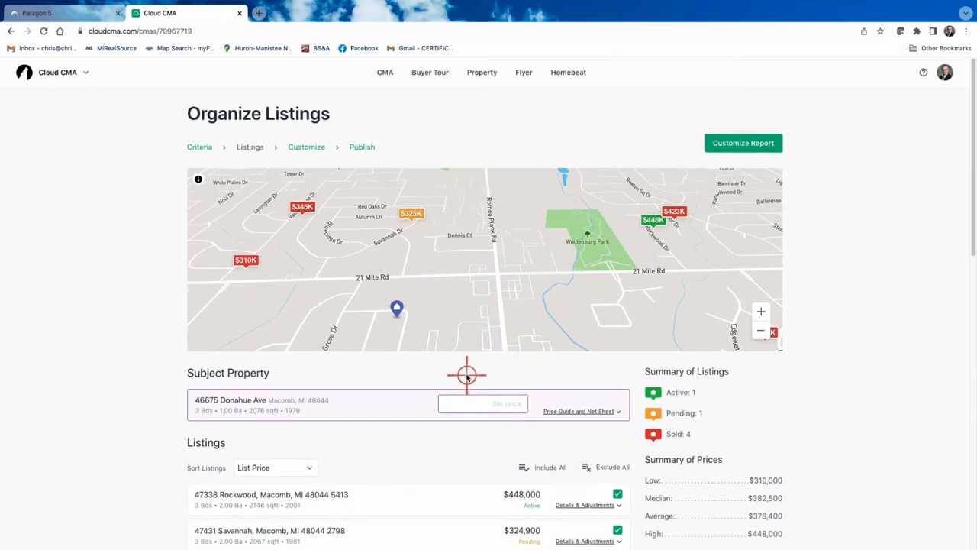
scroll(467, 376, up, 1)
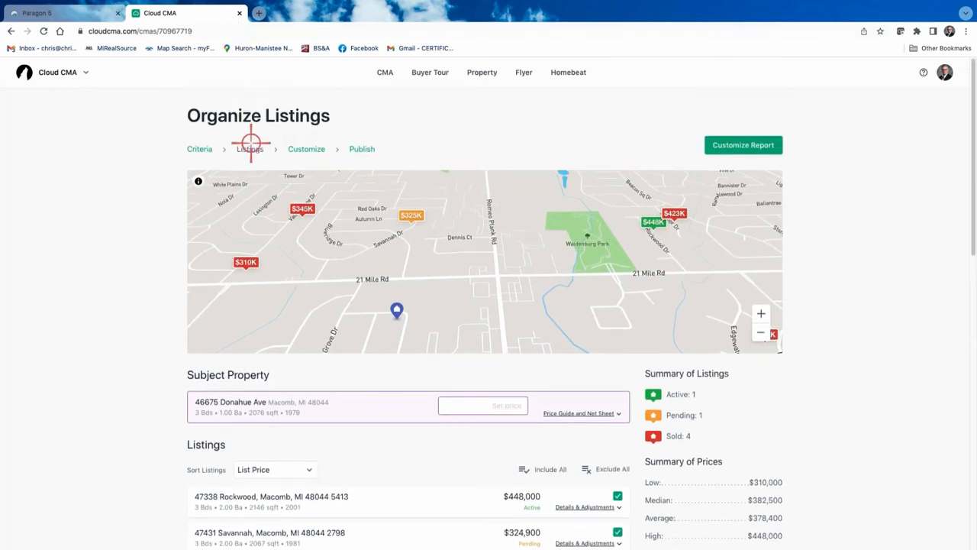
Move on to the Customize CMA Report page
click(745, 149)
scroll(744, 146, down, 10)
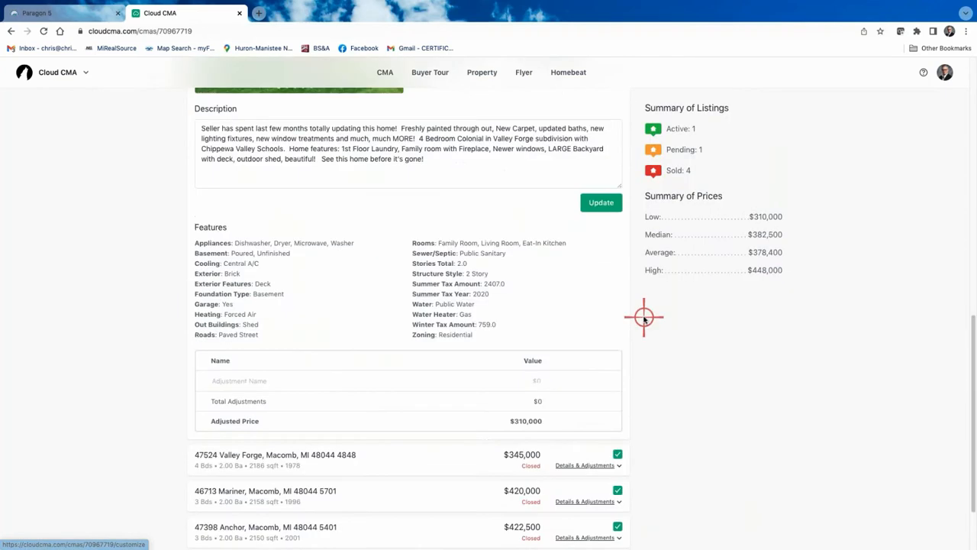
scroll(595, 418, up, 10)
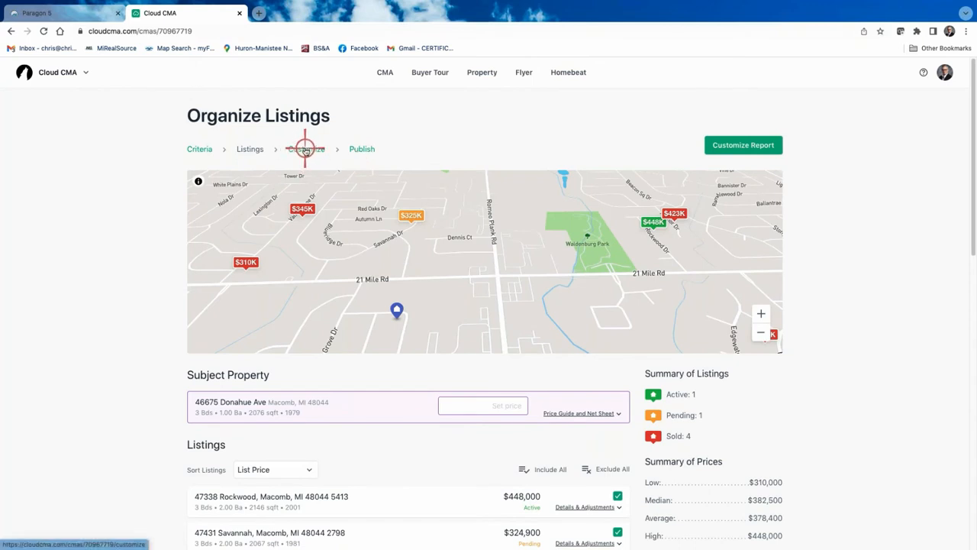
click(756, 144)
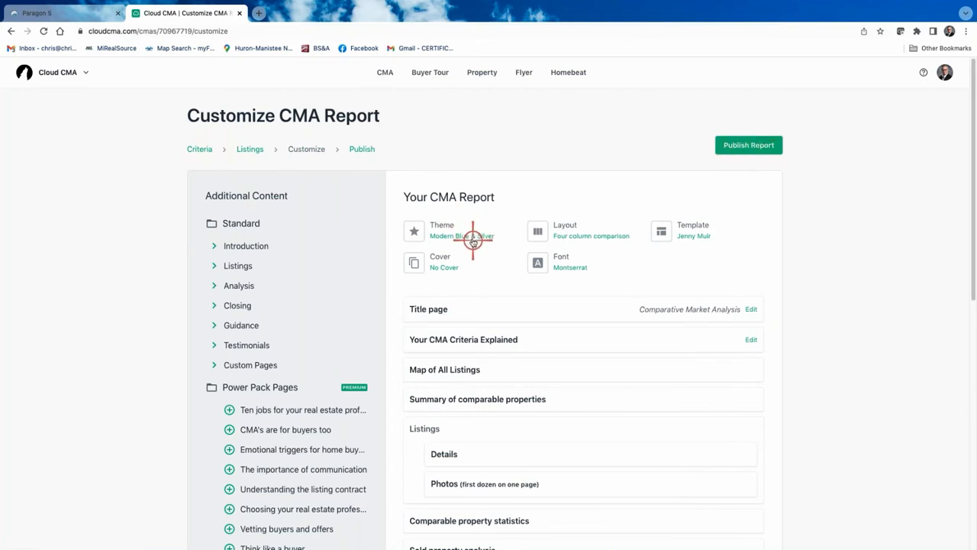
Browse the colour themes and try Modern Vivid Blue & Gray
scroll(473, 241, down, 1)
click(447, 219)
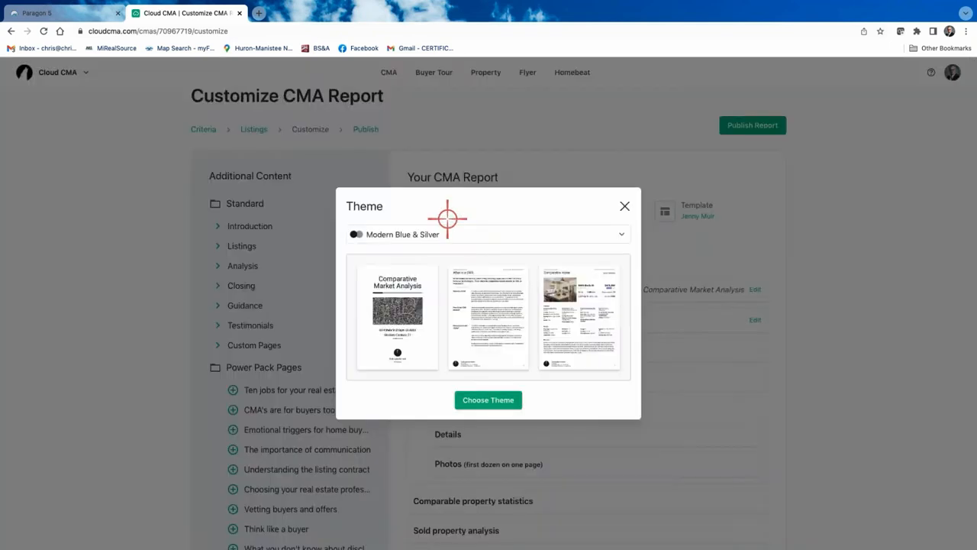
click(624, 235)
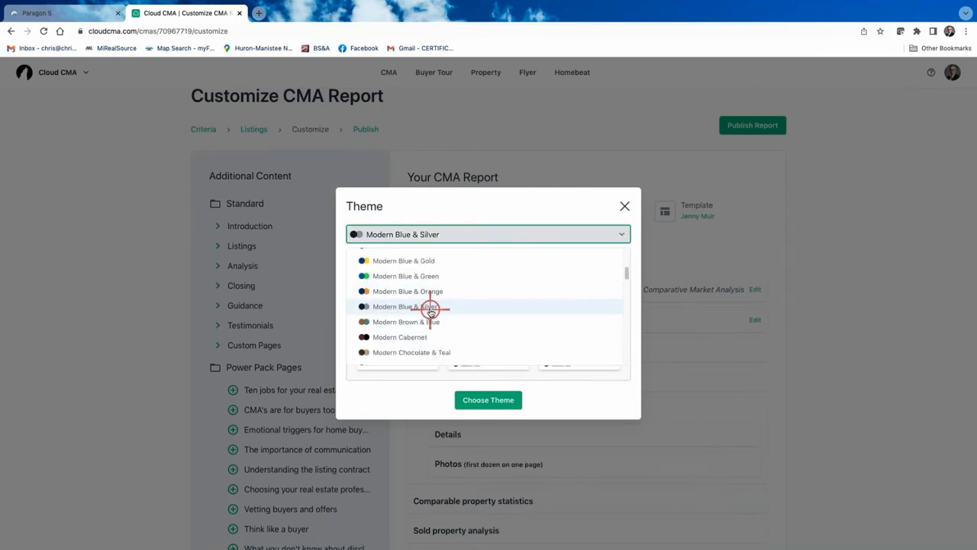
scroll(430, 309, up, 3)
scroll(429, 312, down, 5)
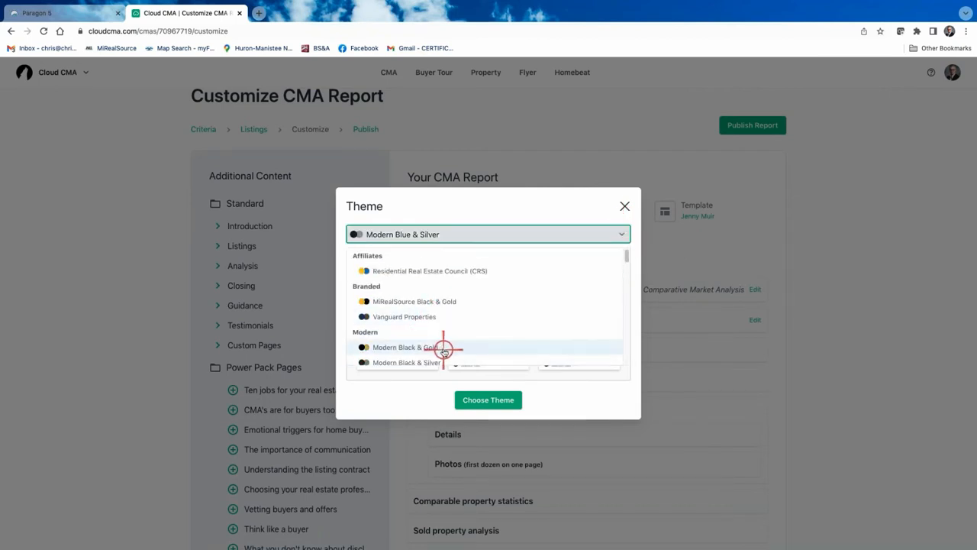
scroll(432, 297, down, 2)
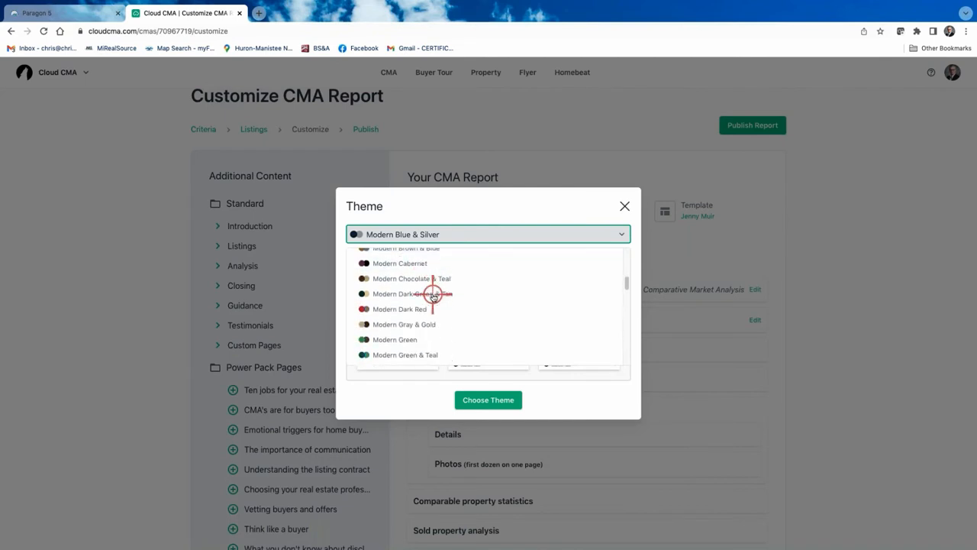
scroll(433, 296, down, 10)
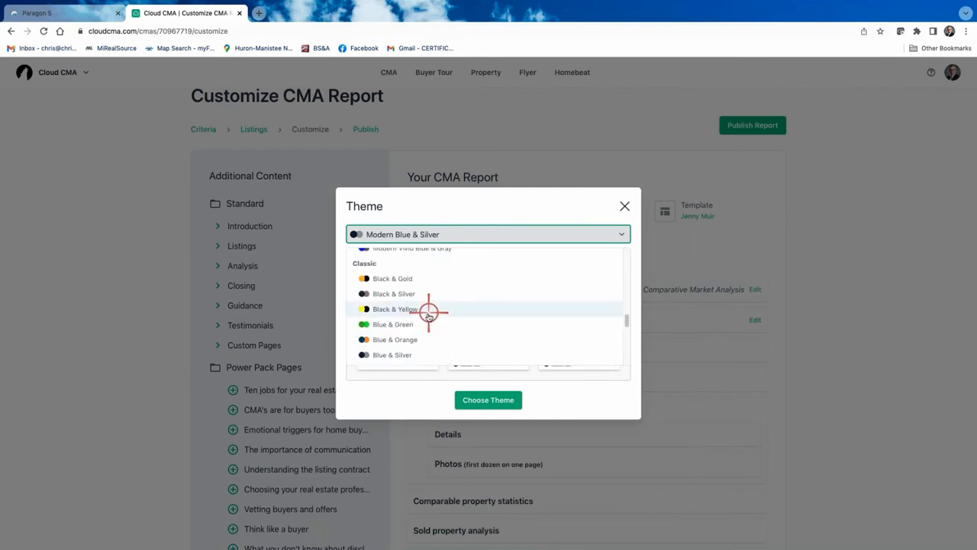
scroll(429, 314, up, 10)
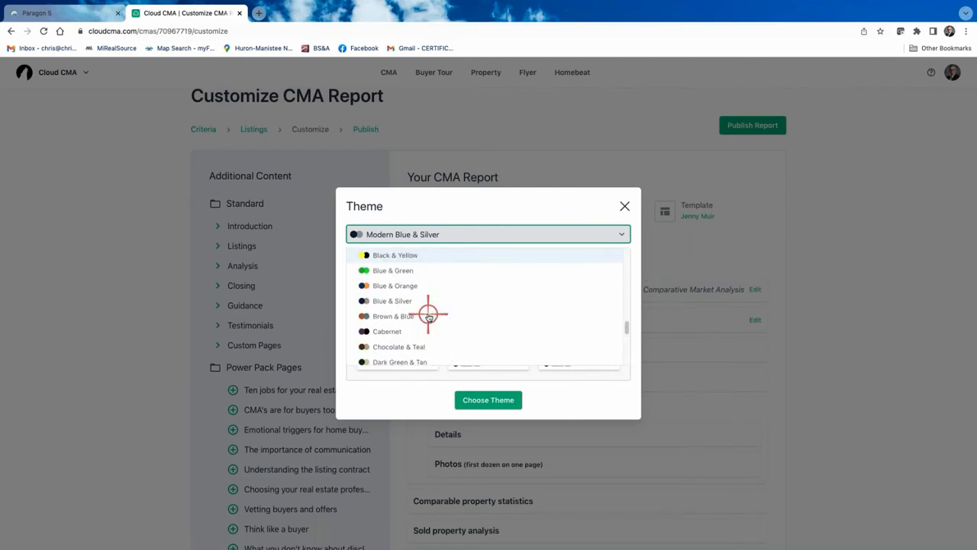
scroll(428, 313, down, 10)
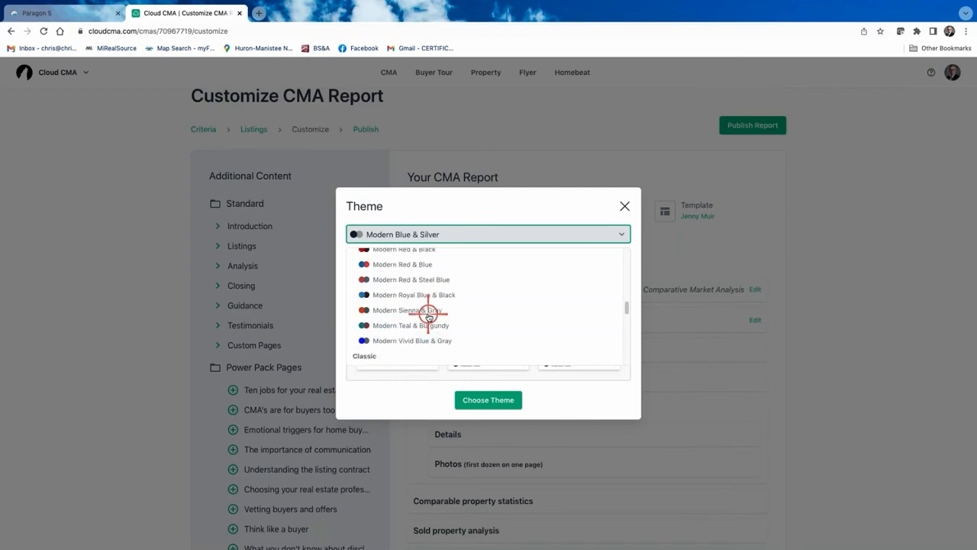
scroll(408, 341, down, 2)
scroll(406, 331, up, 4)
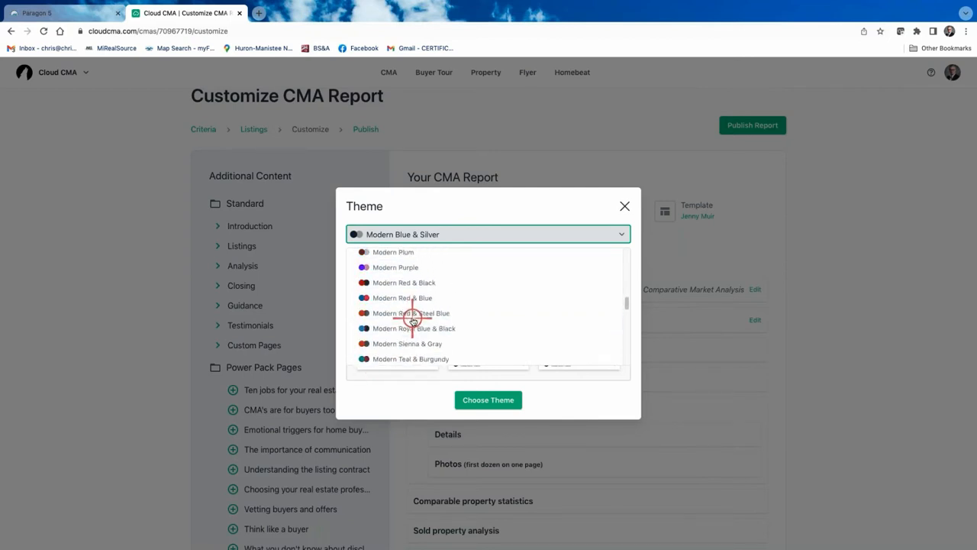
scroll(410, 316, down, 4)
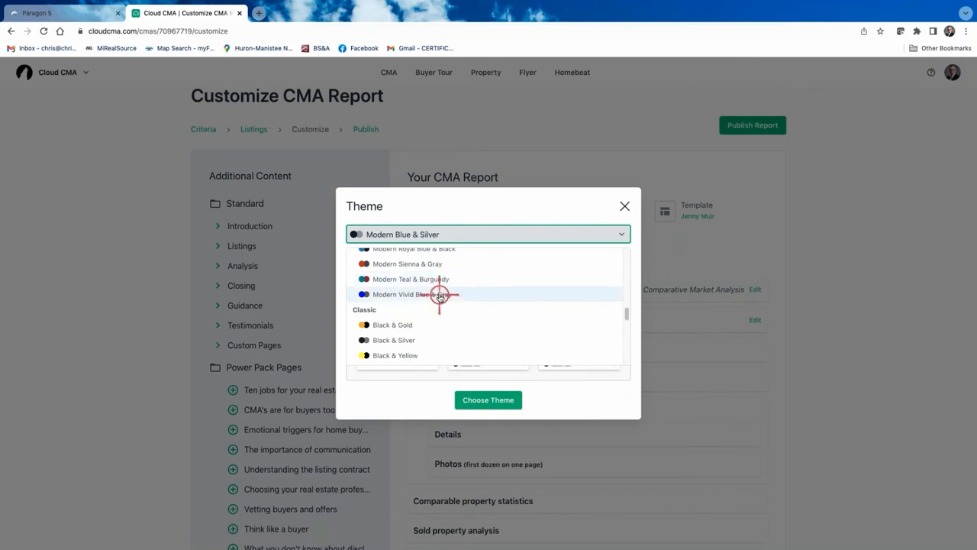
scroll(438, 281, up, 3)
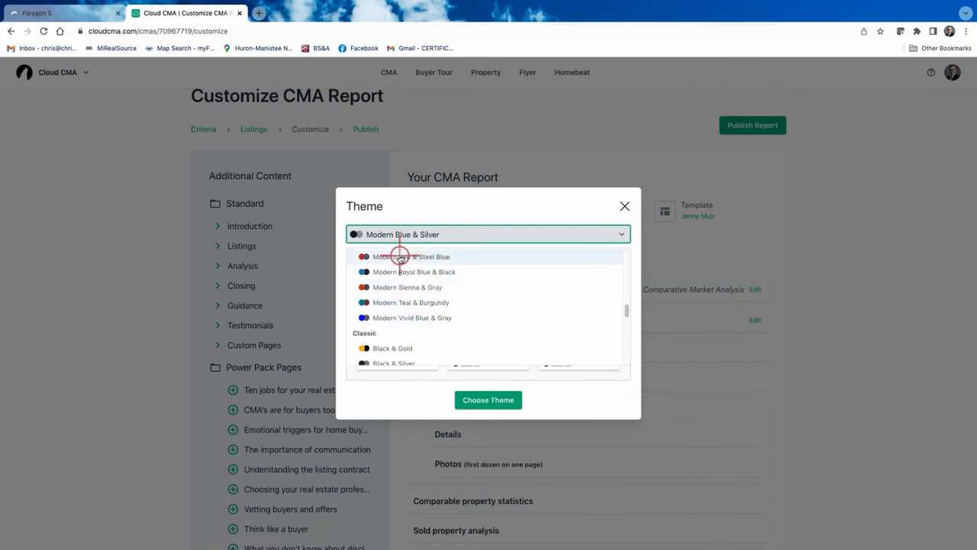
scroll(451, 293, up, 1)
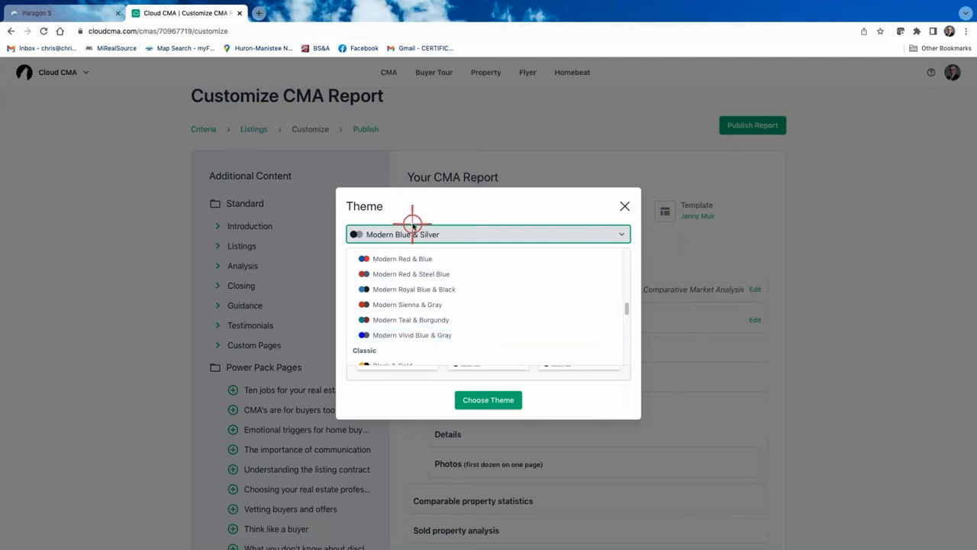
click(435, 334)
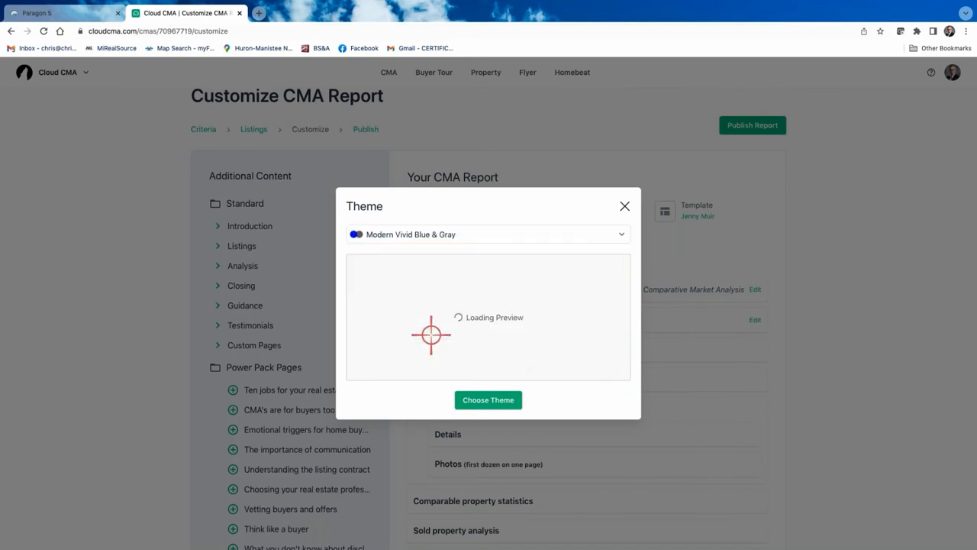
Switch back to Modern Blue & Silver and confirm it as the theme
click(617, 235)
scroll(483, 304, up, 6)
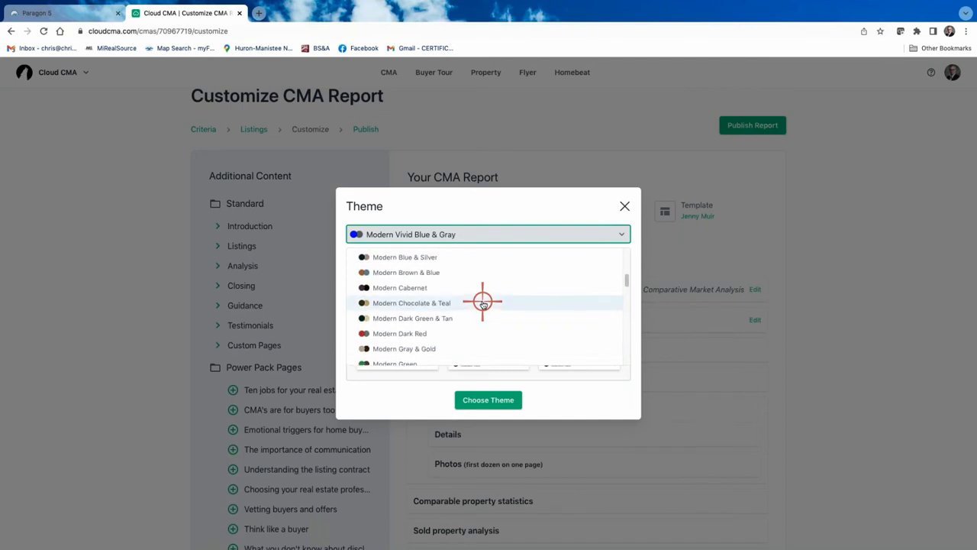
scroll(477, 286, up, 1)
click(416, 270)
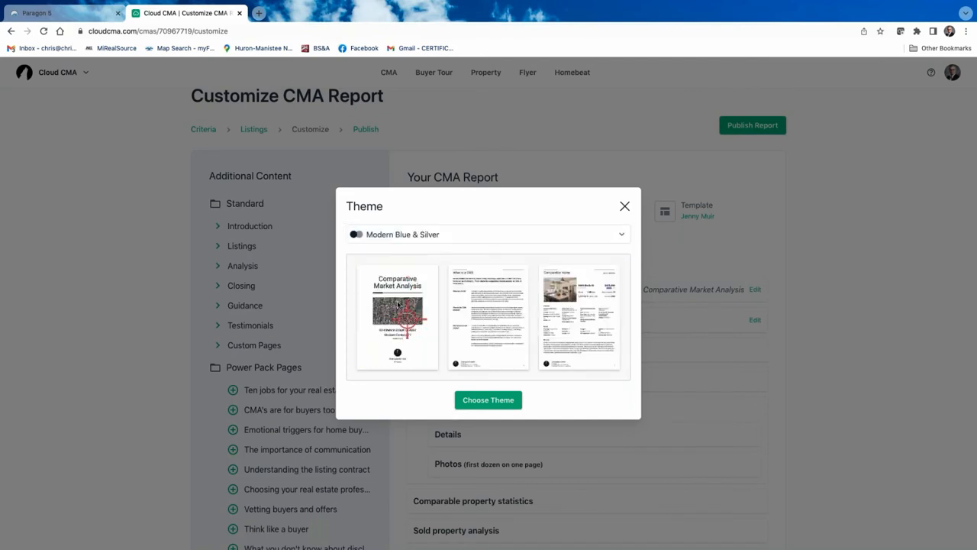
click(493, 403)
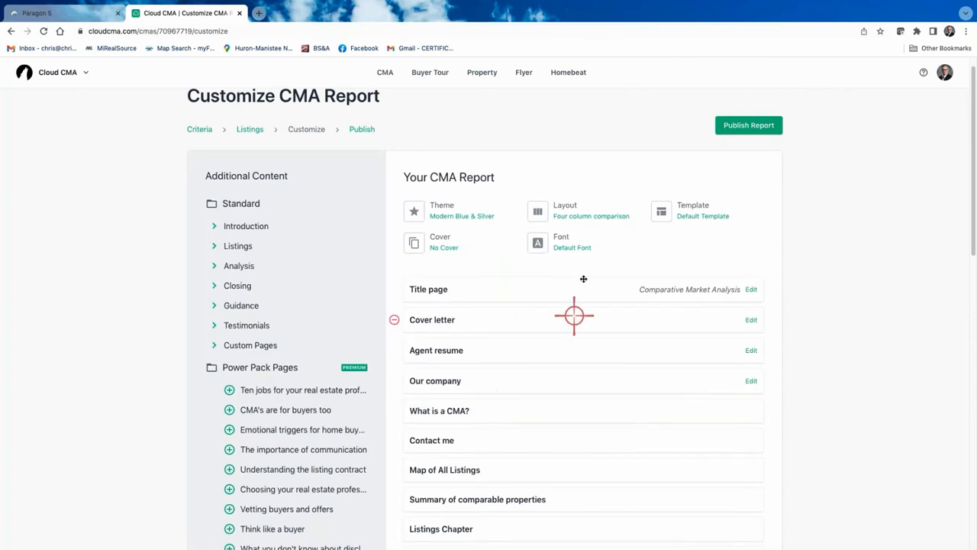
click(445, 240)
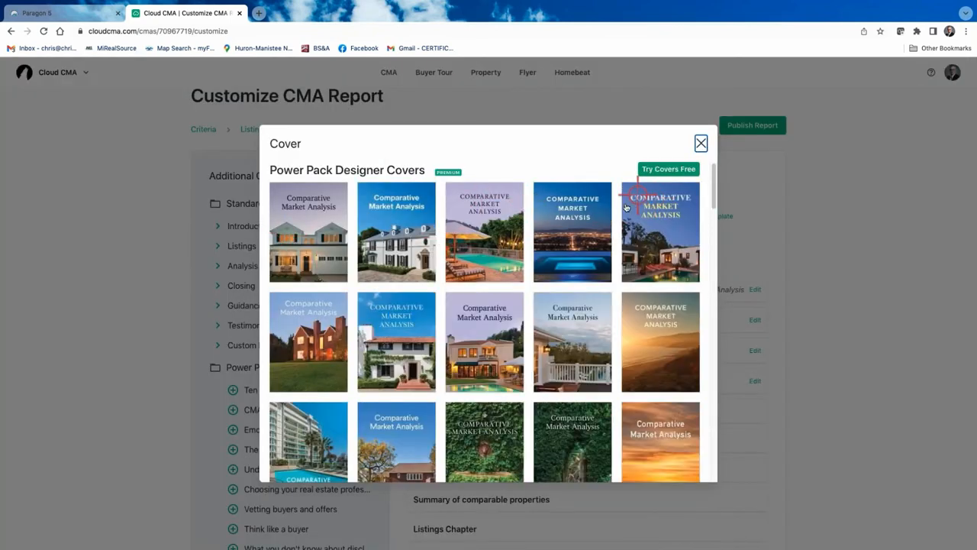
scroll(620, 218, down, 3)
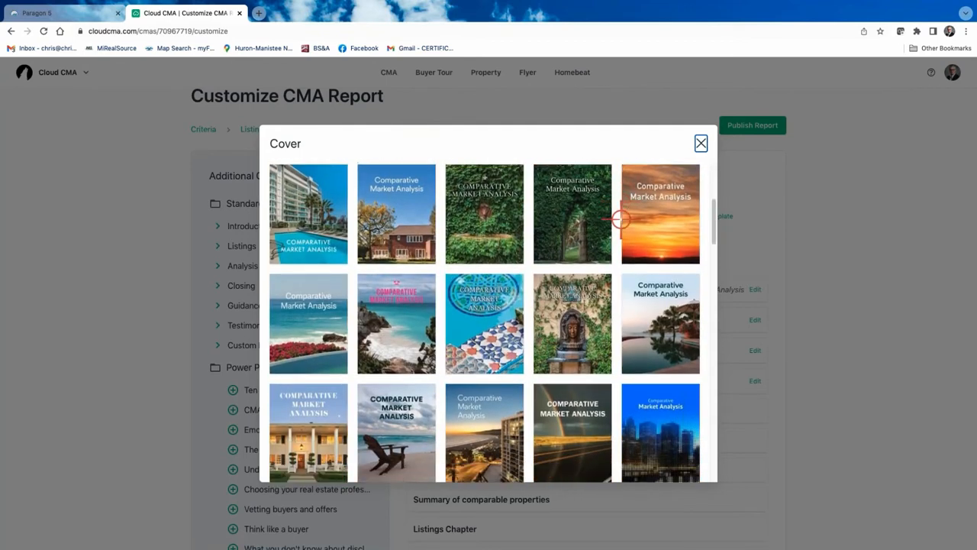
scroll(620, 217, down, 2)
scroll(620, 218, up, 5)
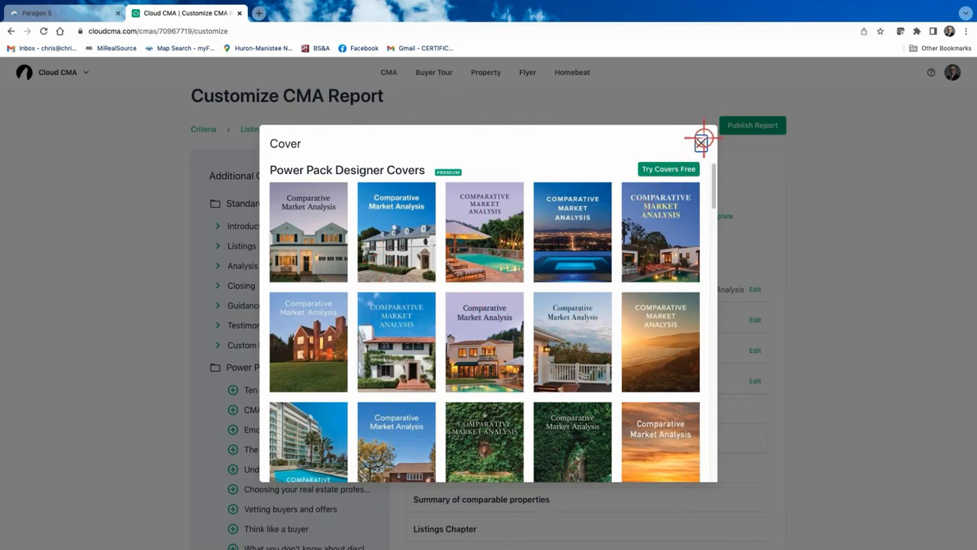
scroll(558, 305, down, 10)
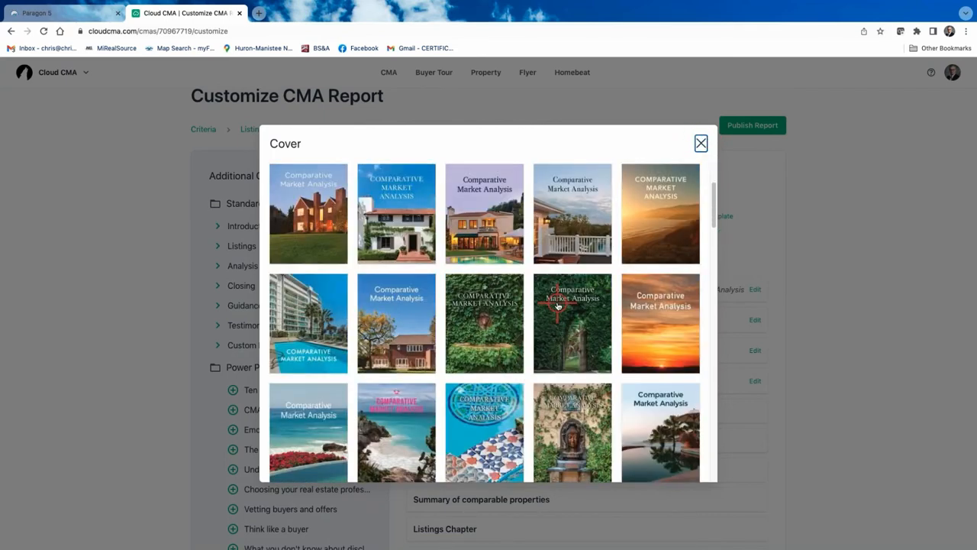
scroll(558, 305, down, 2)
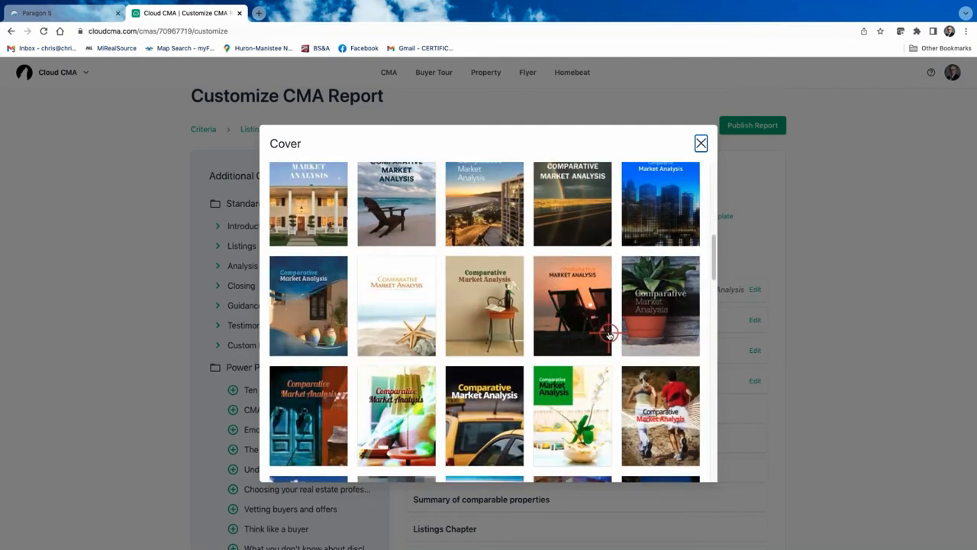
scroll(609, 334, up, 3)
click(701, 143)
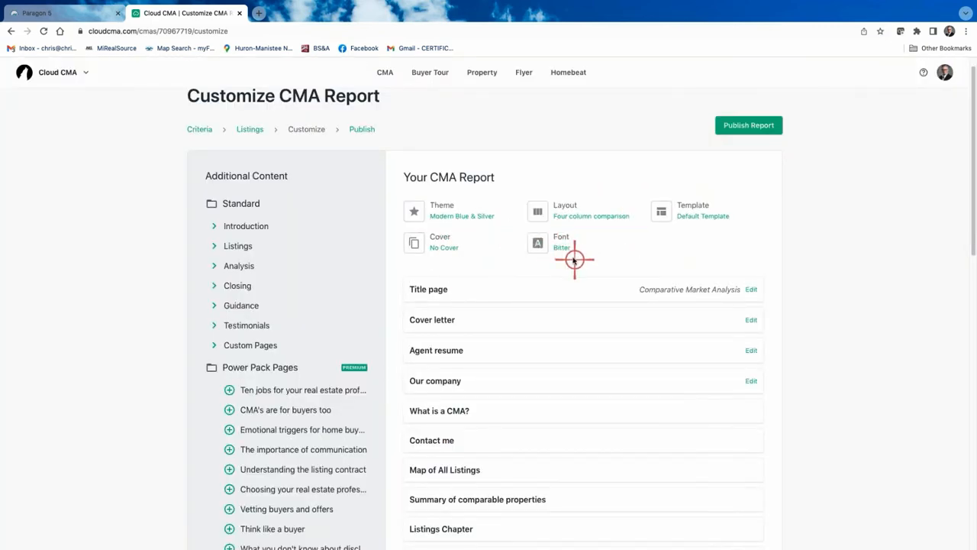
Change the report font to Cabin, then bring up the comparison page layouts (Four column comparison selected)
click(559, 240)
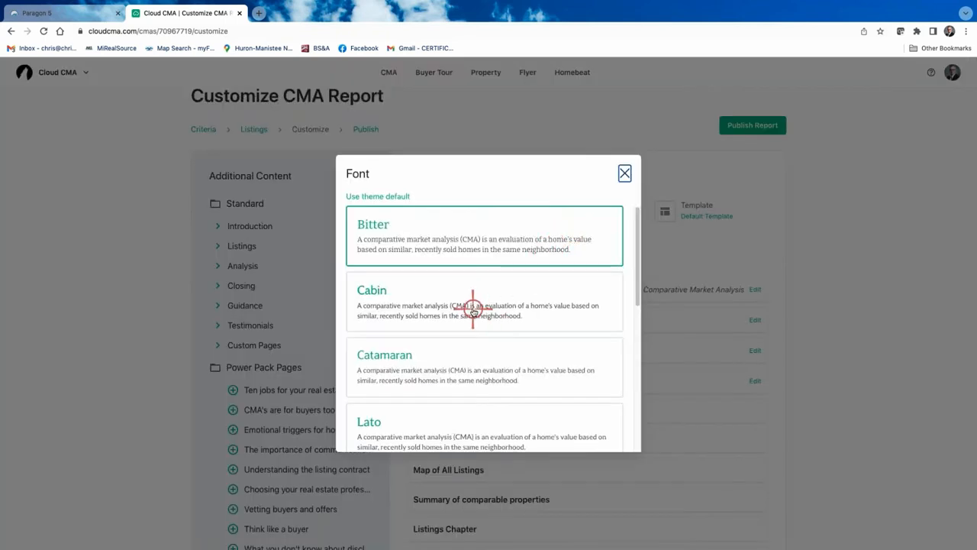
scroll(472, 309, down, 3)
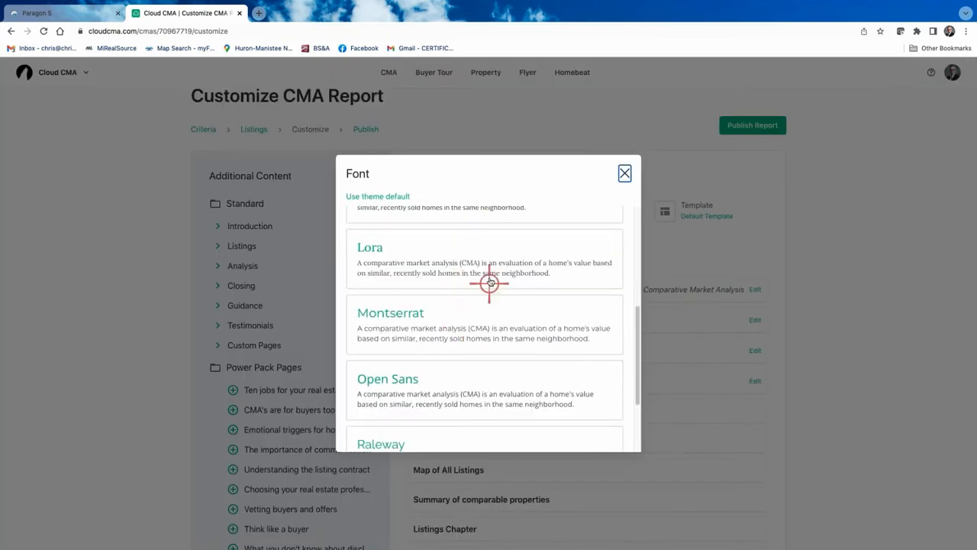
scroll(494, 276, down, 1)
scroll(493, 276, down, 1)
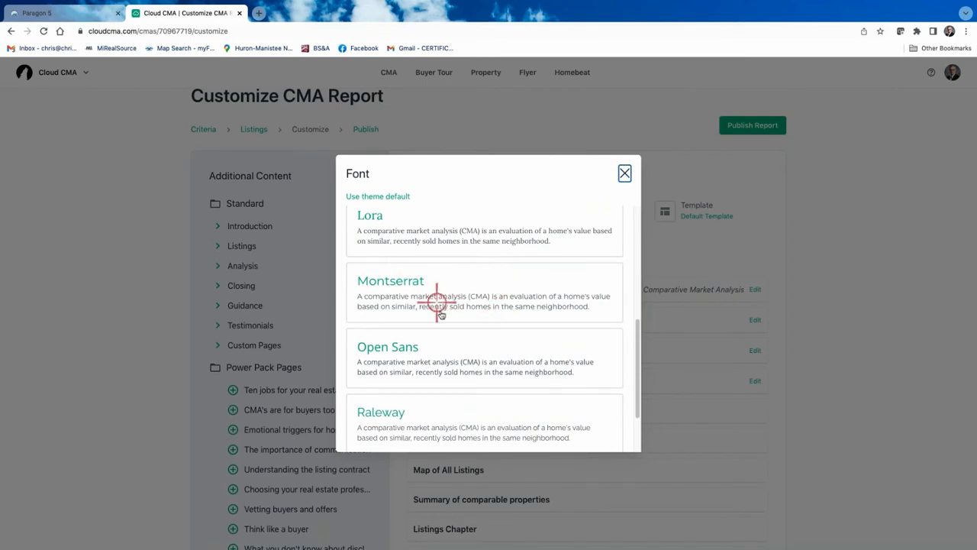
scroll(495, 291, down, 3)
scroll(498, 291, down, 2)
scroll(498, 291, up, 5)
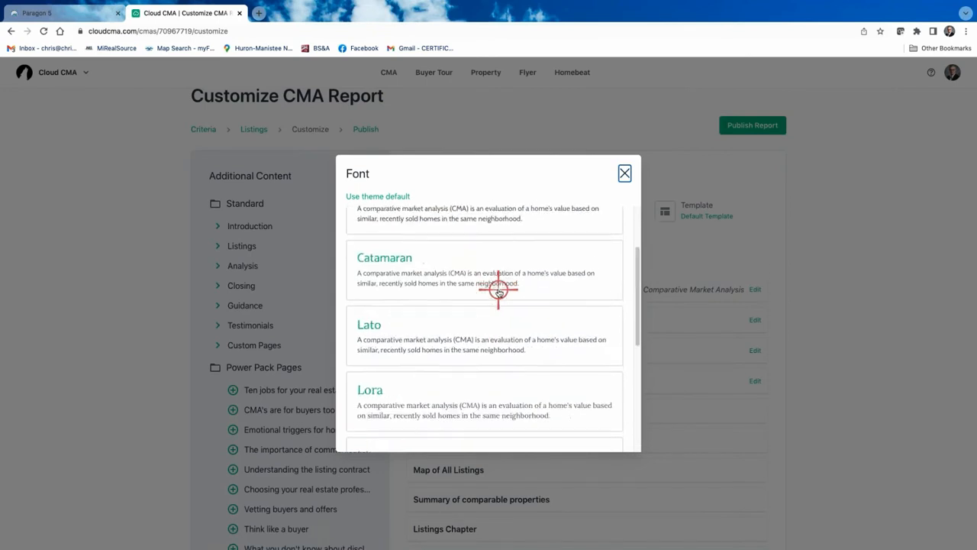
scroll(497, 289, up, 3)
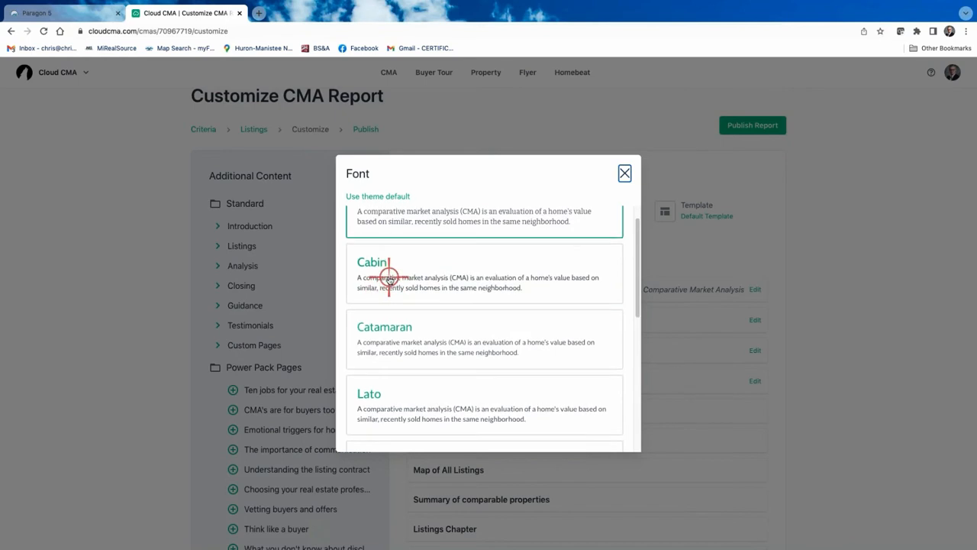
click(388, 279)
scroll(405, 279, up, 2)
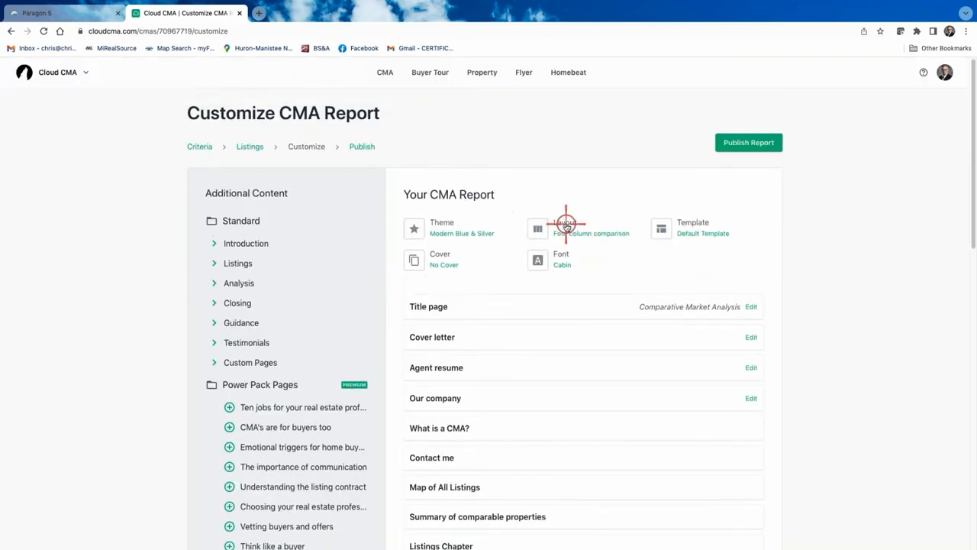
click(565, 226)
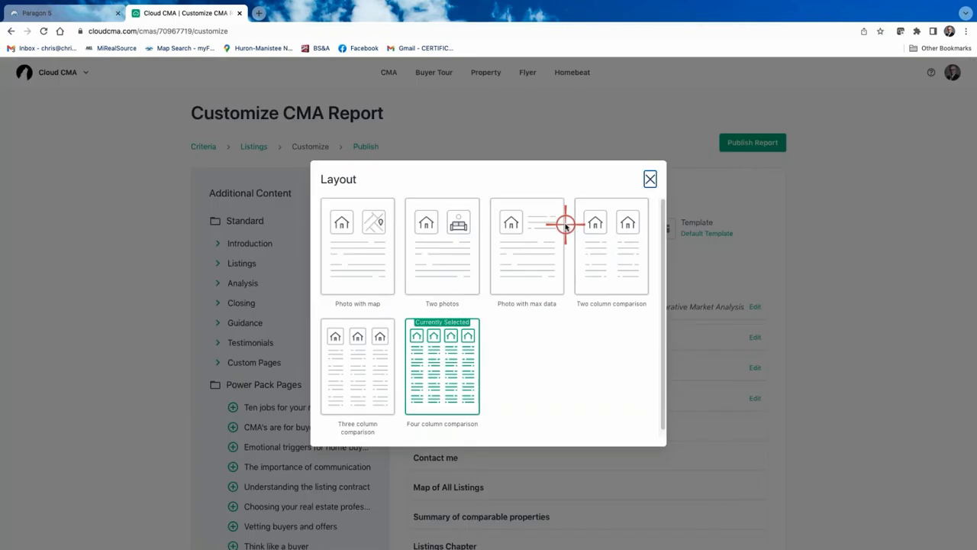
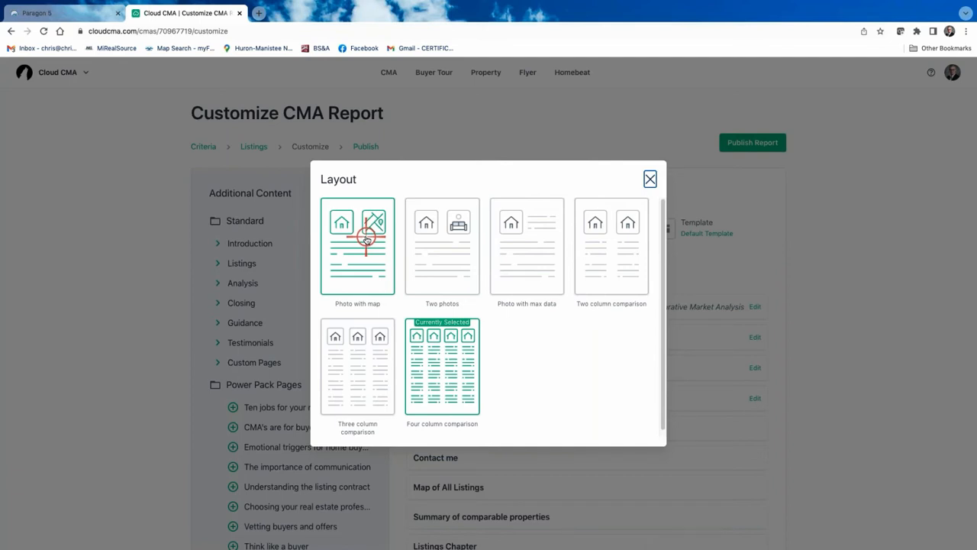
Switch the comparison layout from Four column comparison to Photo with max data and confirm it
click(525, 250)
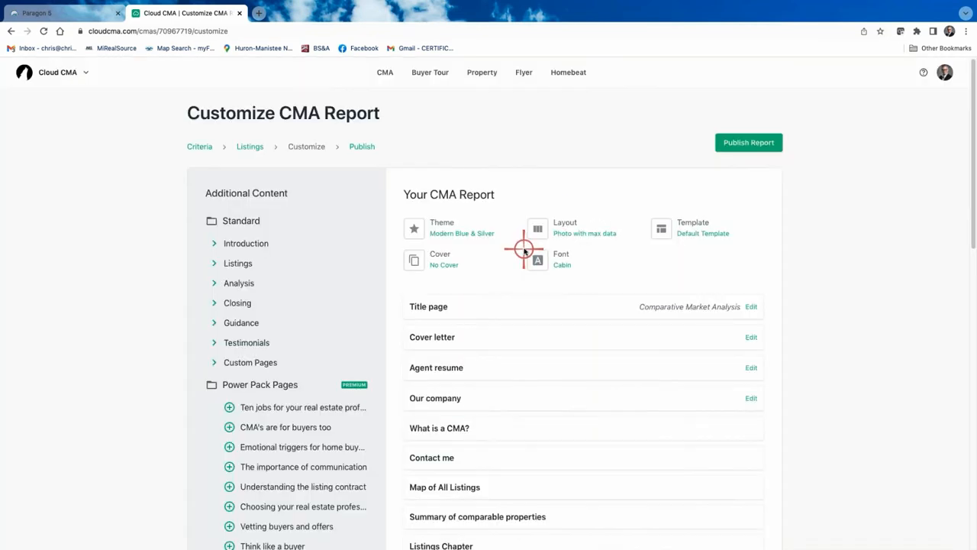
click(582, 234)
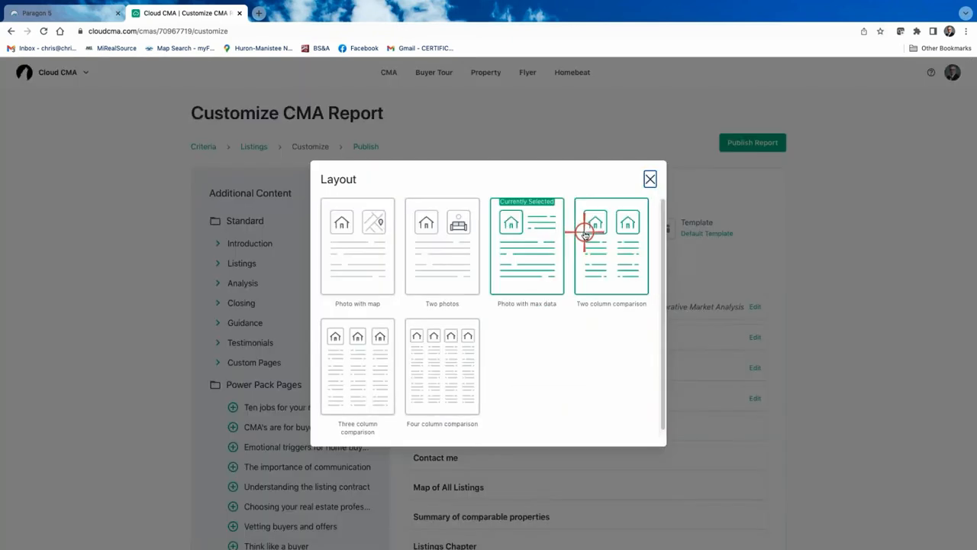
click(527, 256)
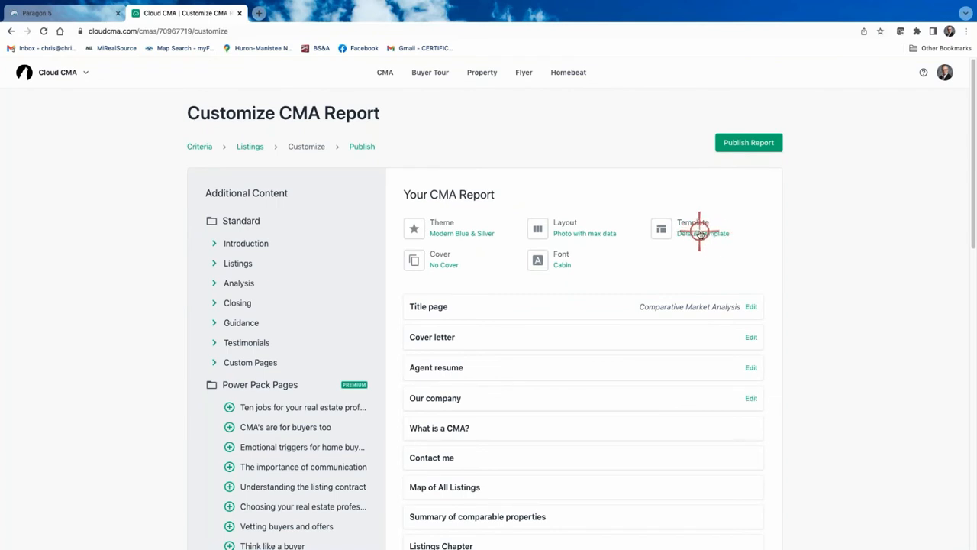
scroll(701, 229, down, 1)
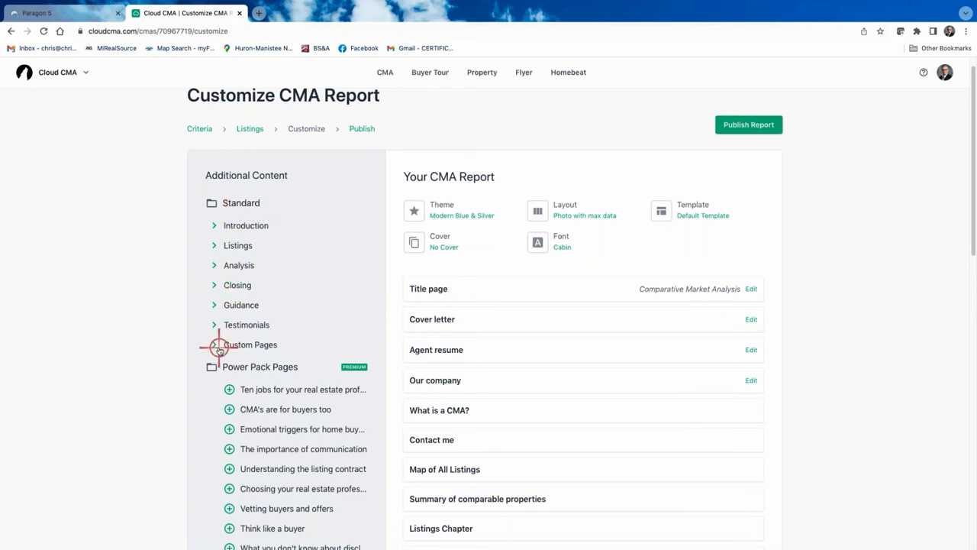
mouse_move(540, 346)
scroll(540, 346, down, 2)
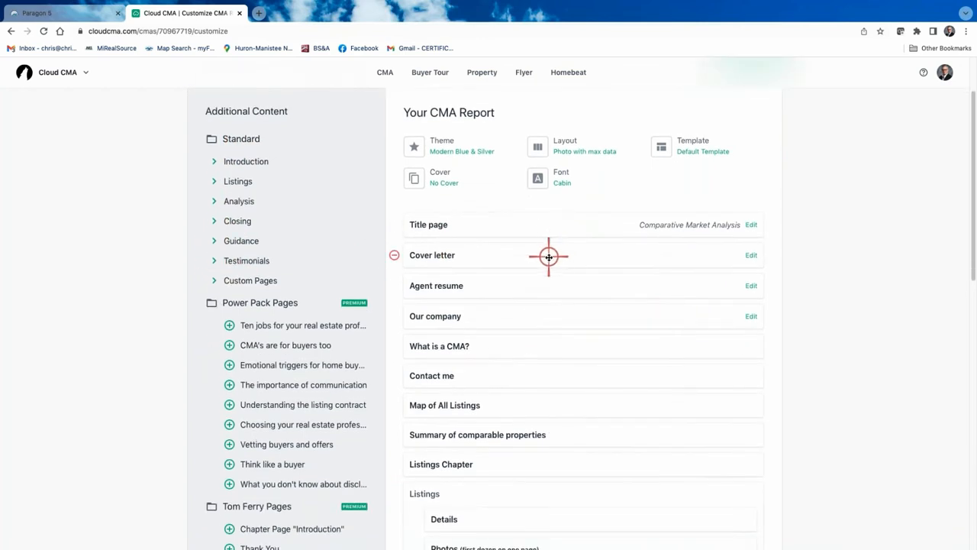
scroll(548, 256, down, 5)
scroll(548, 256, down, 7)
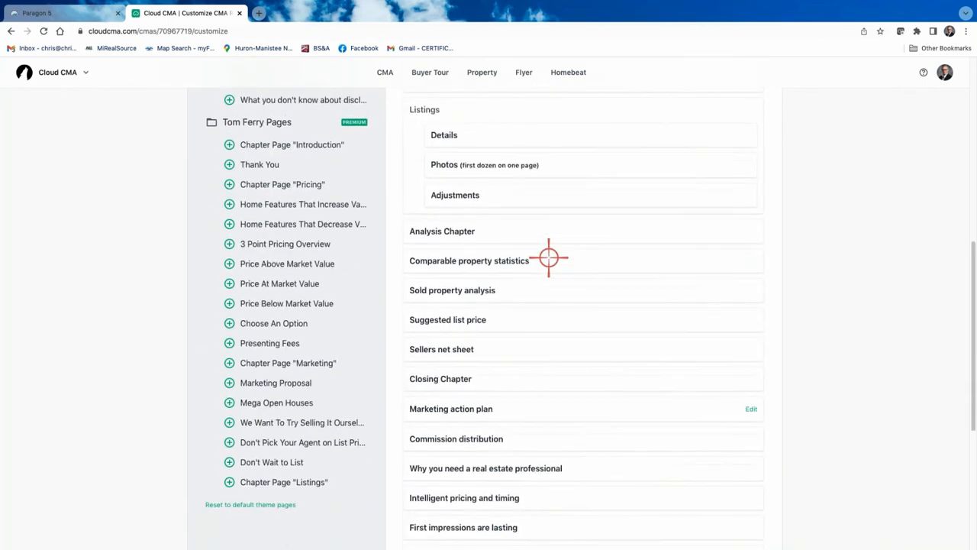
scroll(549, 256, up, 10)
scroll(548, 257, down, 10)
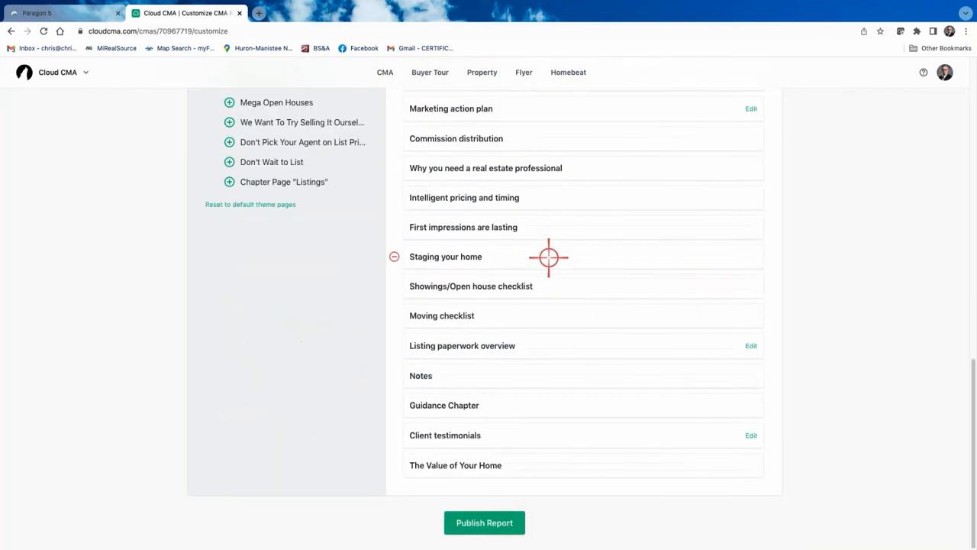
scroll(549, 257, up, 5)
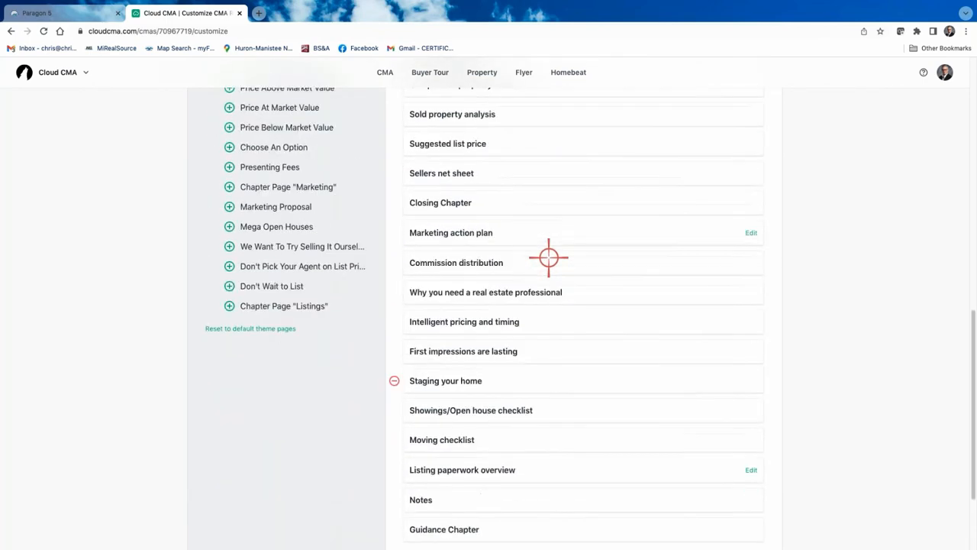
scroll(548, 256, up, 8)
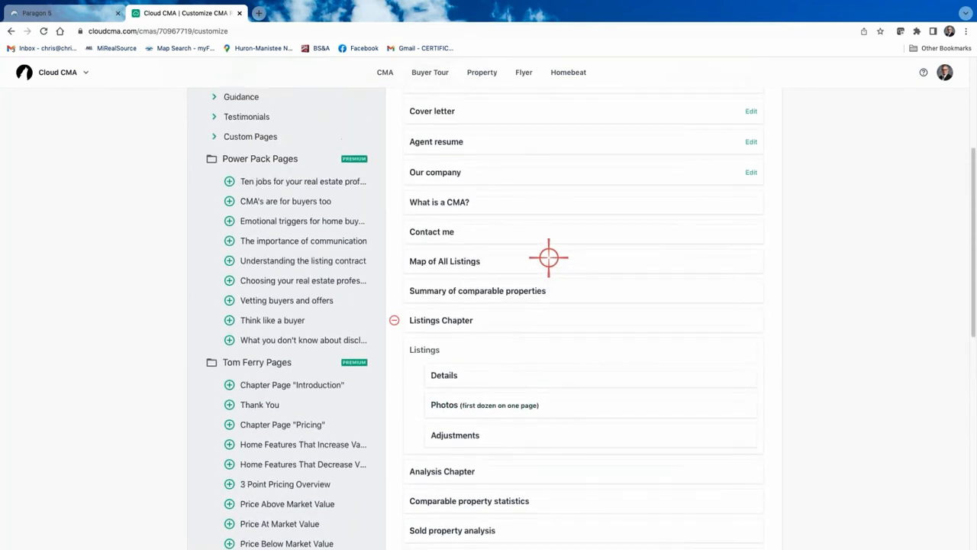
scroll(548, 257, up, 3)
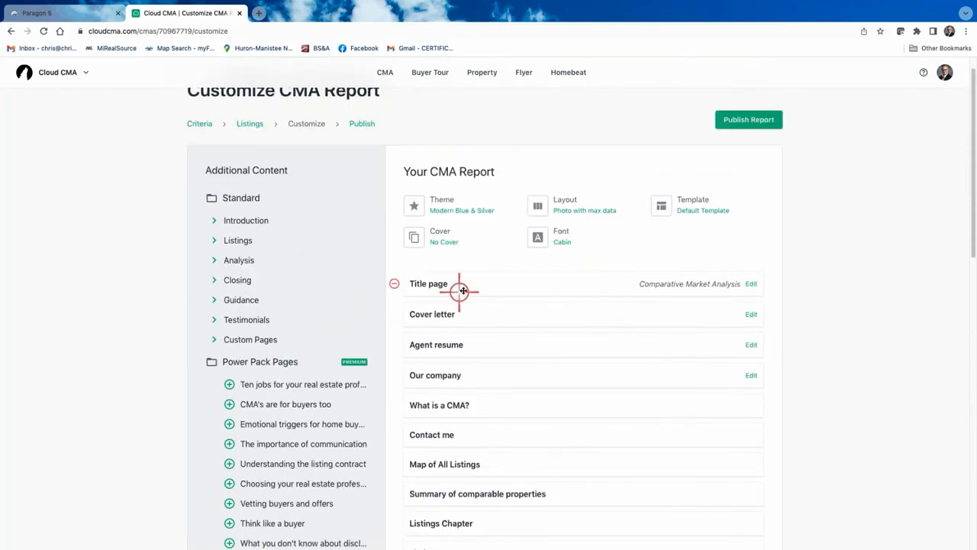
click(435, 283)
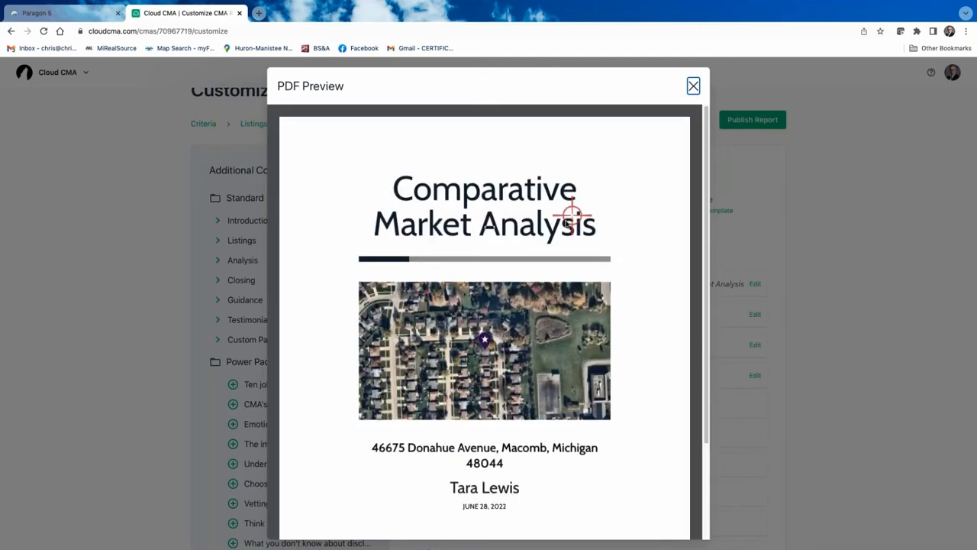
scroll(466, 455, down, 2)
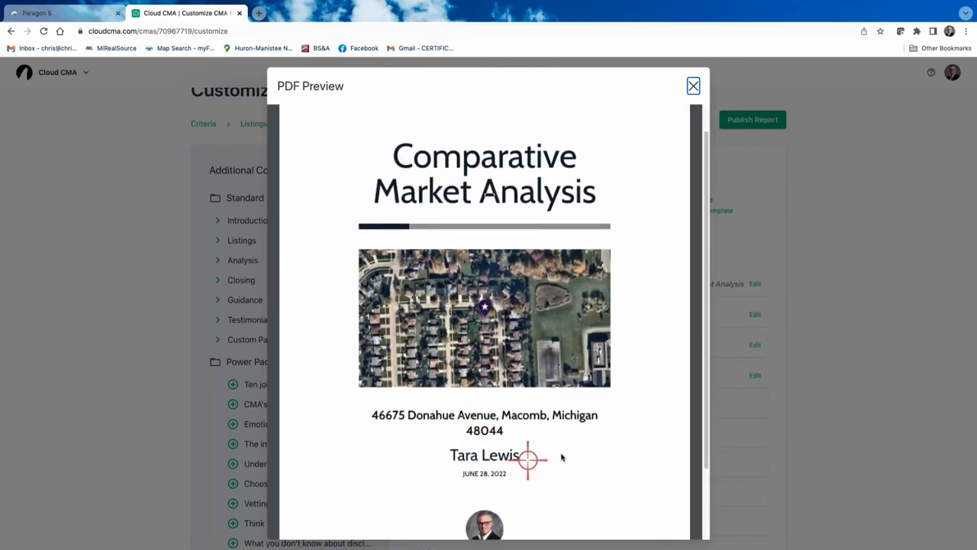
scroll(583, 428, down, 3)
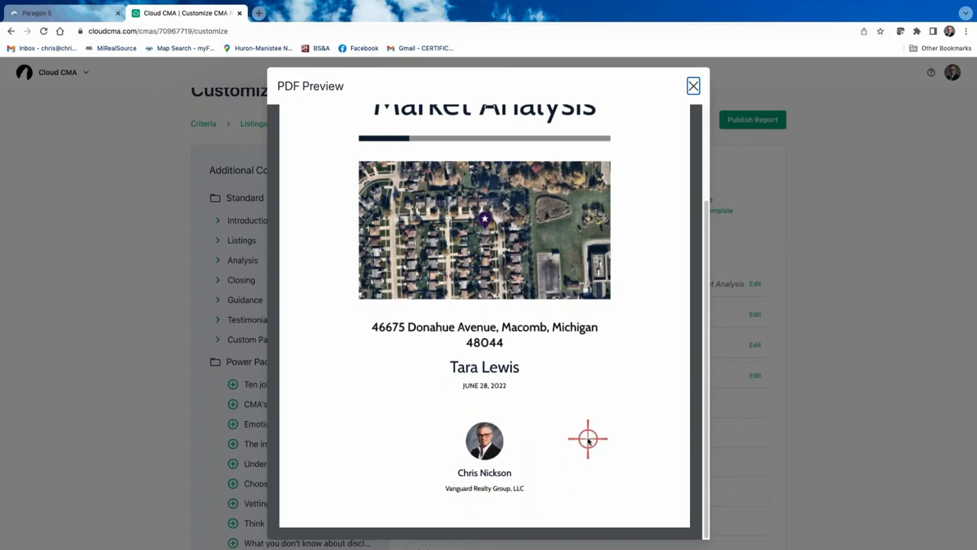
scroll(574, 426, up, 3)
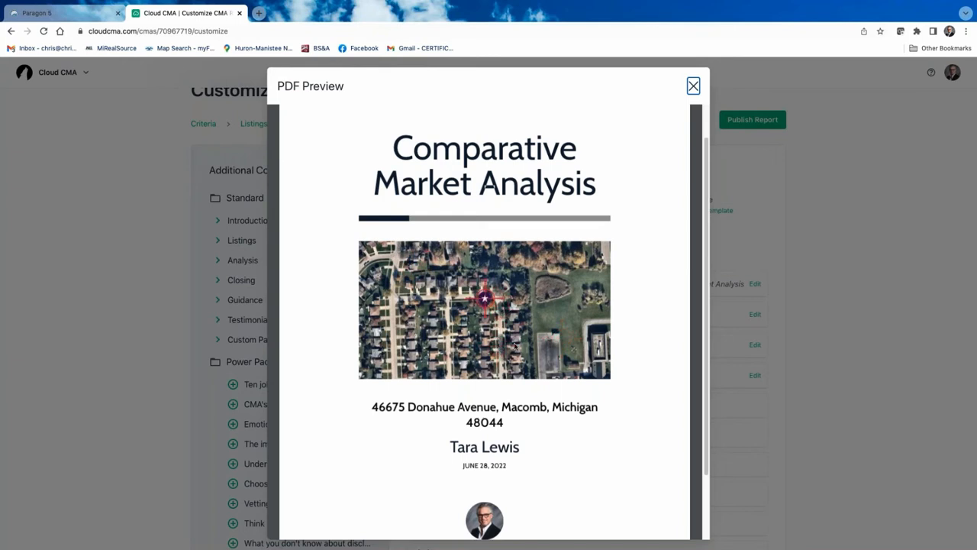
Close the title page preview and return to the Edit CMA Report criteria page
click(695, 85)
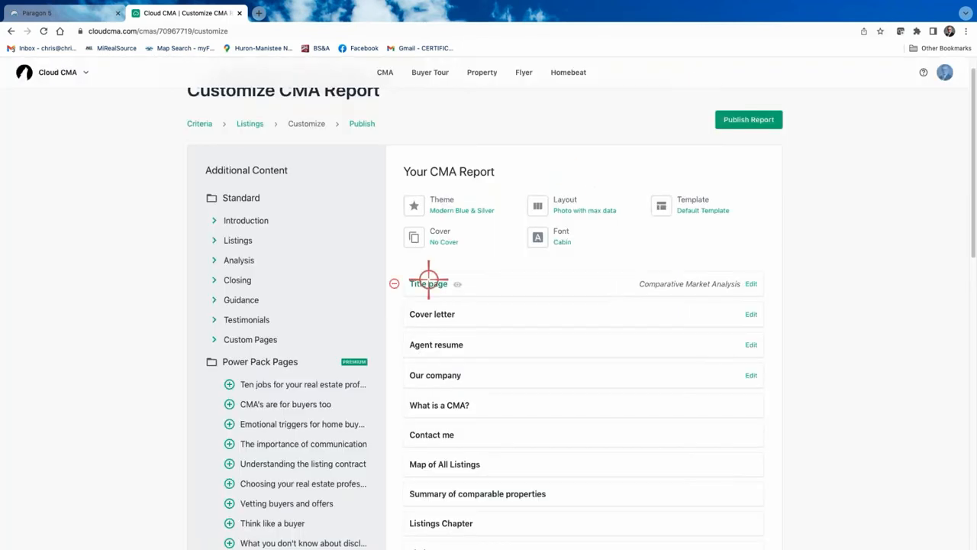
scroll(429, 284, up, 1)
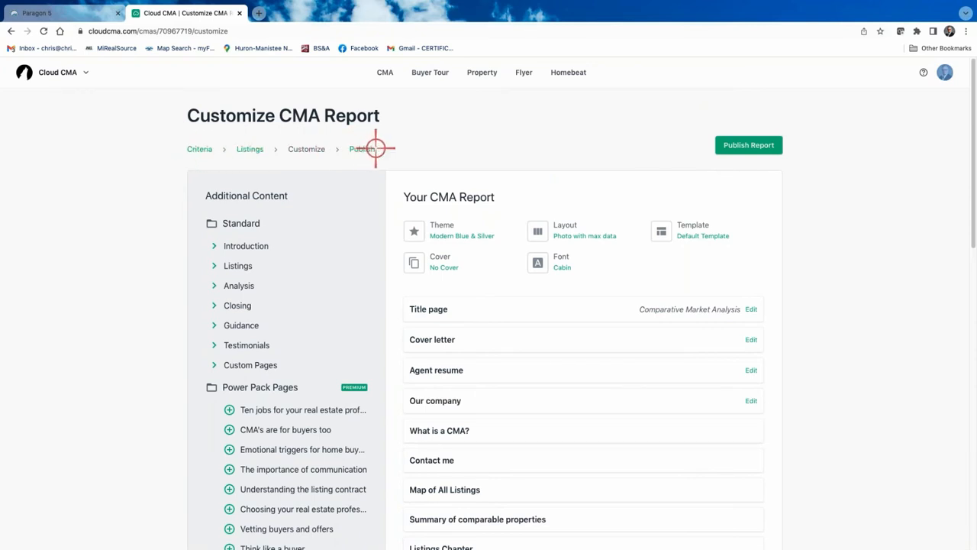
click(193, 148)
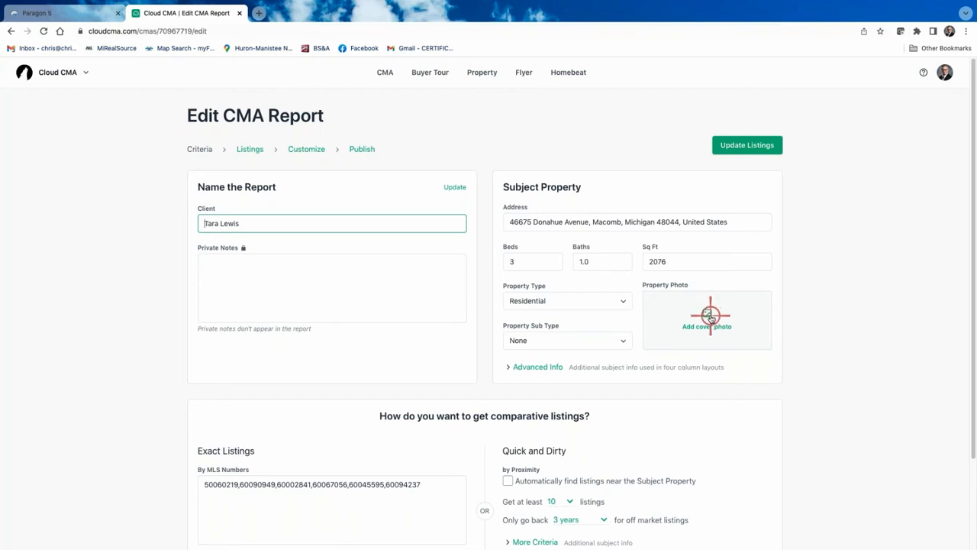
click(710, 316)
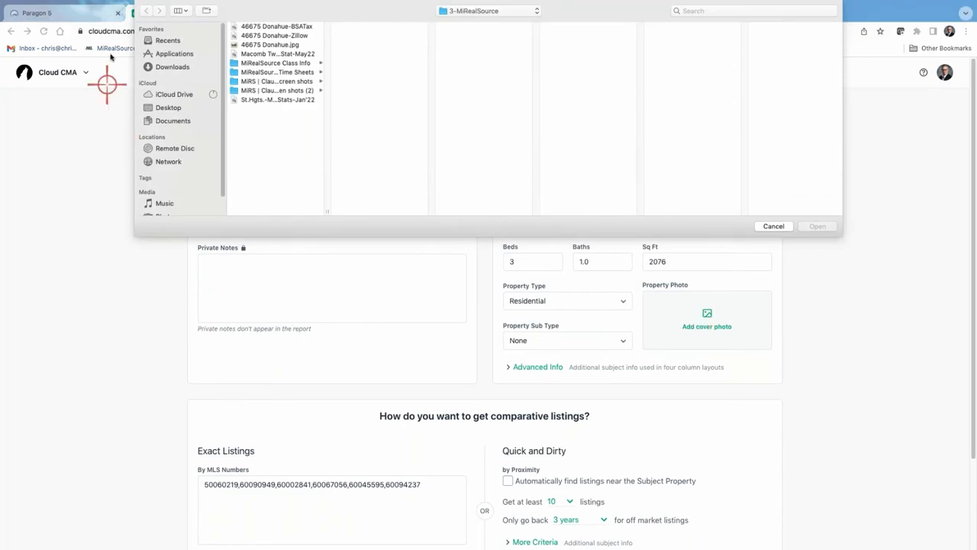
click(272, 45)
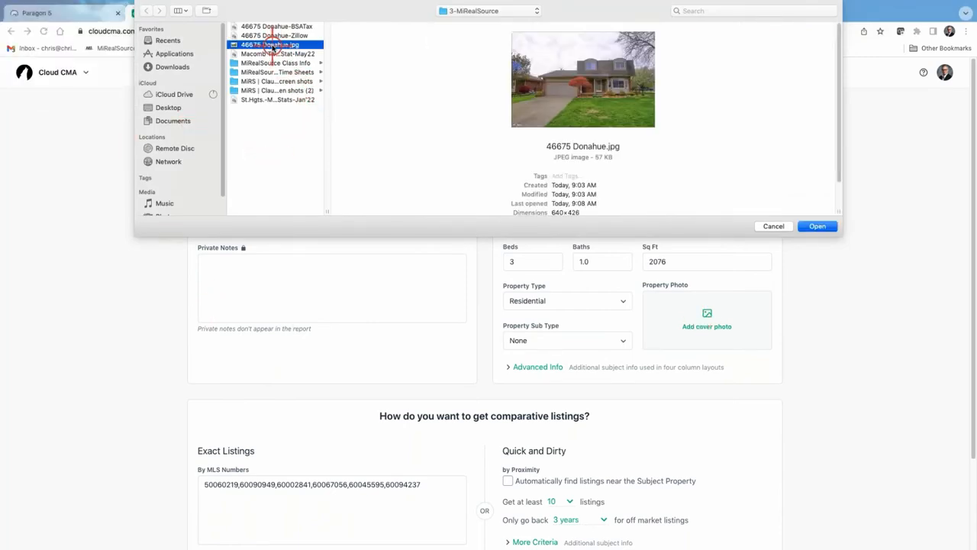
click(818, 226)
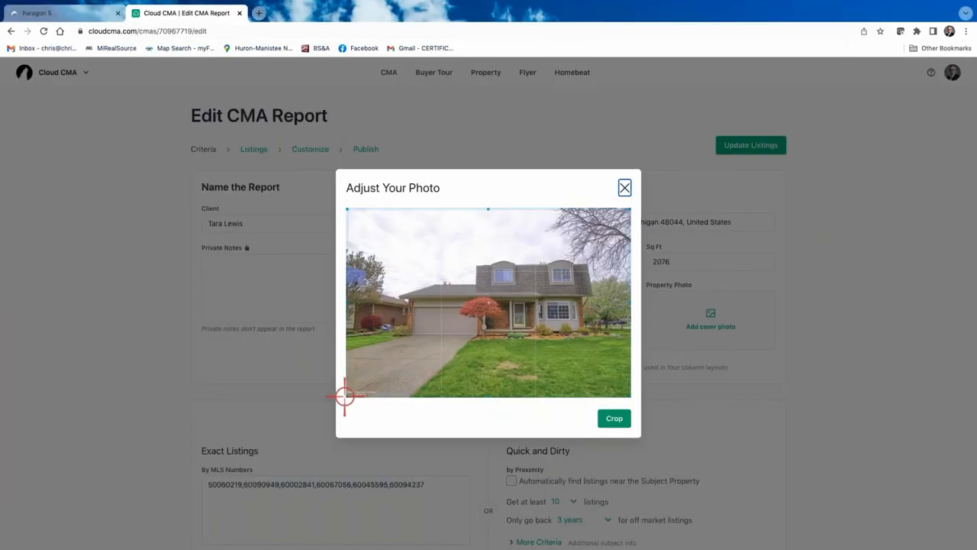
drag(348, 394, 384, 389)
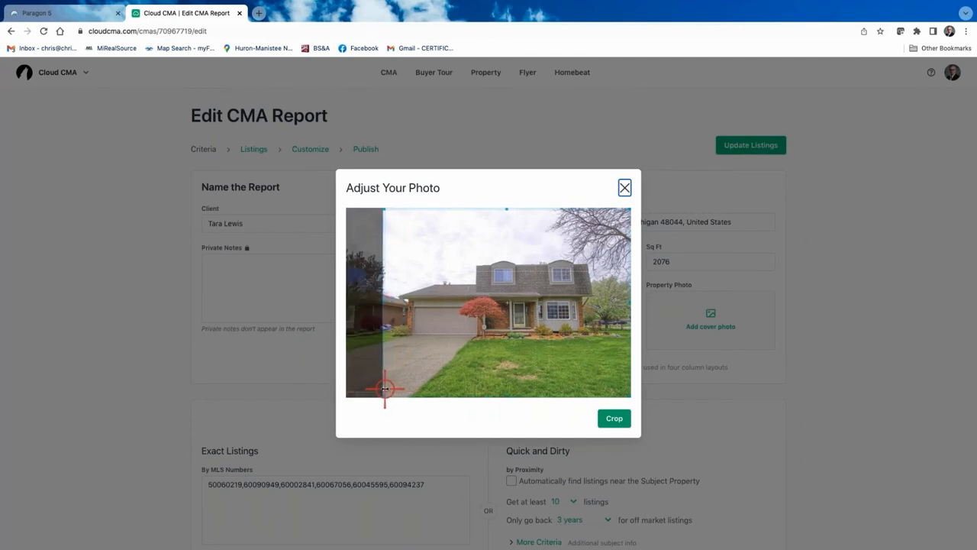
drag(626, 396, 613, 396)
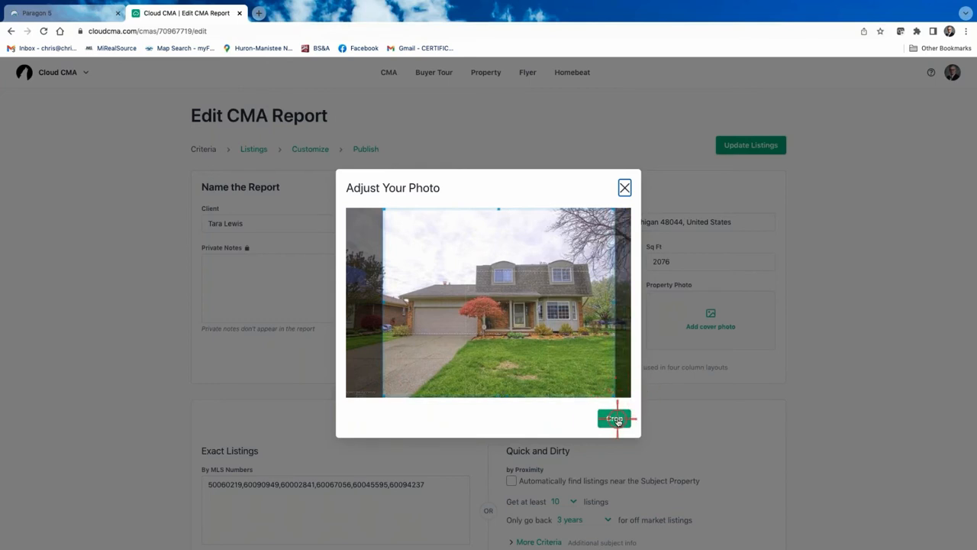
click(615, 418)
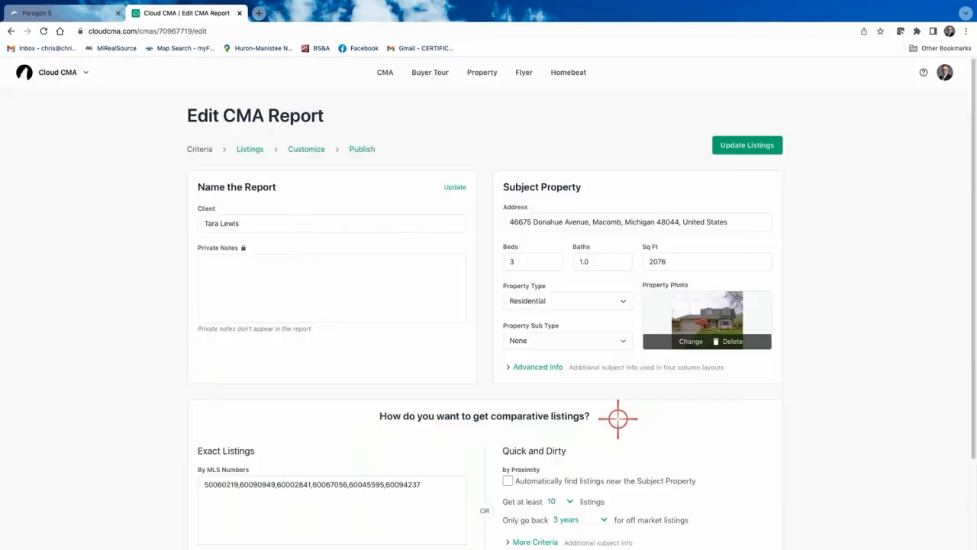
Update the listings, then preview the title page now showing the cropped house photo
click(747, 145)
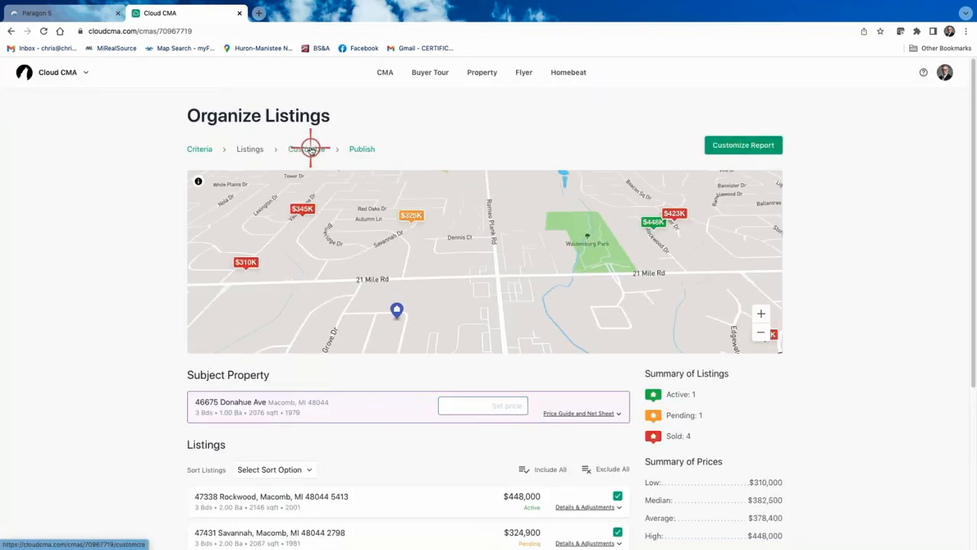
click(311, 150)
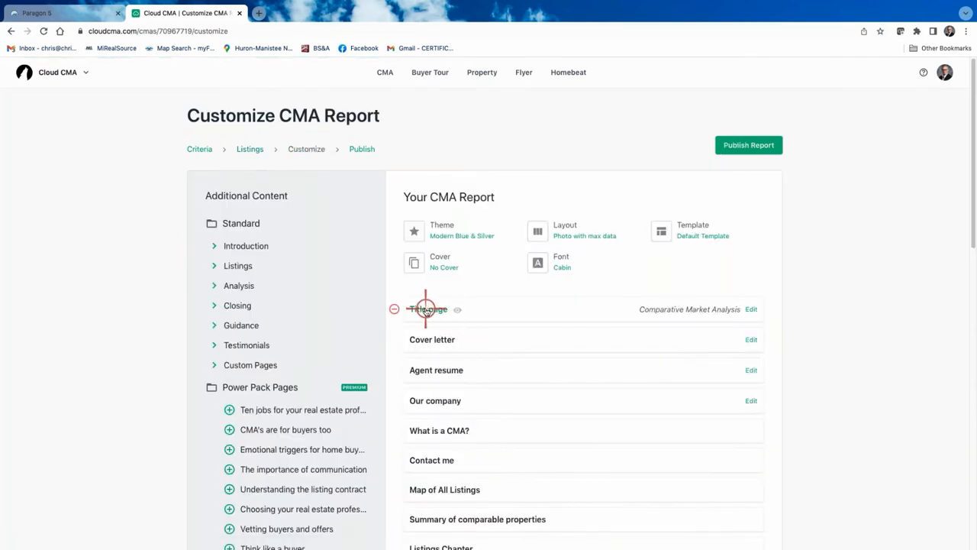
click(425, 308)
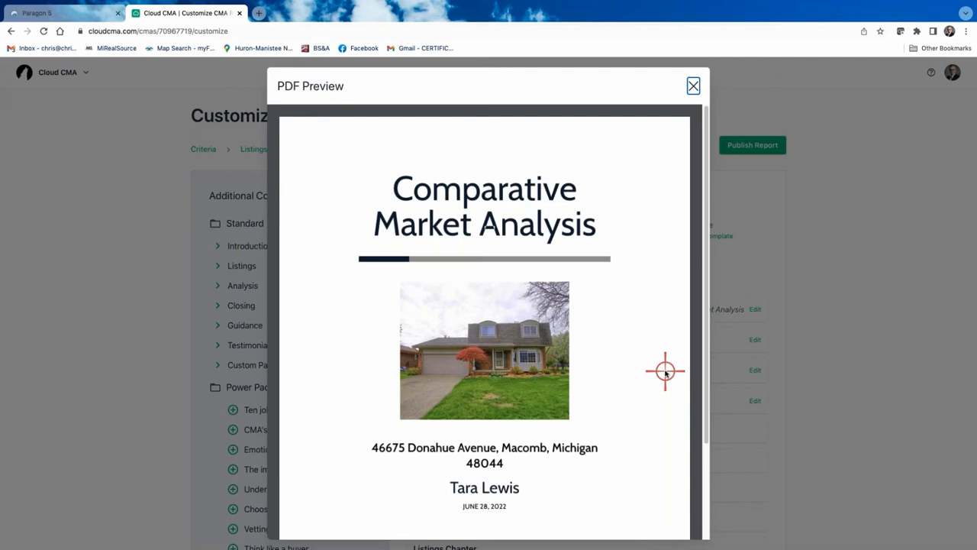
scroll(583, 331, down, 3)
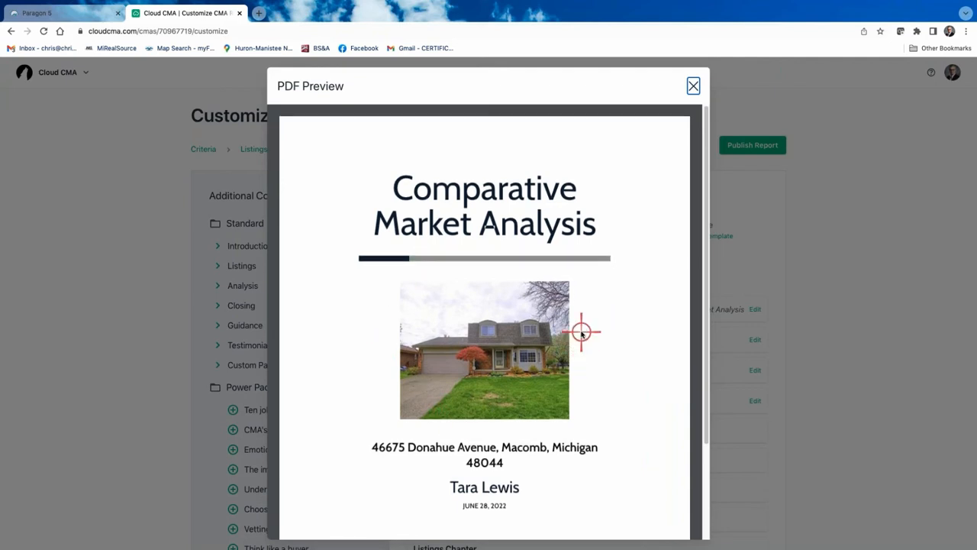
scroll(527, 246, up, 2)
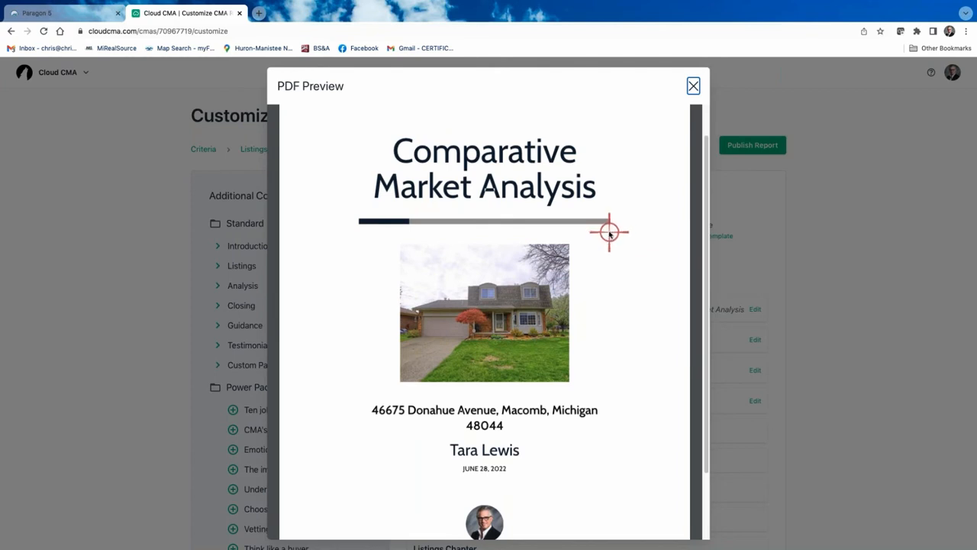
click(694, 85)
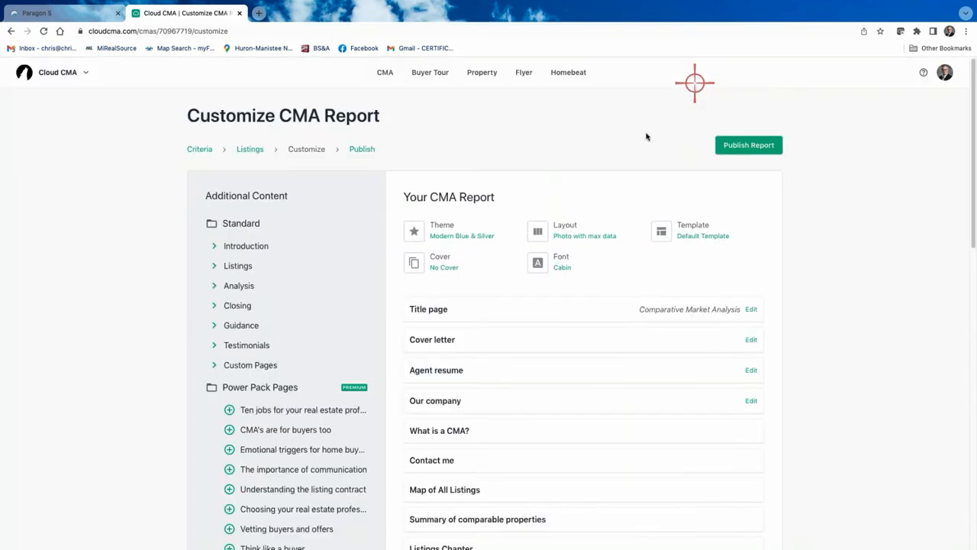
Remove the Cover letter, Agent resume and Our company pages from the report
click(393, 340)
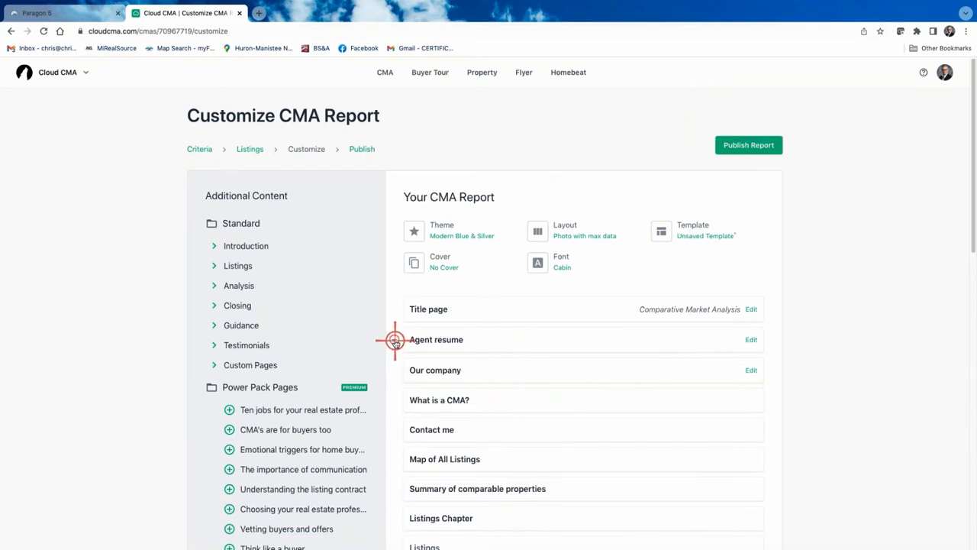
click(394, 341)
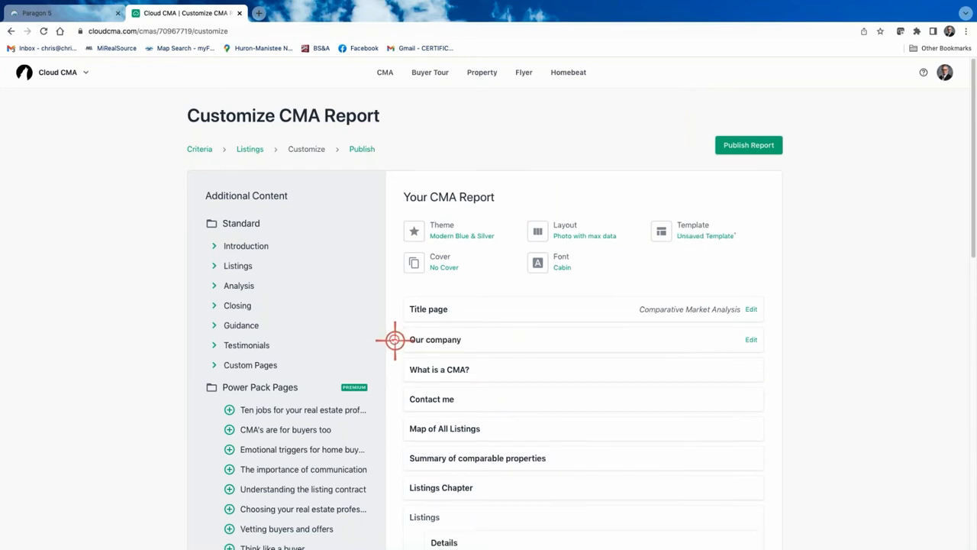
click(394, 339)
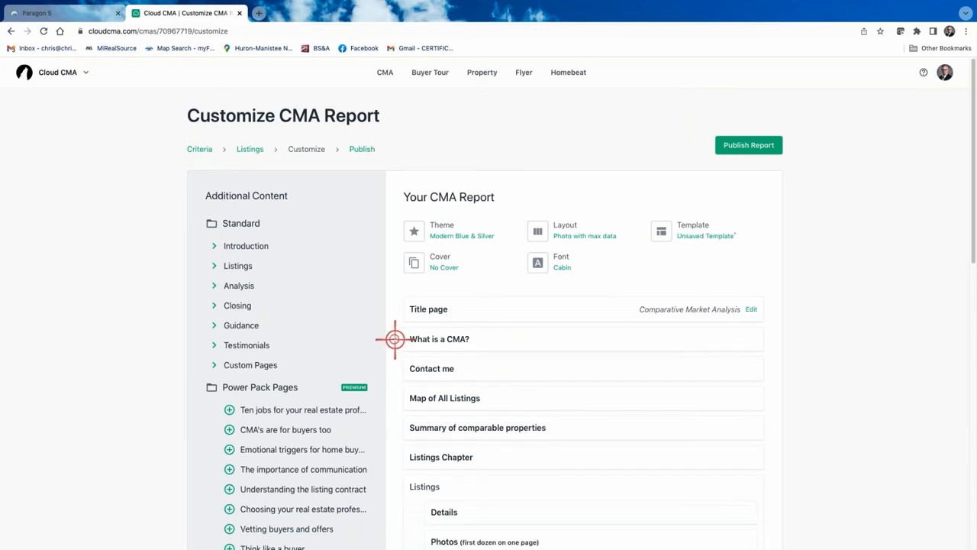
Preview the What is a CMA? page and scroll through its sections
click(454, 339)
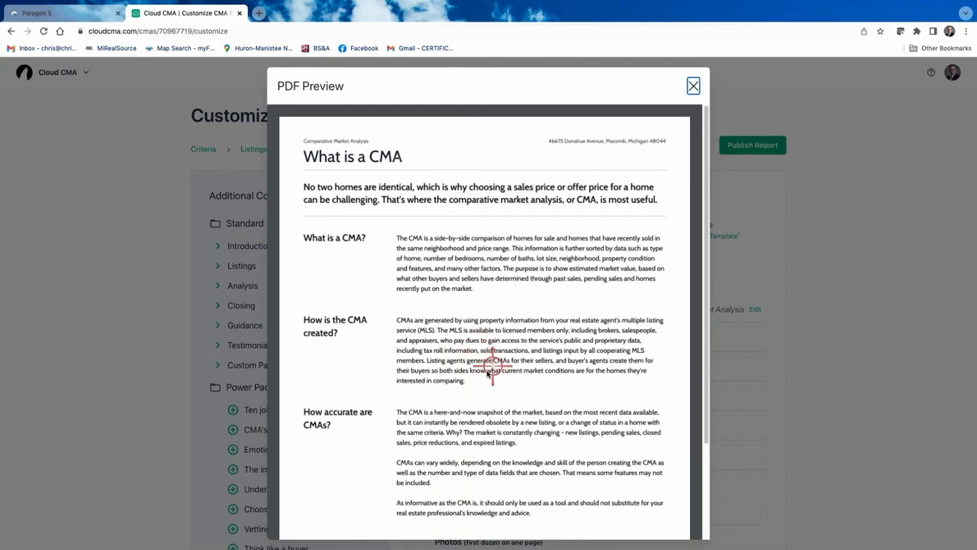
scroll(482, 365, down, 1)
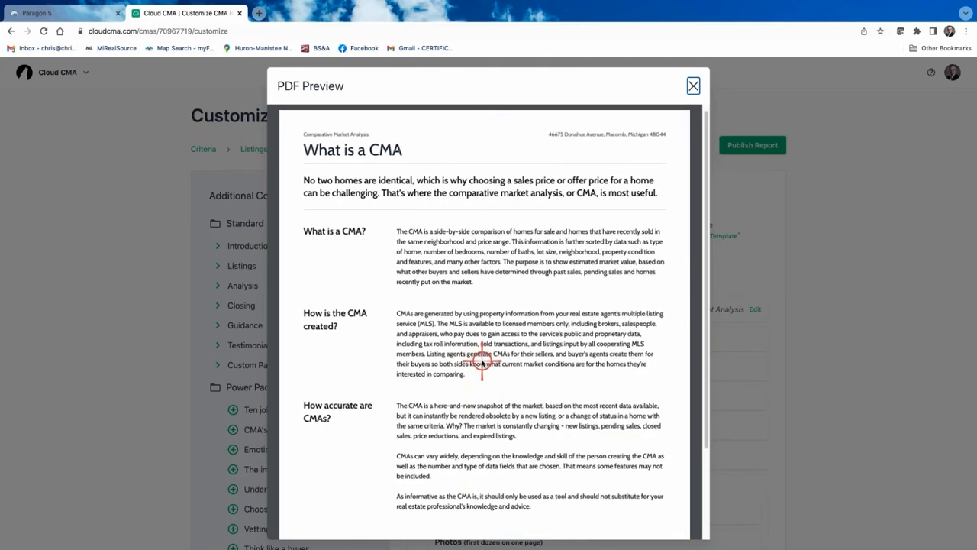
scroll(536, 298, down, 3)
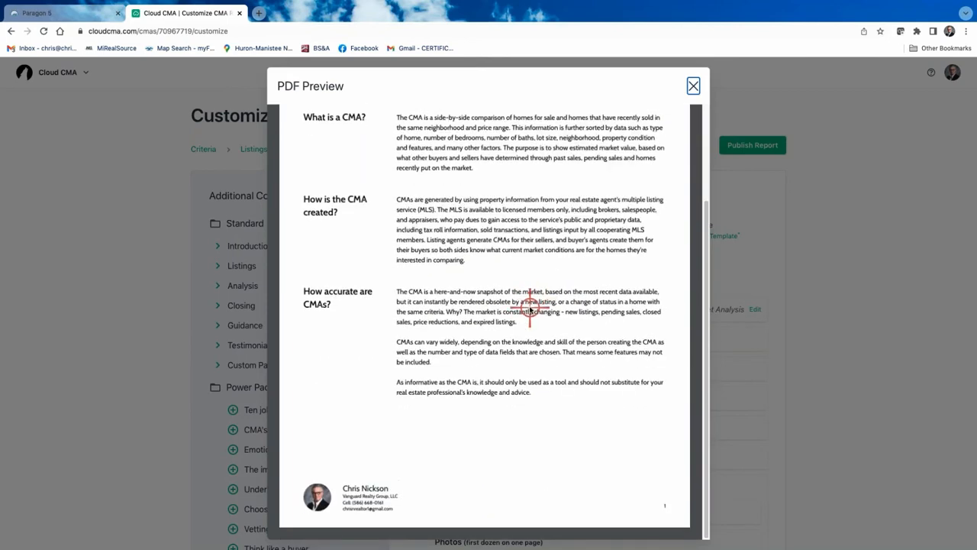
scroll(536, 300, up, 2)
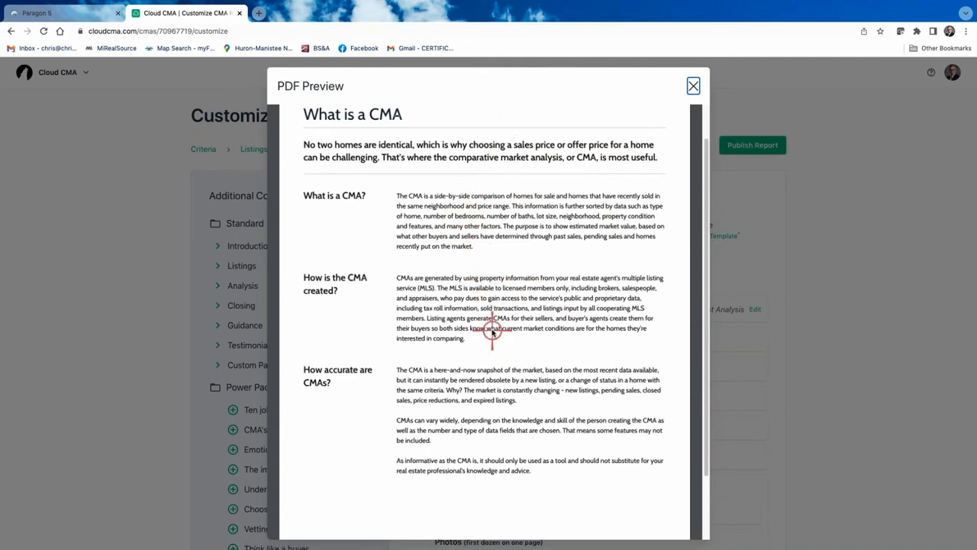
Change the report theme to Modern Vivid Blue & Gray
click(692, 85)
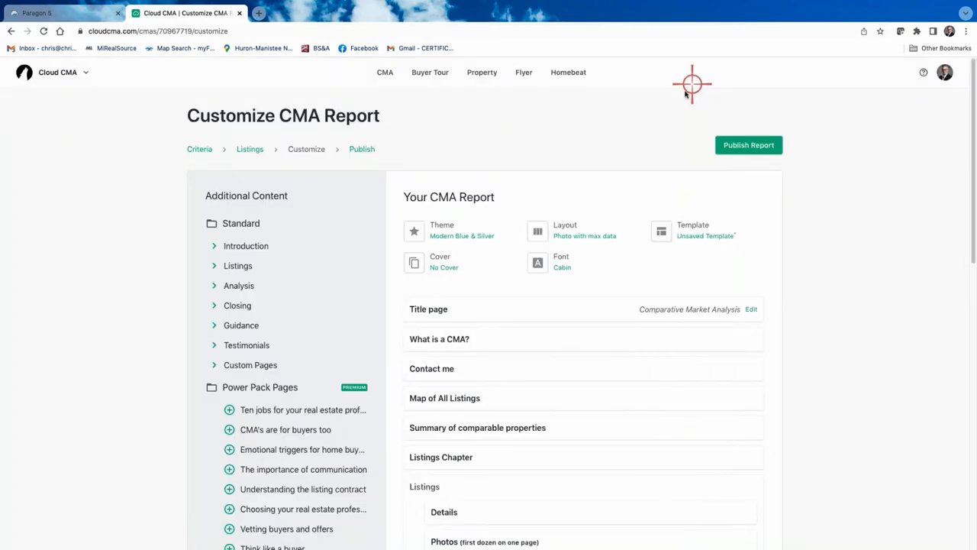
click(463, 232)
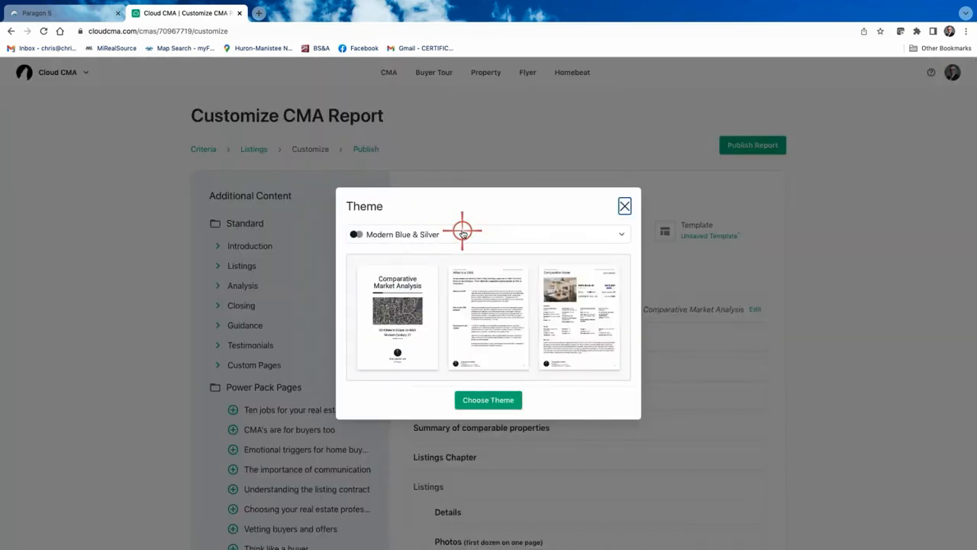
click(488, 401)
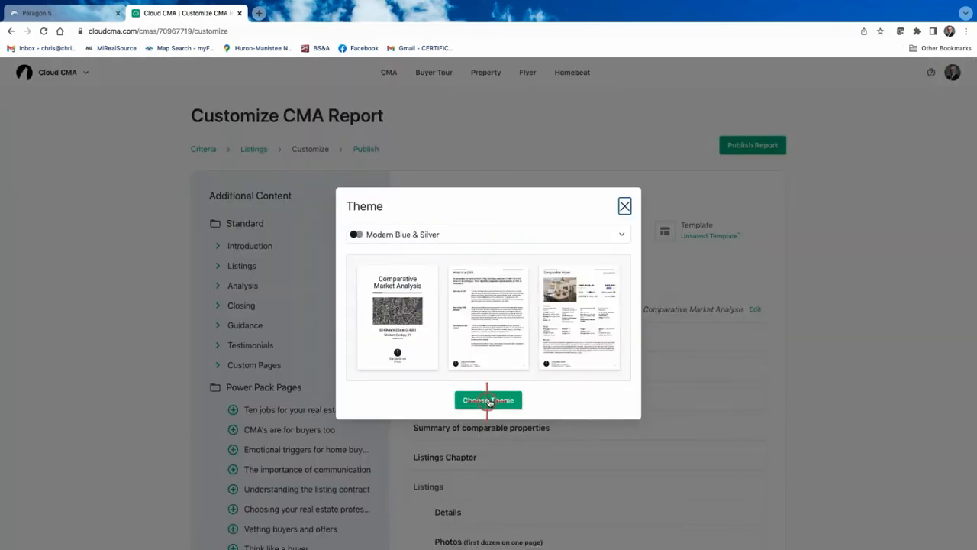
click(623, 234)
scroll(447, 317, down, 3)
scroll(447, 315, up, 10)
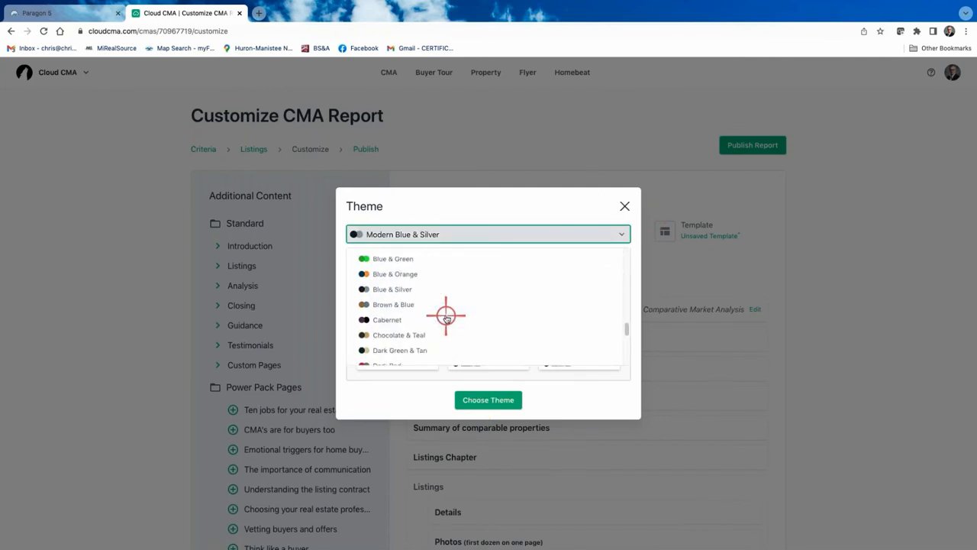
scroll(448, 315, up, 3)
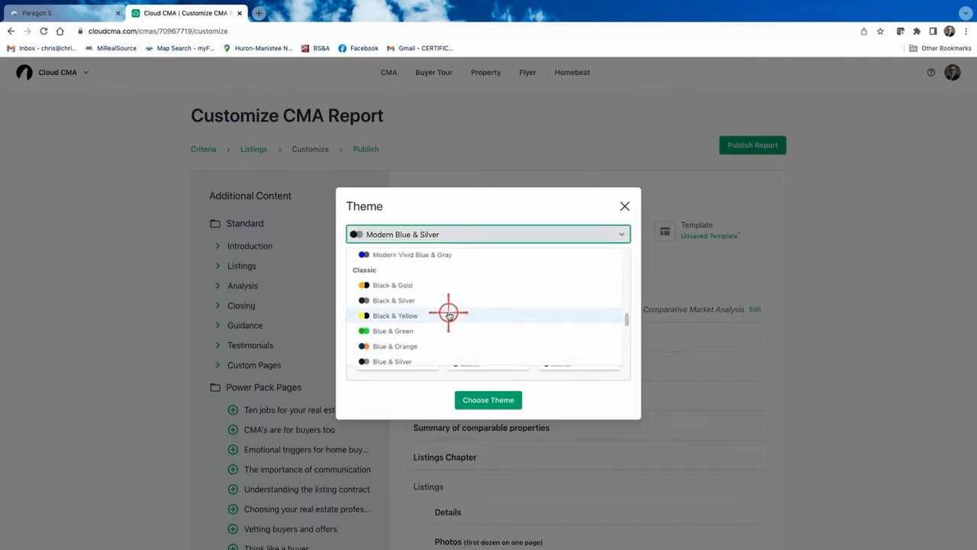
click(421, 257)
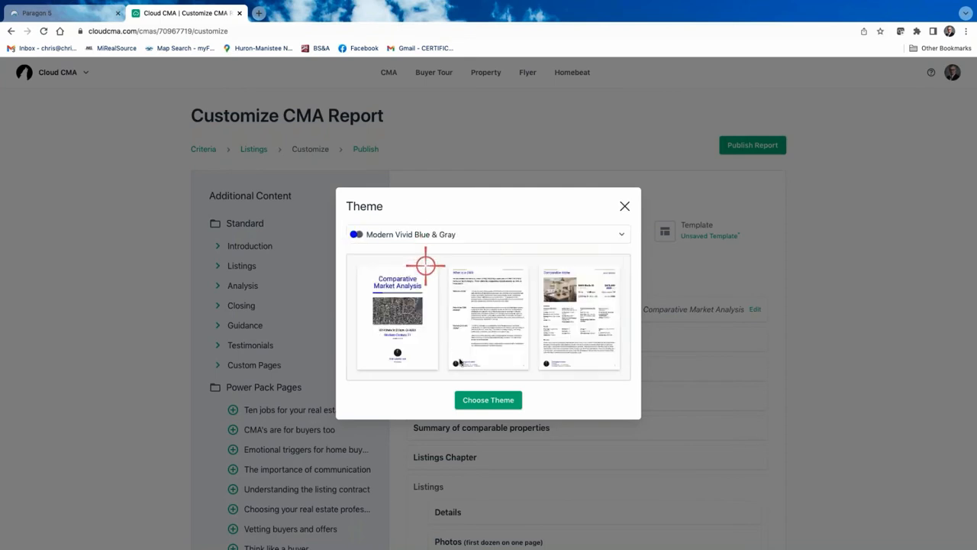
click(500, 400)
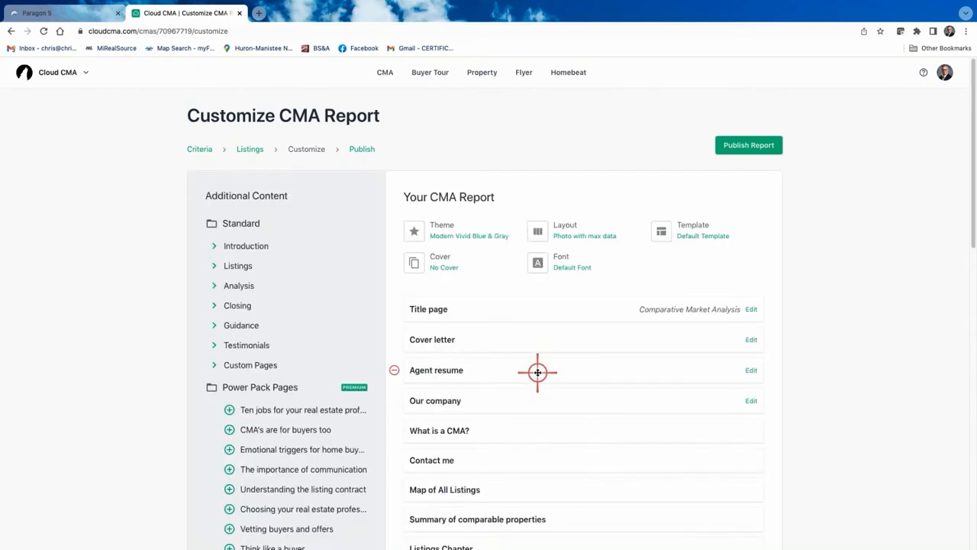
Remove Cover letter, Agent resume and Our company, then review the re-themed What is a CMA? page
click(392, 338)
click(392, 338)
click(392, 339)
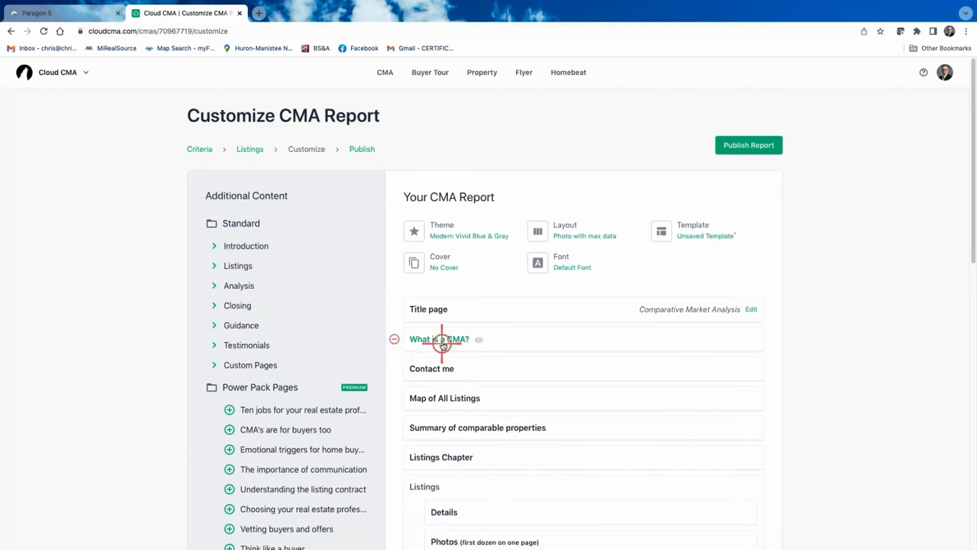
click(441, 340)
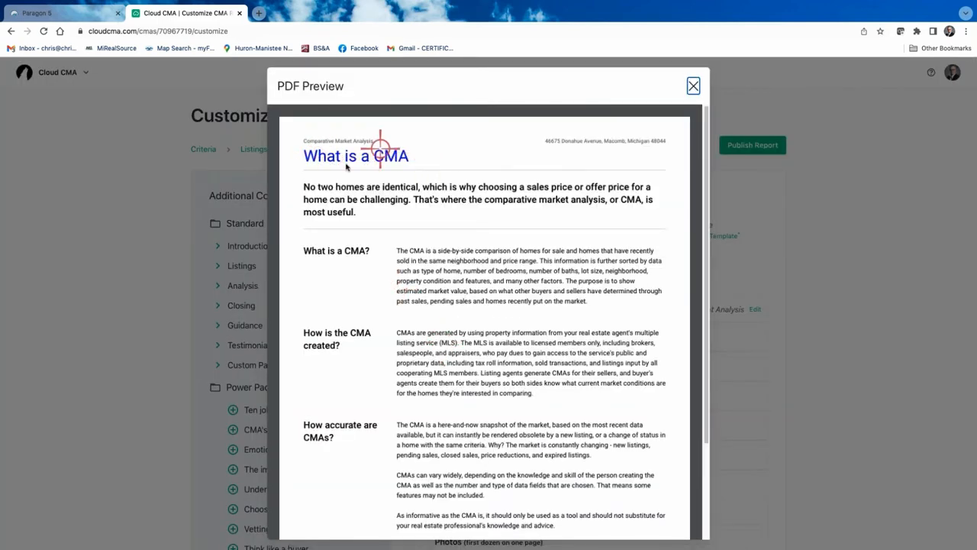
scroll(517, 413, down, 1)
scroll(517, 413, down, 3)
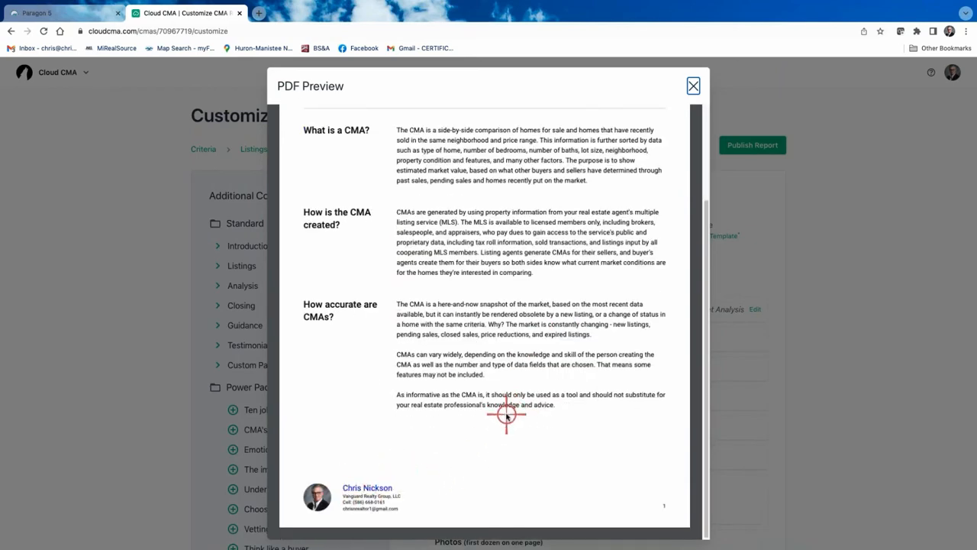
scroll(508, 408, up, 3)
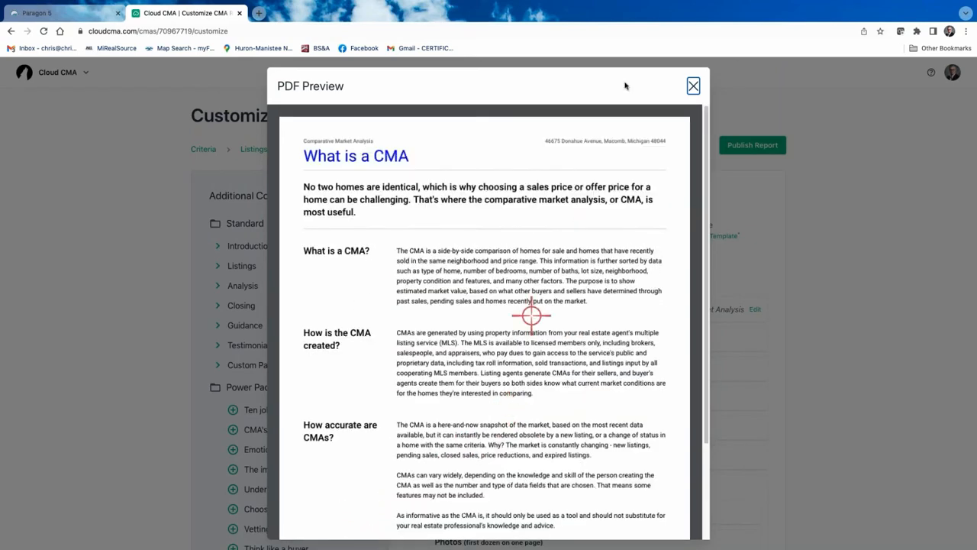
click(695, 85)
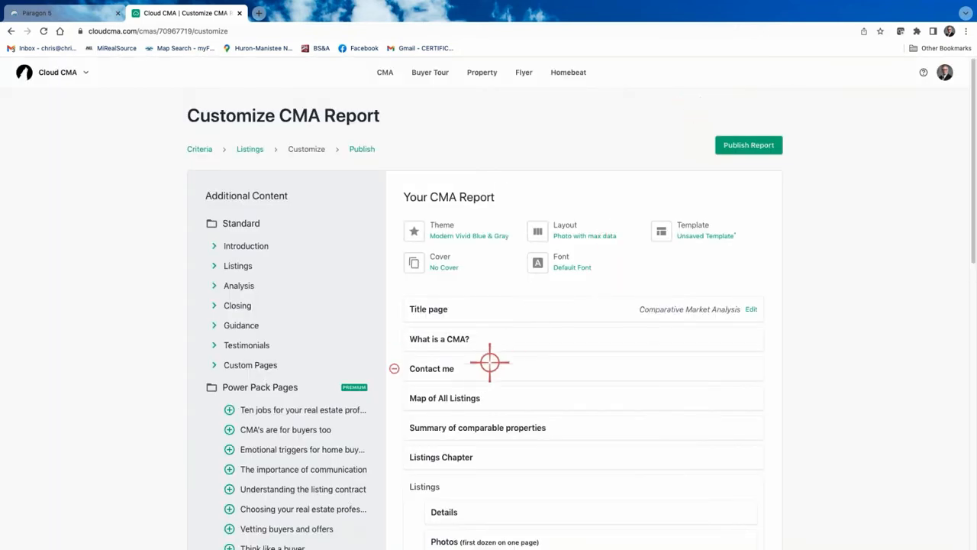
Preview the Contact me and Map of All Listings pages
click(433, 369)
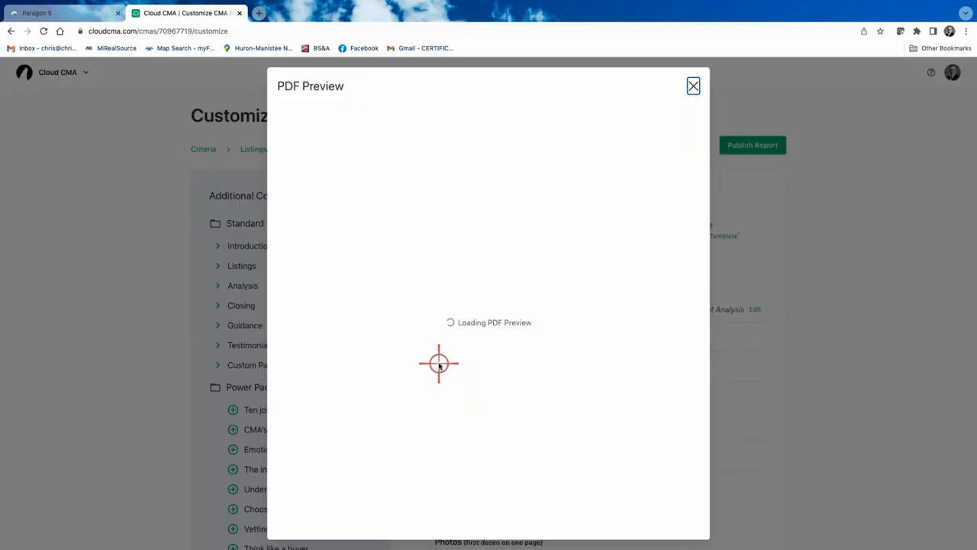
scroll(550, 370, down, 3)
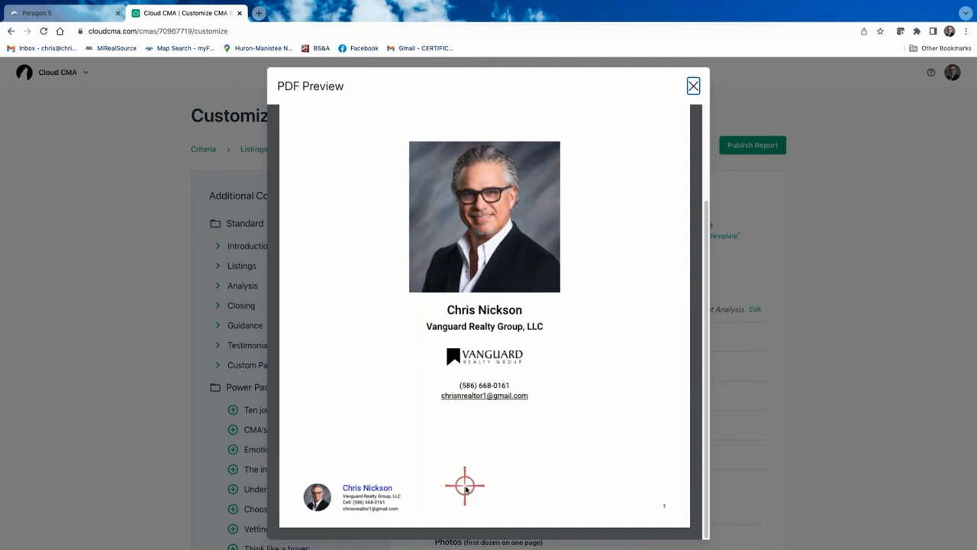
click(694, 87)
scroll(541, 367, down, 2)
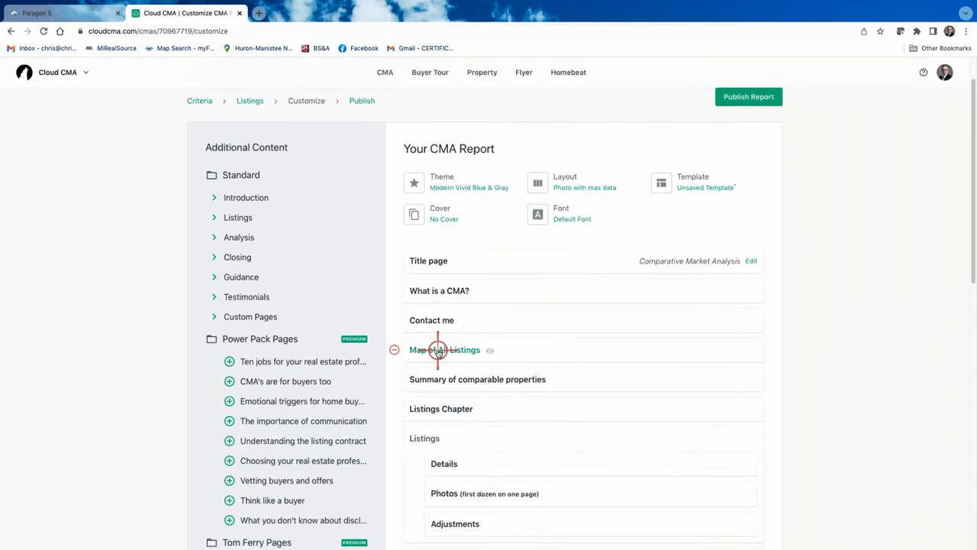
click(439, 351)
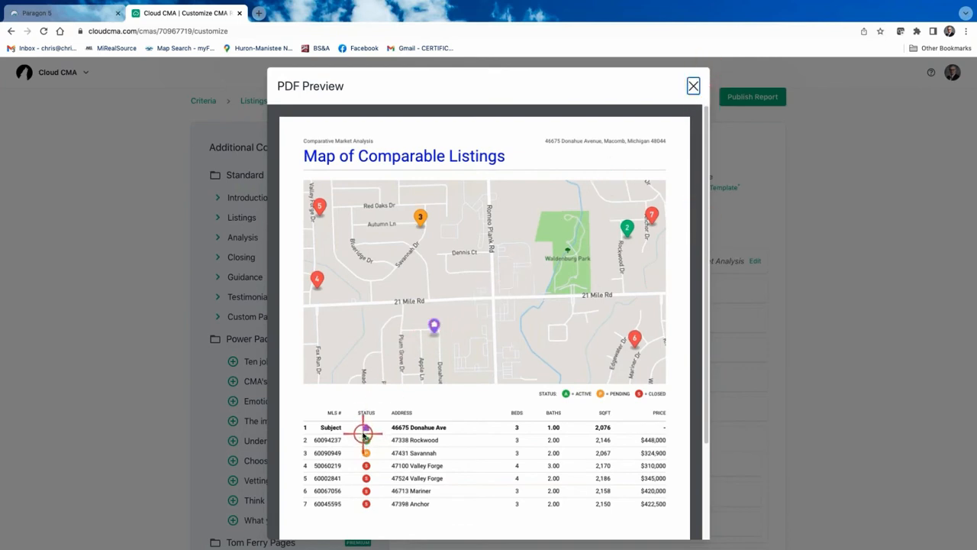
click(693, 86)
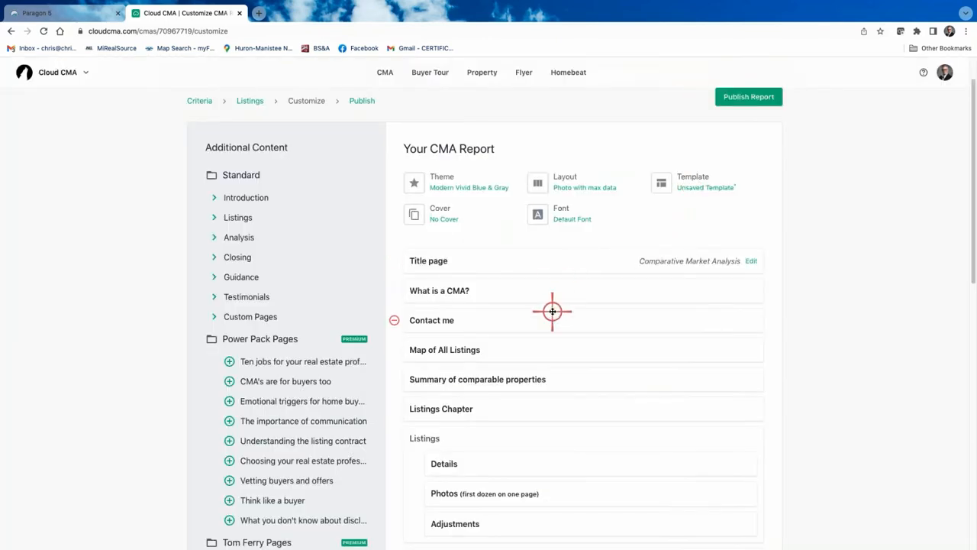
Preview the Summary of Comparable Properties page
scroll(552, 310, down, 3)
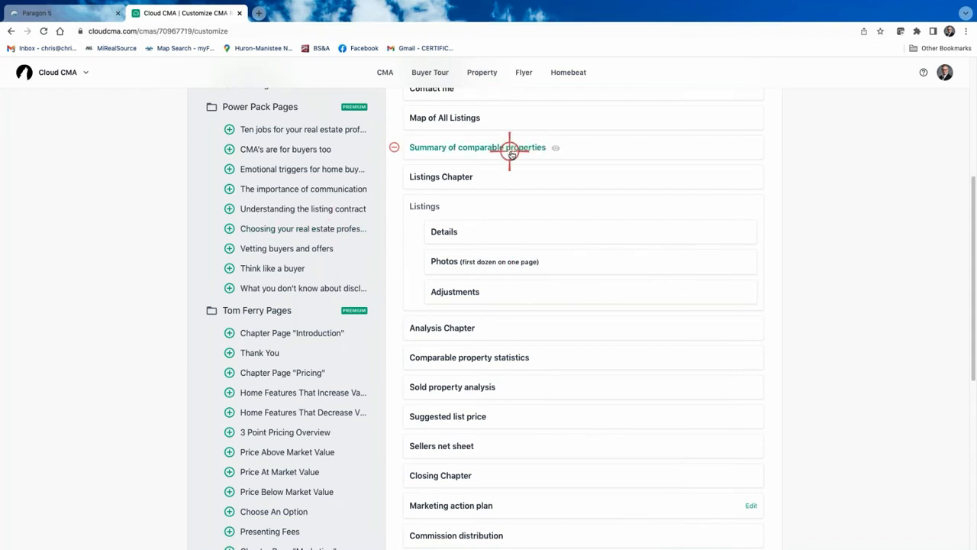
scroll(489, 164, up, 1)
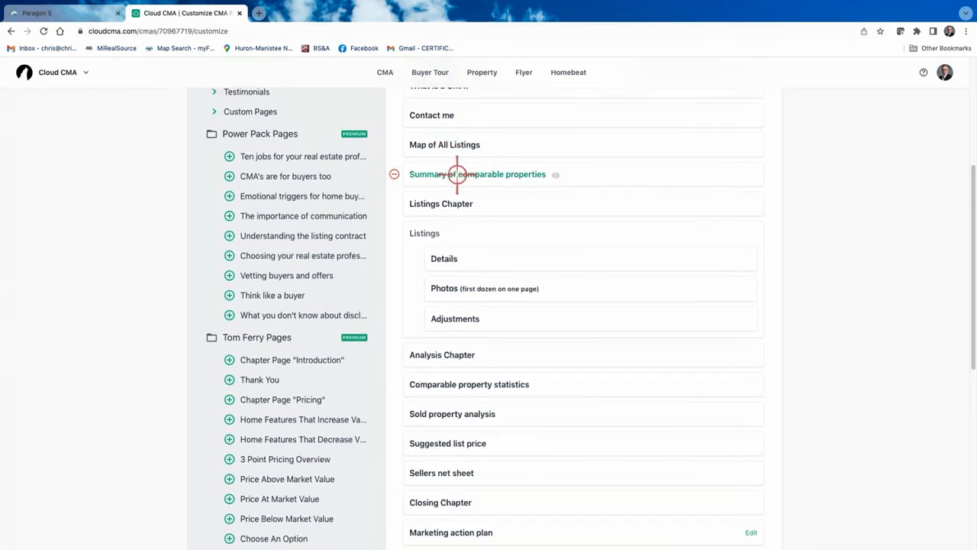
click(466, 175)
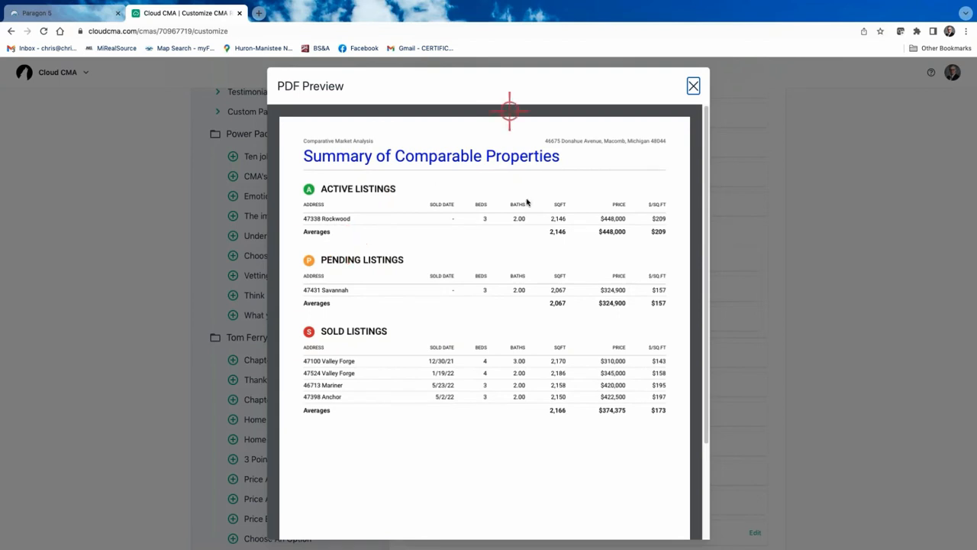
scroll(524, 240, down, 5)
scroll(524, 243, up, 5)
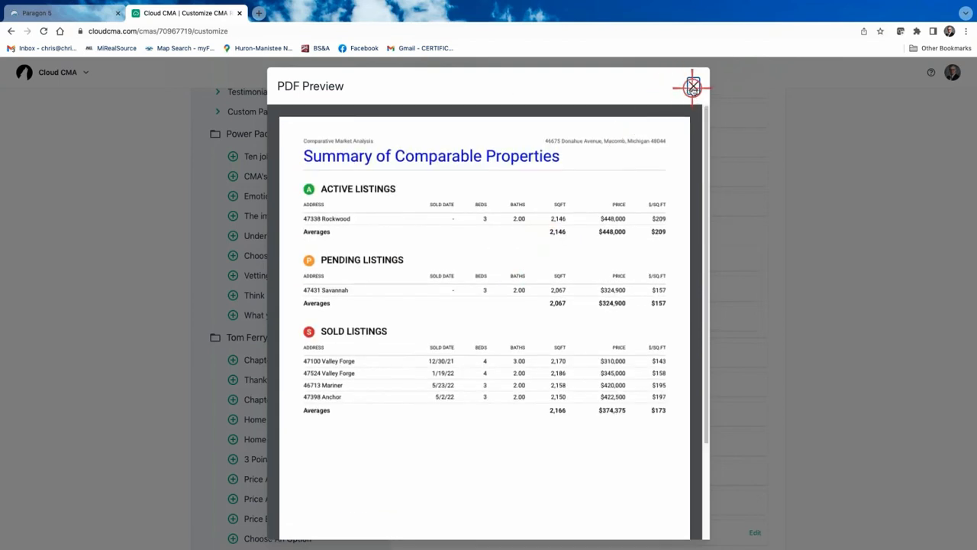
click(693, 86)
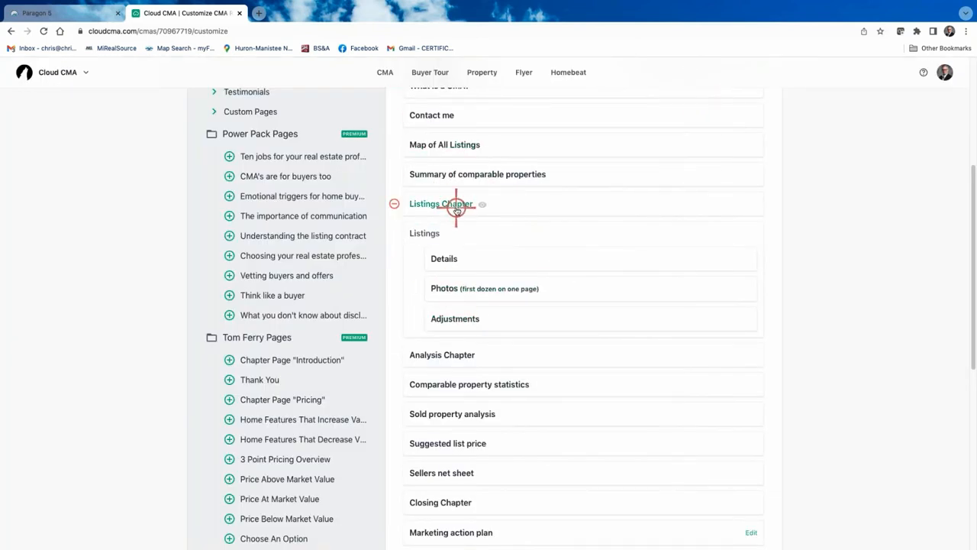
Preview the listing Details pages
click(447, 259)
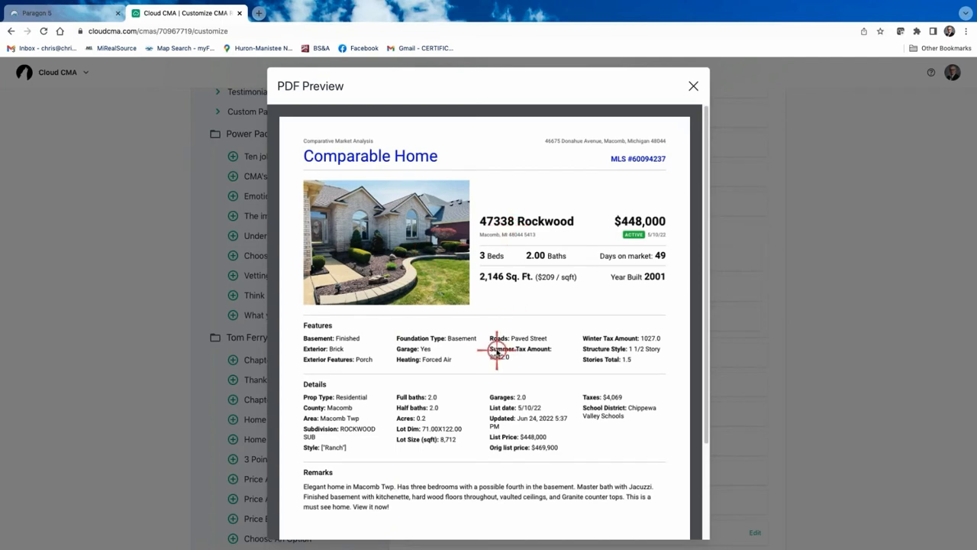
scroll(499, 349, down, 2)
scroll(345, 379, up, 1)
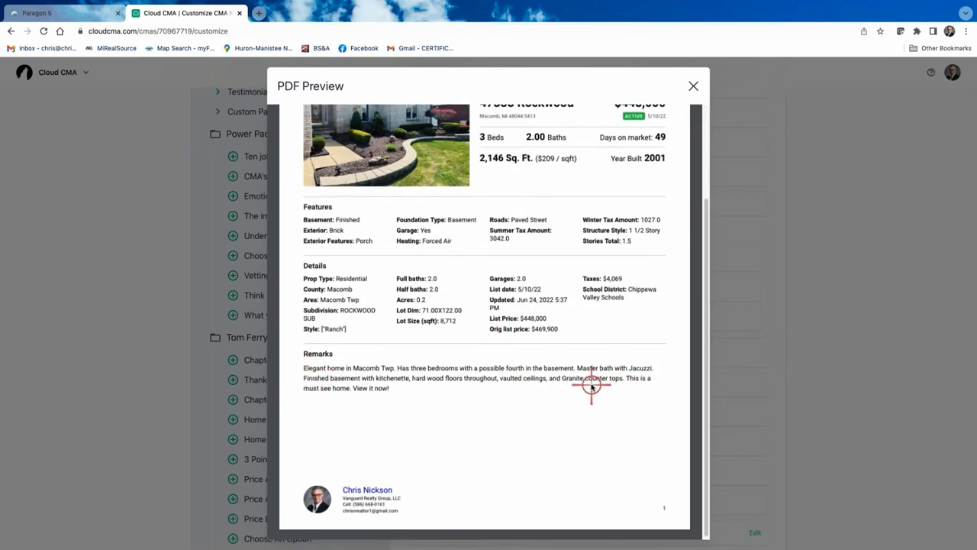
scroll(594, 388, up, 2)
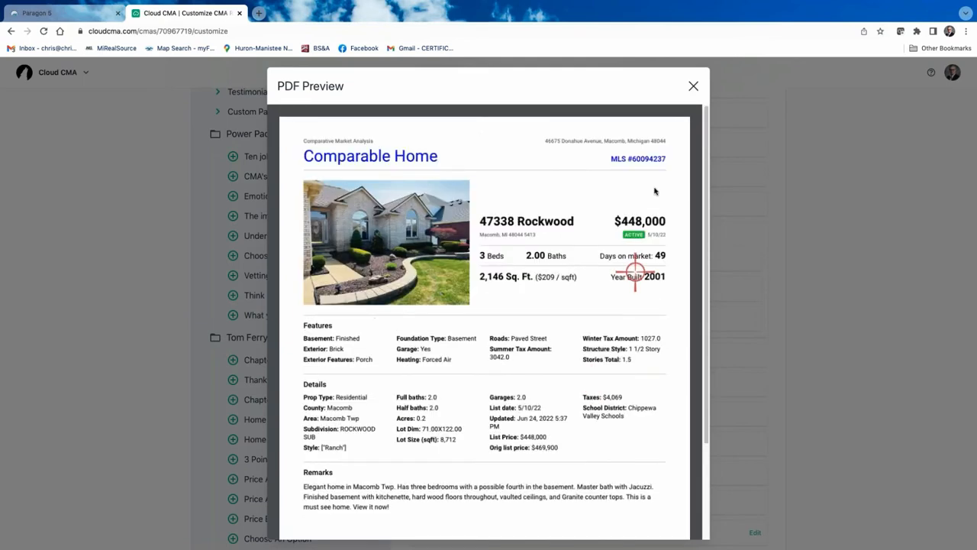
click(694, 86)
Preview the Photos (first dozen on one page) page
click(451, 289)
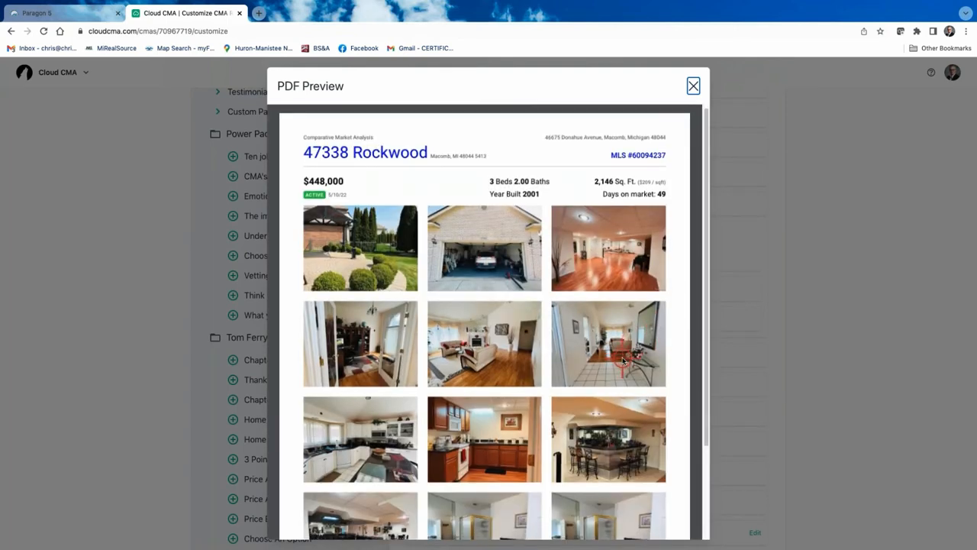
scroll(622, 356, down, 3)
scroll(599, 394, up, 3)
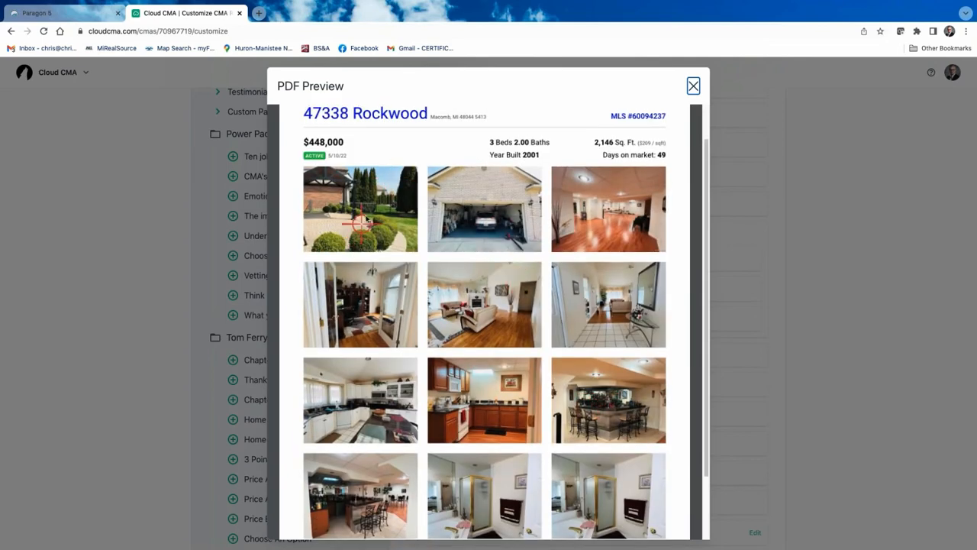
scroll(618, 253, up, 1)
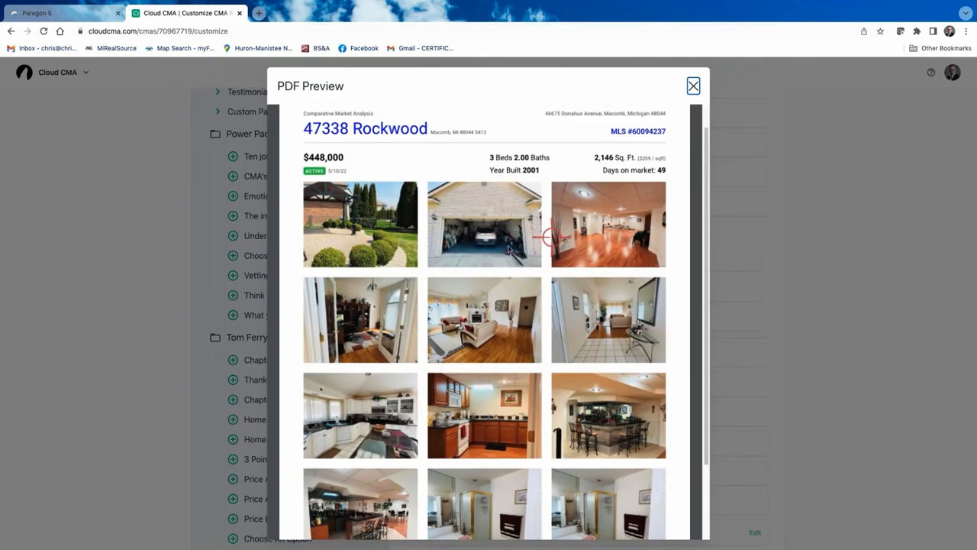
scroll(552, 398, down, 1)
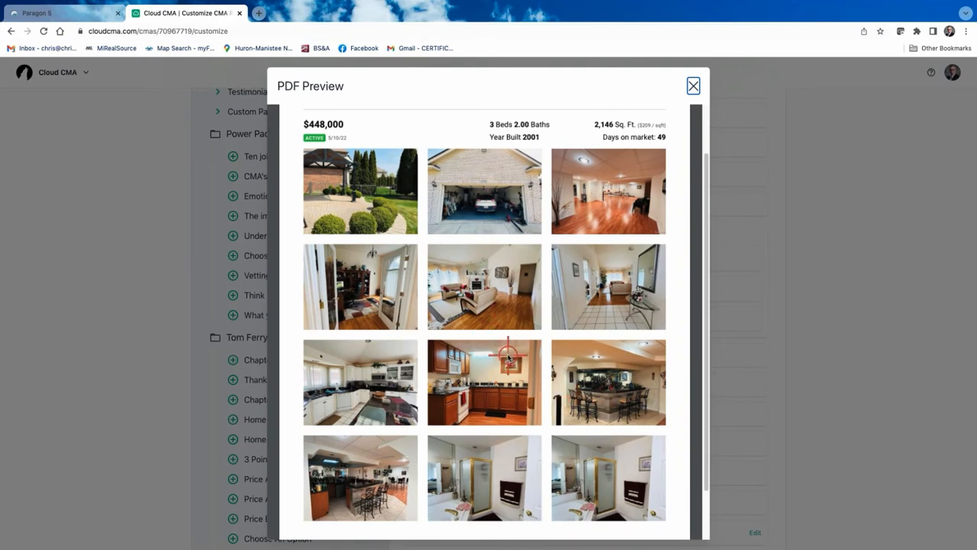
scroll(520, 337, down, 2)
click(692, 84)
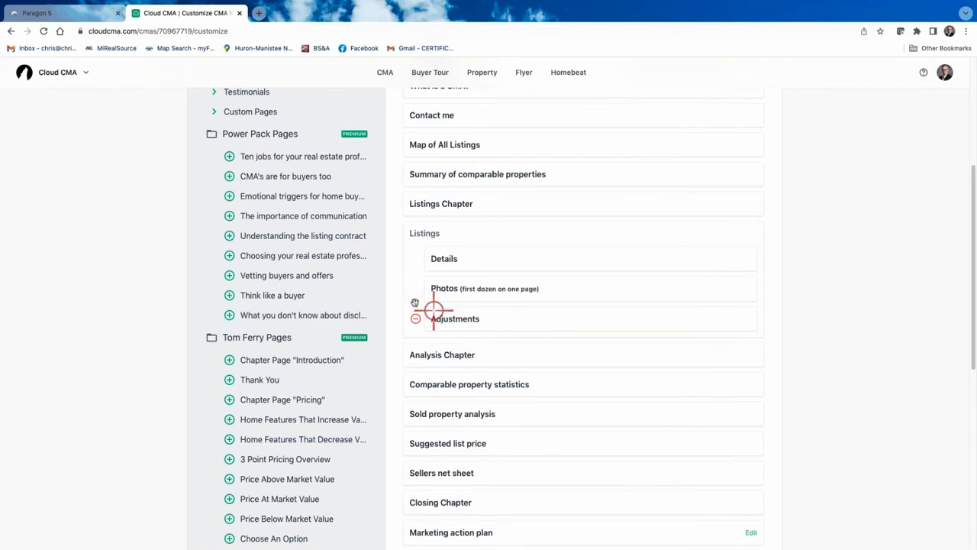
scroll(359, 241, up, 3)
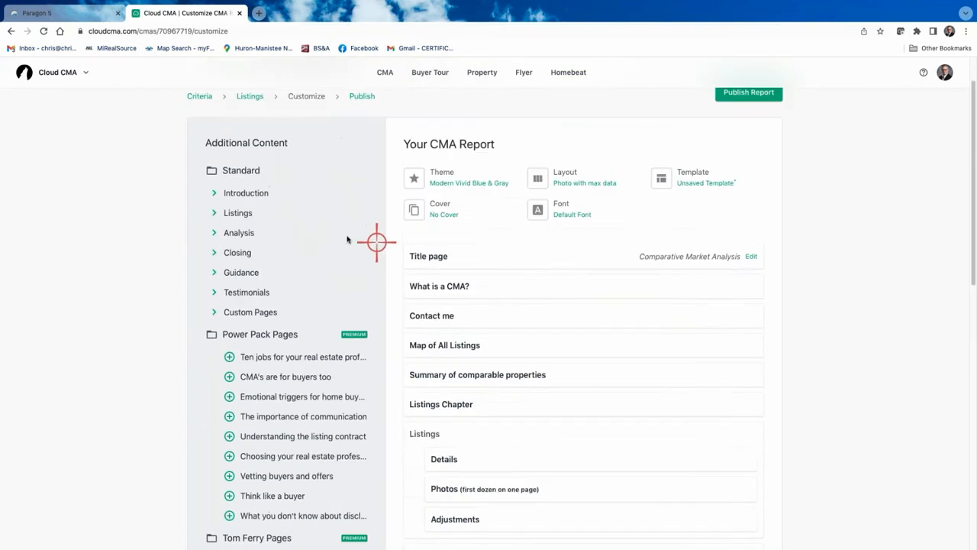
Add the More photos (all the rest) page from the Listings additional content
click(217, 237)
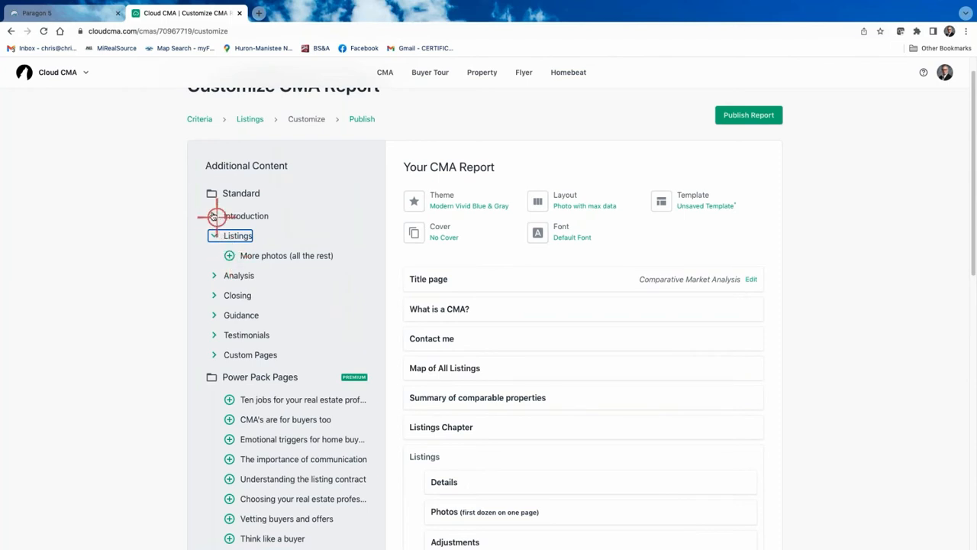
click(214, 236)
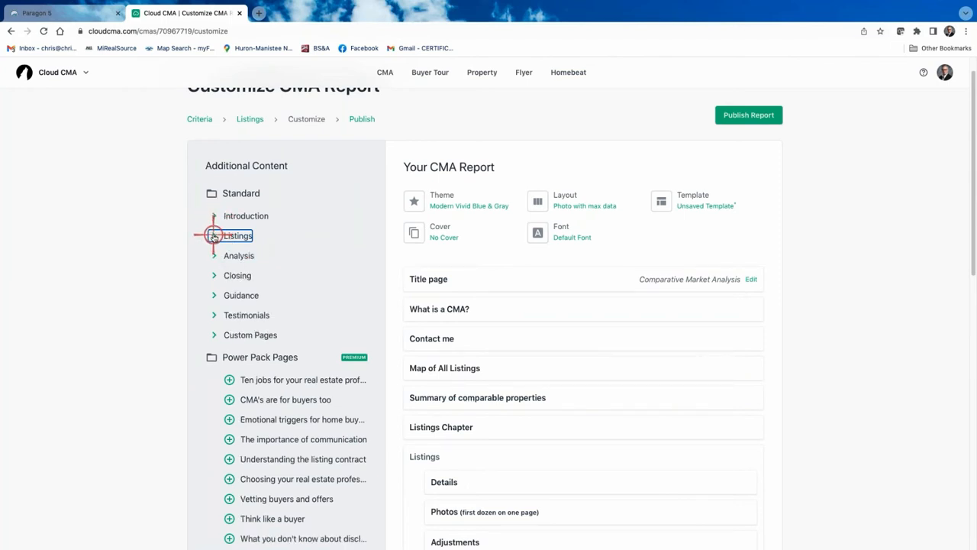
click(214, 236)
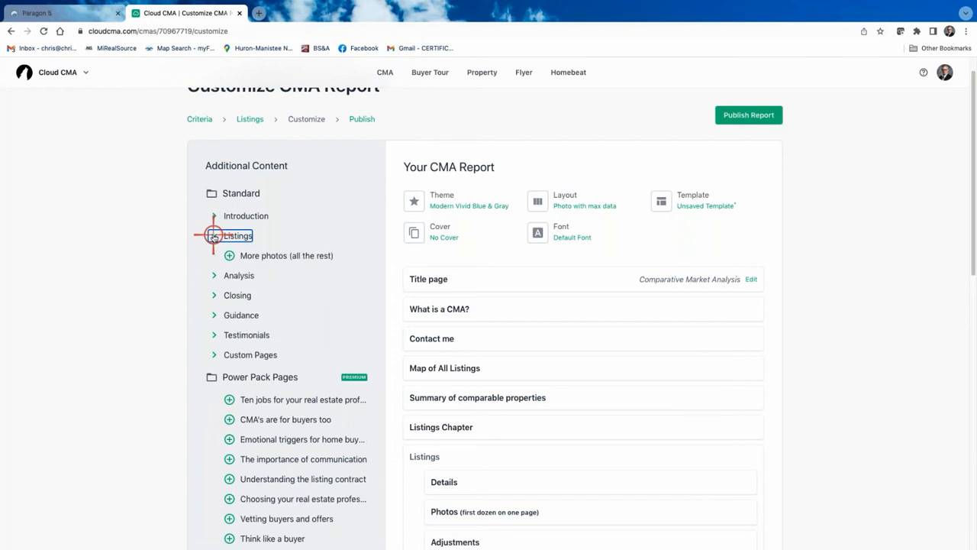
click(214, 275)
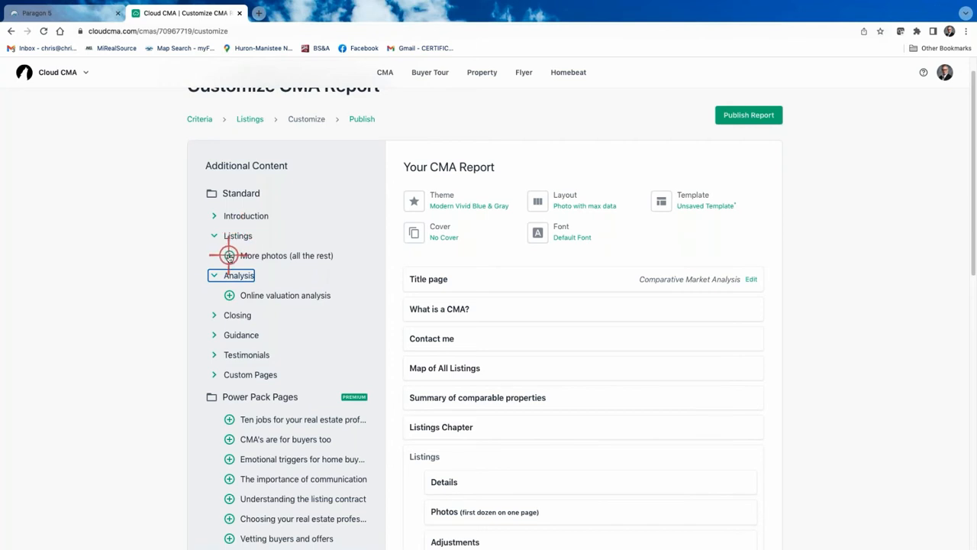
click(230, 255)
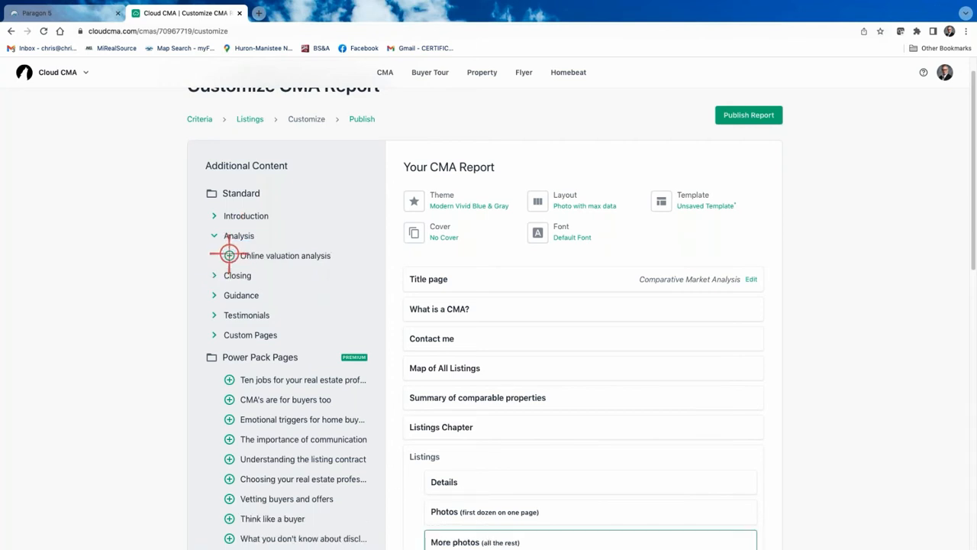
scroll(567, 390, down, 1)
scroll(567, 390, down, 3)
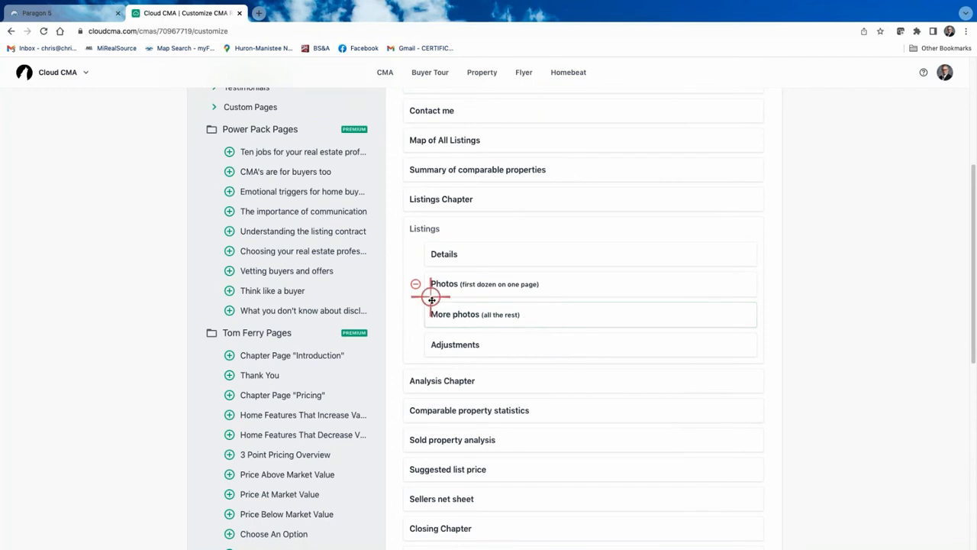
Preview the More photos page with the comparable's remaining ten photos
click(464, 314)
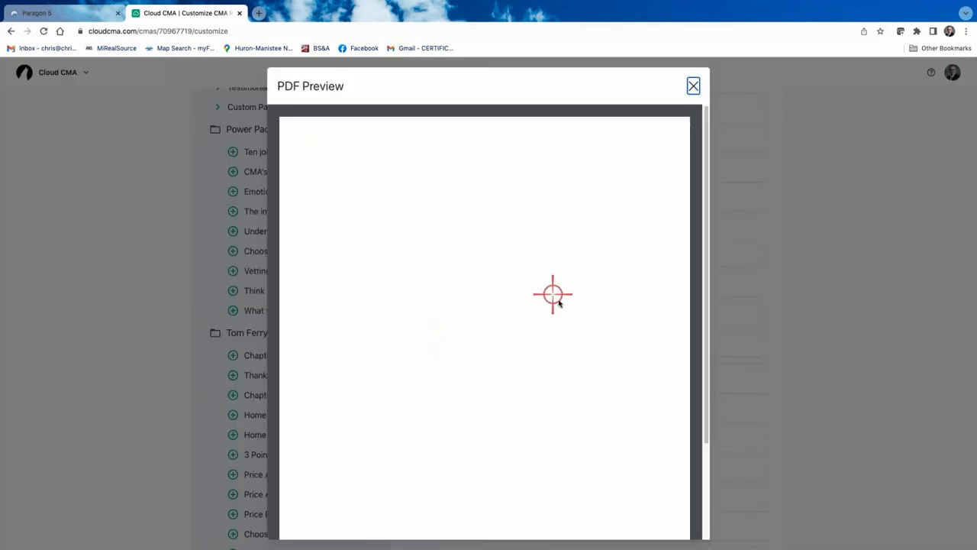
scroll(568, 302, down, 3)
scroll(568, 302, up, 3)
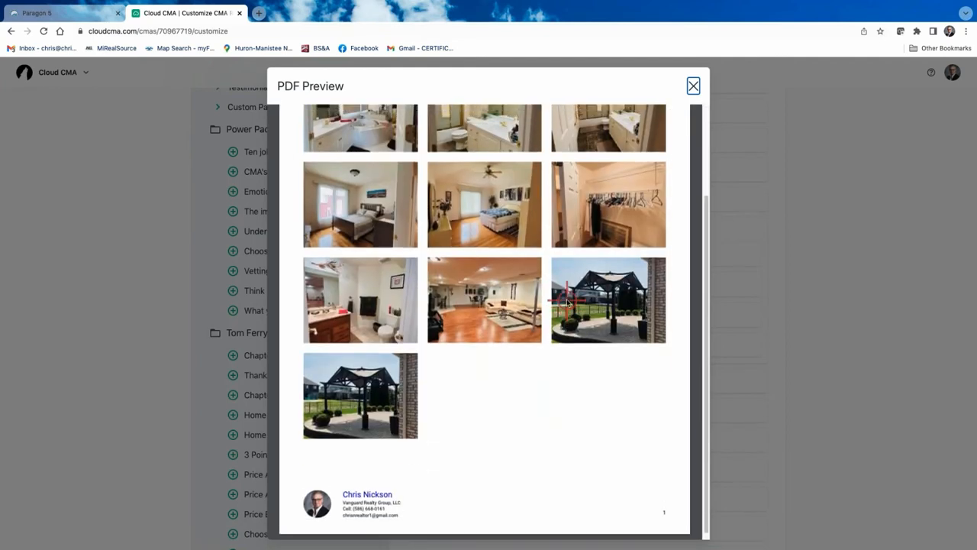
click(692, 87)
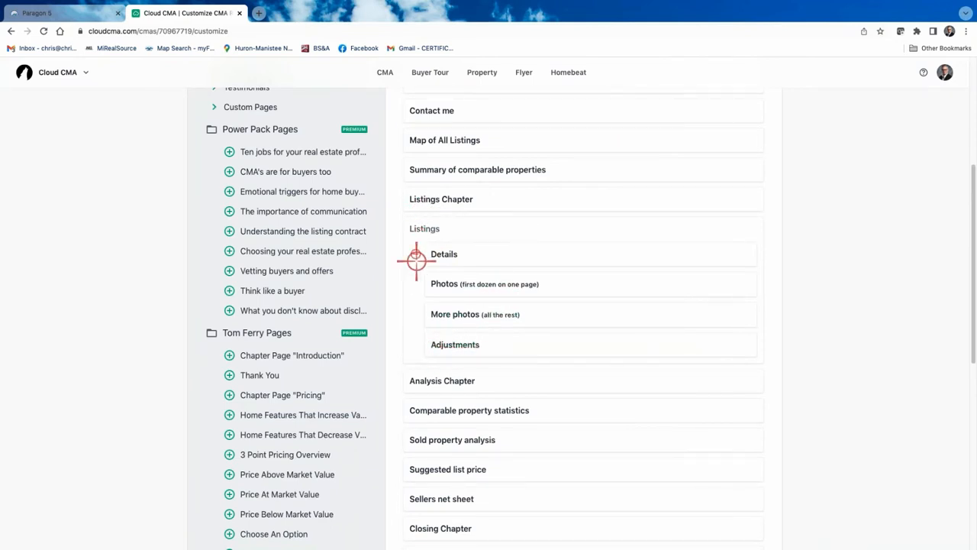
Remove the Adjustments page and preview the Comparable property statistics page
click(416, 346)
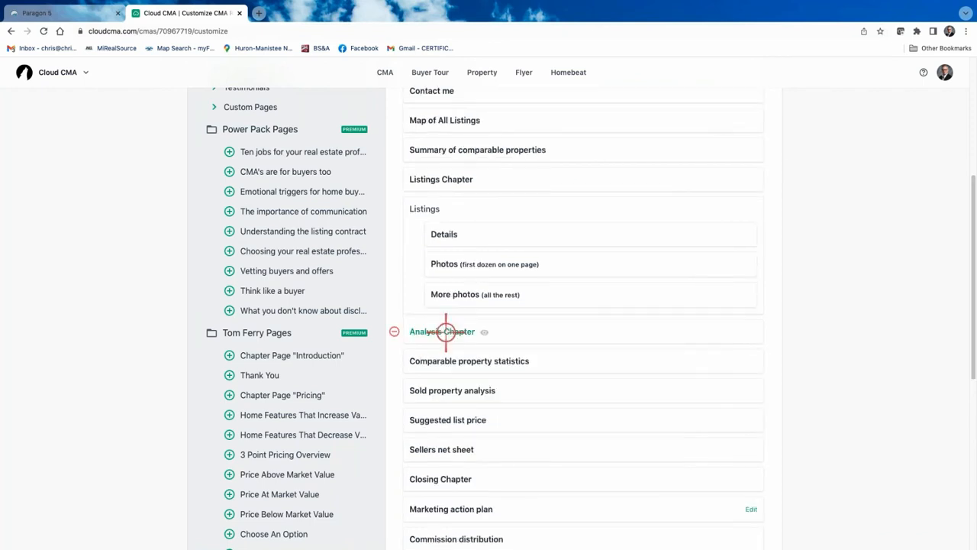
scroll(542, 243, down, 1)
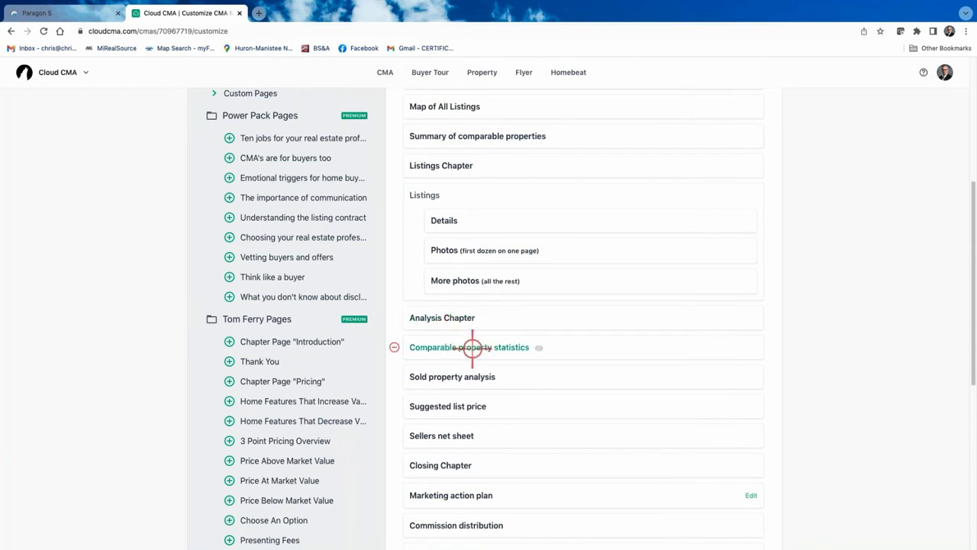
click(457, 346)
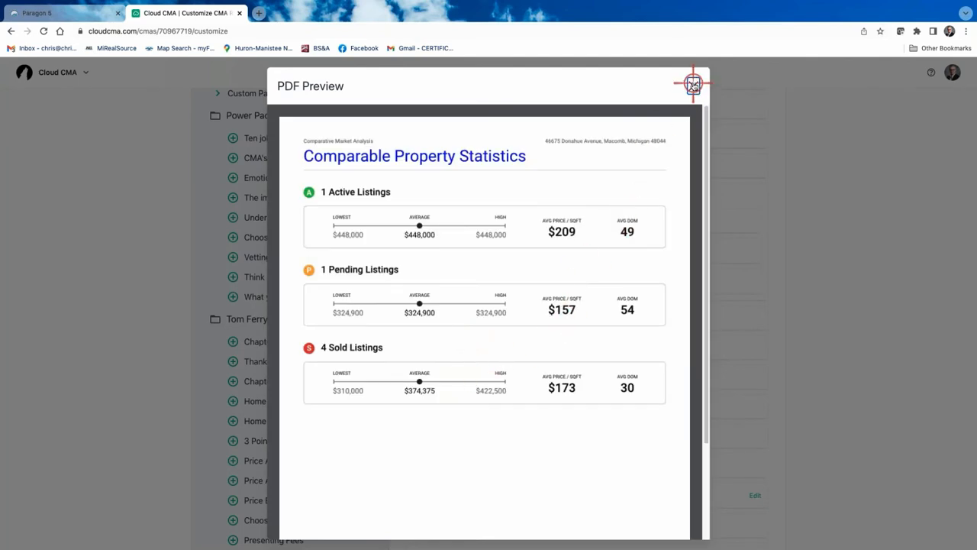
click(693, 84)
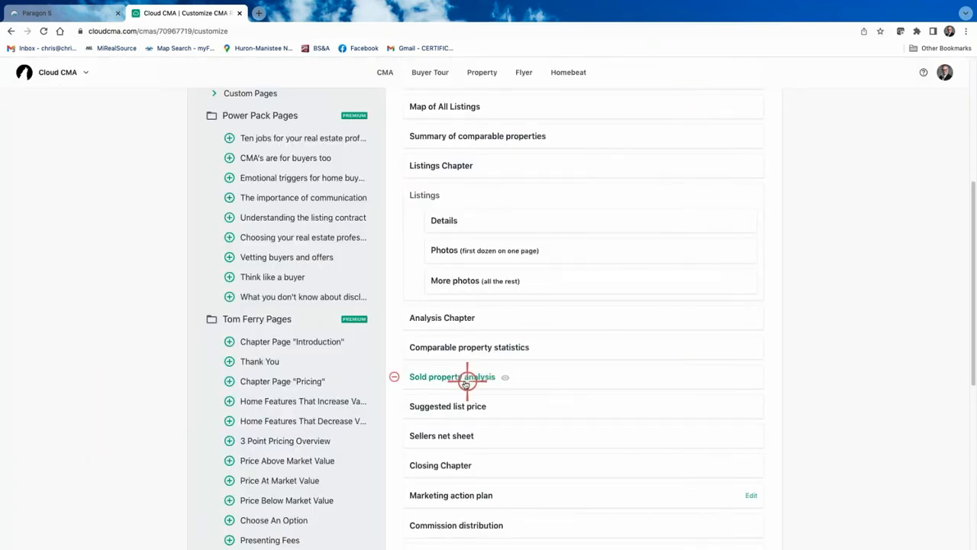
Review the Suggested list price page recommending $448,000 at $215/sqft
scroll(560, 370, down, 2)
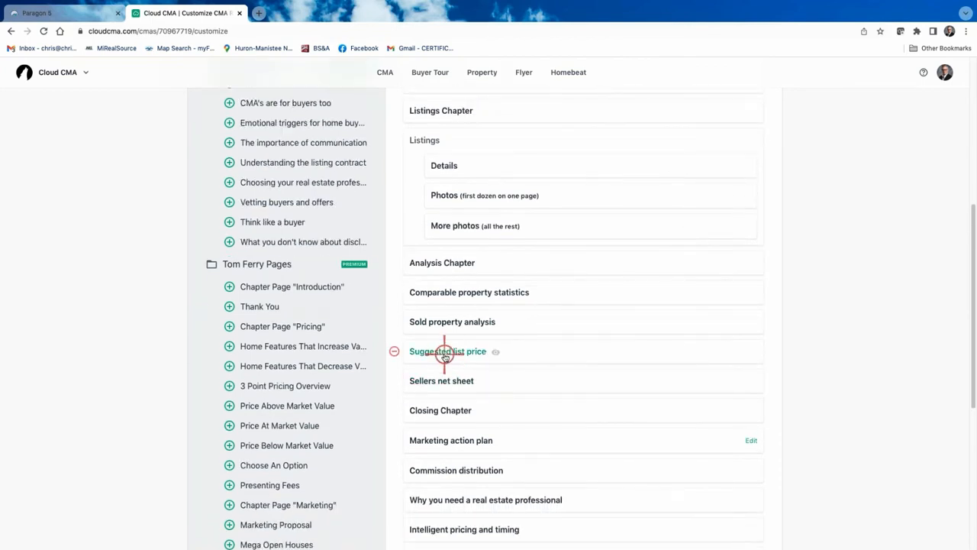
click(445, 353)
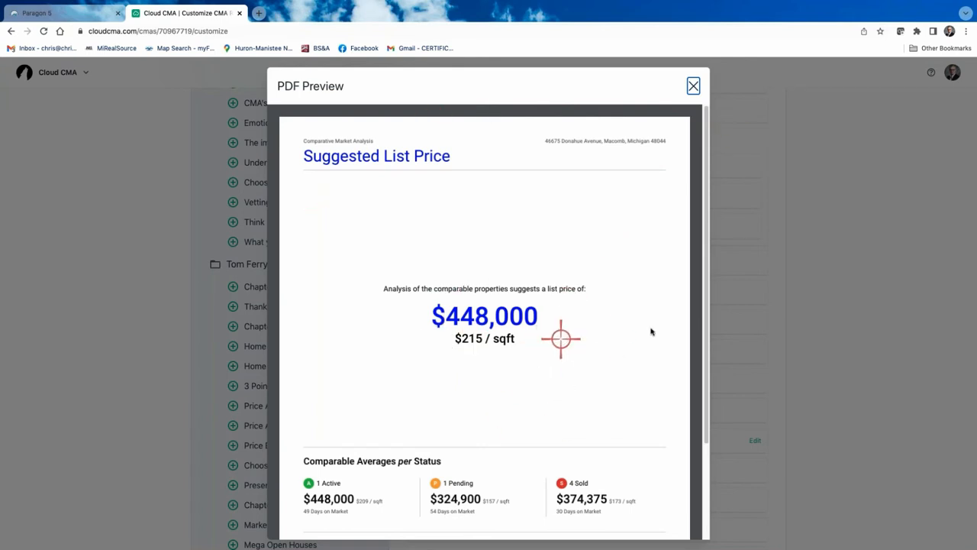
click(694, 88)
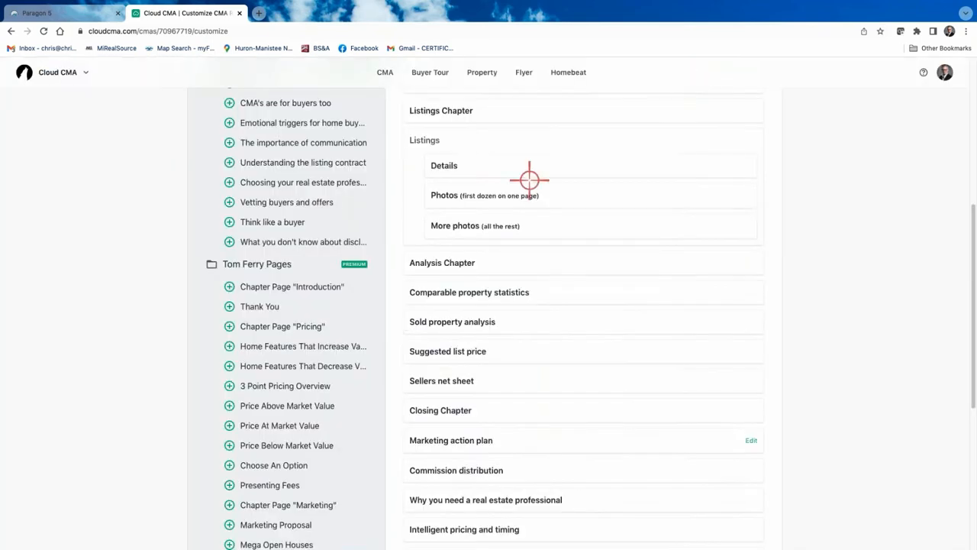
Drop the Suggested list price and Sellers net sheet pages, then look over the remaining page list
click(393, 350)
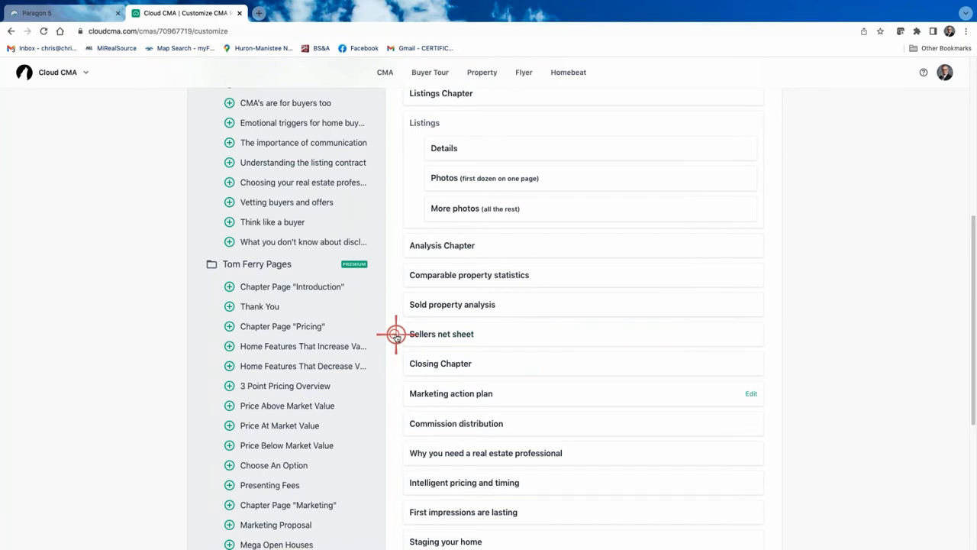
click(395, 334)
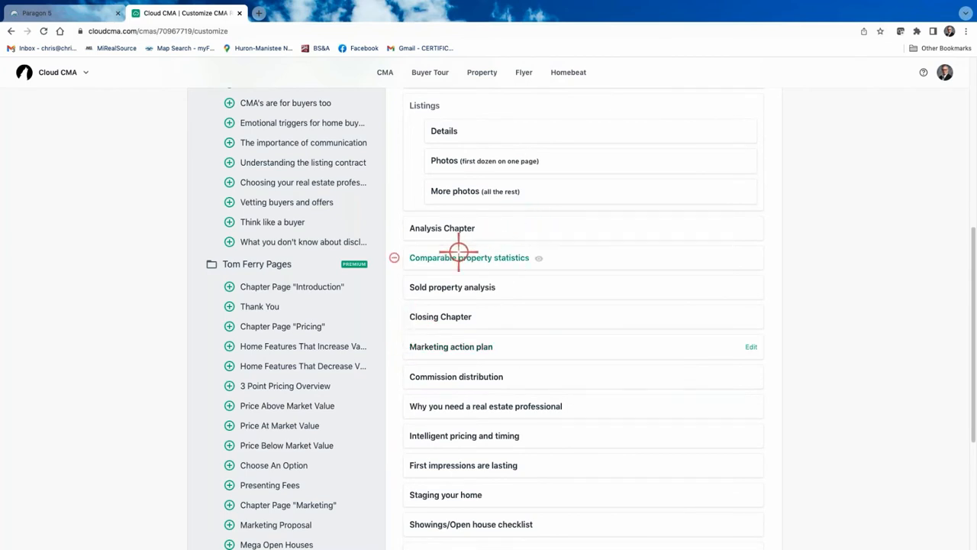
scroll(454, 500, down, 1)
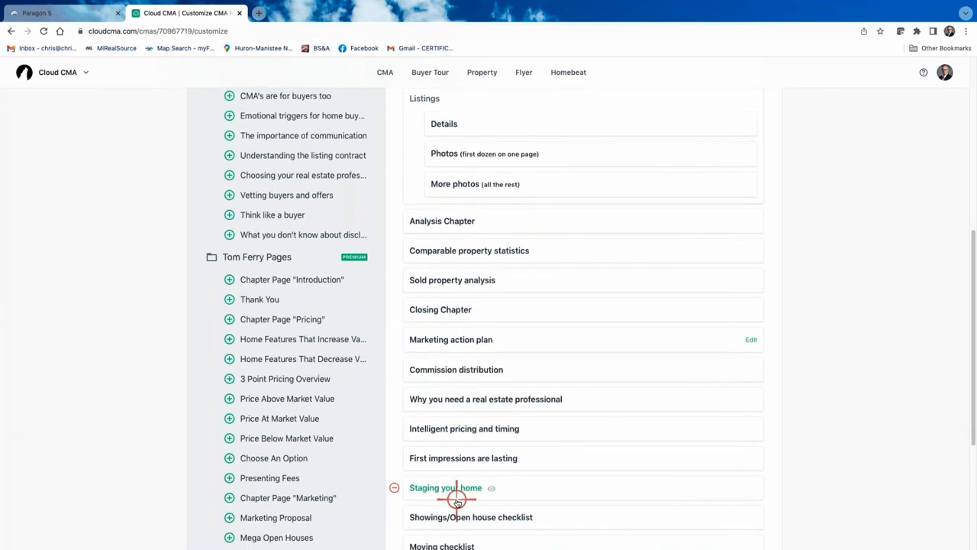
scroll(462, 442, up, 3)
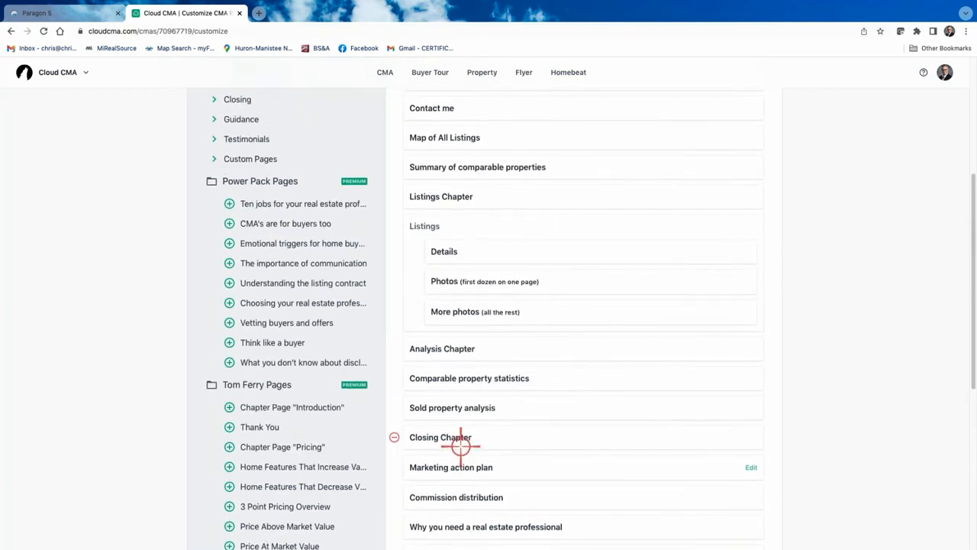
scroll(479, 417, down, 2)
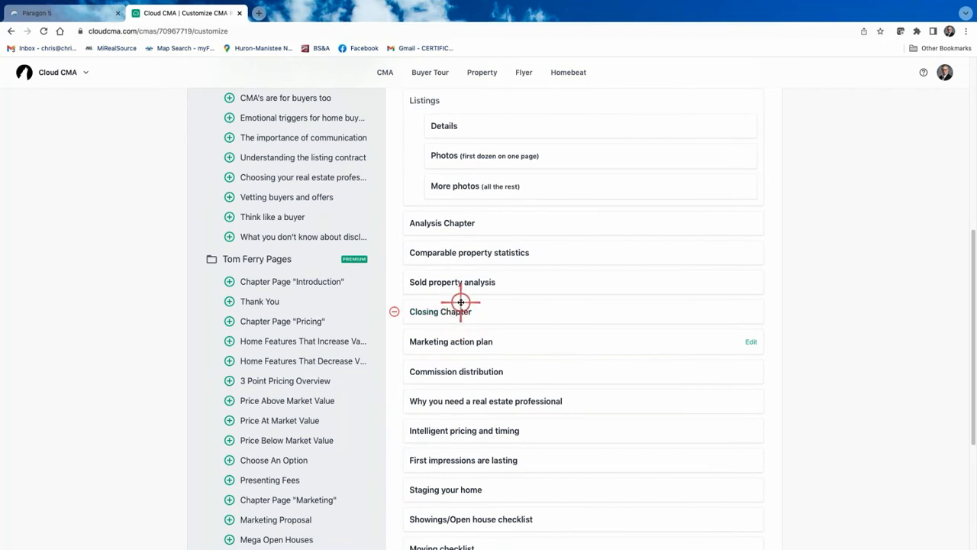
Preview the Commission distribution page, scroll through it and close the preview
click(438, 370)
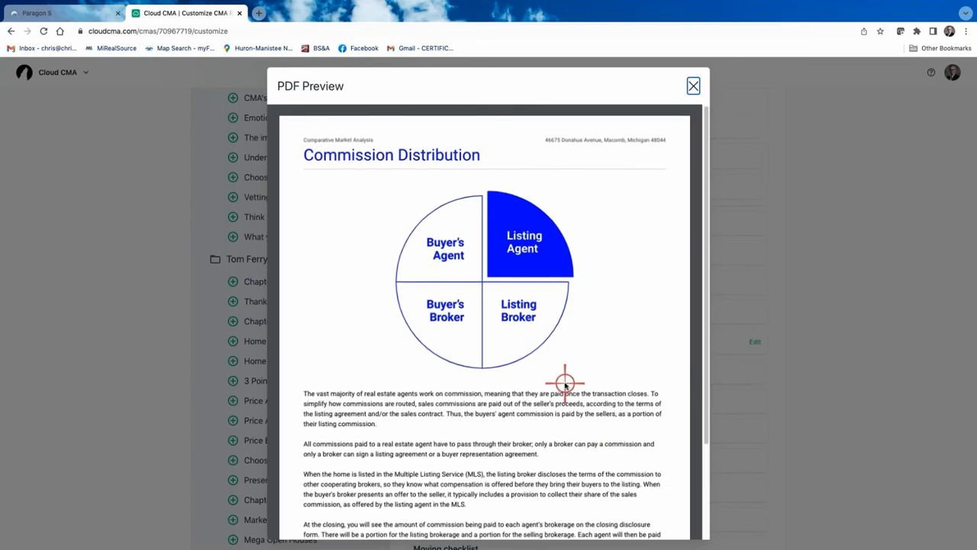
scroll(566, 384, down, 2)
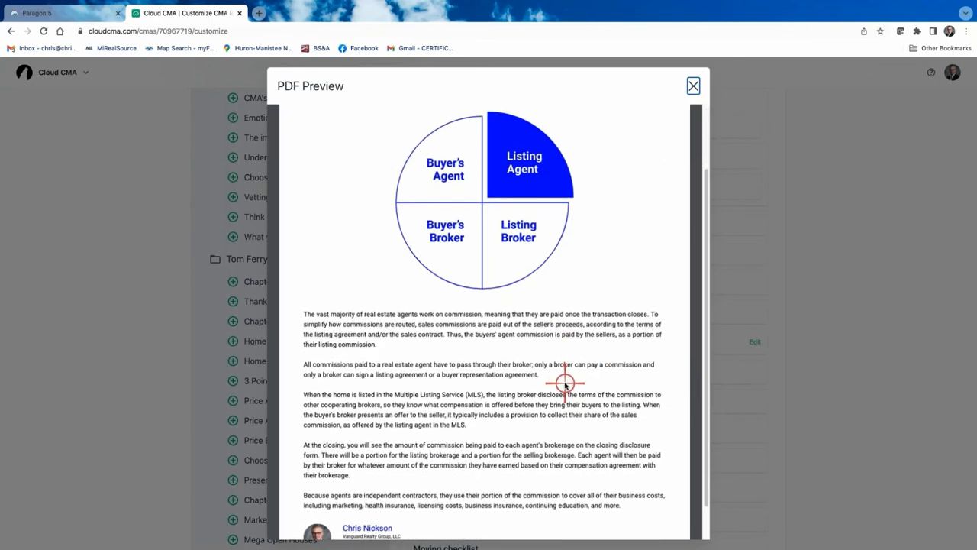
scroll(567, 386, down, 1)
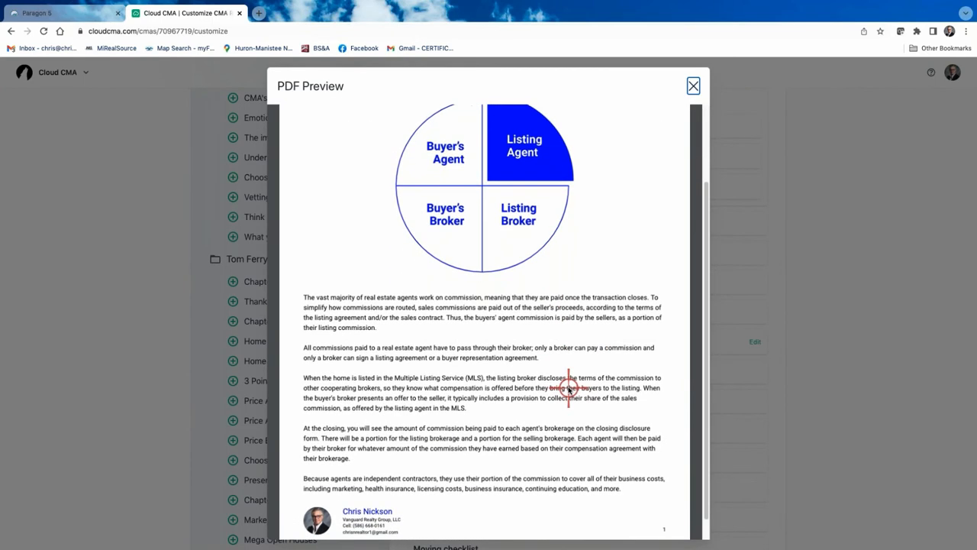
scroll(569, 389, down, 1)
scroll(568, 389, up, 5)
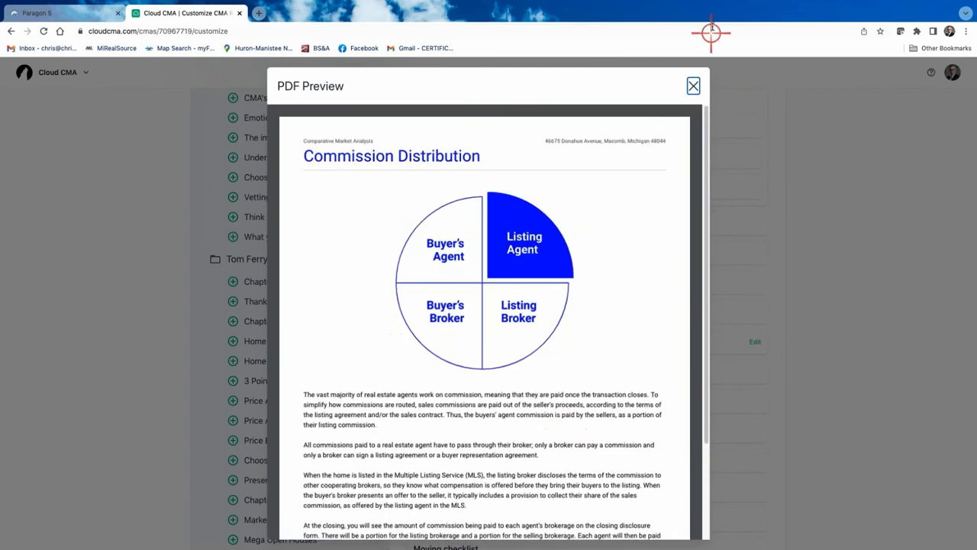
click(693, 85)
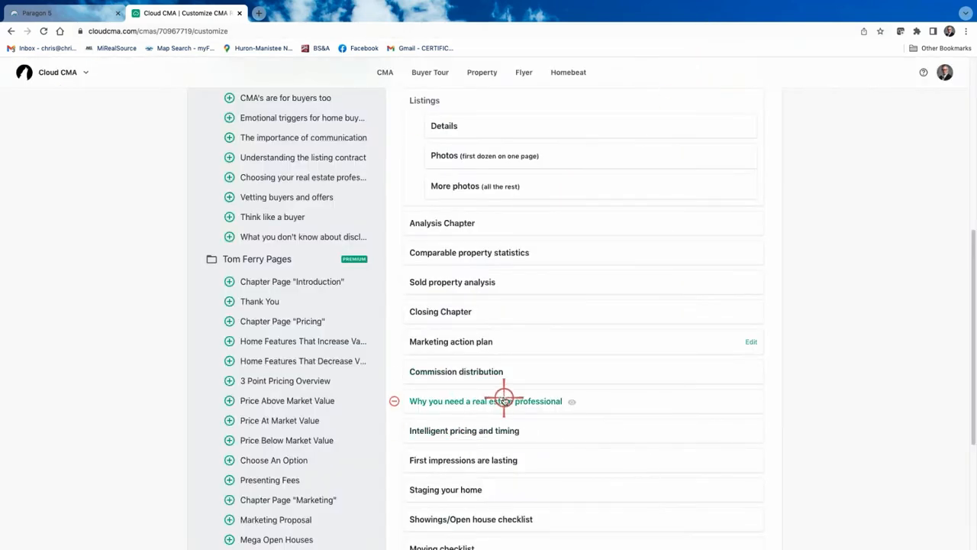
Preview the two Intelligent pricing and timing pages, then close the preview
click(484, 430)
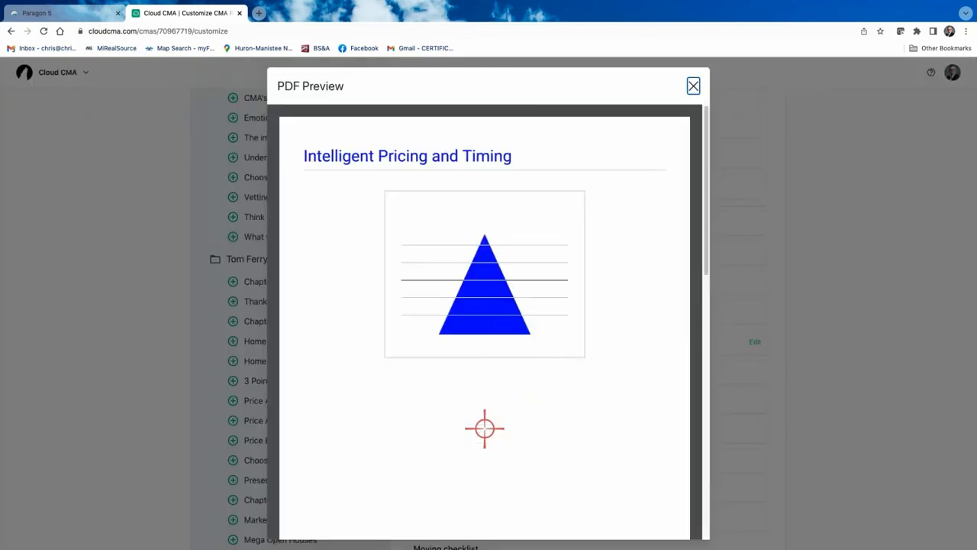
scroll(484, 430, down, 10)
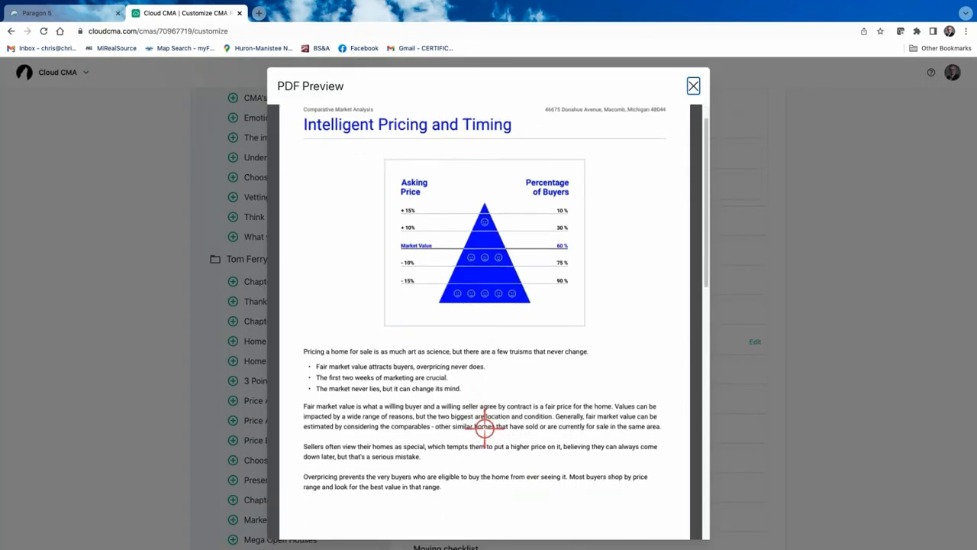
scroll(491, 440, down, 6)
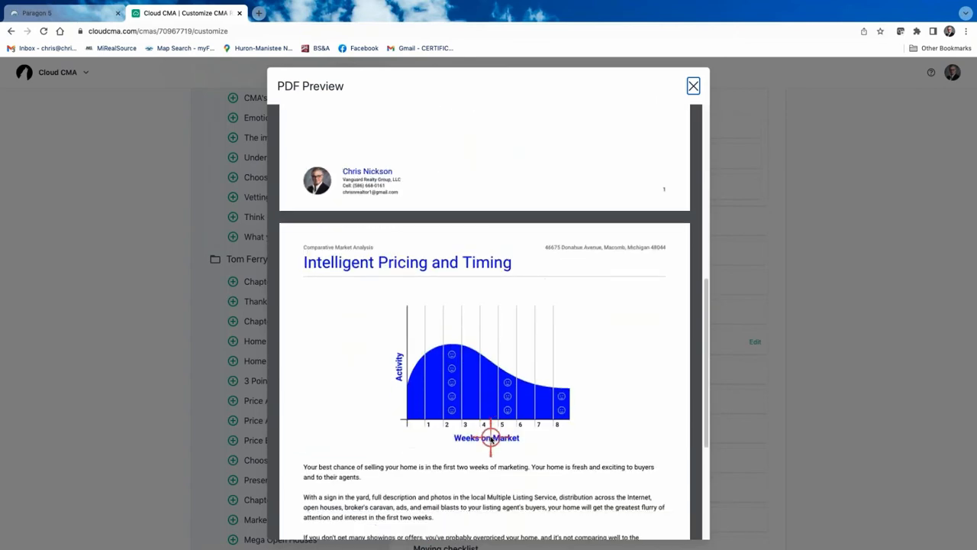
scroll(491, 439, up, 5)
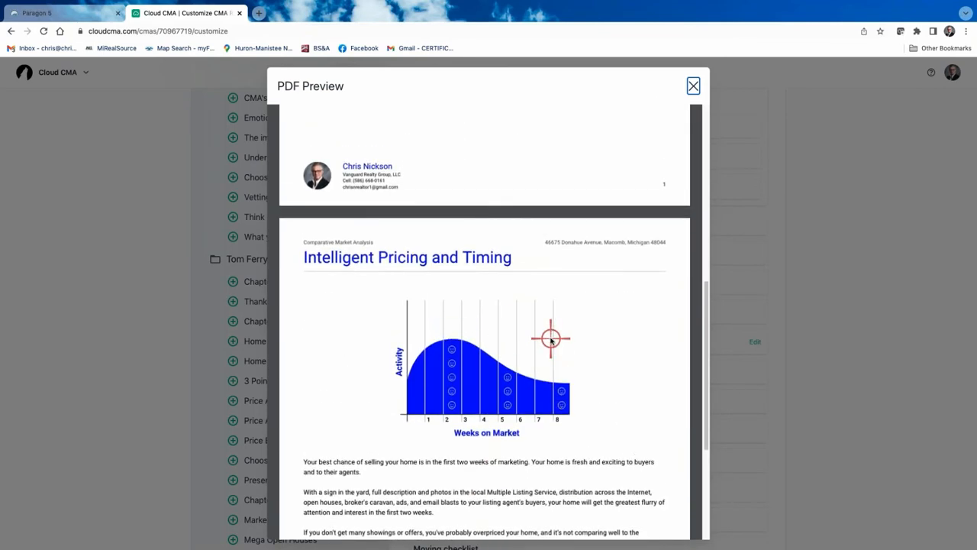
scroll(592, 209, up, 3)
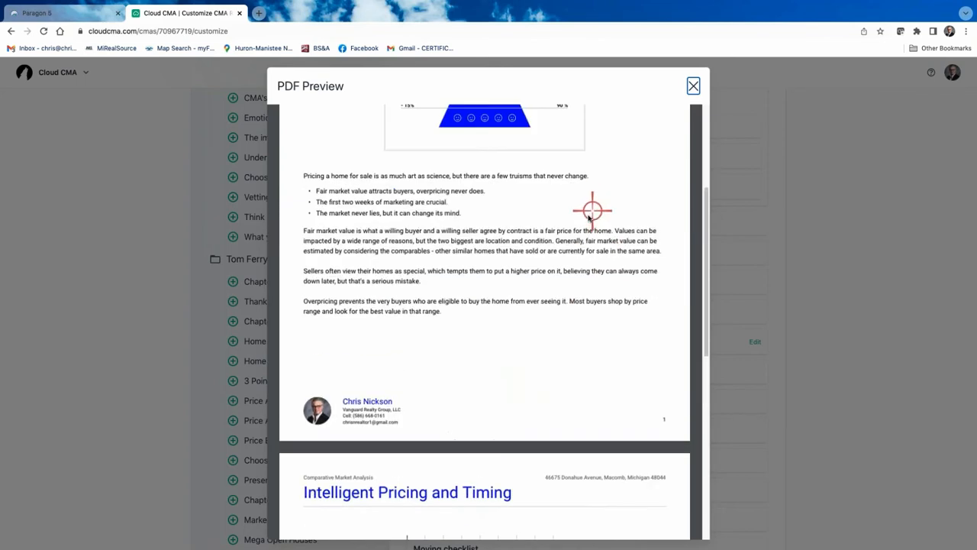
scroll(589, 217, up, 3)
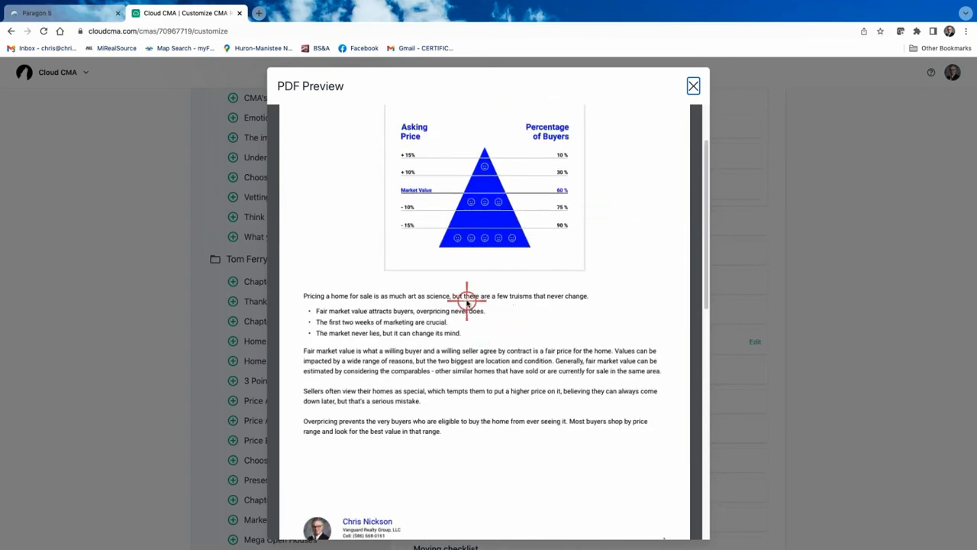
scroll(467, 302, up, 1)
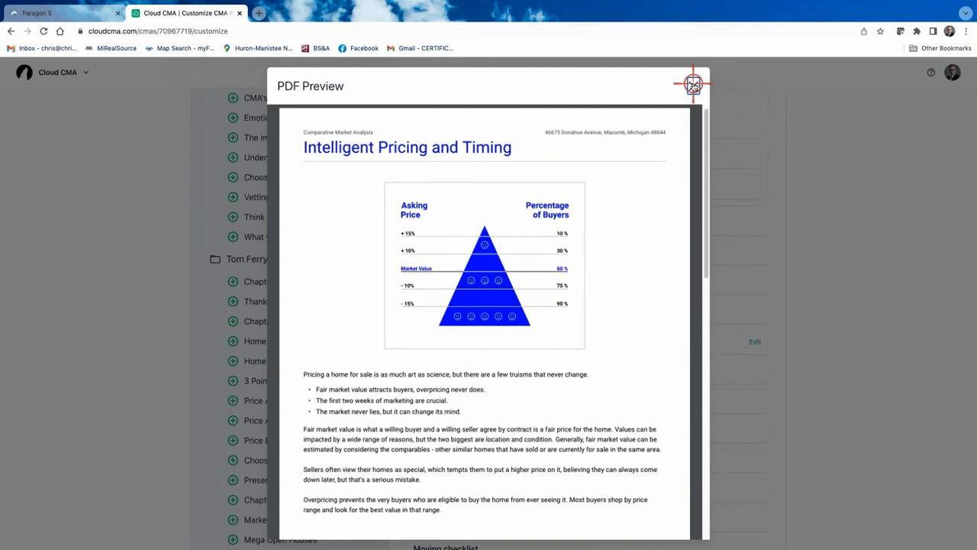
click(692, 85)
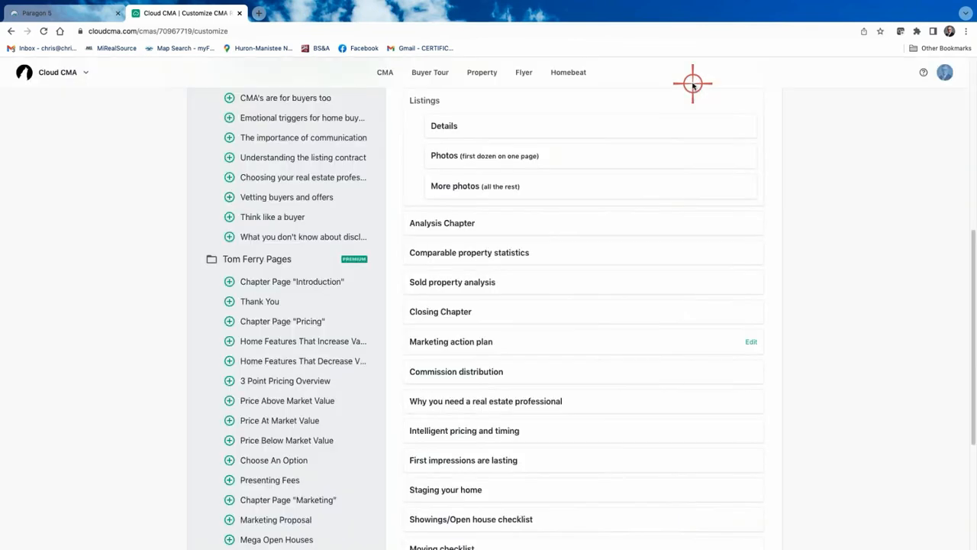
Remove the Marketing action plan, real estate professional, First impressions and Staging pages
click(396, 343)
click(392, 370)
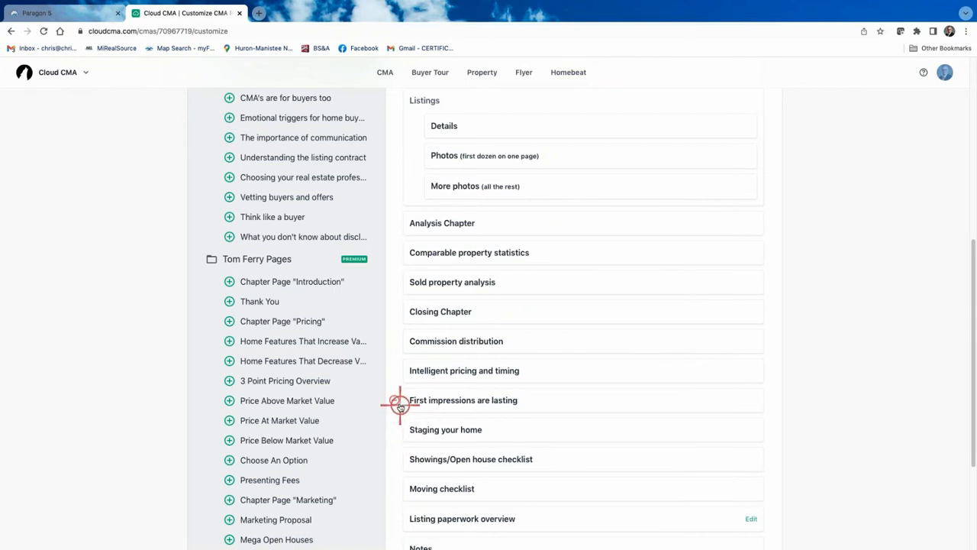
click(395, 401)
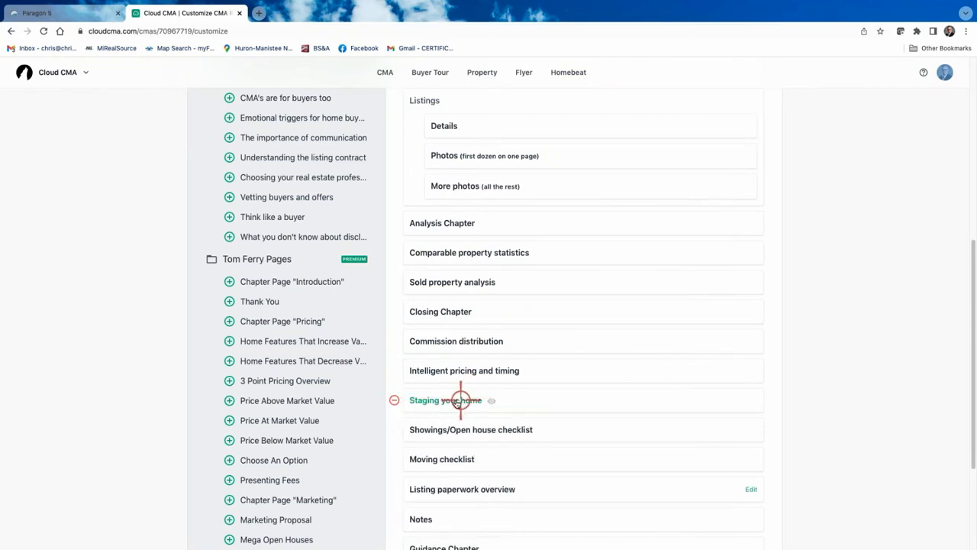
click(394, 400)
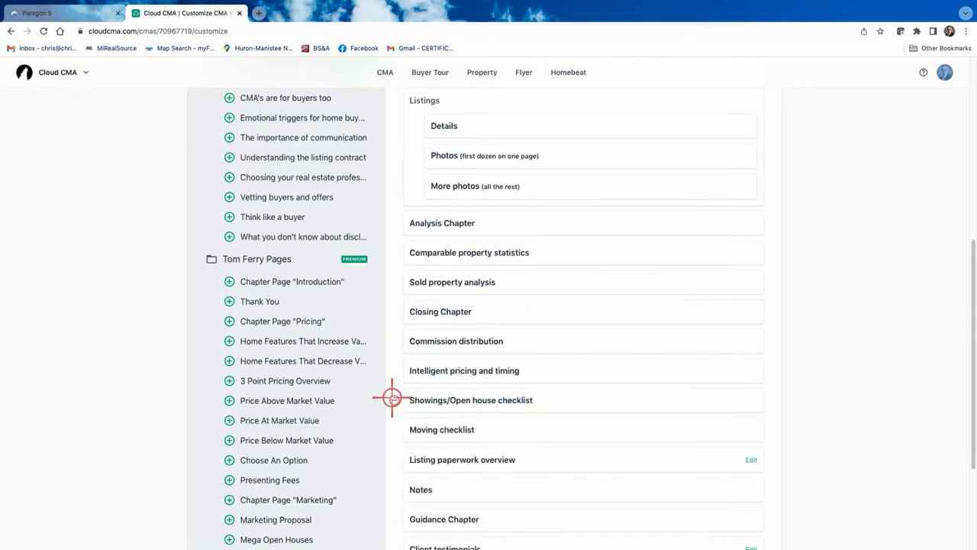
Preview the Showings/Open house checklist page
click(468, 402)
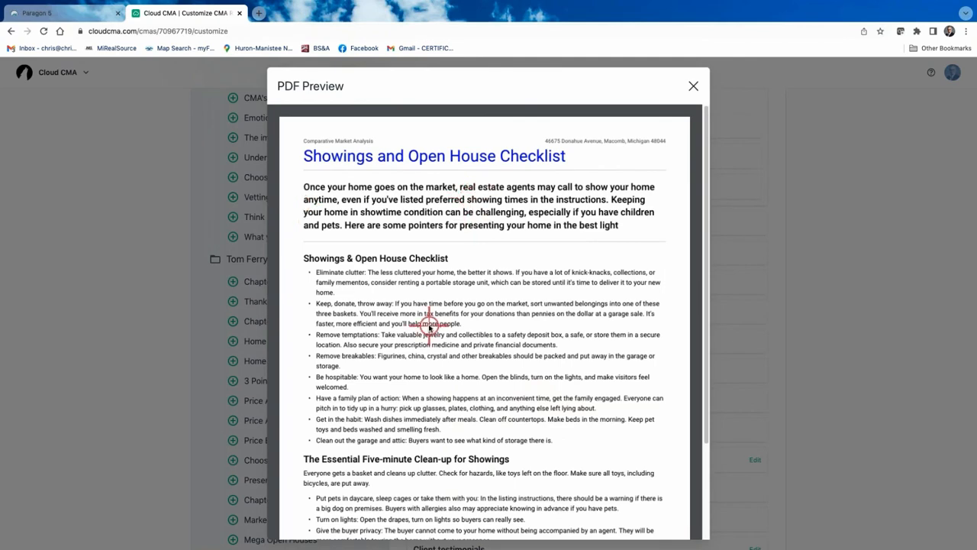
scroll(429, 327, down, 3)
scroll(430, 325, up, 3)
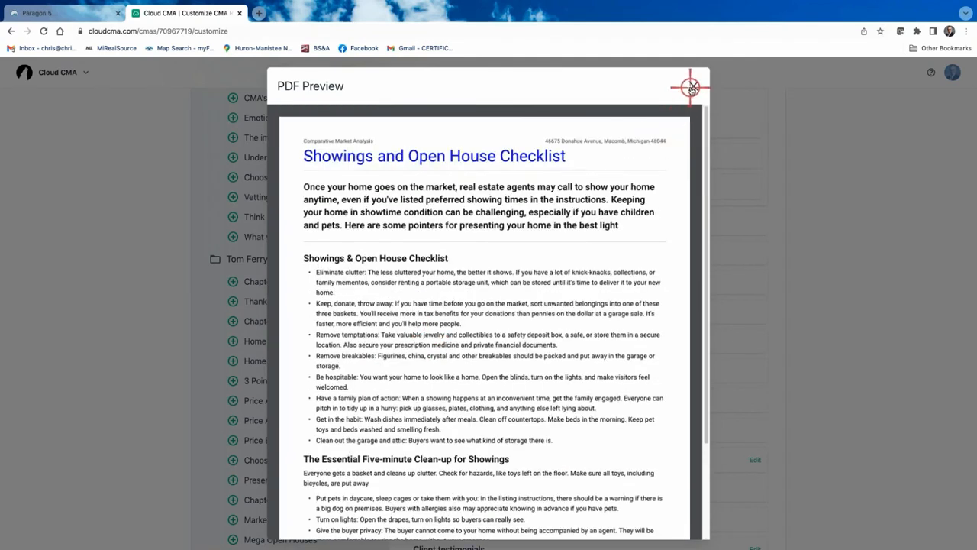
Close the checklist preview and remove The Value of Your Home, Client testimonials, Guidance Chapter and Notes
click(692, 85)
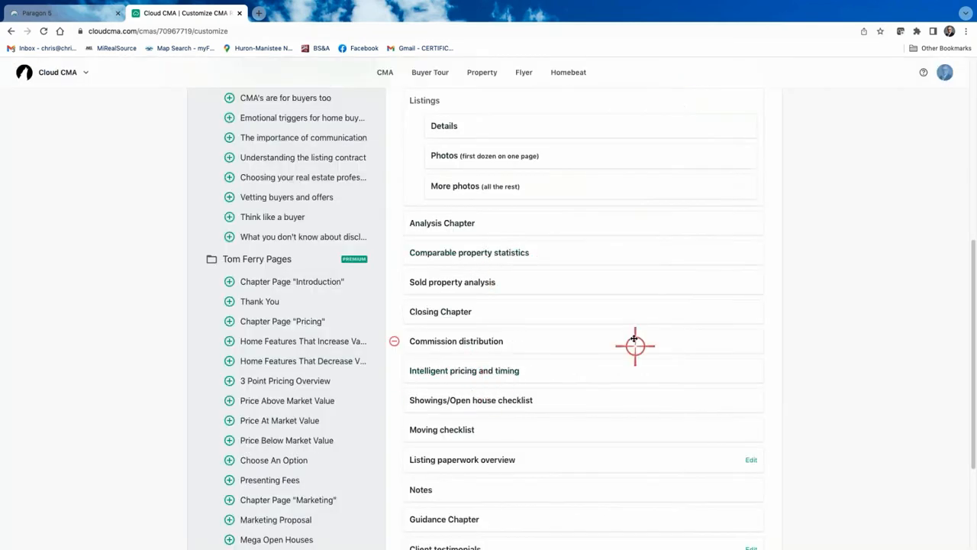
scroll(591, 312, down, 2)
scroll(595, 313, down, 2)
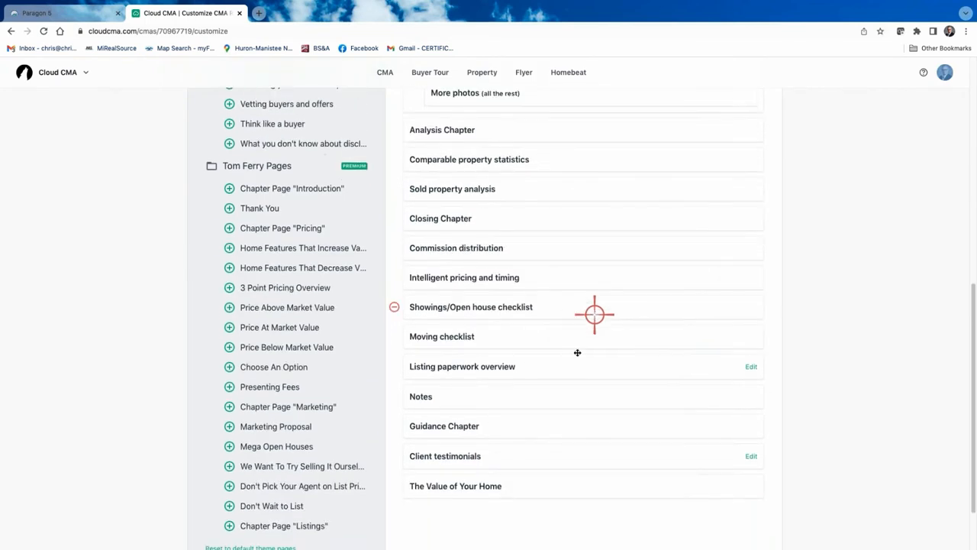
click(394, 434)
click(395, 404)
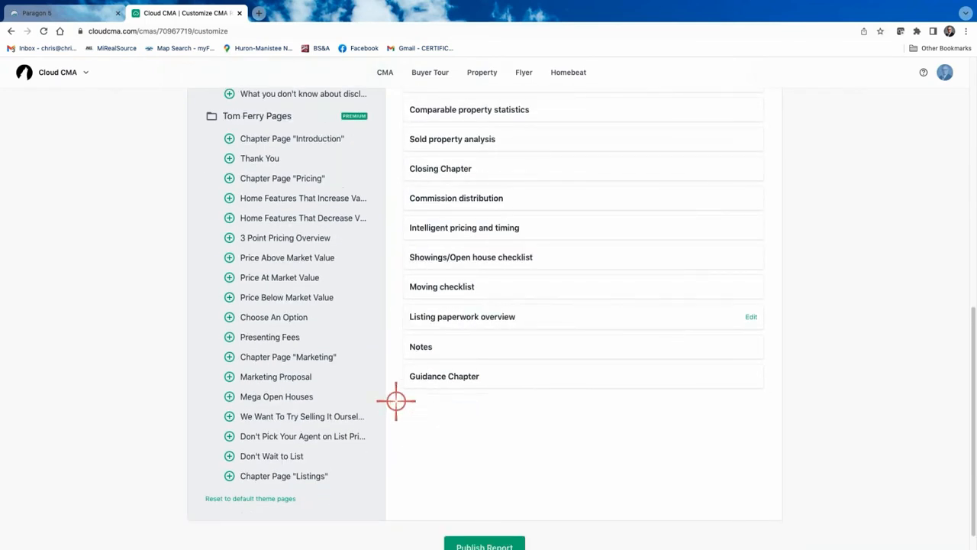
click(398, 376)
click(398, 348)
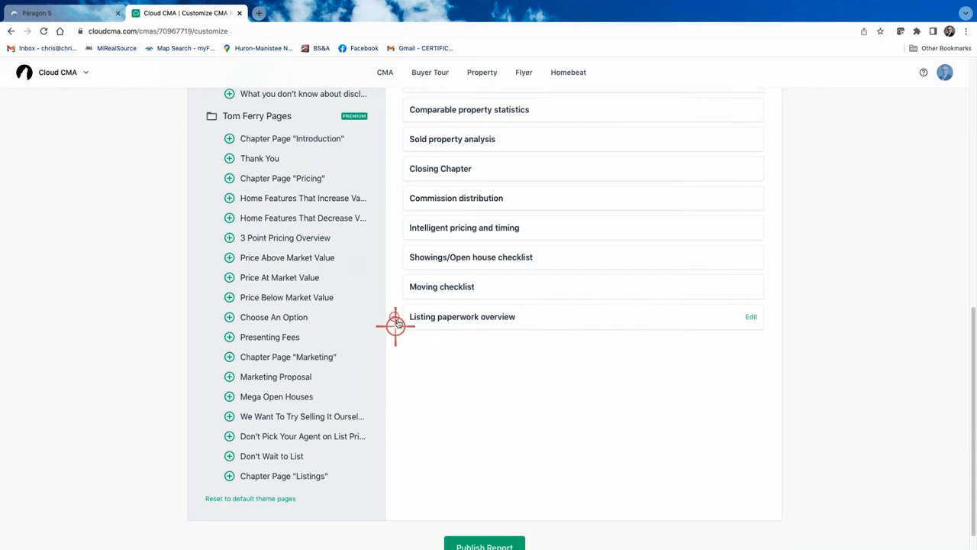
Remove the Listing paperwork, Moving checklist and Showings/Open house checklist pages, back at the list top
click(399, 317)
click(401, 288)
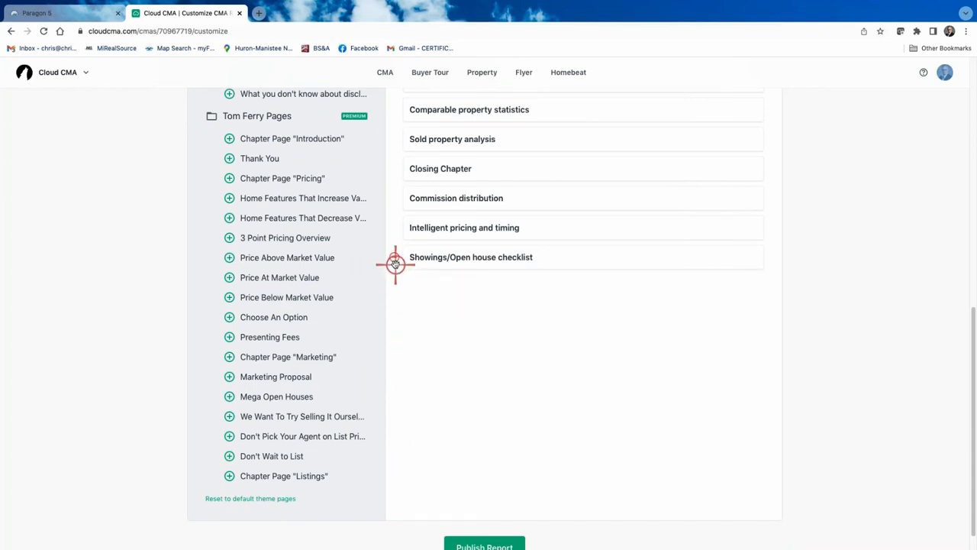
click(395, 260)
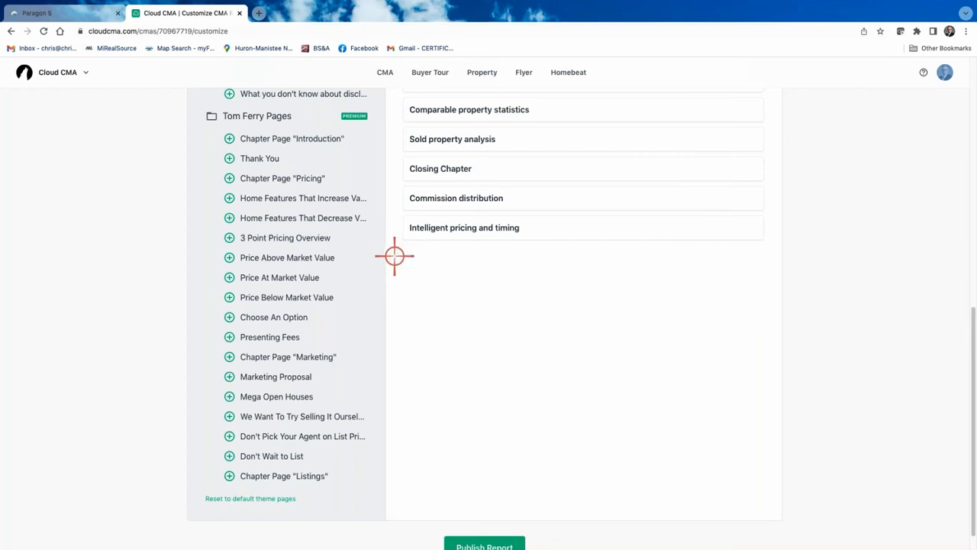
scroll(523, 260, up, 2)
scroll(523, 260, up, 1)
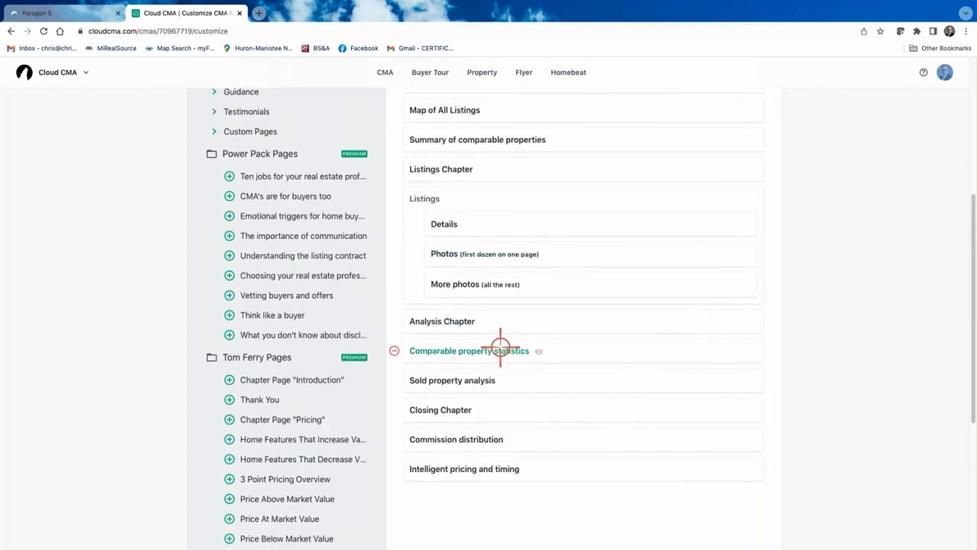
scroll(504, 336, up, 2)
scroll(509, 329, up, 1)
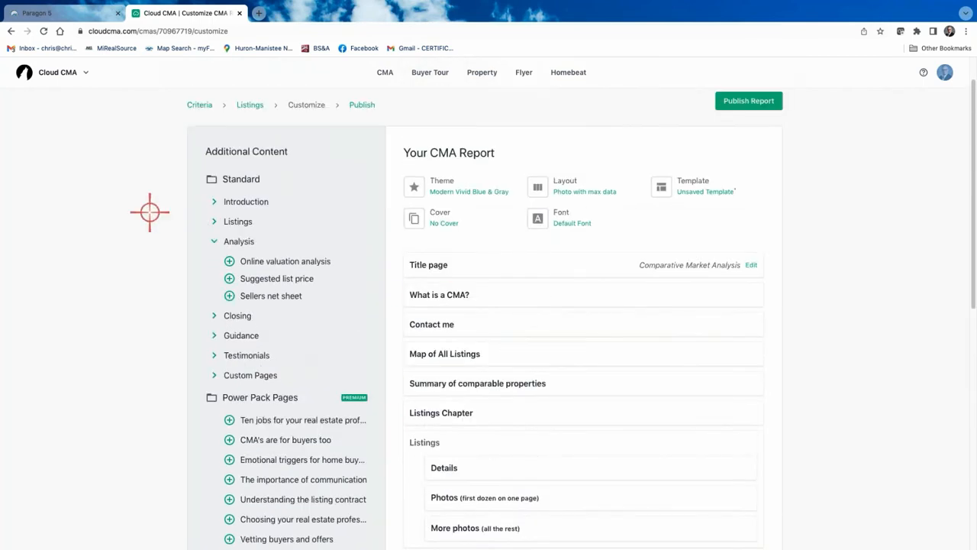
Add the Online valuation analysis page and preview its Zestimate comparison
click(230, 261)
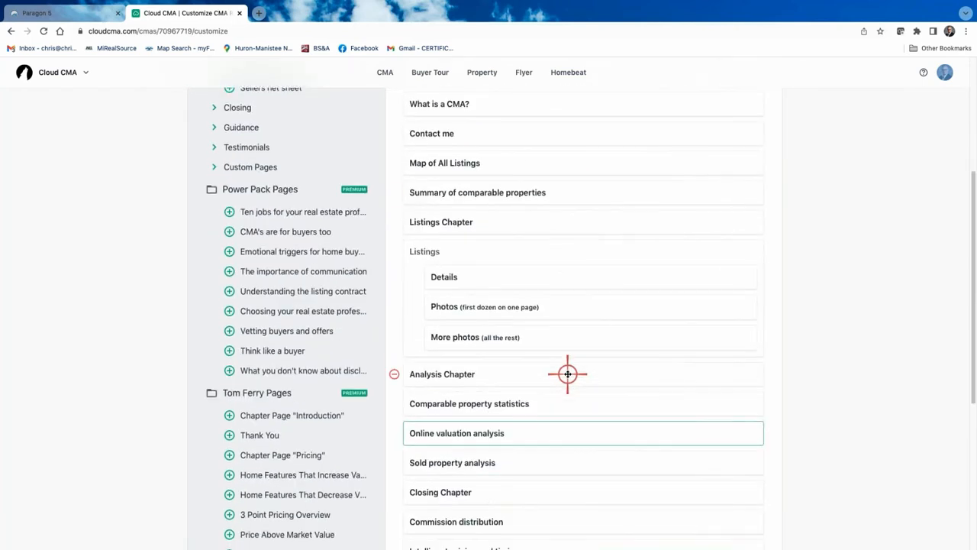
click(511, 432)
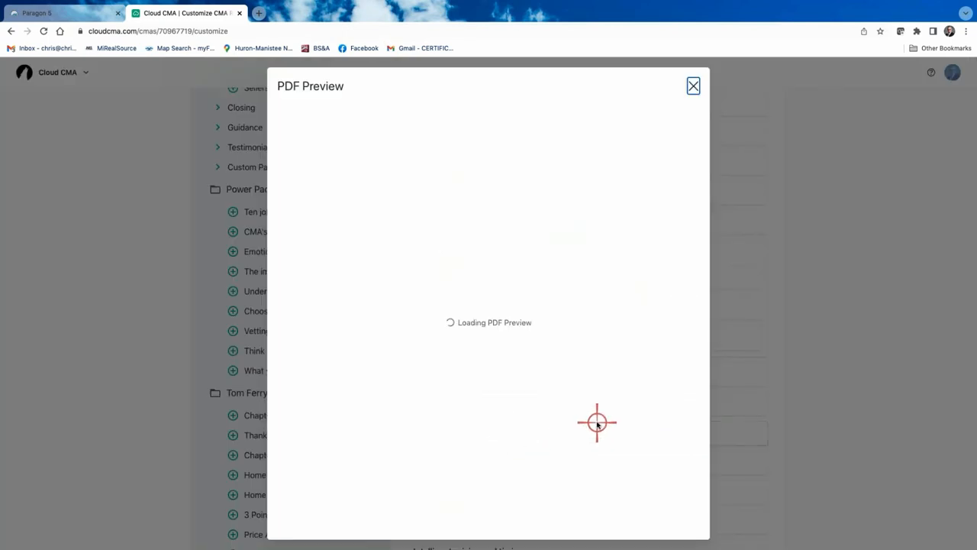
scroll(611, 412, down, 3)
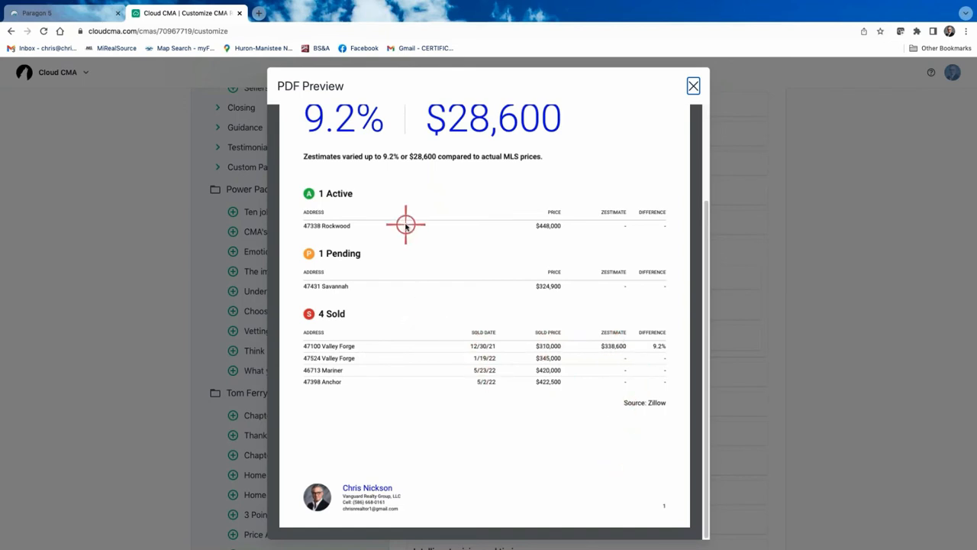
Close the Online valuation analysis preview to return to the Customize CMA Report page
scroll(395, 229, up, 1)
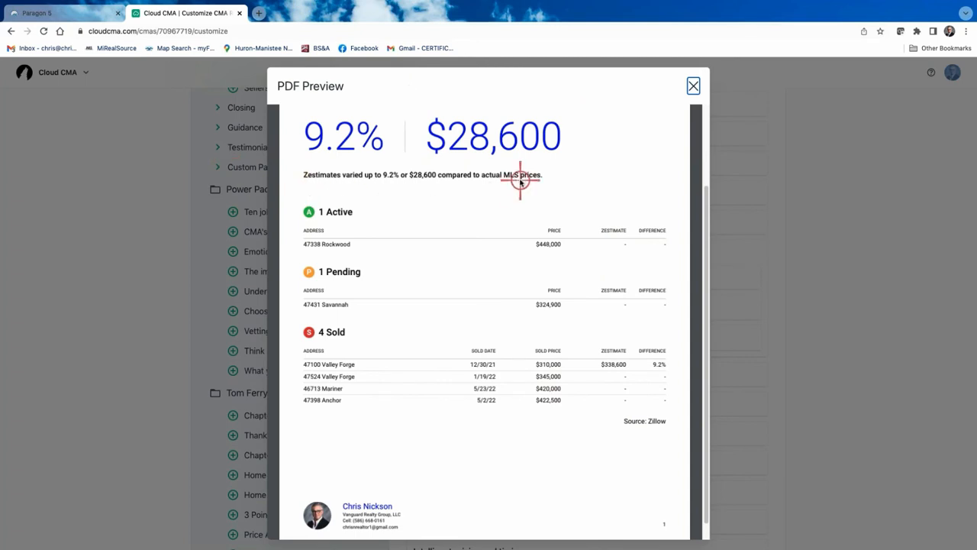
click(692, 85)
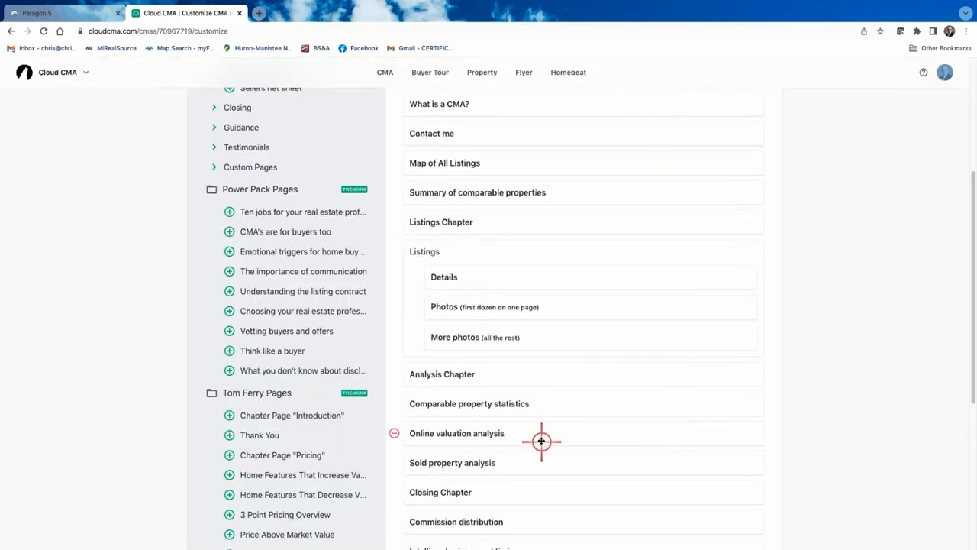
Save the current 16-page set as a new custom template named after the client, then close the chooser
scroll(524, 431, up, 3)
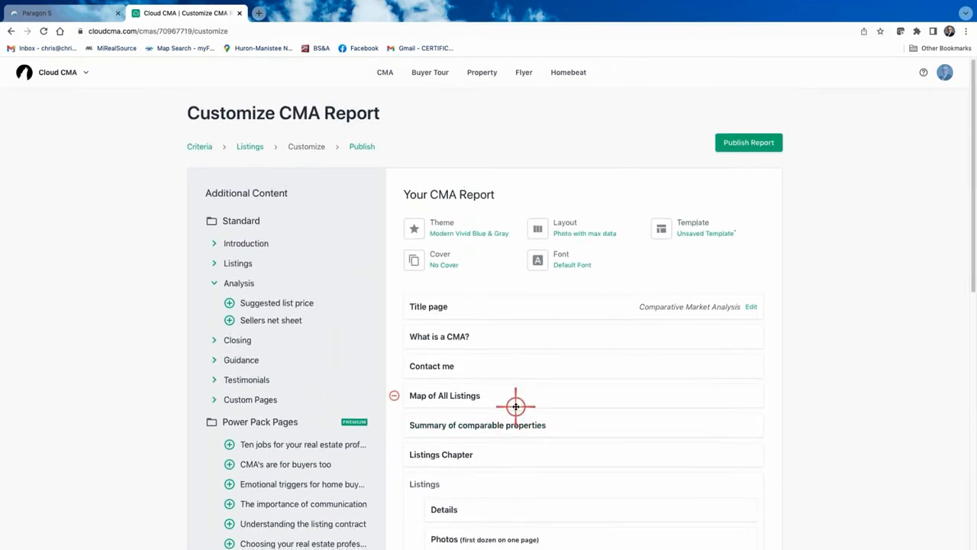
scroll(515, 406, down, 4)
scroll(516, 406, up, 4)
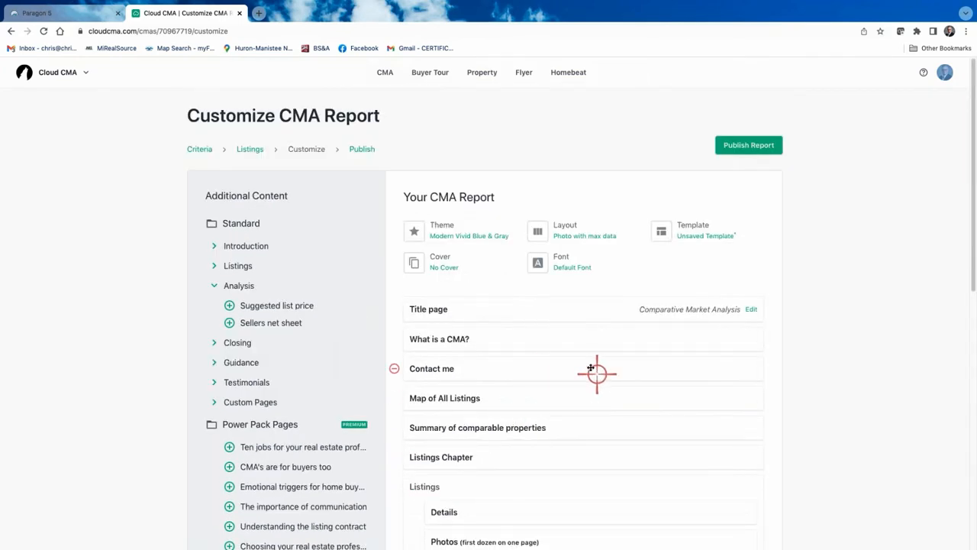
click(701, 234)
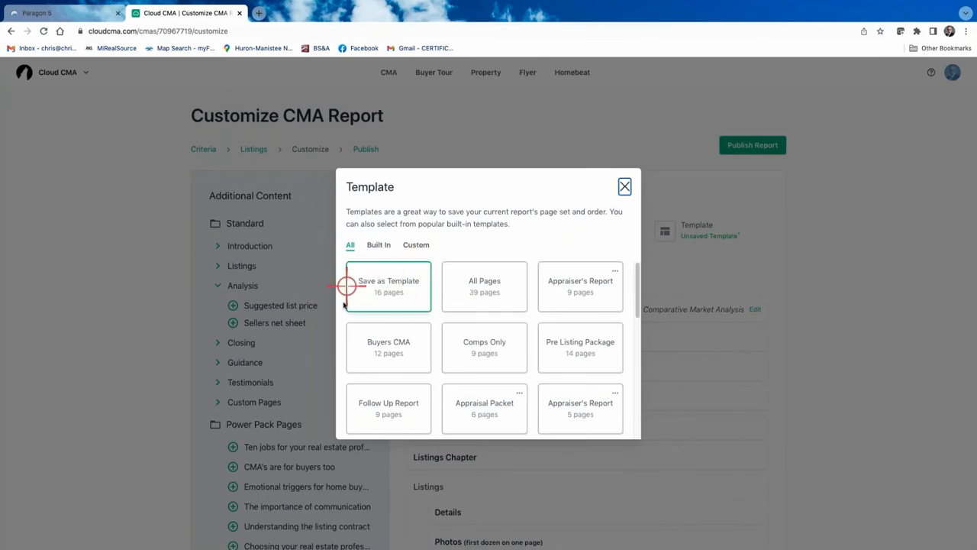
click(393, 294)
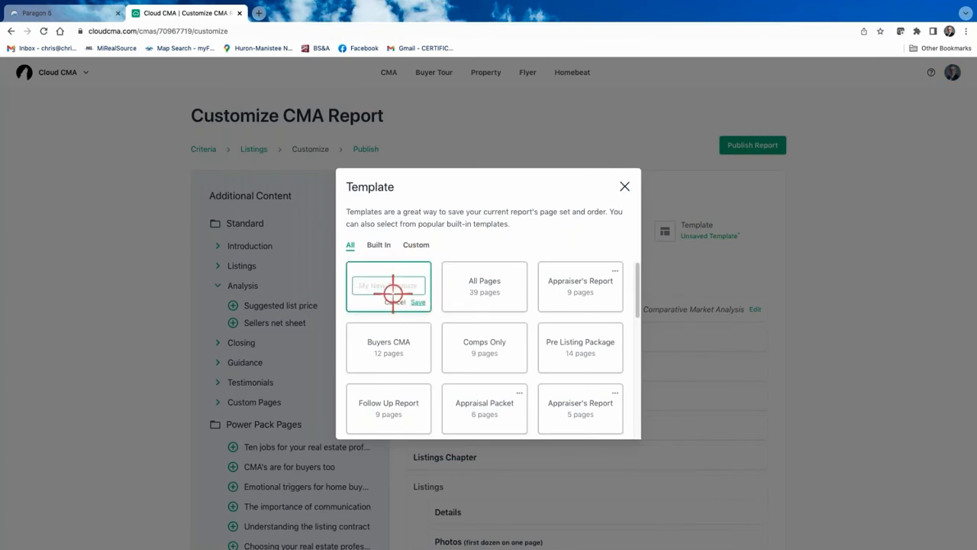
text(Lewis CMA)
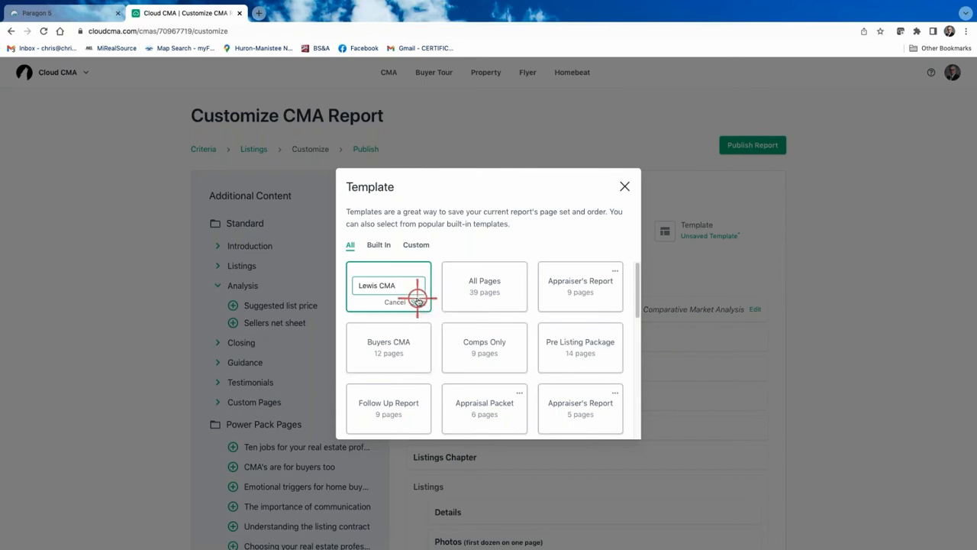
click(420, 303)
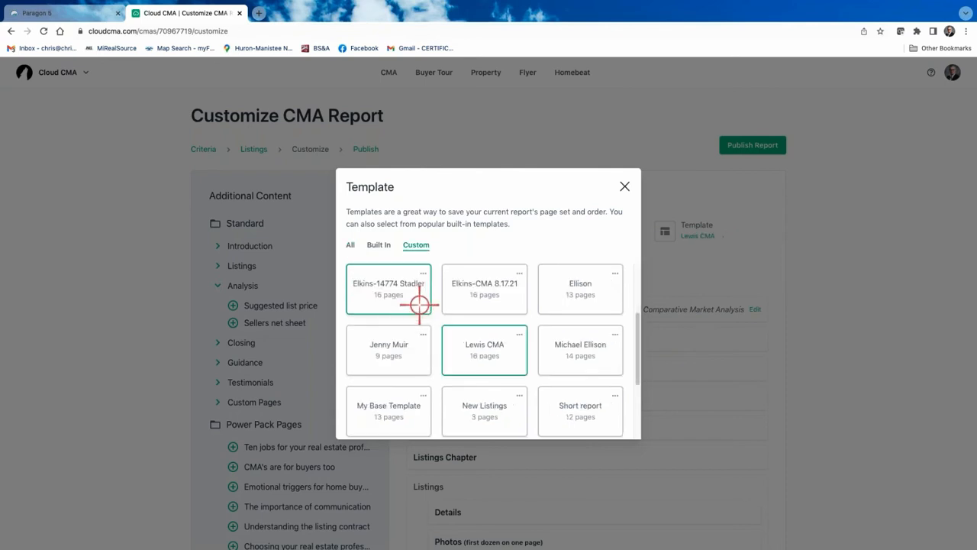
click(620, 187)
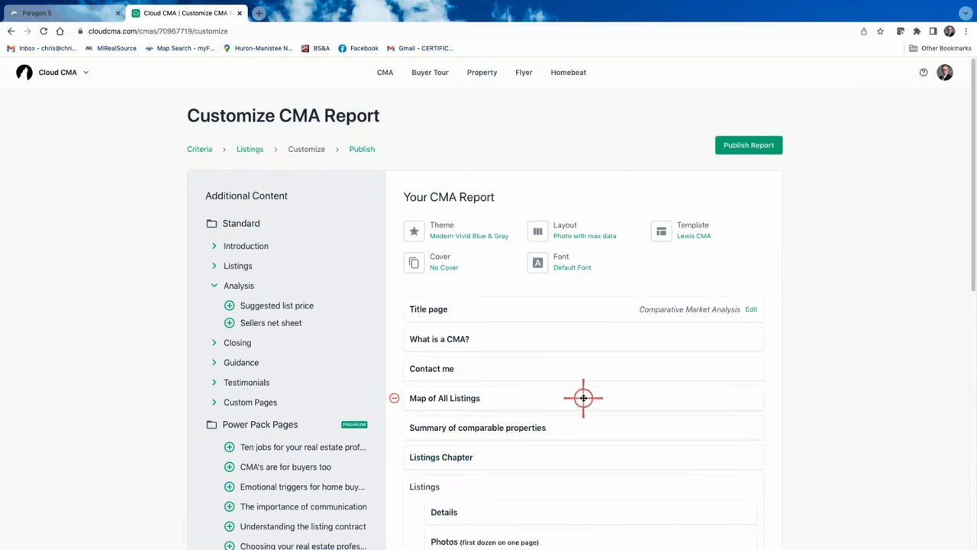
mouse_move(584, 397)
scroll(583, 397, down, 5)
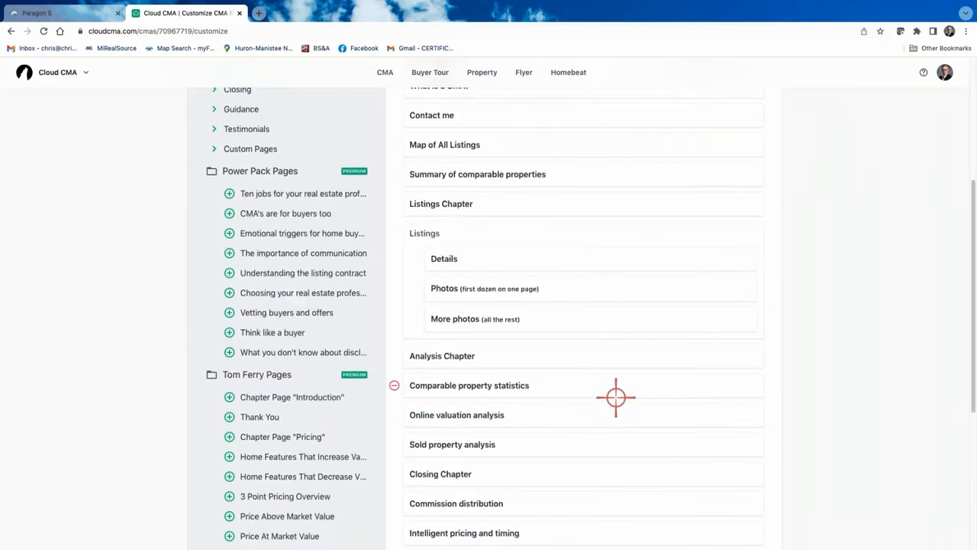
scroll(616, 397, down, 1)
scroll(616, 397, down, 1)
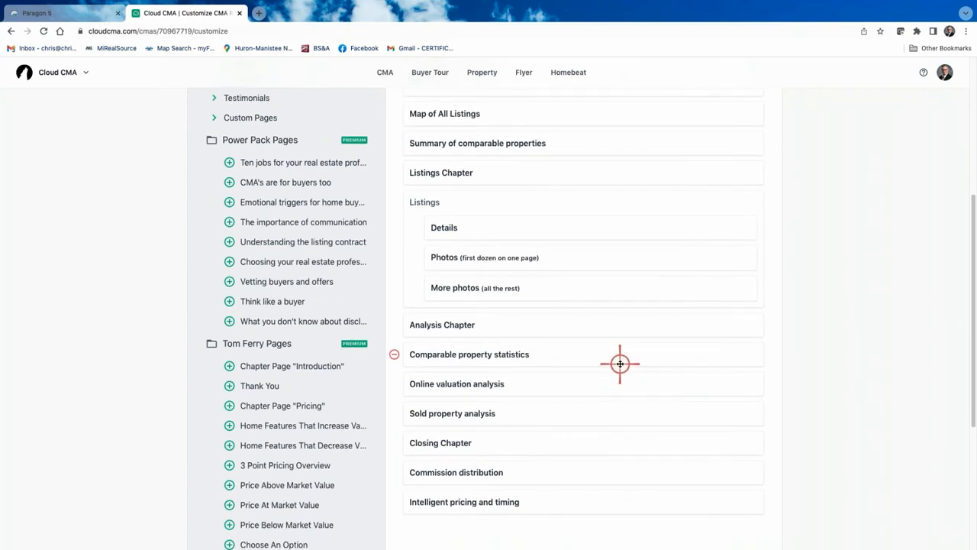
scroll(620, 364, up, 5)
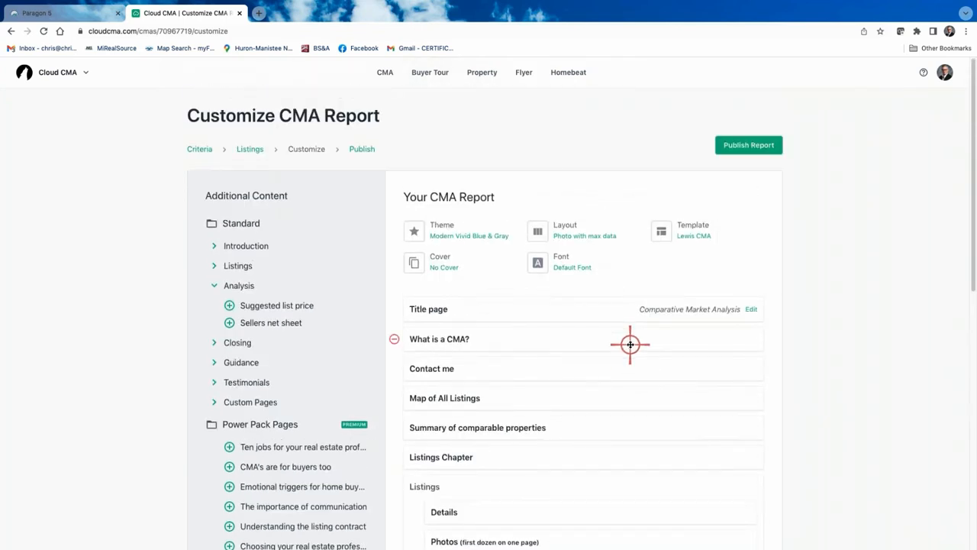
scroll(630, 344, down, 1)
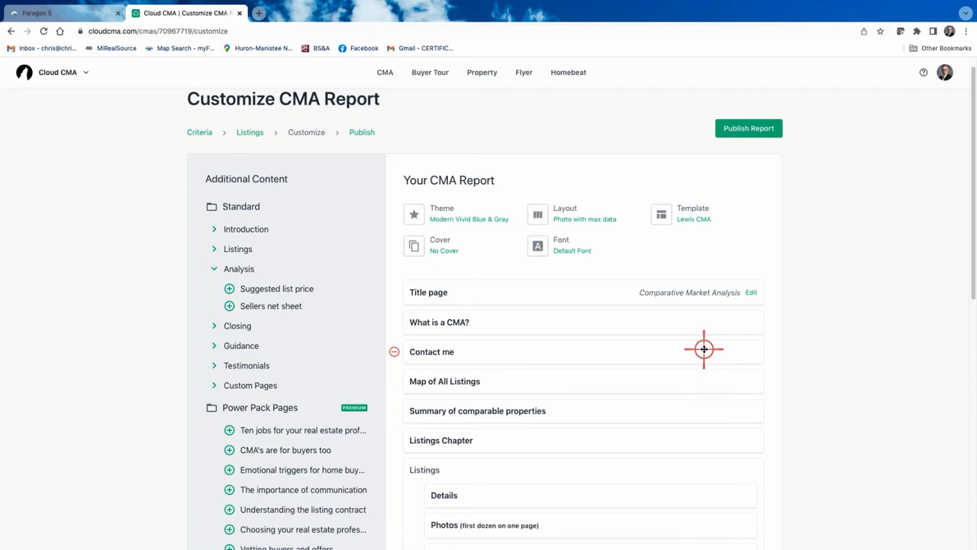
scroll(520, 410, down, 6)
scroll(519, 410, up, 5)
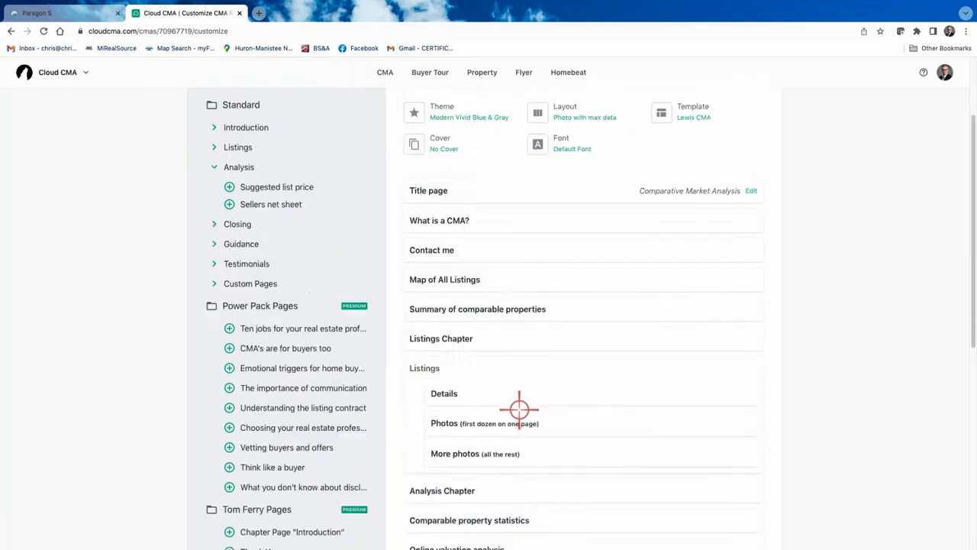
scroll(519, 410, up, 2)
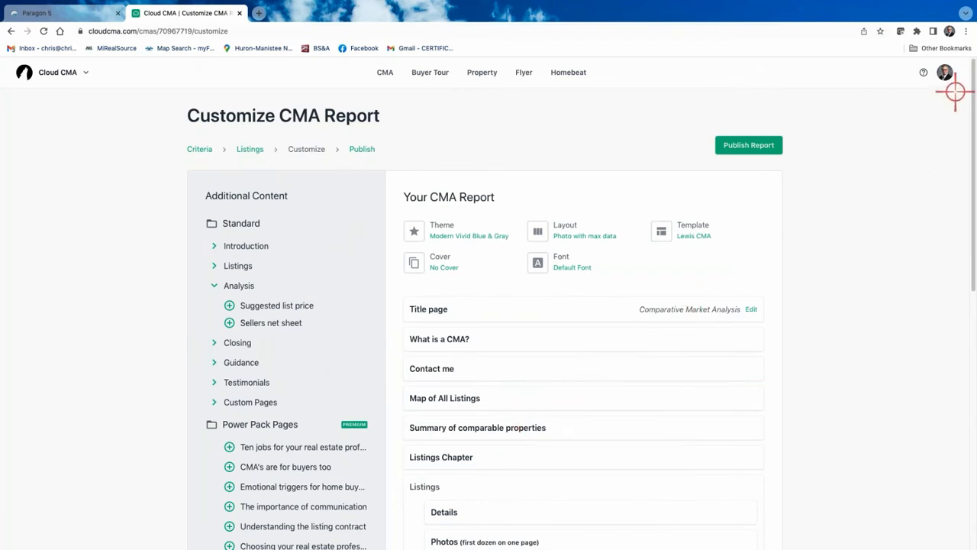
click(947, 71)
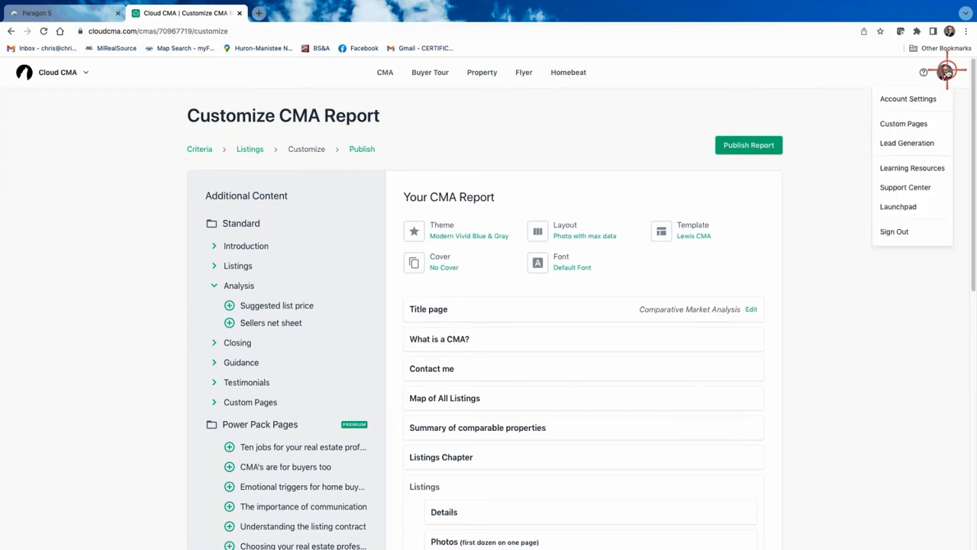
click(897, 127)
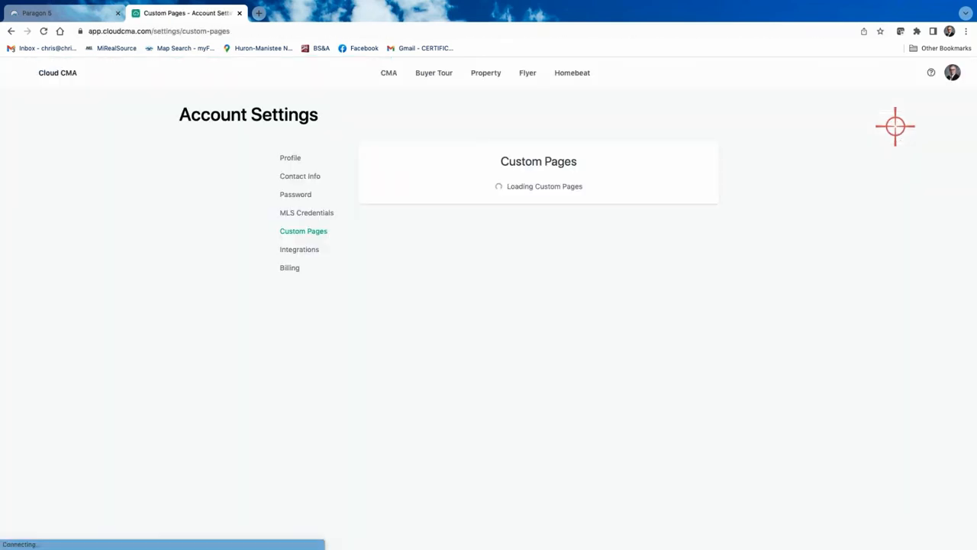
scroll(784, 260, down, 10)
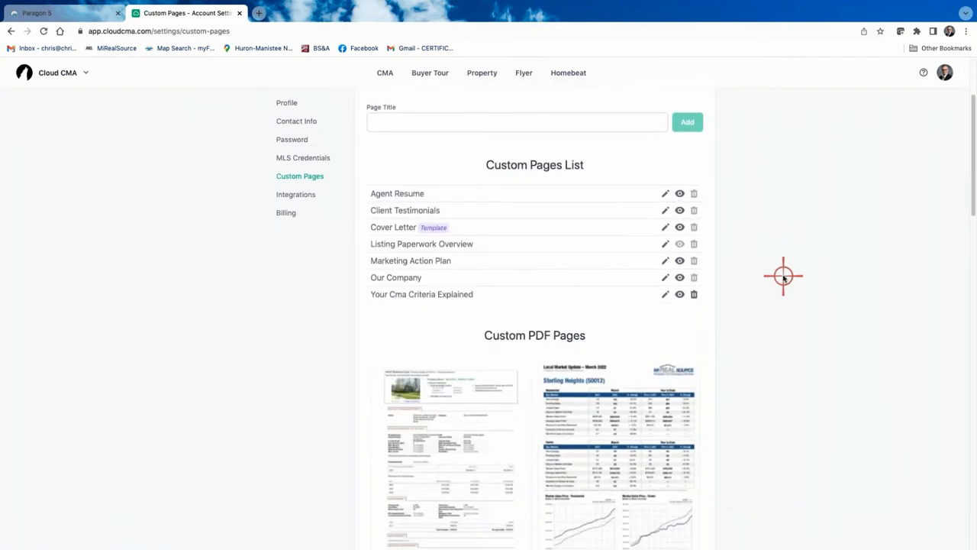
scroll(783, 276, up, 7)
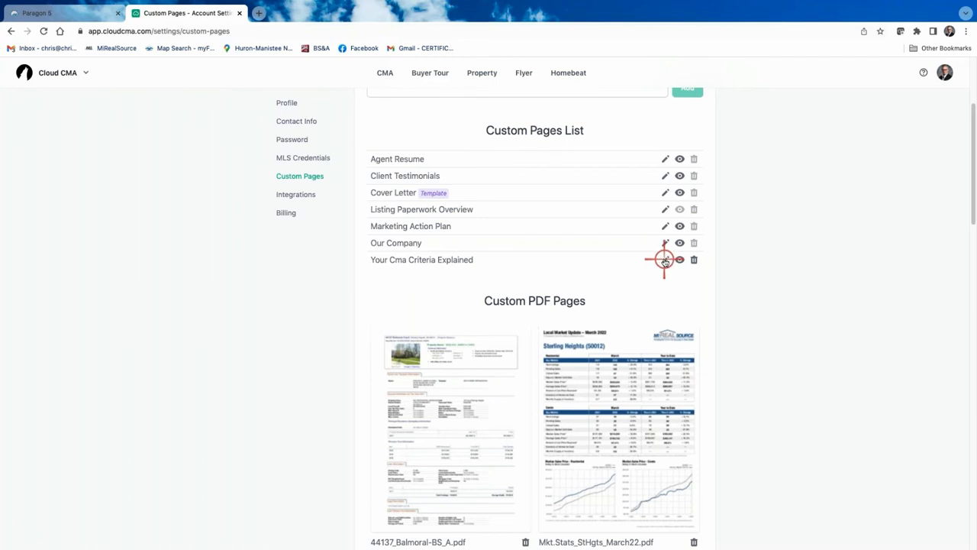
scroll(664, 261, down, 1)
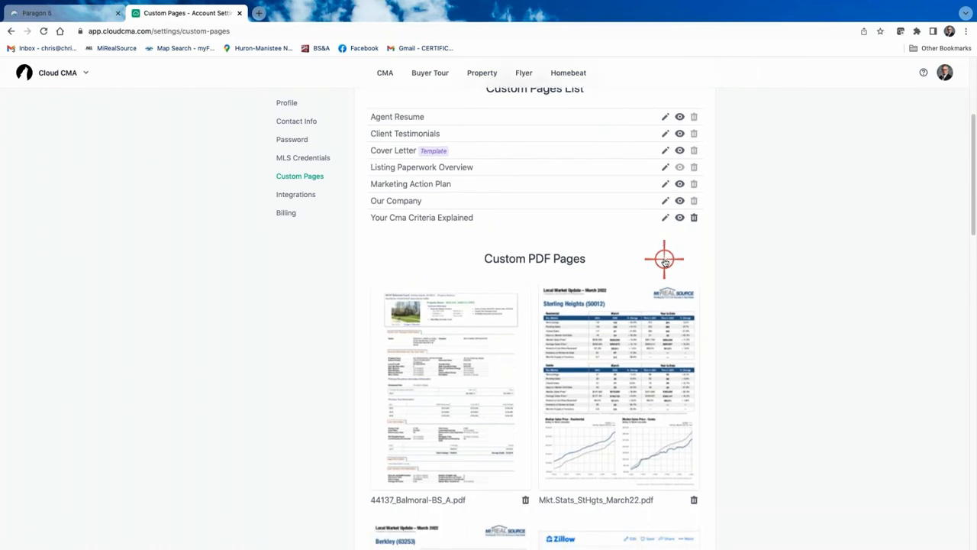
scroll(664, 261, down, 1)
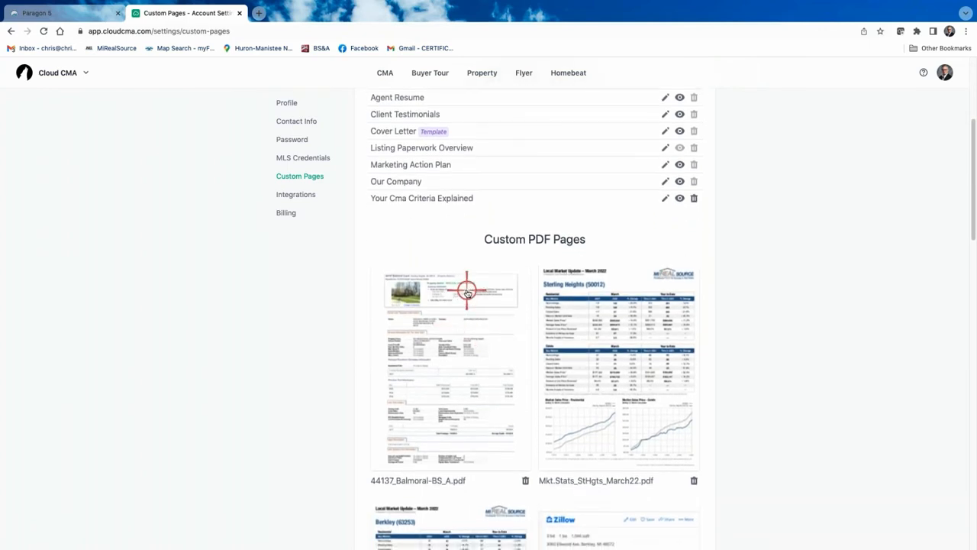
scroll(467, 291, down, 7)
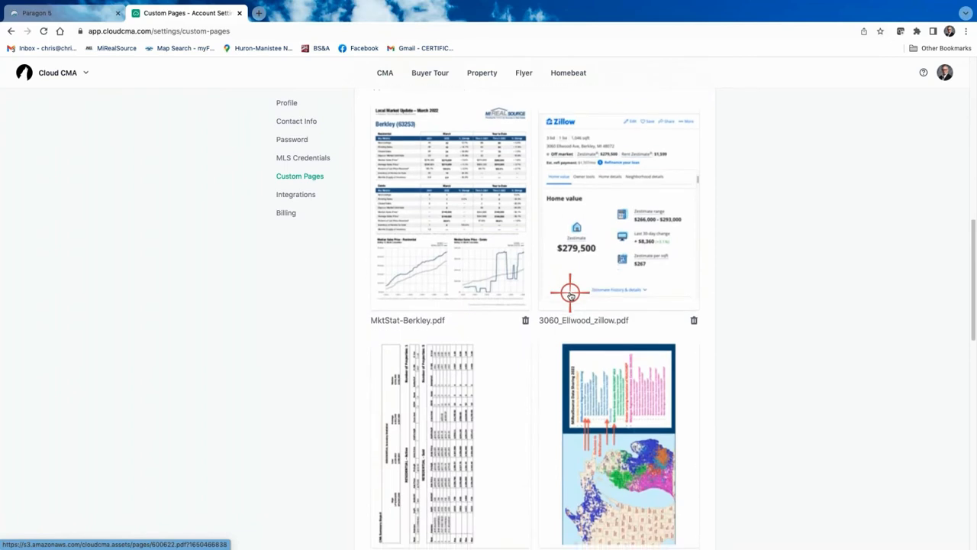
scroll(570, 295, down, 9)
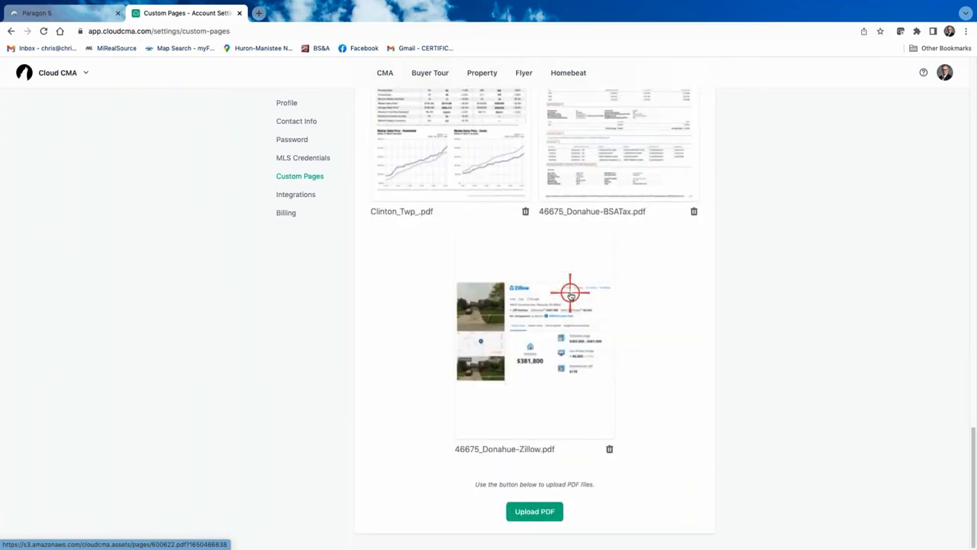
scroll(610, 275, up, 2)
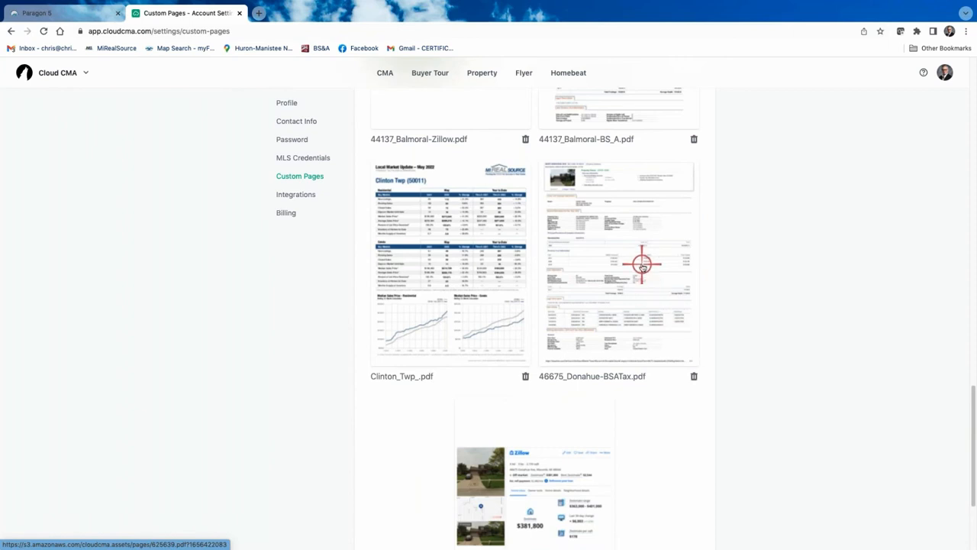
scroll(642, 263, down, 2)
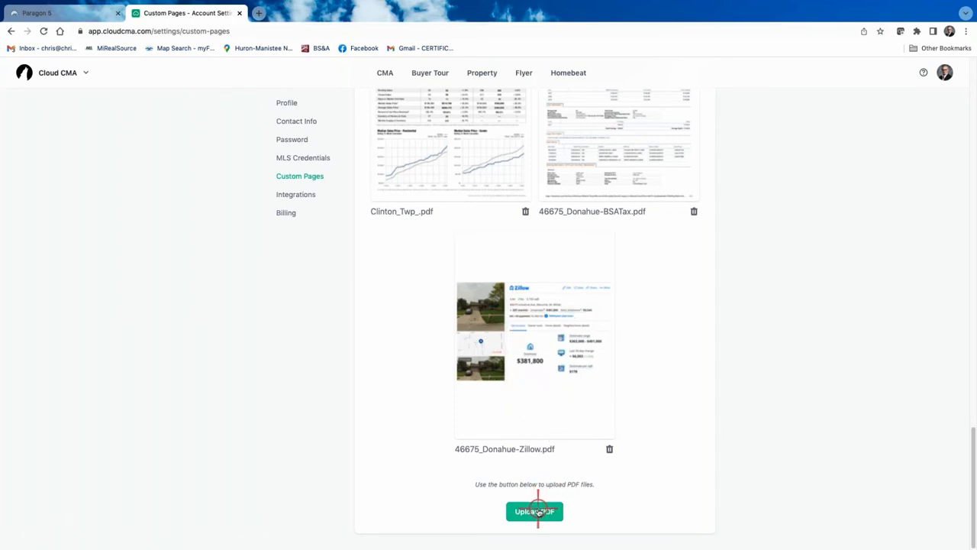
scroll(530, 502, up, 2)
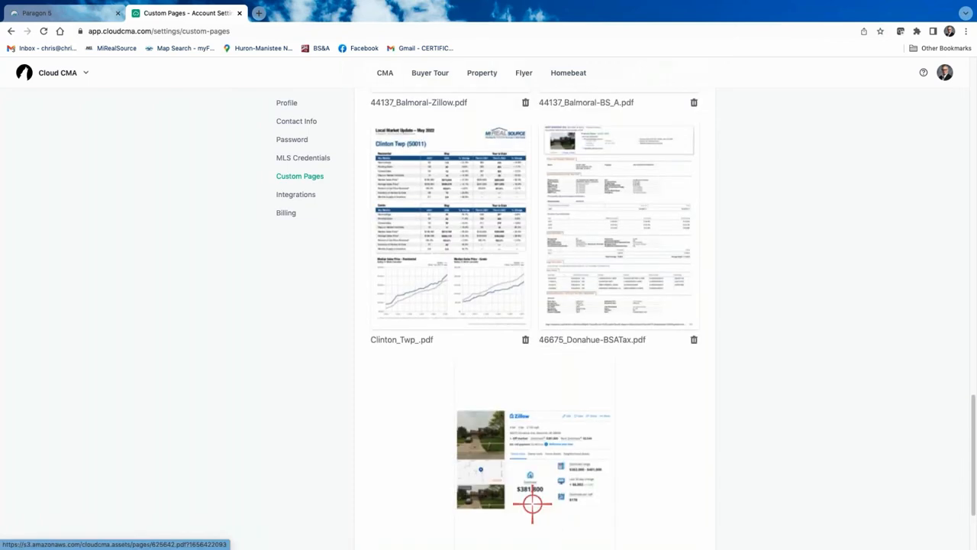
scroll(529, 502, down, 2)
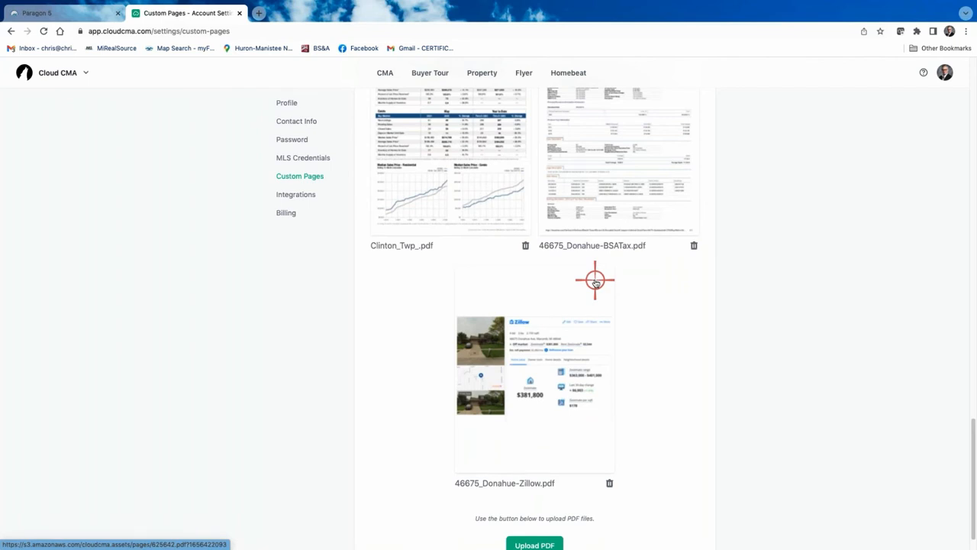
scroll(683, 355, down, 1)
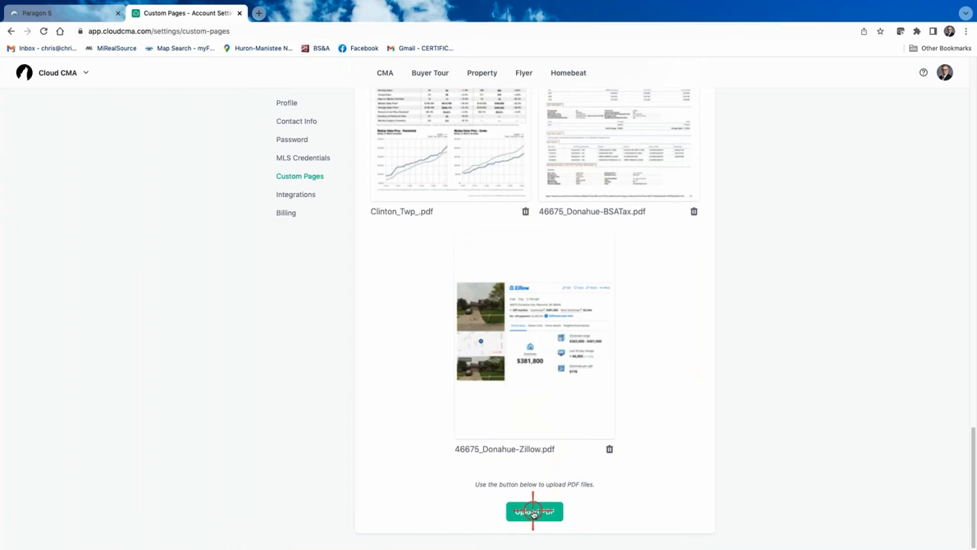
click(534, 512)
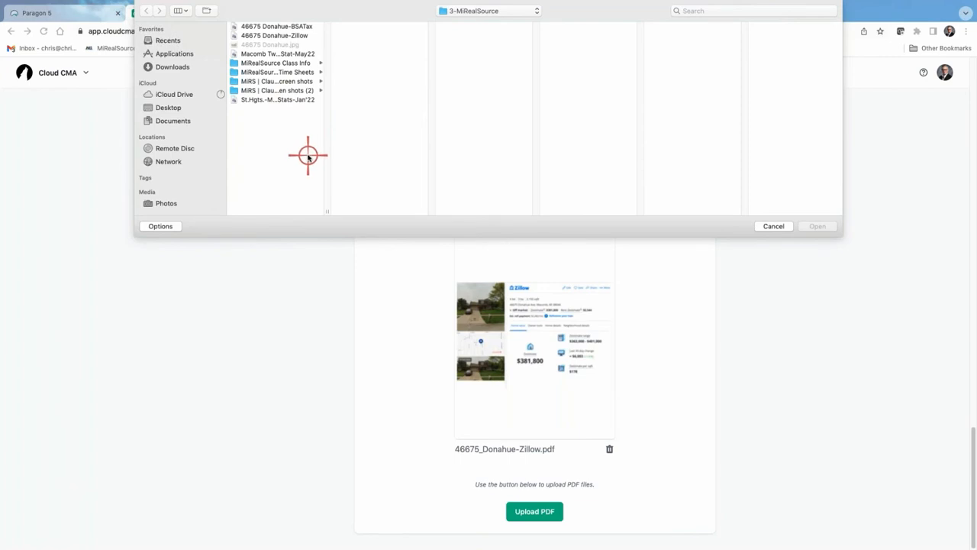
click(273, 55)
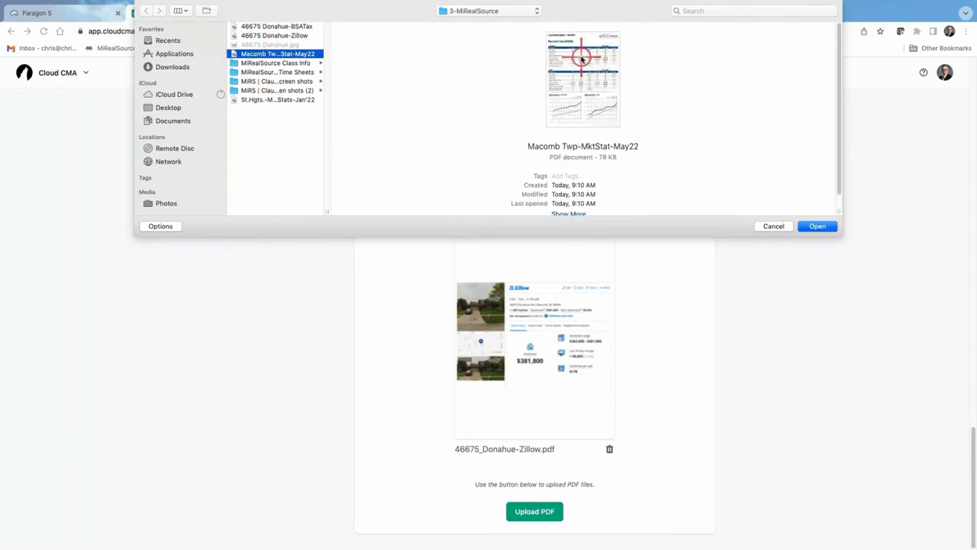
click(828, 227)
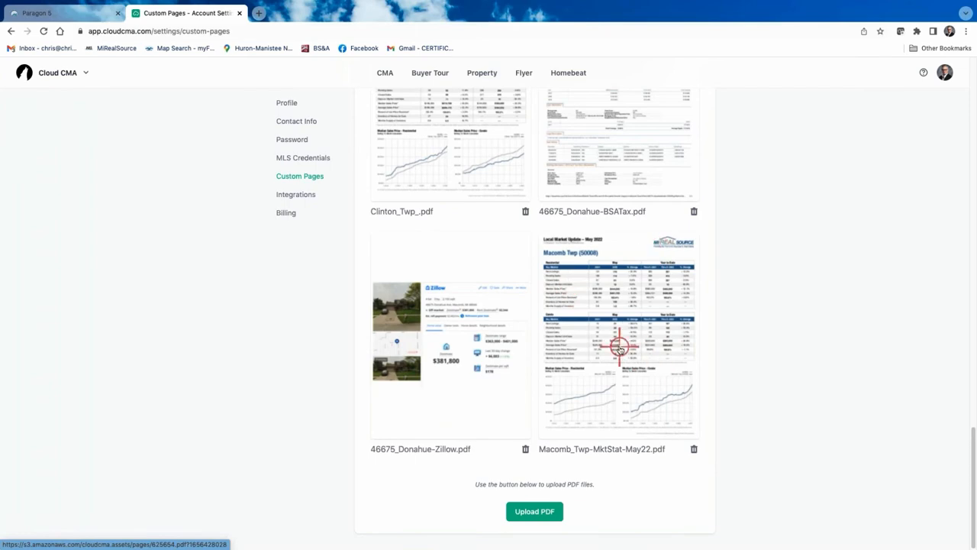
scroll(771, 259, up, 10)
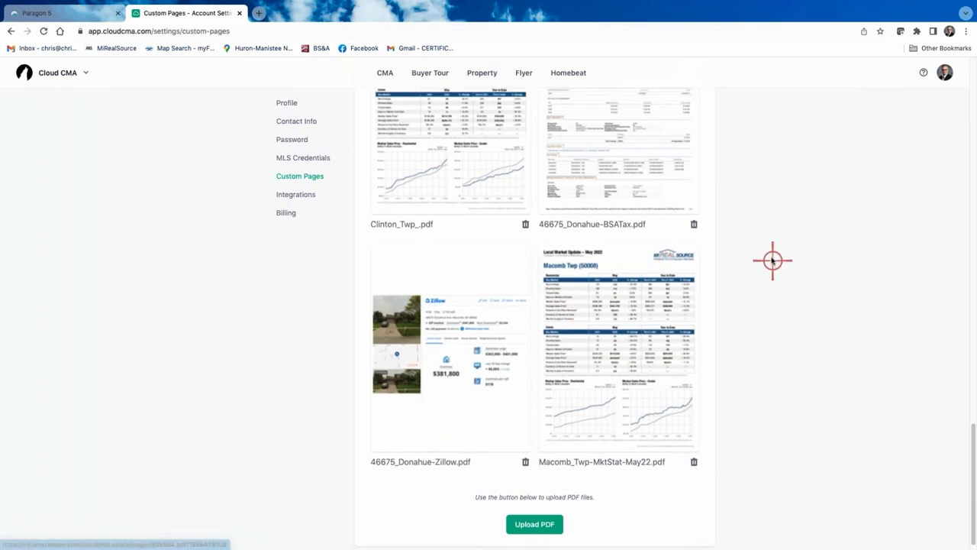
scroll(762, 247, up, 2)
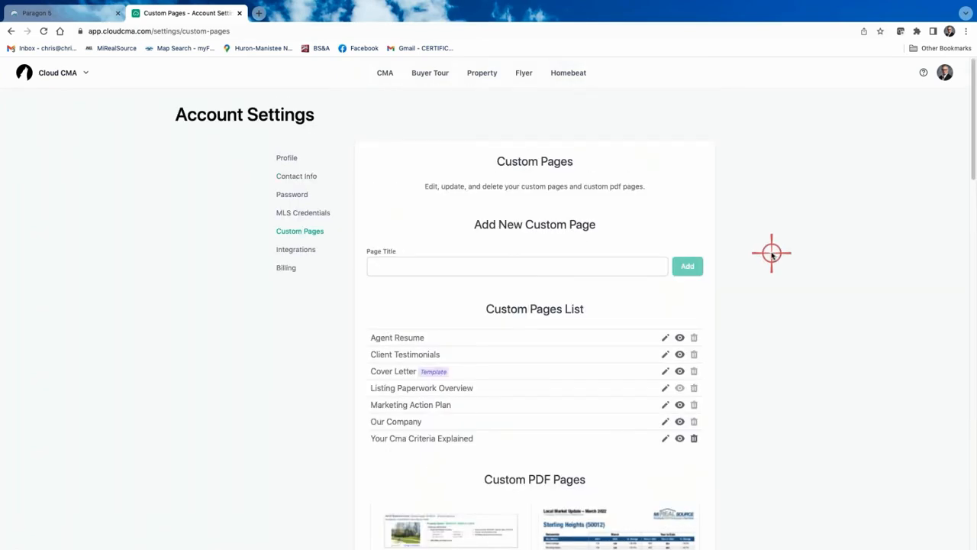
scroll(771, 253, down, 1)
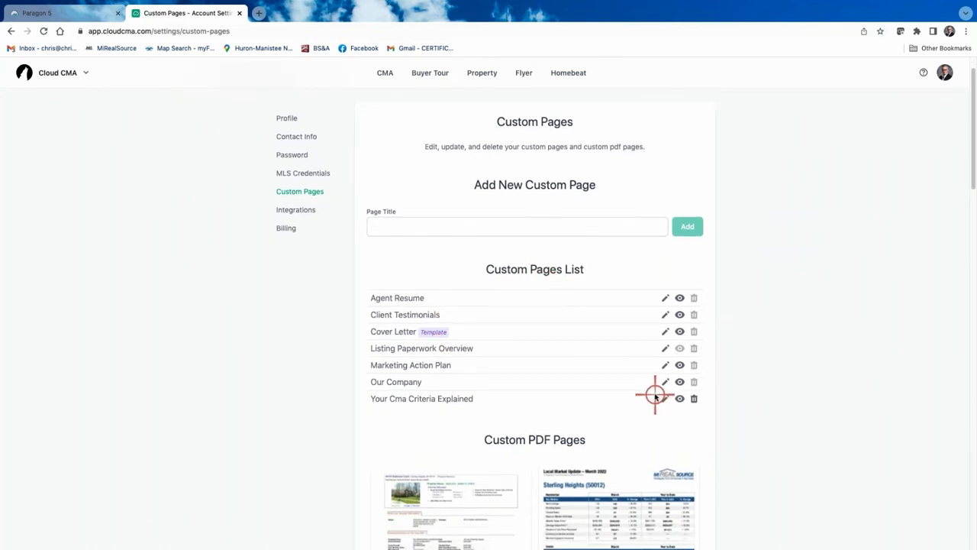
scroll(672, 386, down, 1)
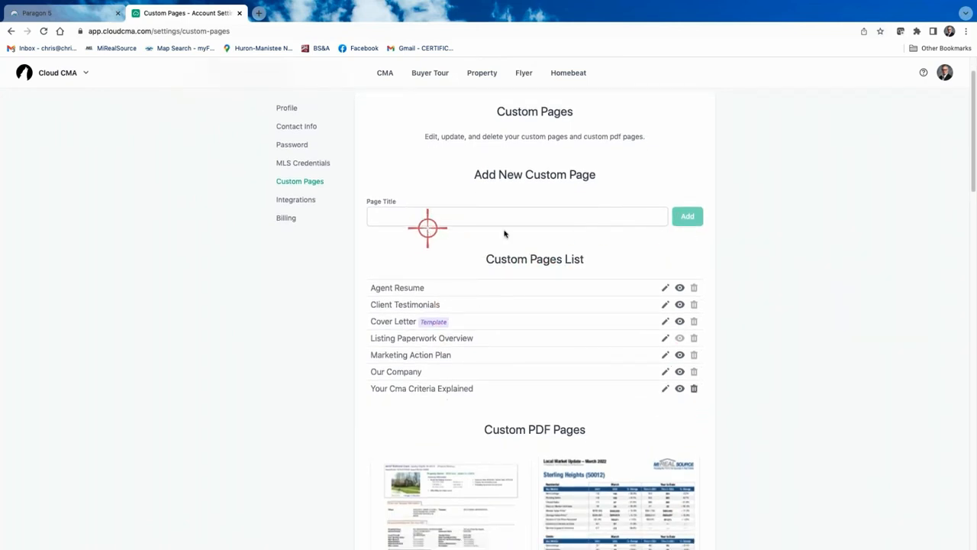
scroll(735, 316, down, 12)
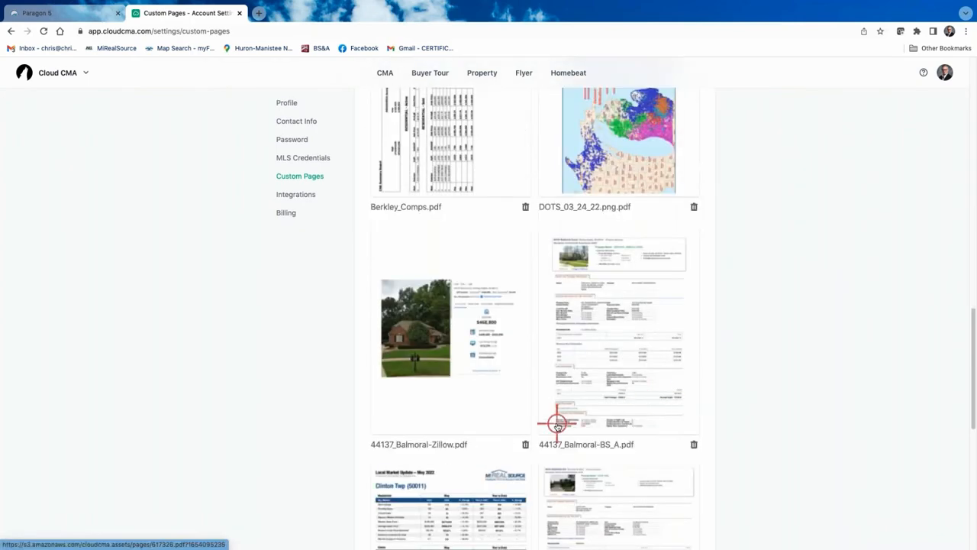
scroll(558, 425, down, 6)
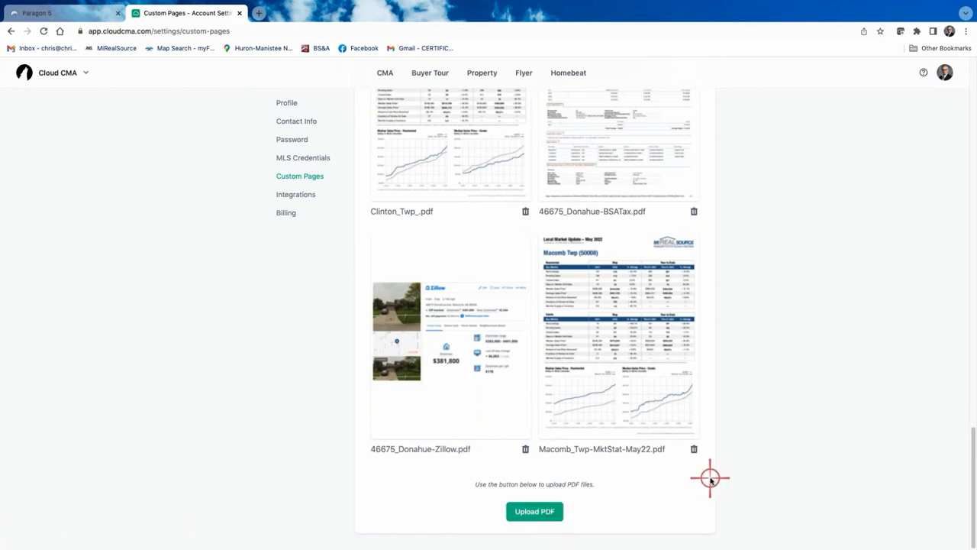
scroll(710, 477, up, 10)
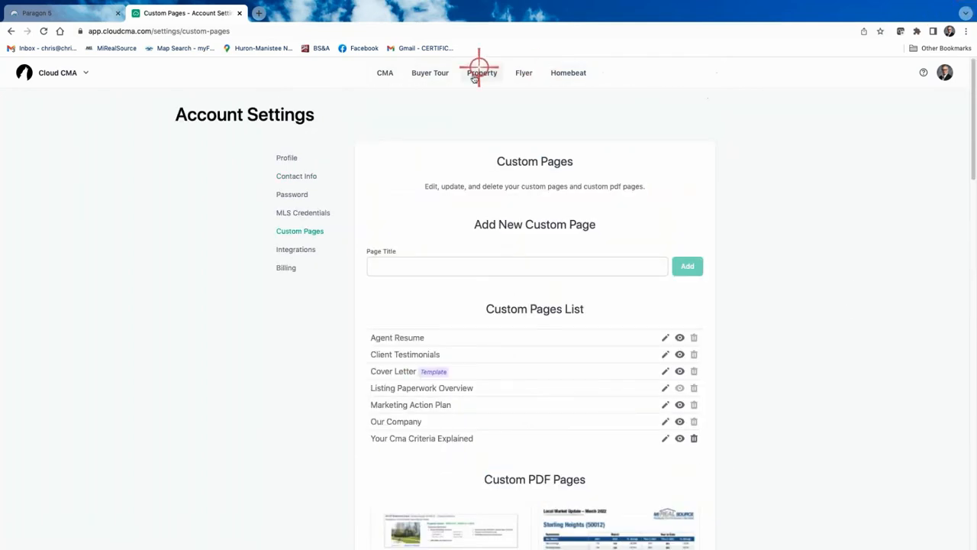
Reopen the newest CMA report from the CMA list and jump to its Customize step
click(388, 73)
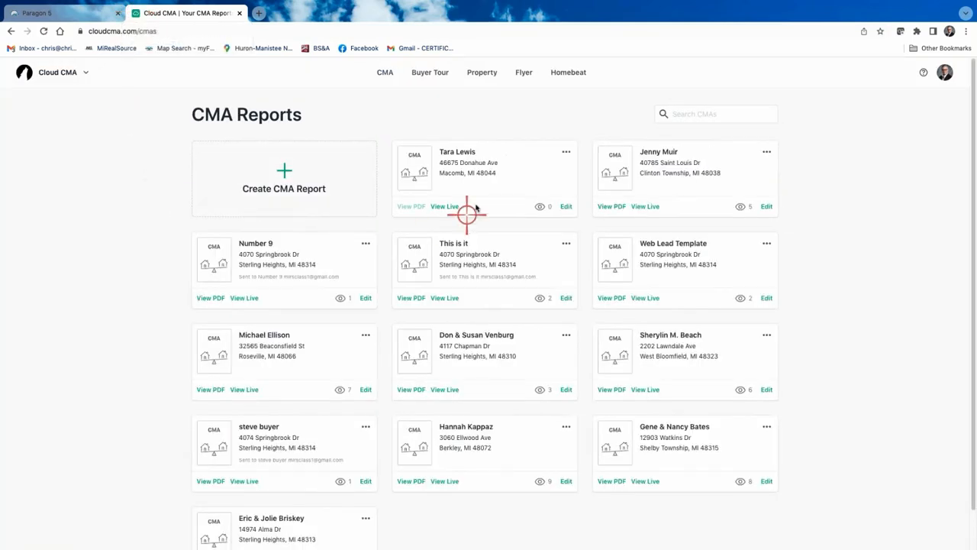
click(567, 206)
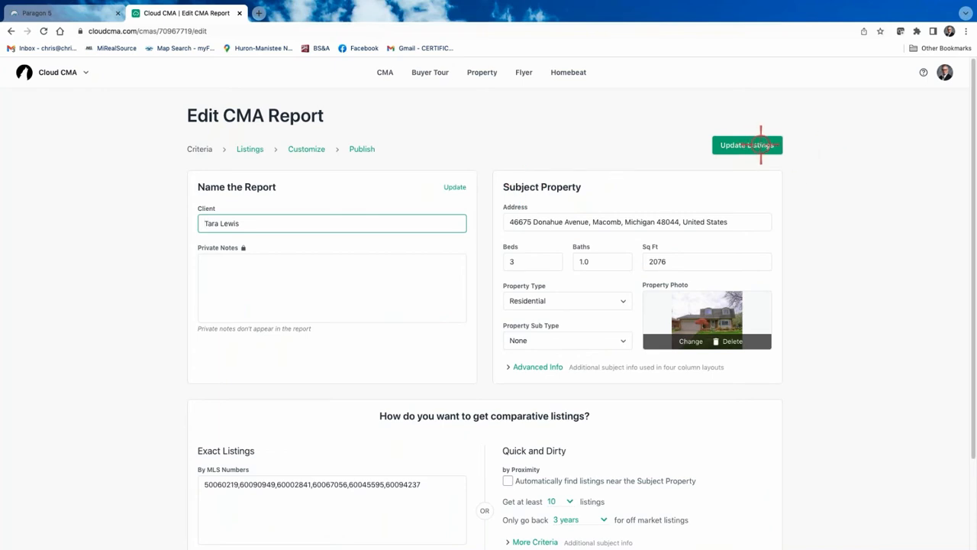
click(304, 150)
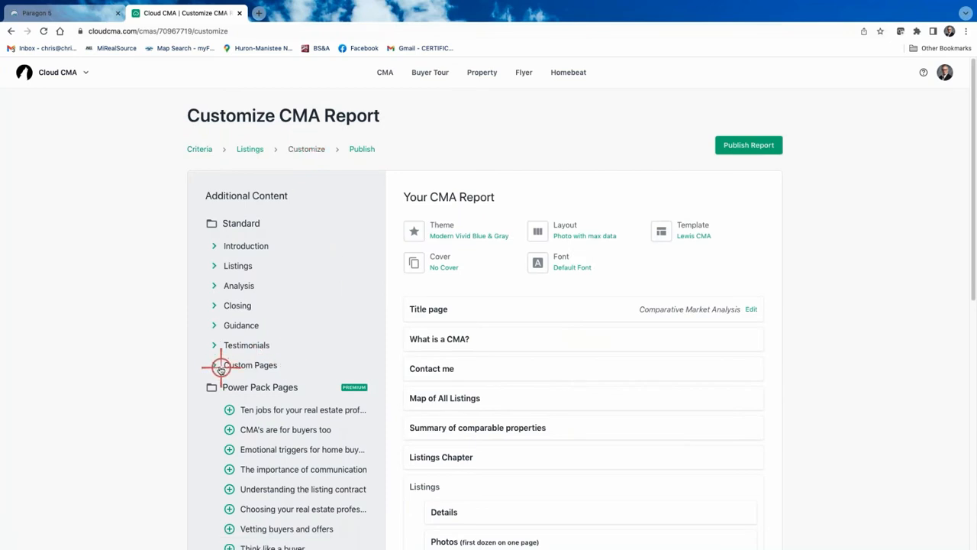
click(215, 365)
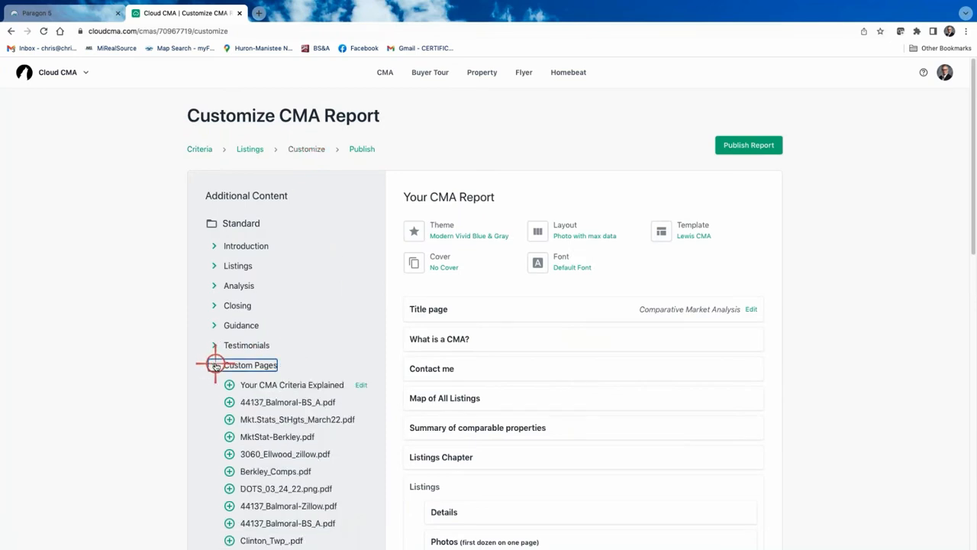
scroll(338, 331, down, 3)
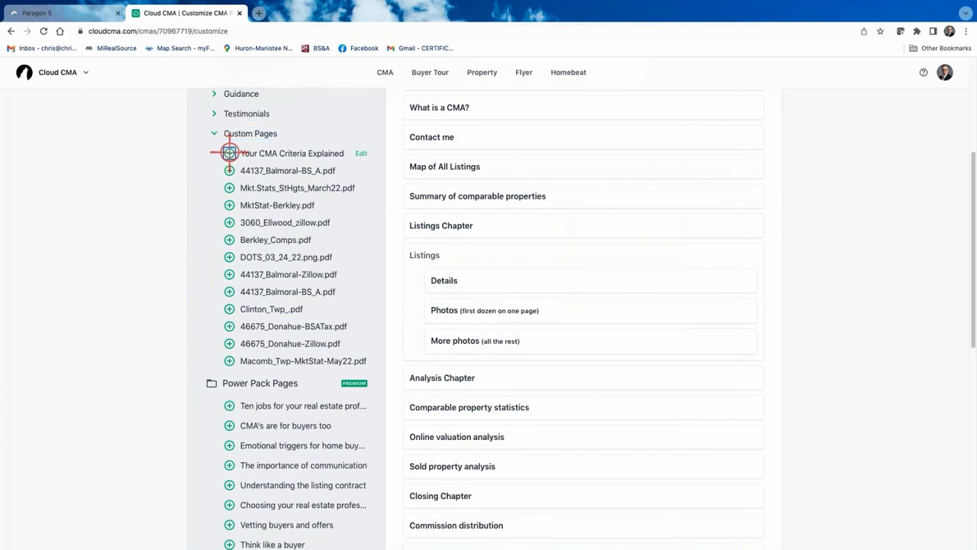
click(229, 153)
scroll(304, 219, down, 3)
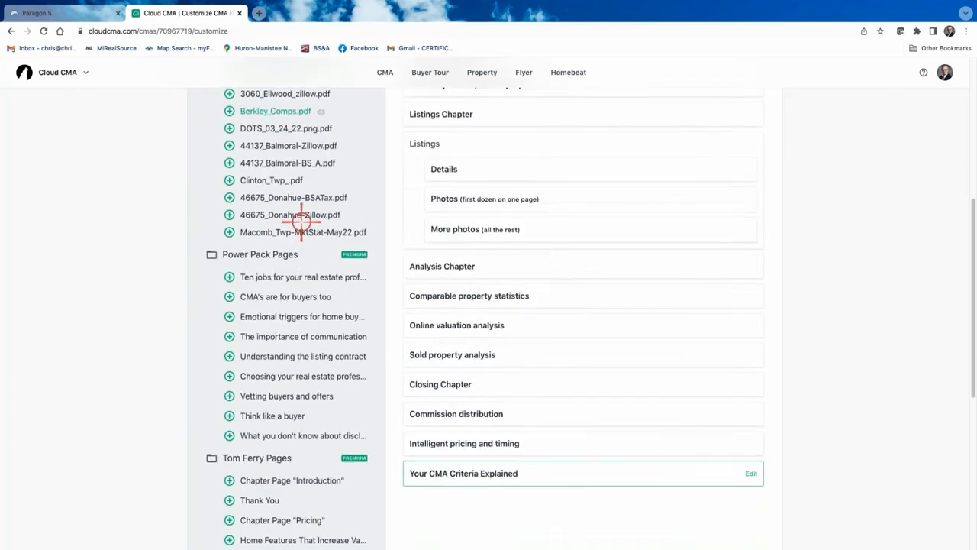
click(229, 231)
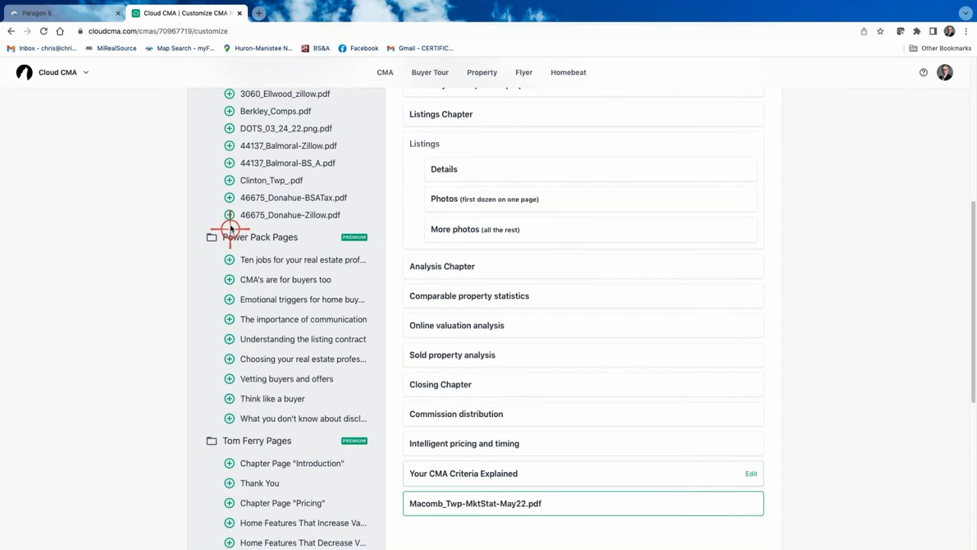
click(232, 214)
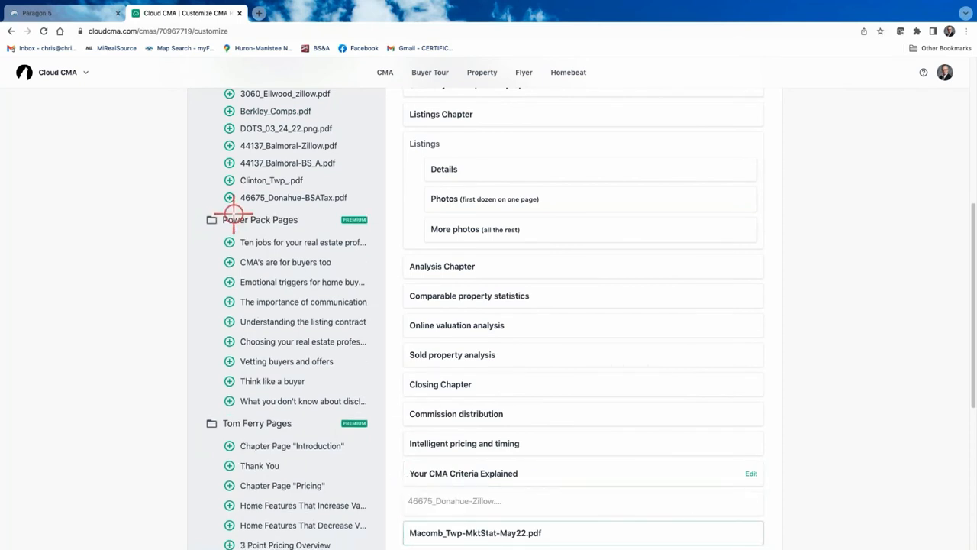
click(231, 198)
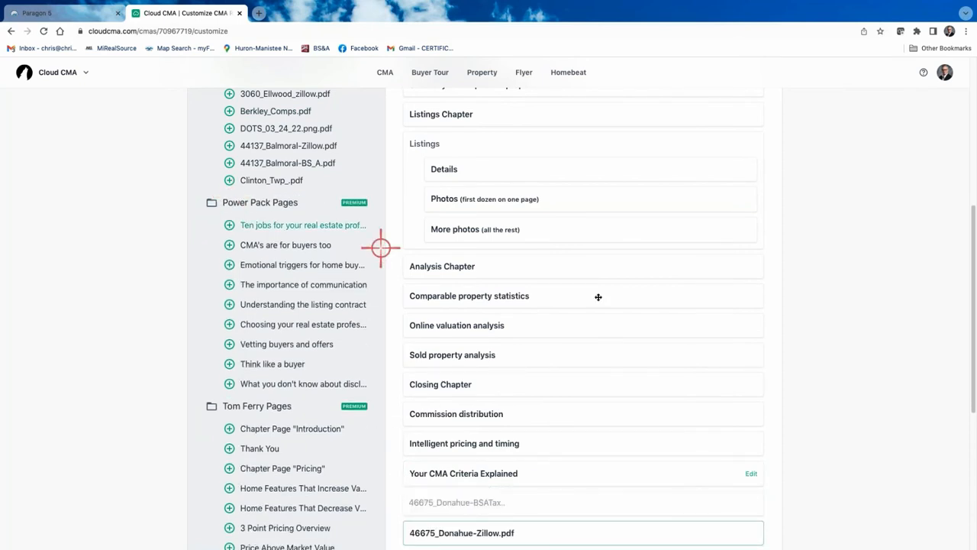
scroll(677, 320, down, 5)
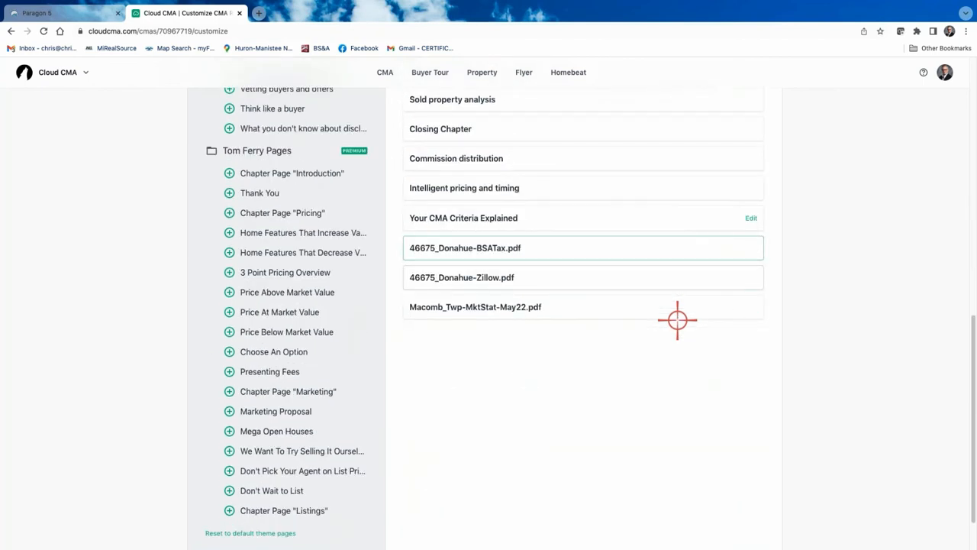
scroll(678, 320, up, 3)
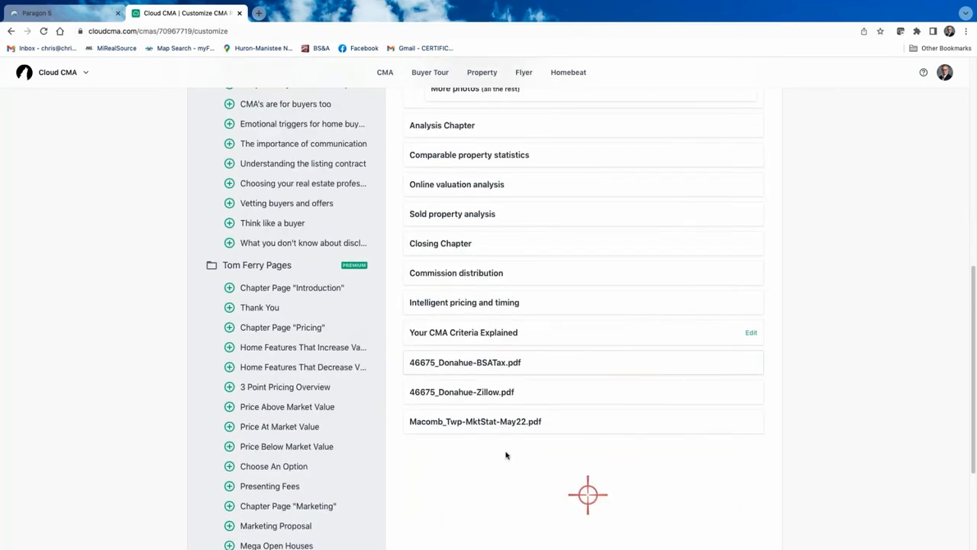
Edit the criteria page text so 'The search produced 11 homes' reads 7 homes
click(753, 332)
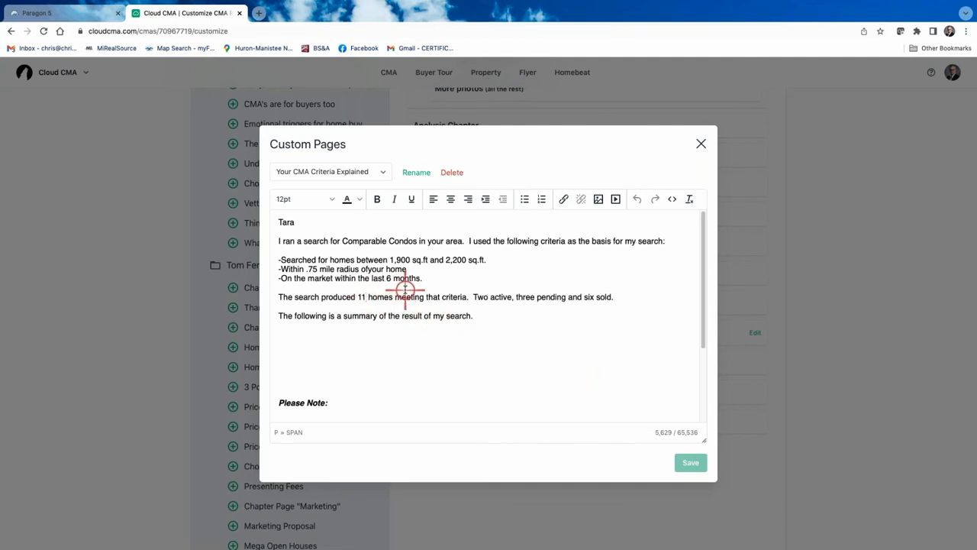
key(BackSpace)
key(BackSpace)
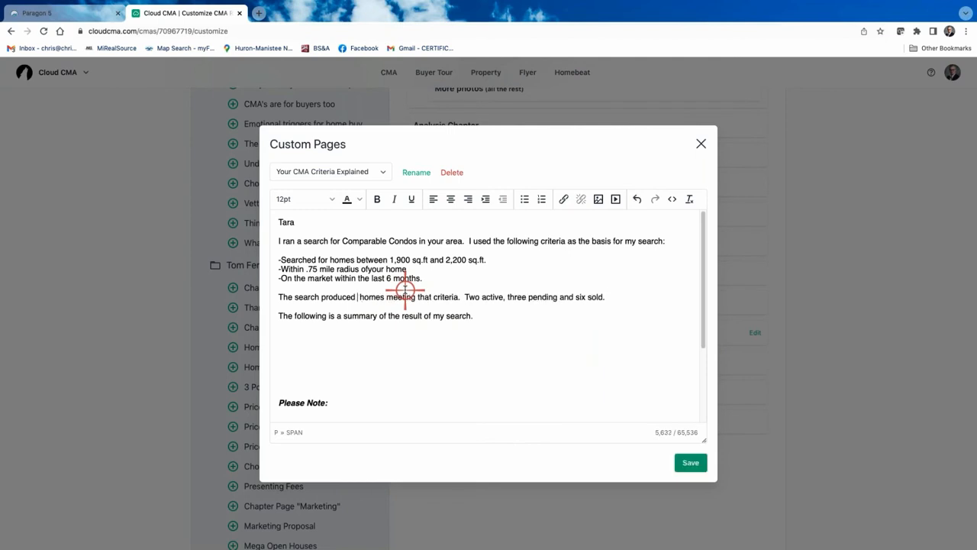
text(7)
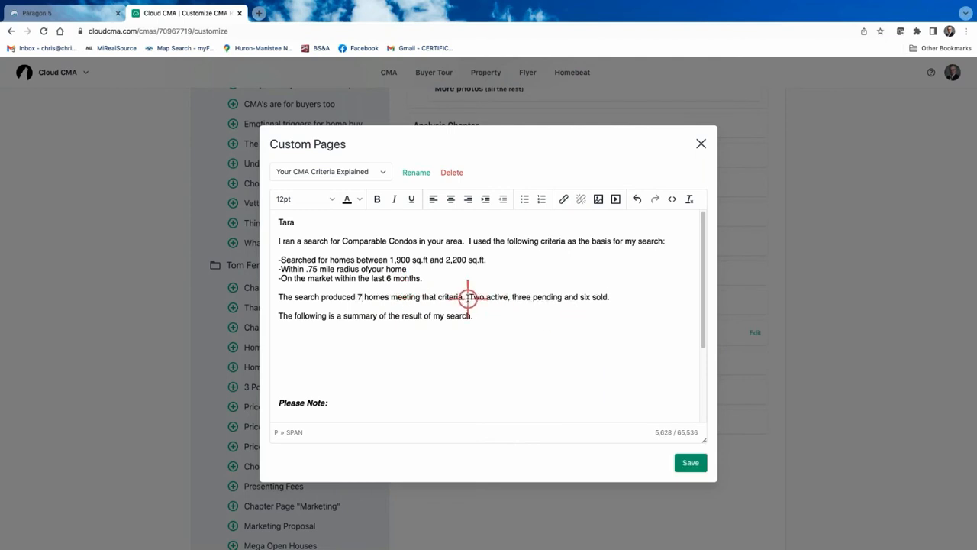
scroll(467, 297, down, 2)
scroll(401, 238, up, 2)
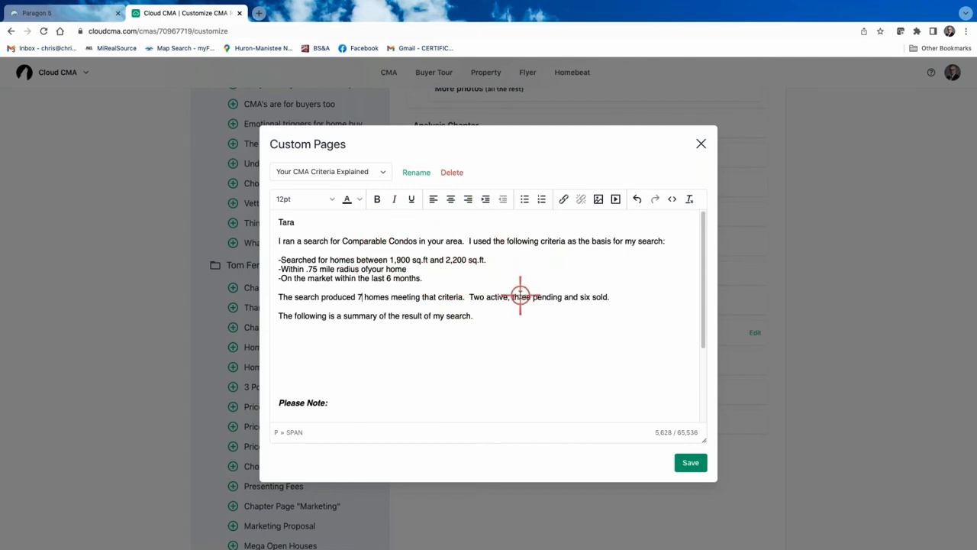
scroll(524, 297, down, 3)
scroll(563, 320, down, 1)
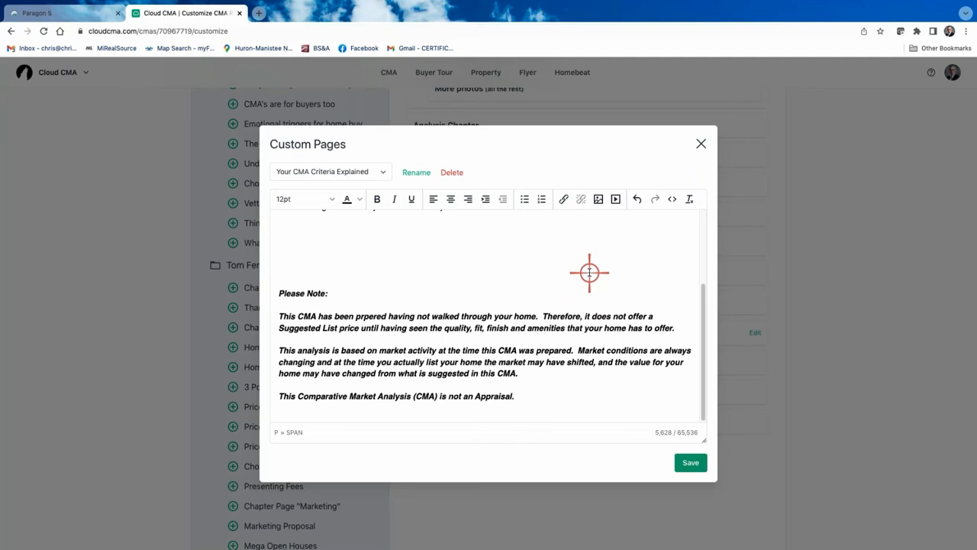
Review the Please Note text and save the criteria page stating 7 homes
scroll(590, 273, up, 3)
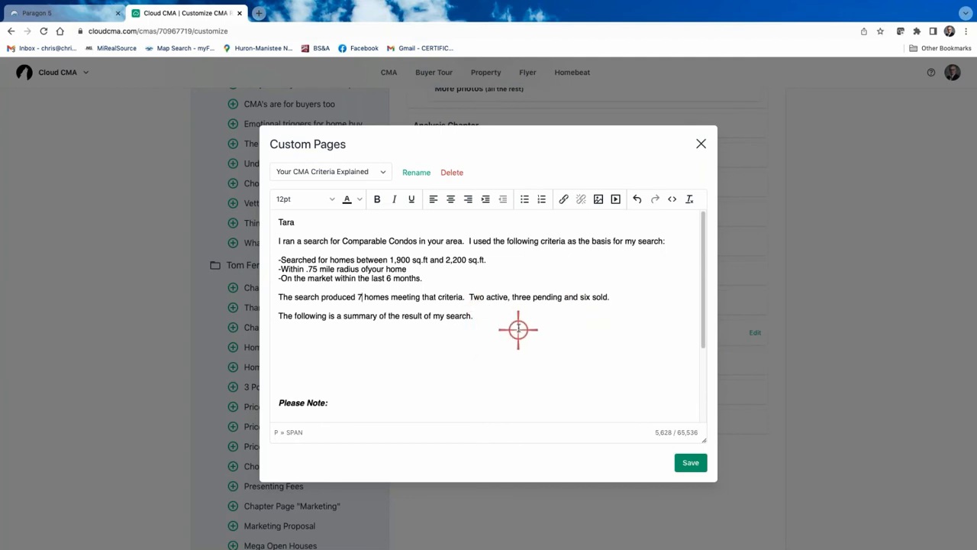
scroll(518, 329, down, 3)
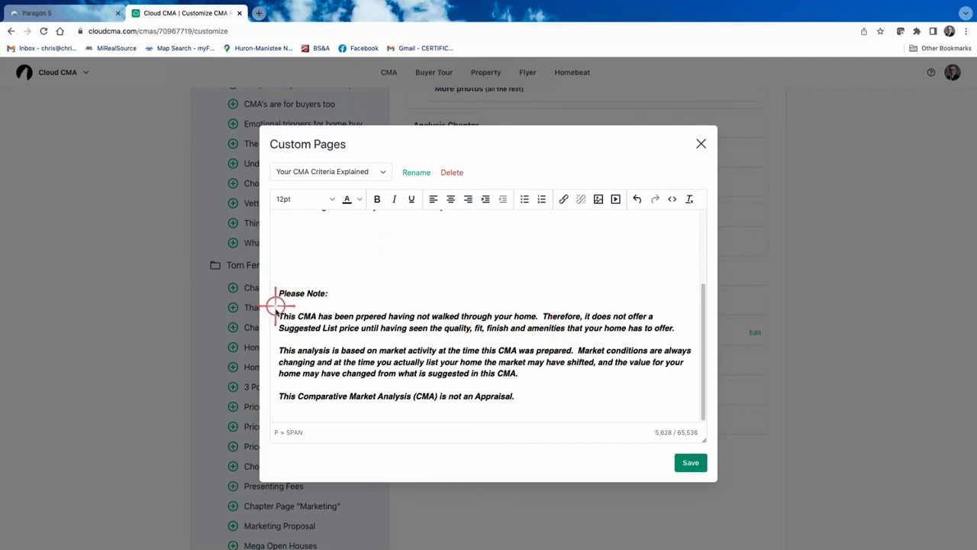
scroll(526, 336, up, 3)
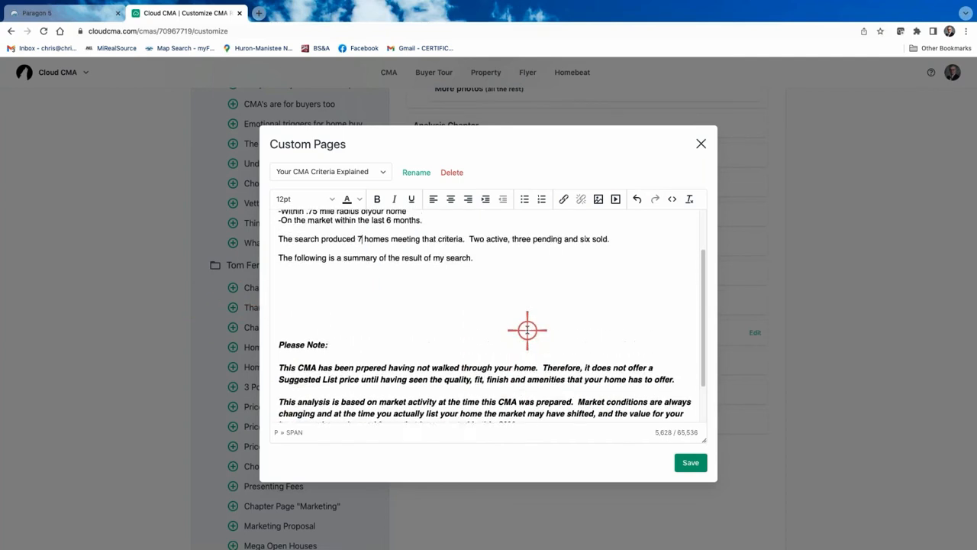
scroll(469, 346, down, 3)
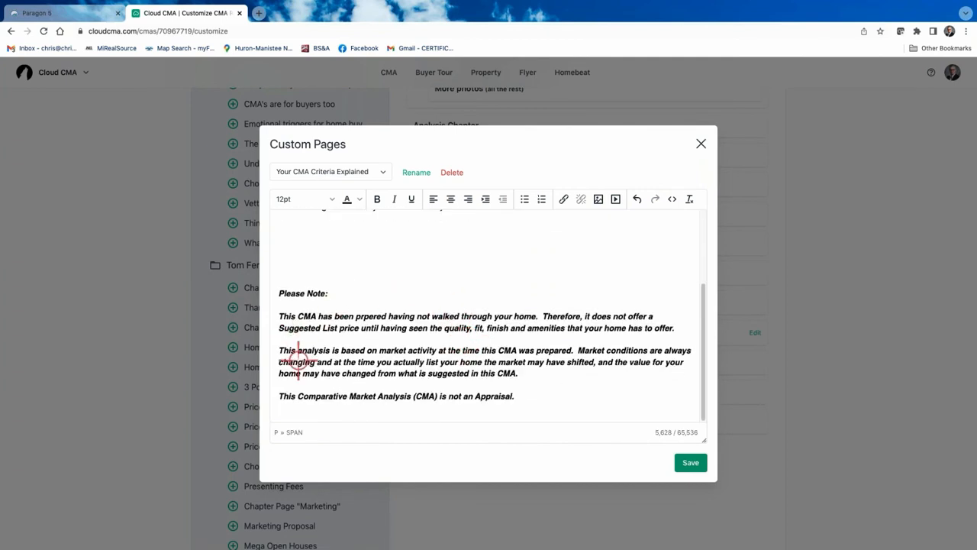
scroll(496, 316, up, 3)
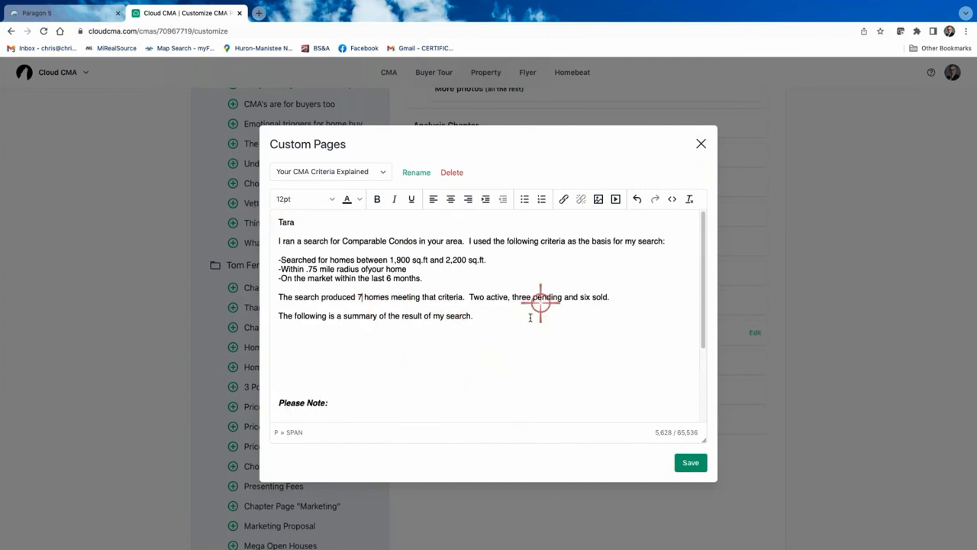
click(692, 464)
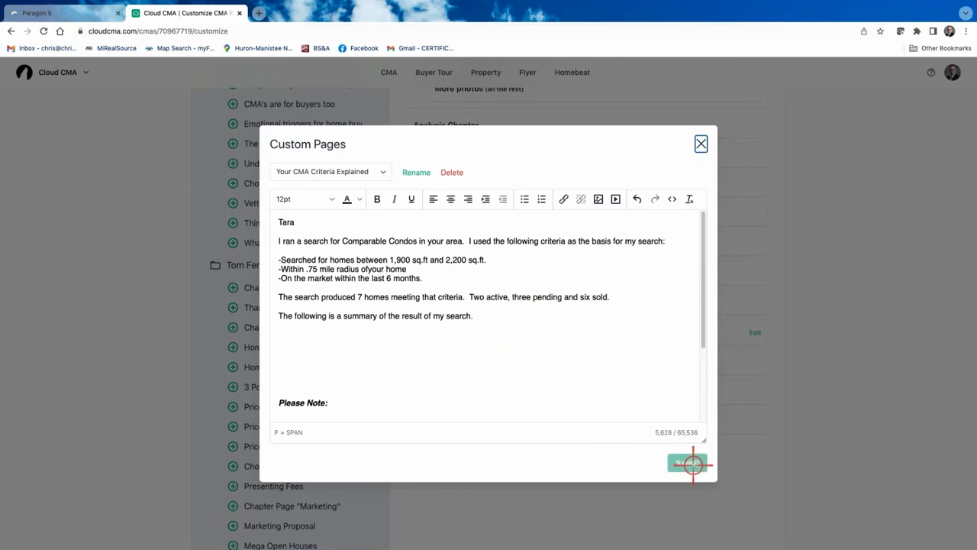
click(700, 144)
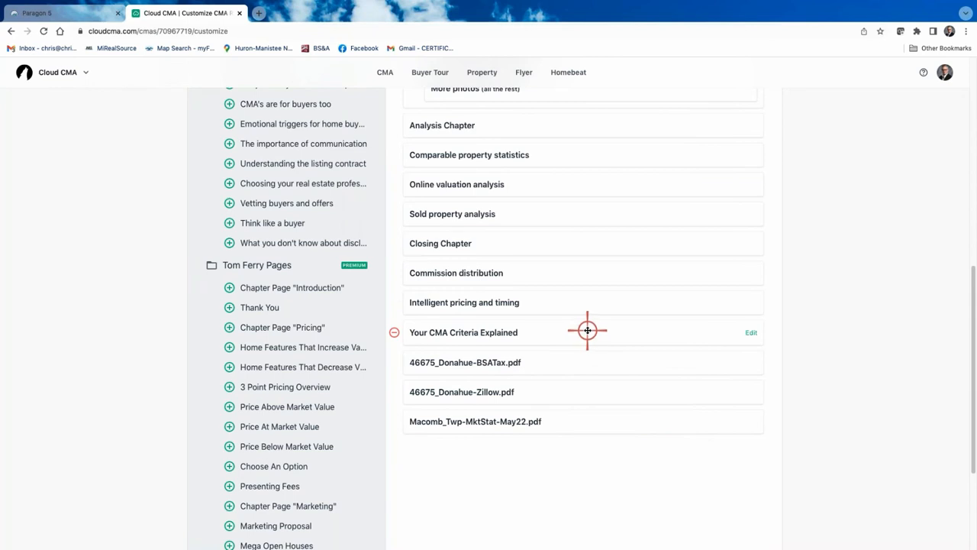
drag(587, 331, 564, 204)
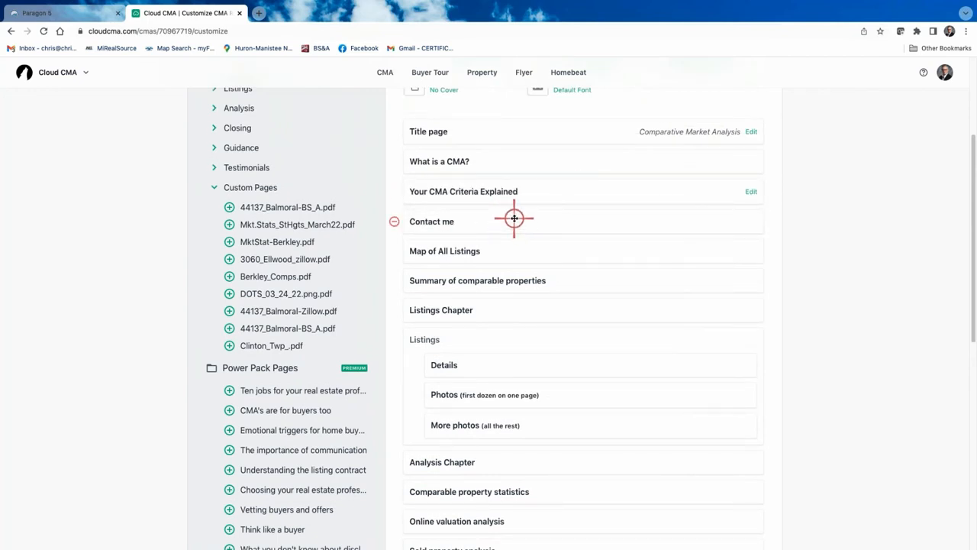
drag(551, 219, 554, 395)
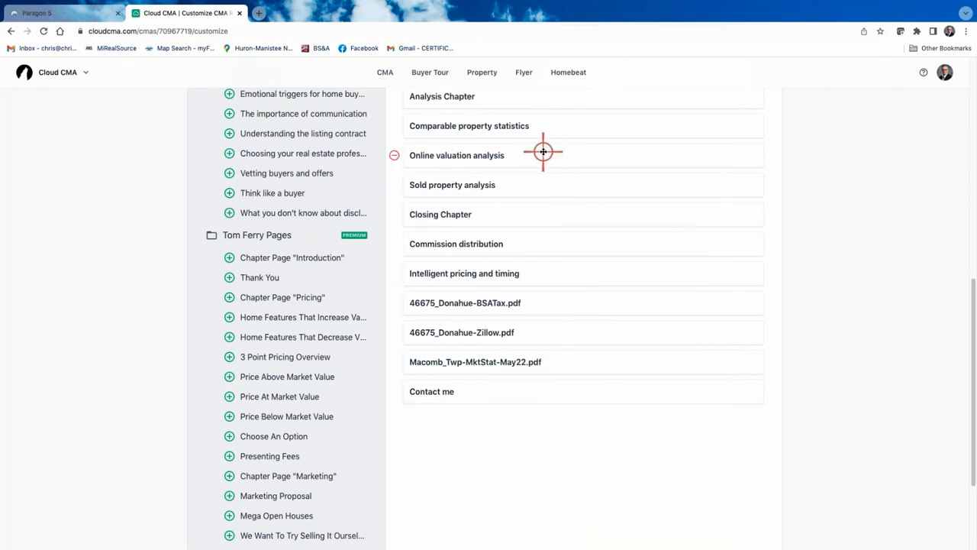
drag(588, 336, 472, 217)
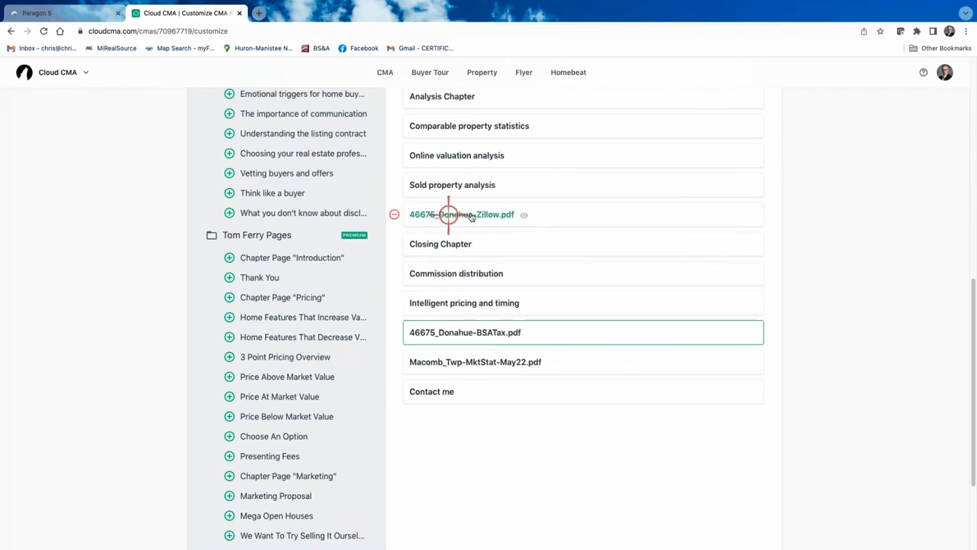
click(484, 214)
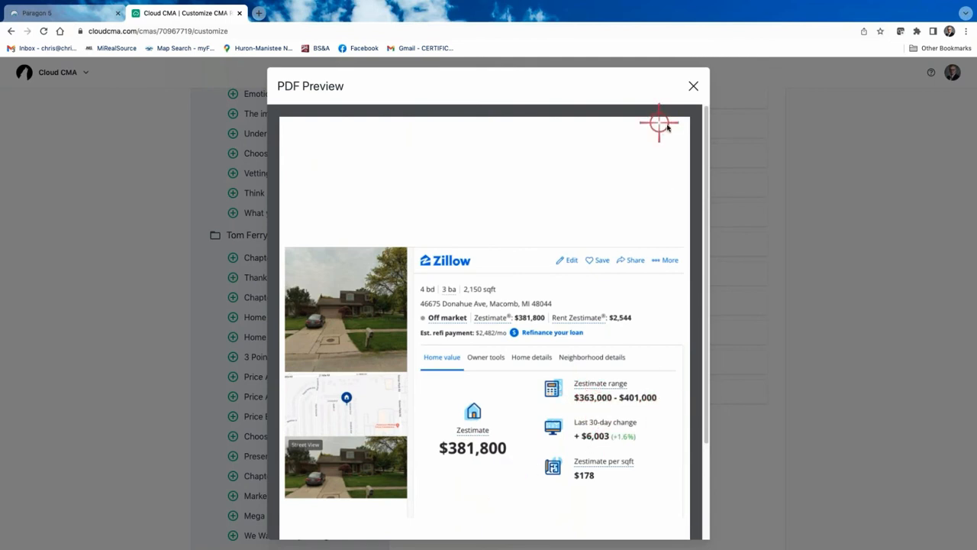
Place the Zillow PDF page right after Online valuation analysis and check that page's preview
click(693, 86)
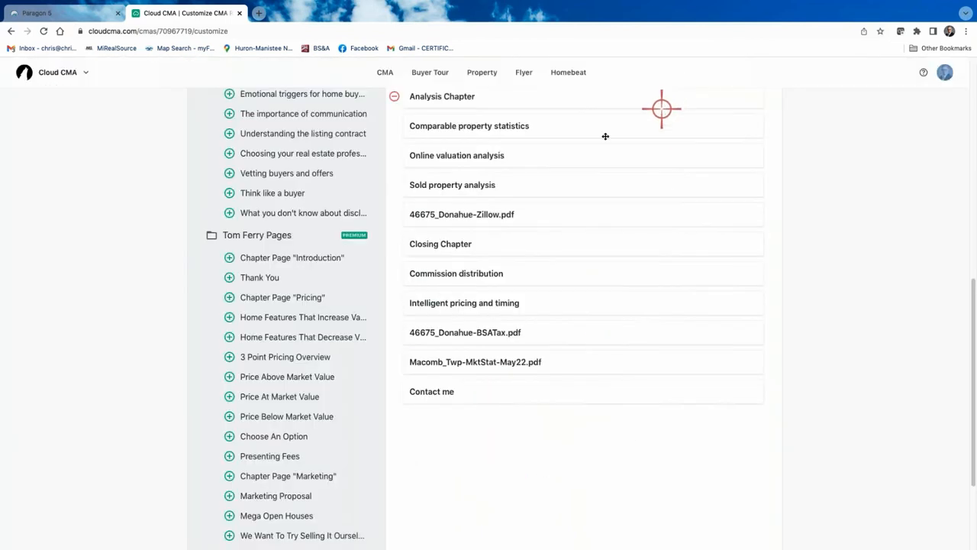
drag(563, 207, 563, 181)
click(485, 163)
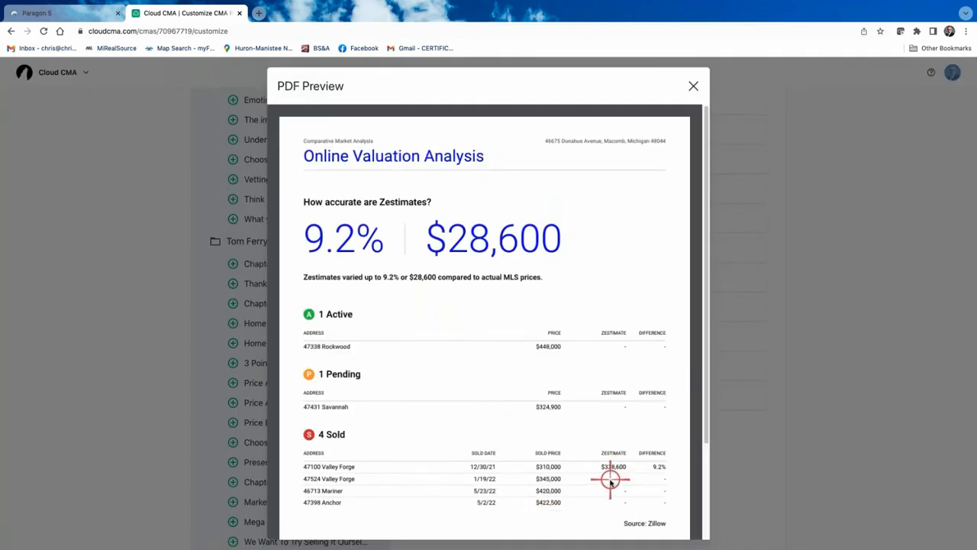
click(694, 85)
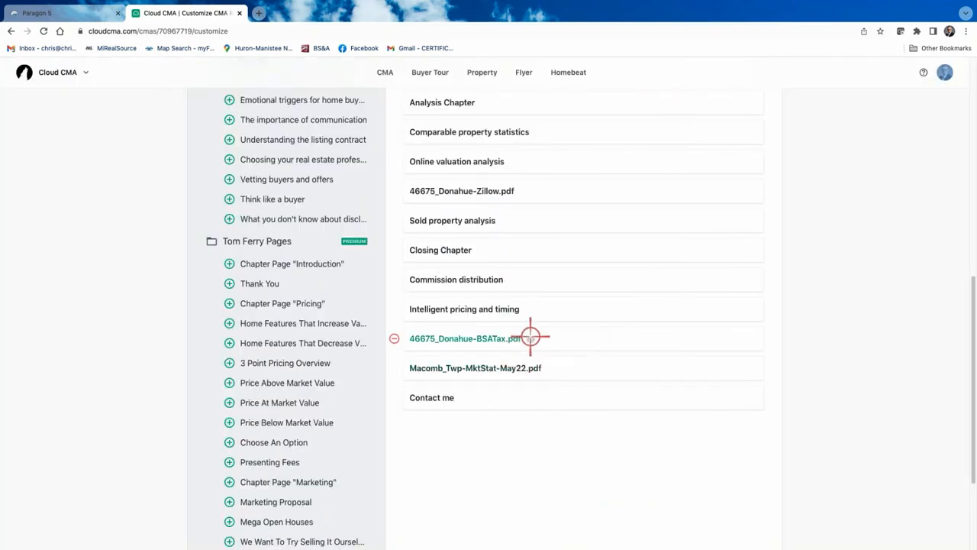
scroll(543, 296, up, 1)
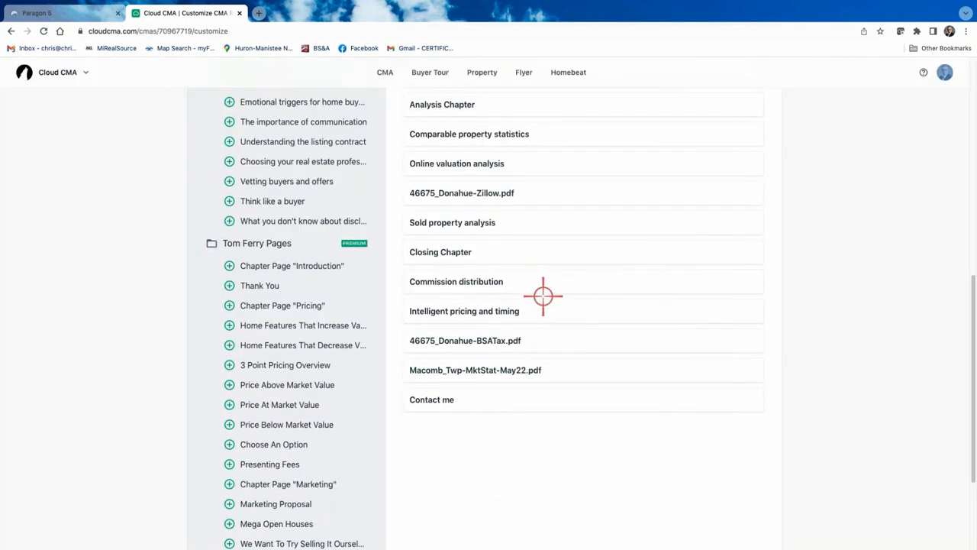
scroll(543, 296, up, 3)
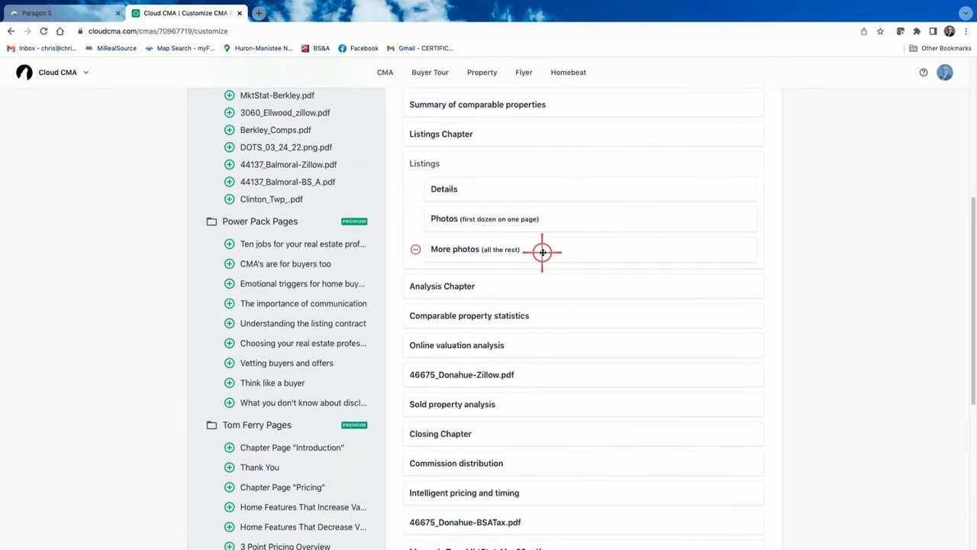
scroll(542, 252, up, 5)
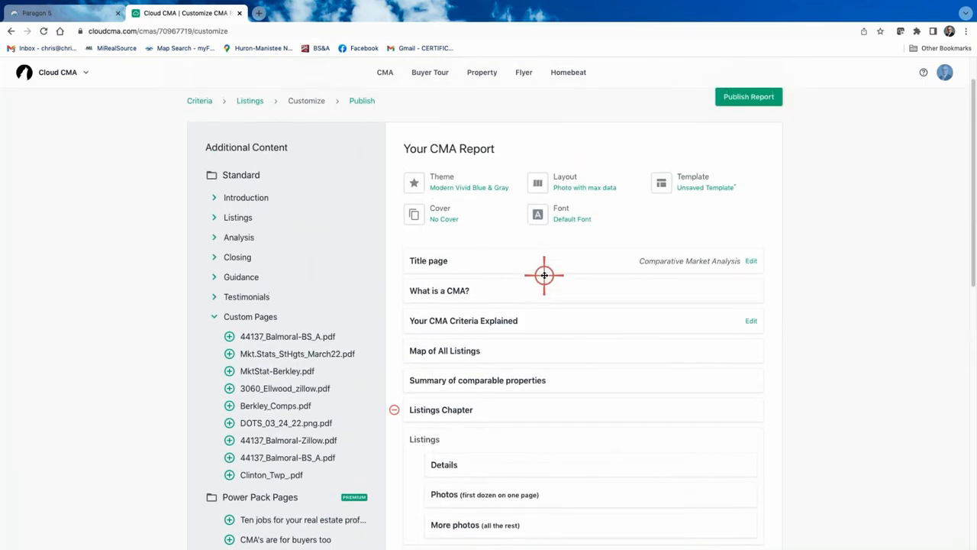
Save the report's 16-page set as a custom template named for the client
scroll(542, 275, up, 1)
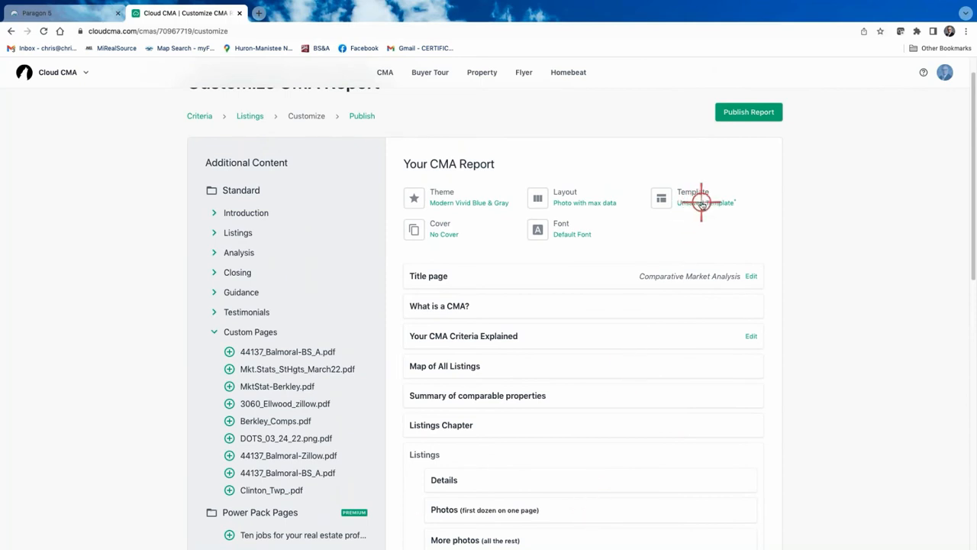
click(702, 202)
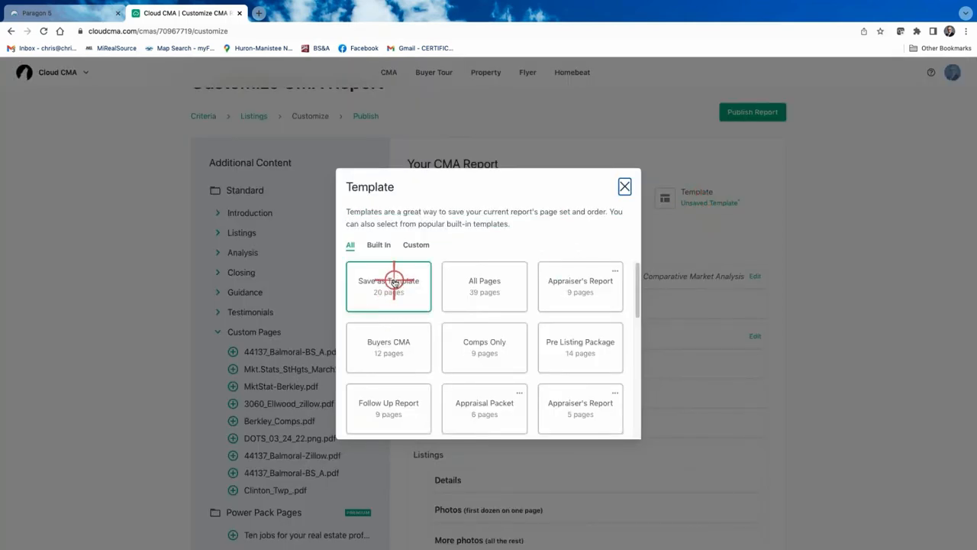
click(394, 283)
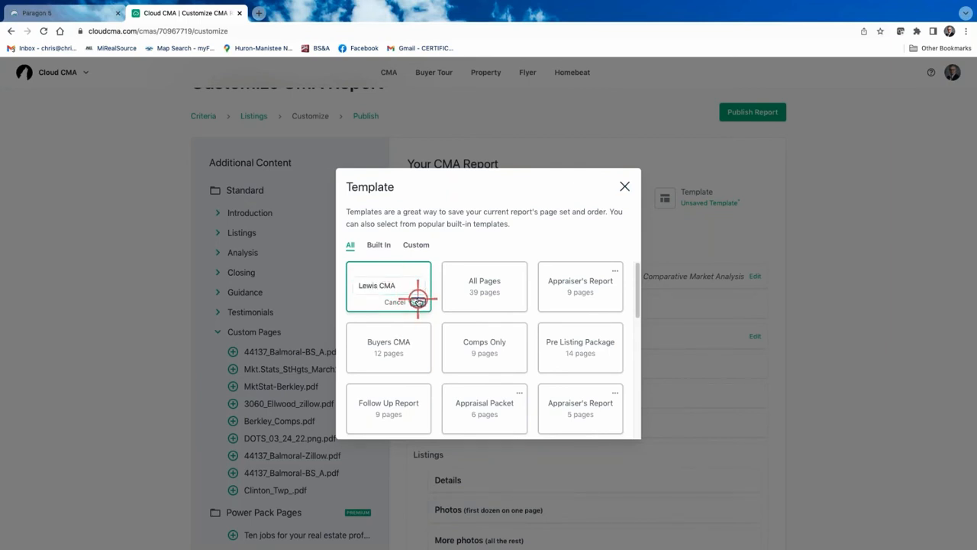
click(417, 301)
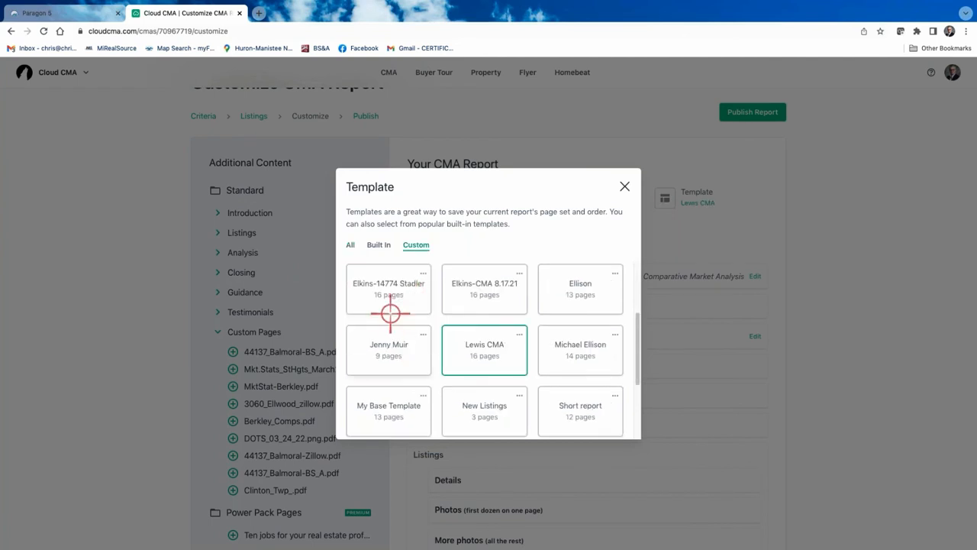
scroll(504, 344, down, 3)
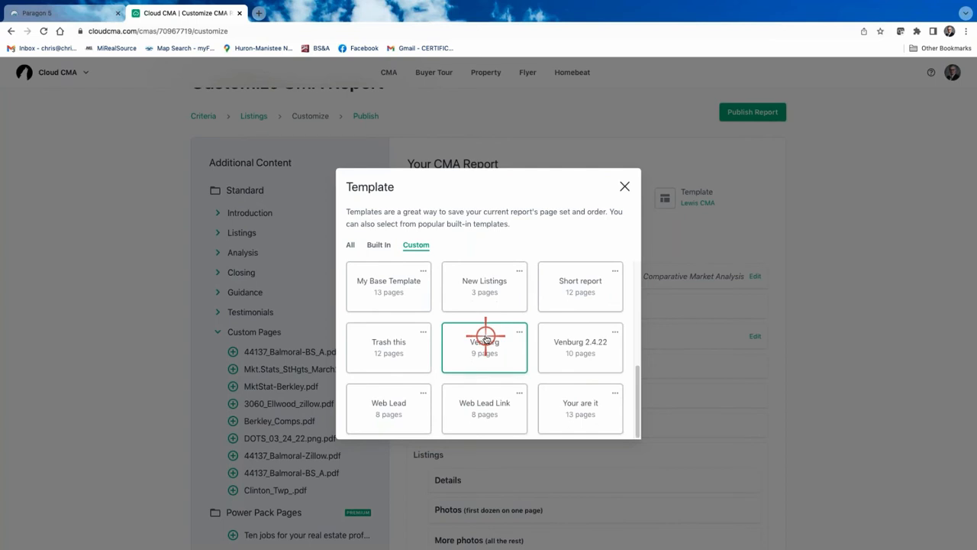
scroll(474, 264, up, 3)
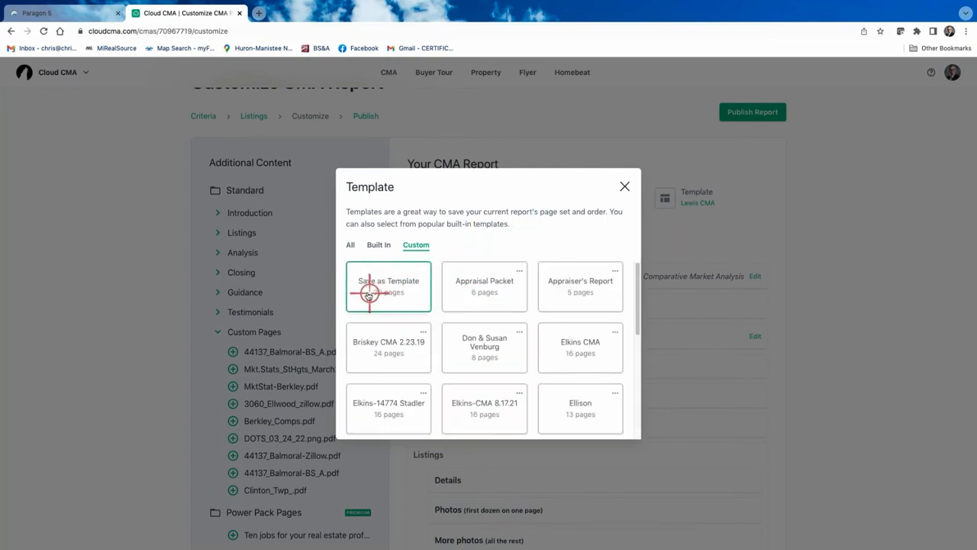
click(625, 186)
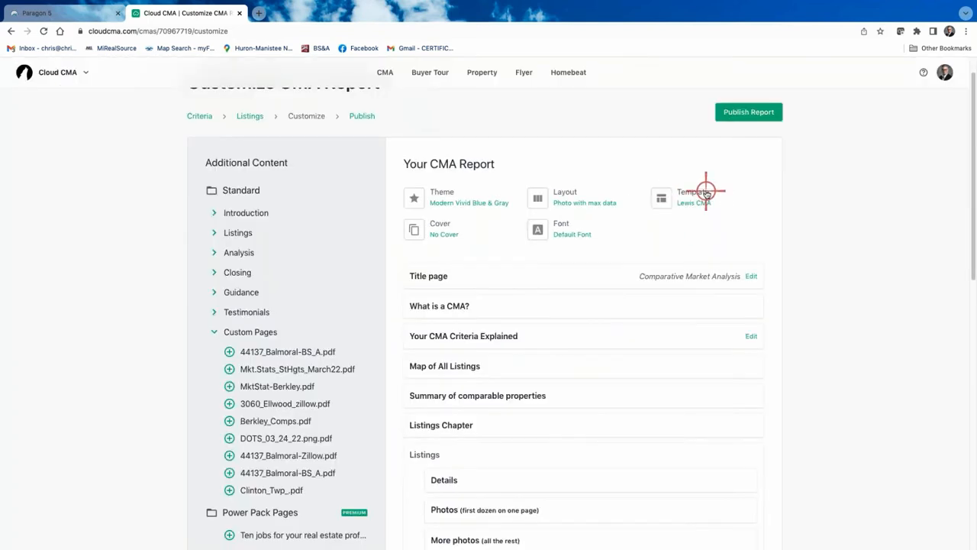
click(748, 112)
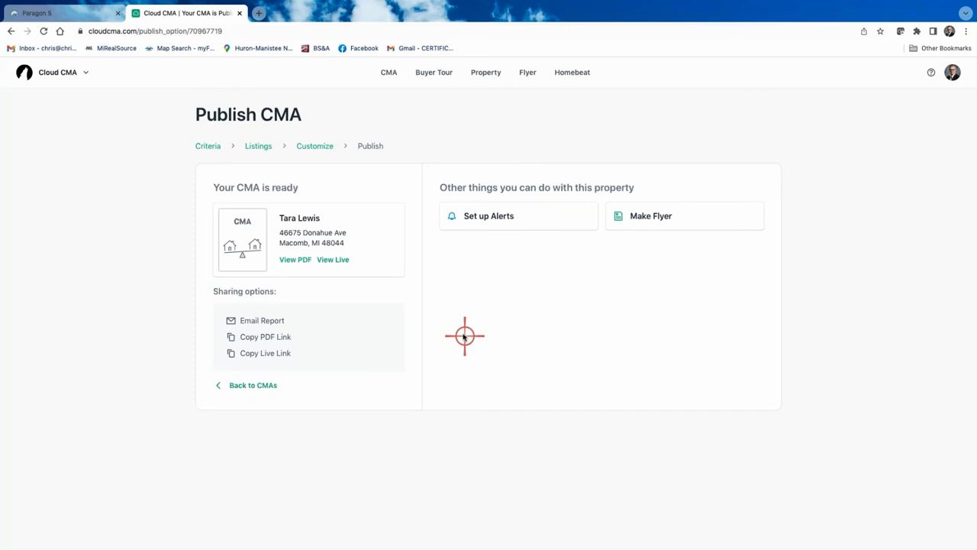
click(294, 260)
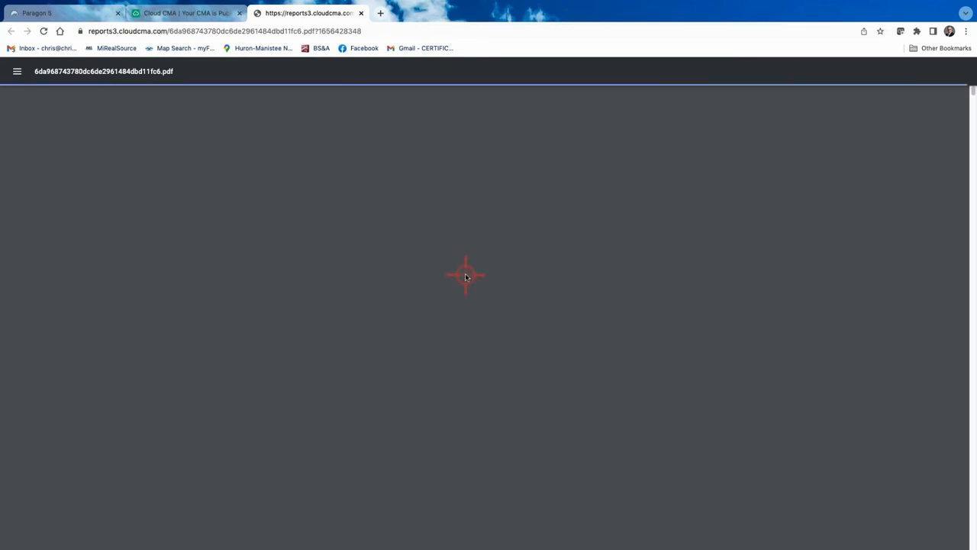
scroll(465, 276, down, 5)
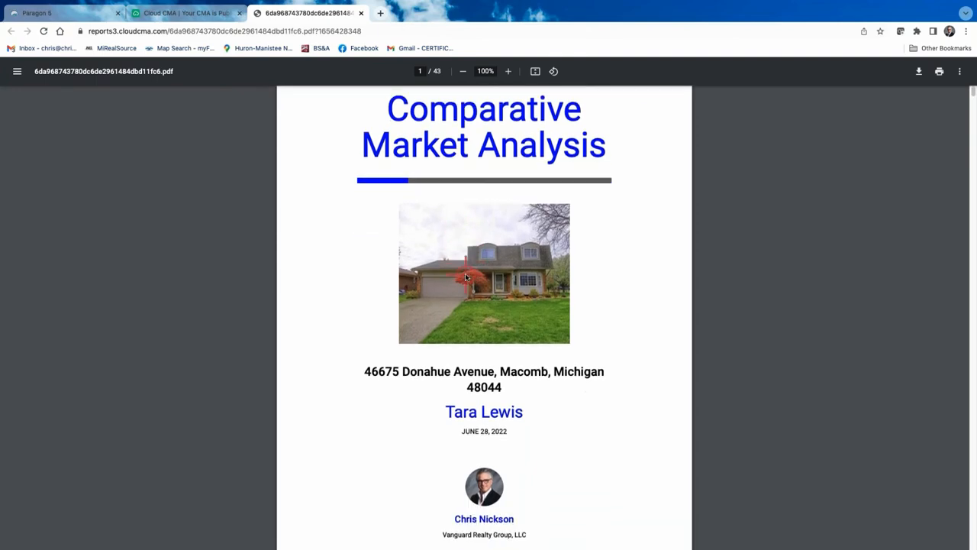
scroll(466, 277, down, 10)
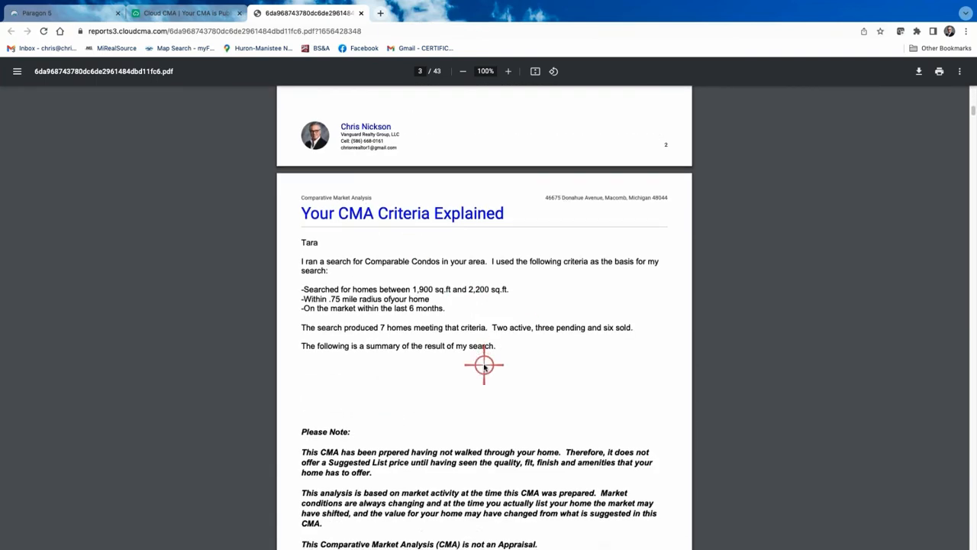
scroll(484, 366, down, 2)
scroll(484, 366, down, 9)
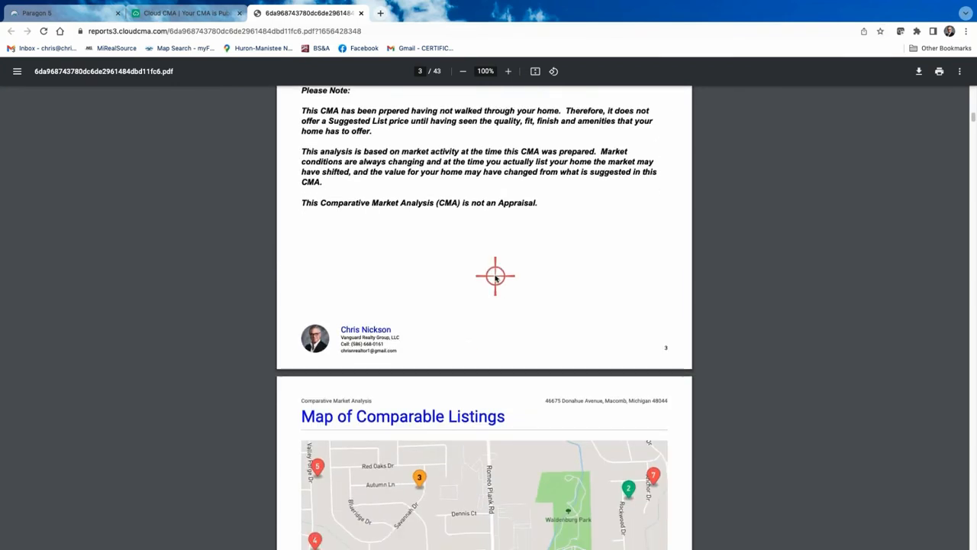
scroll(510, 338, down, 10)
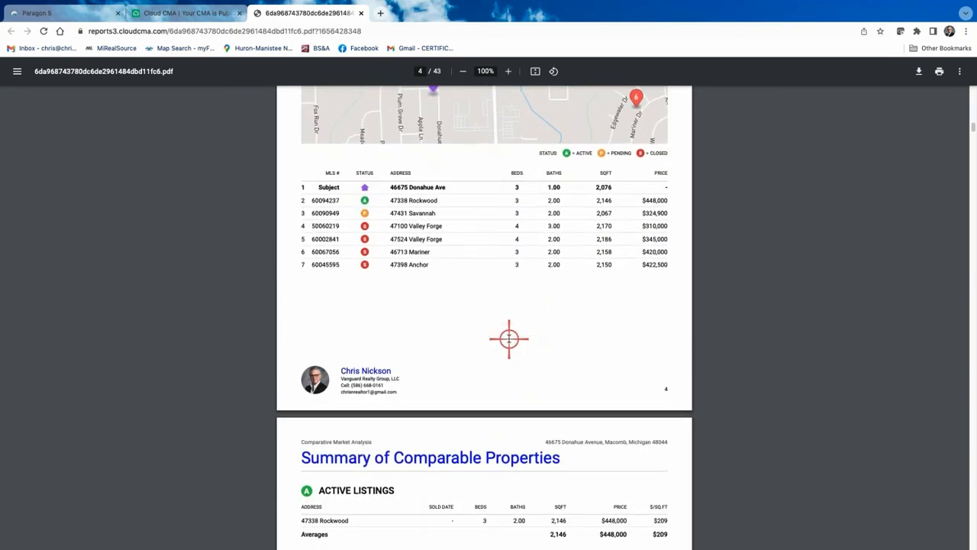
scroll(509, 338, down, 11)
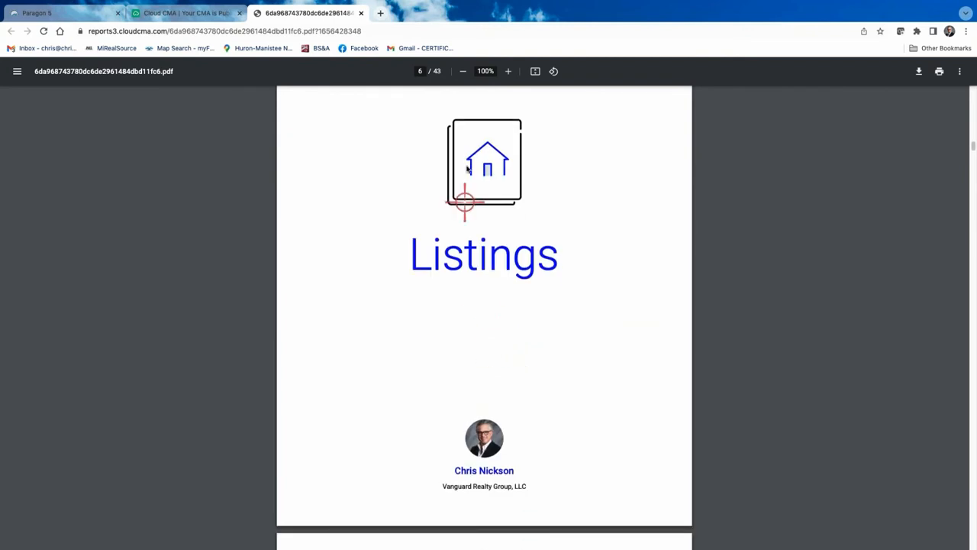
scroll(580, 327, up, 1)
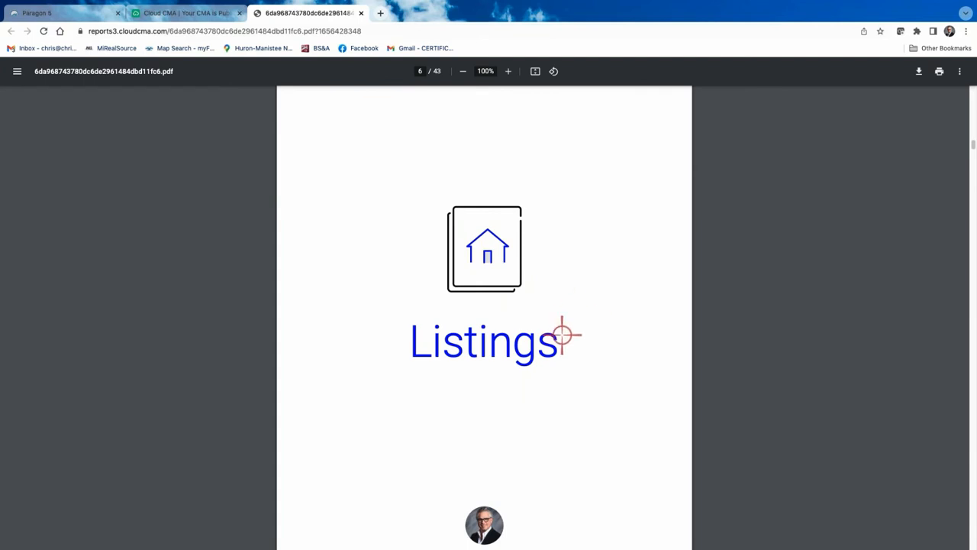
scroll(562, 335, down, 1)
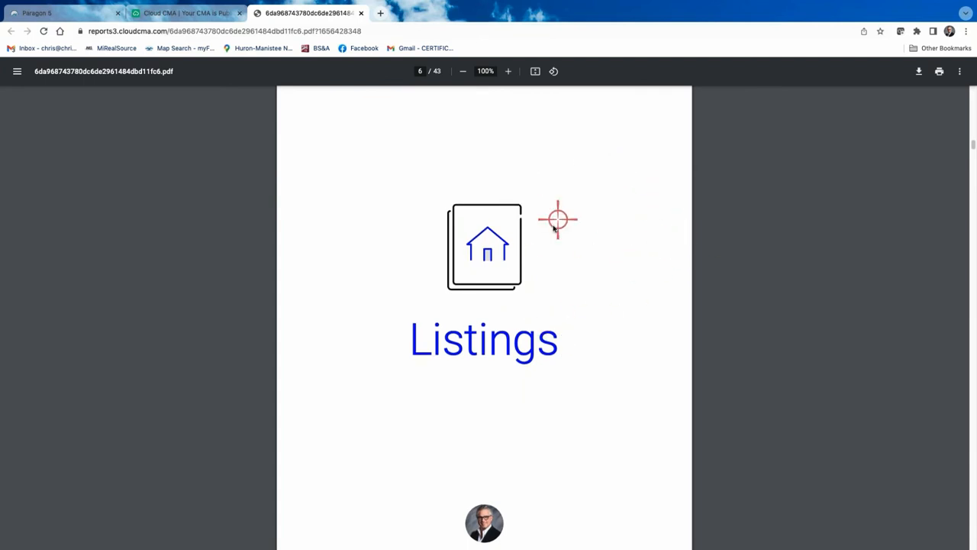
scroll(574, 268, down, 1)
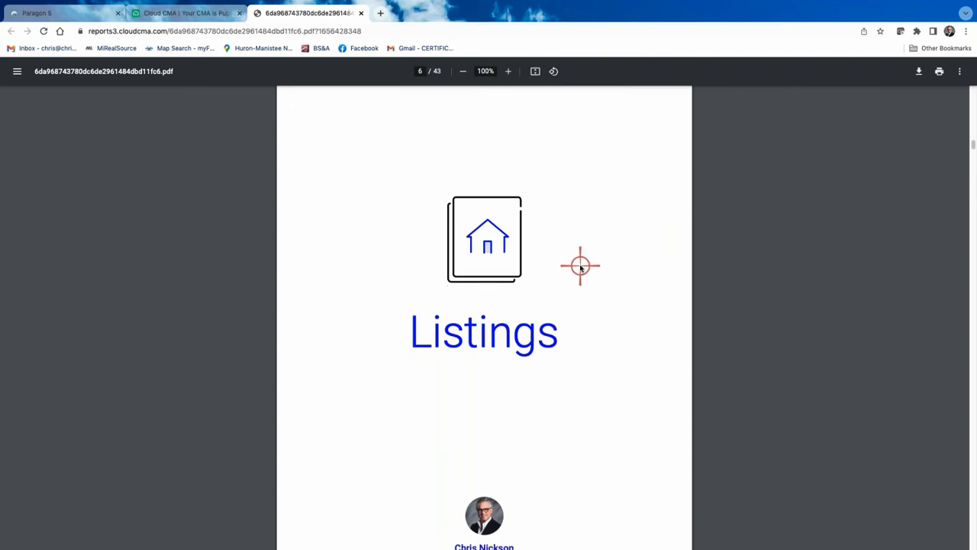
scroll(580, 266, down, 3)
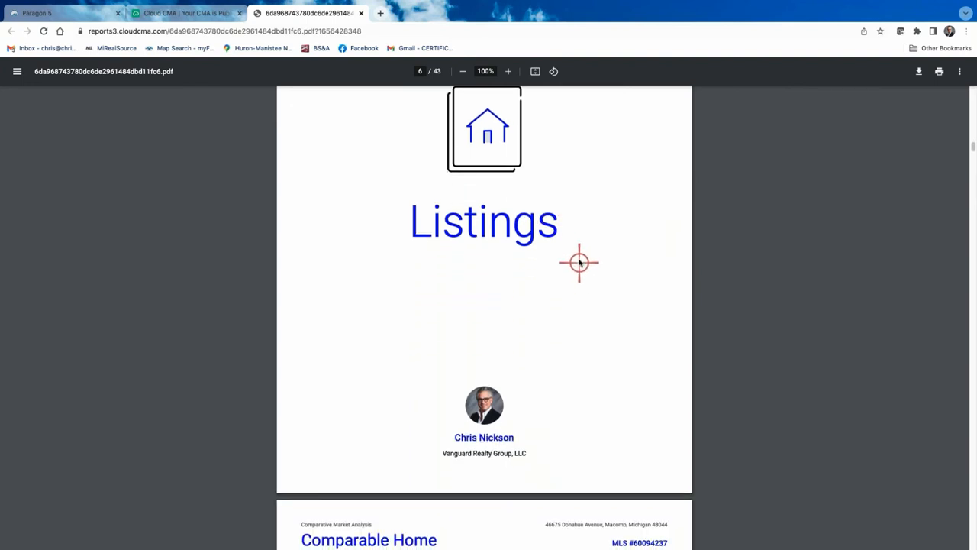
scroll(596, 281, down, 1)
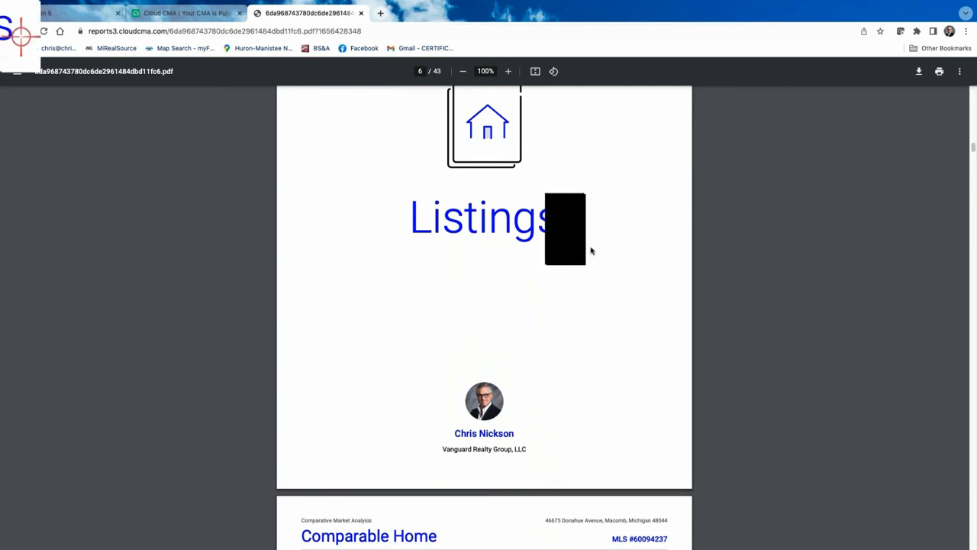
scroll(588, 255, down, 3)
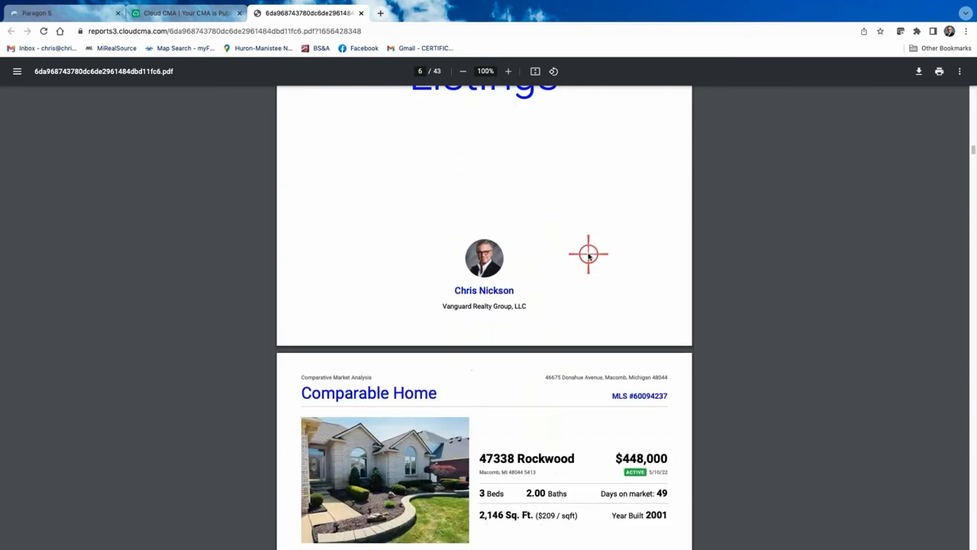
scroll(573, 268, down, 3)
scroll(544, 345, down, 1)
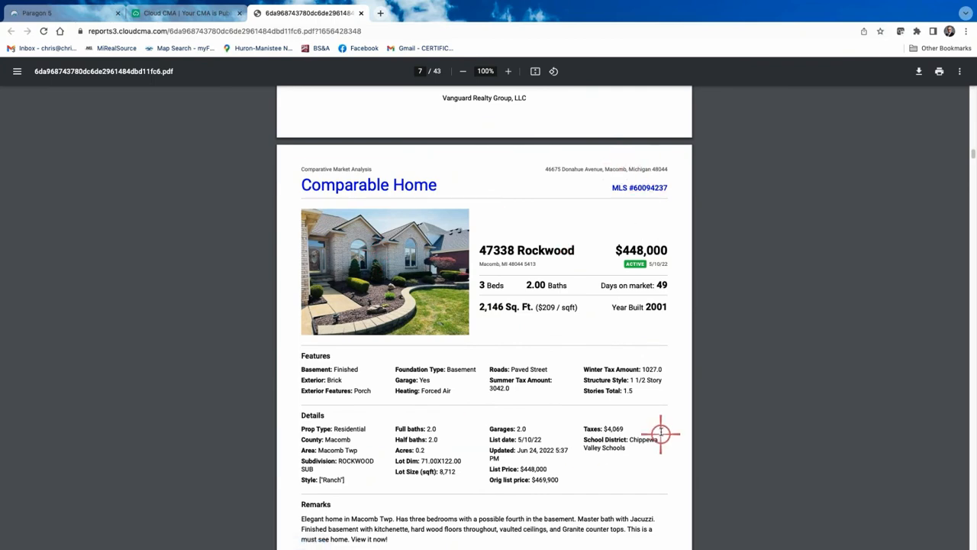
scroll(649, 415, down, 5)
scroll(622, 433, down, 7)
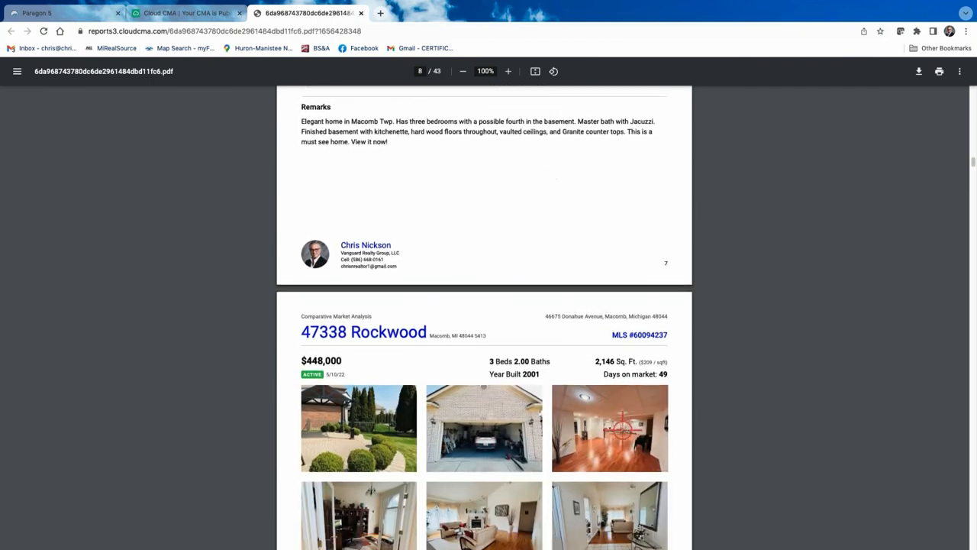
scroll(622, 433, down, 9)
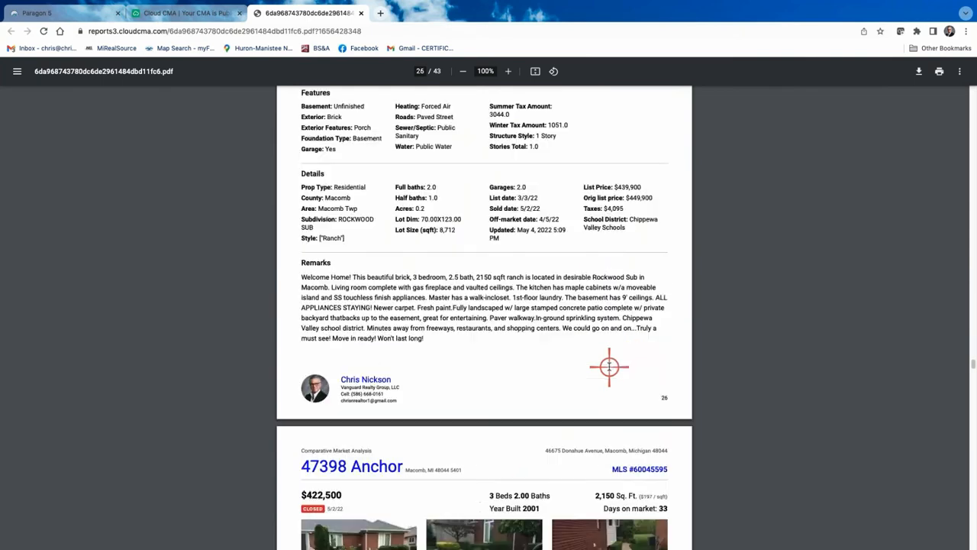
Page through the analysis, valuation, Macomb Twp market stats and contact pages to page 43
scroll(609, 367, down, 20)
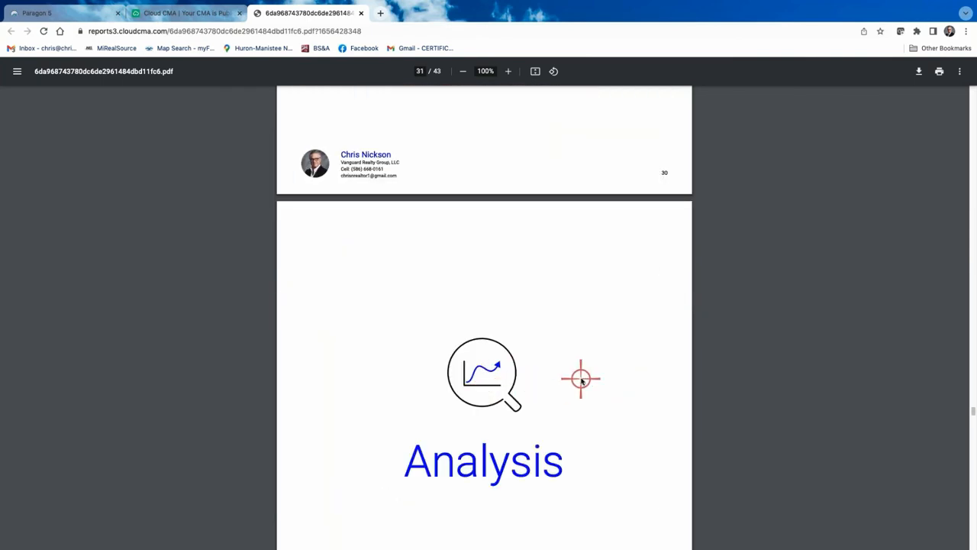
scroll(581, 379, down, 7)
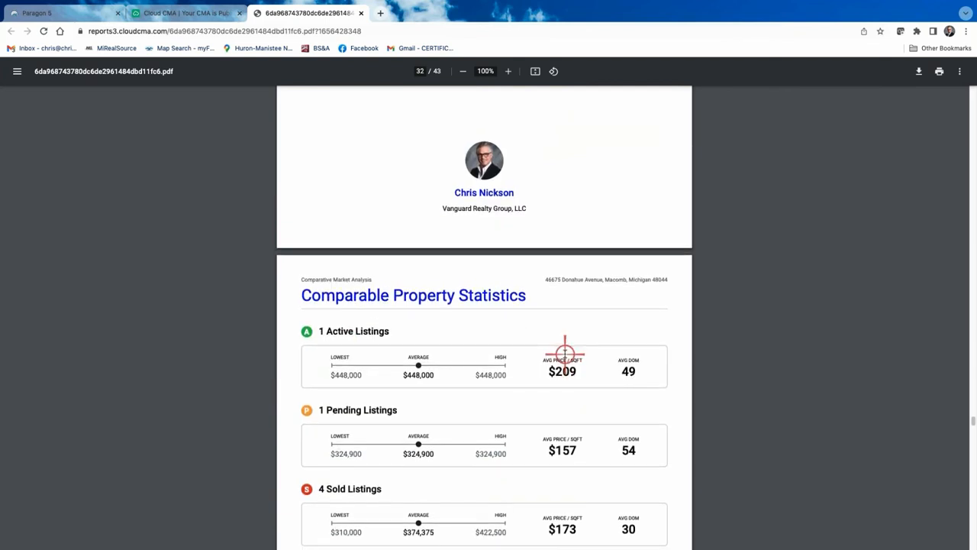
scroll(565, 353, down, 2)
scroll(565, 353, down, 9)
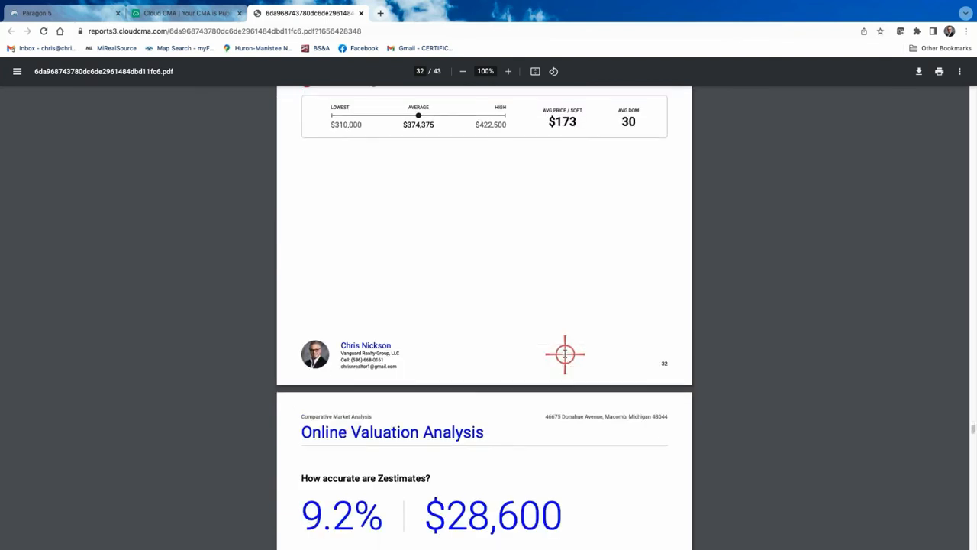
scroll(565, 353, down, 15)
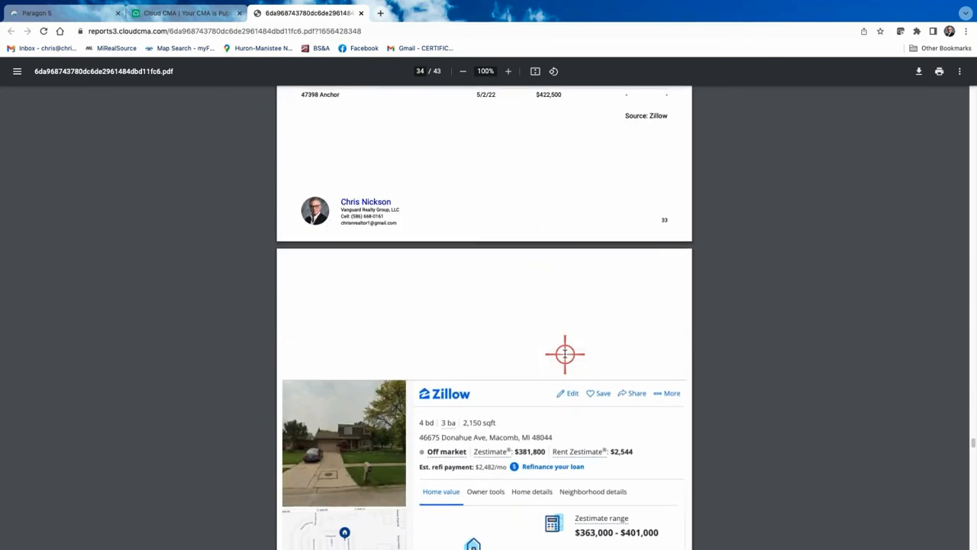
scroll(565, 354, down, 1)
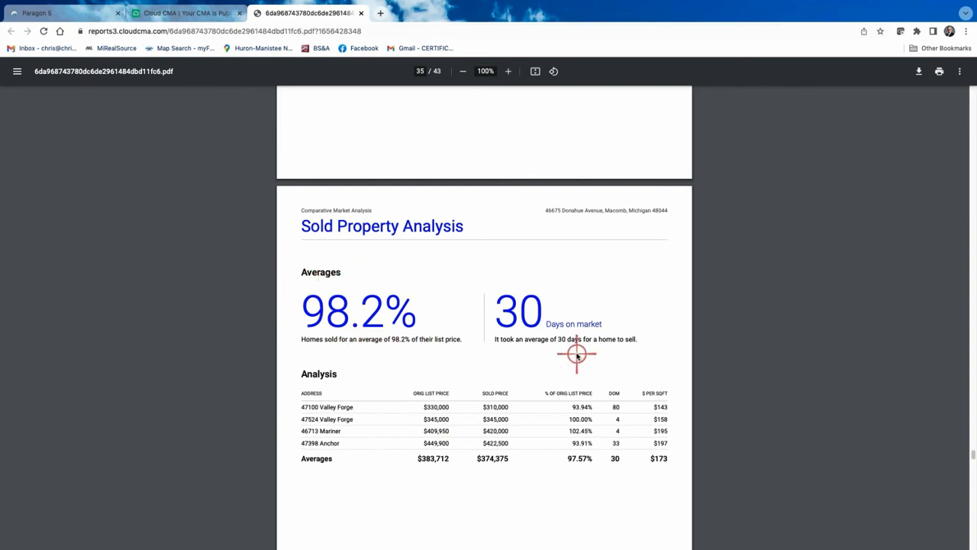
scroll(577, 355, down, 5)
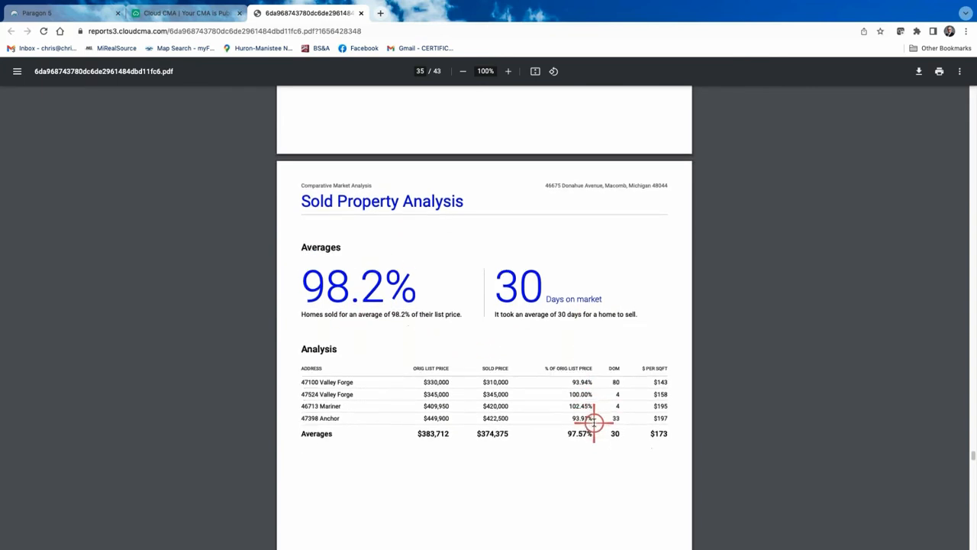
scroll(594, 423, down, 10)
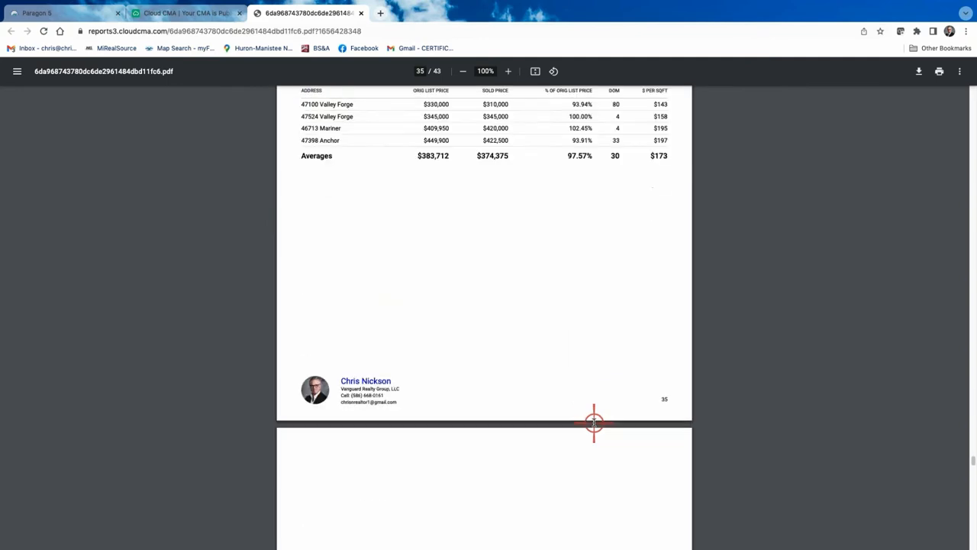
scroll(595, 423, down, 20)
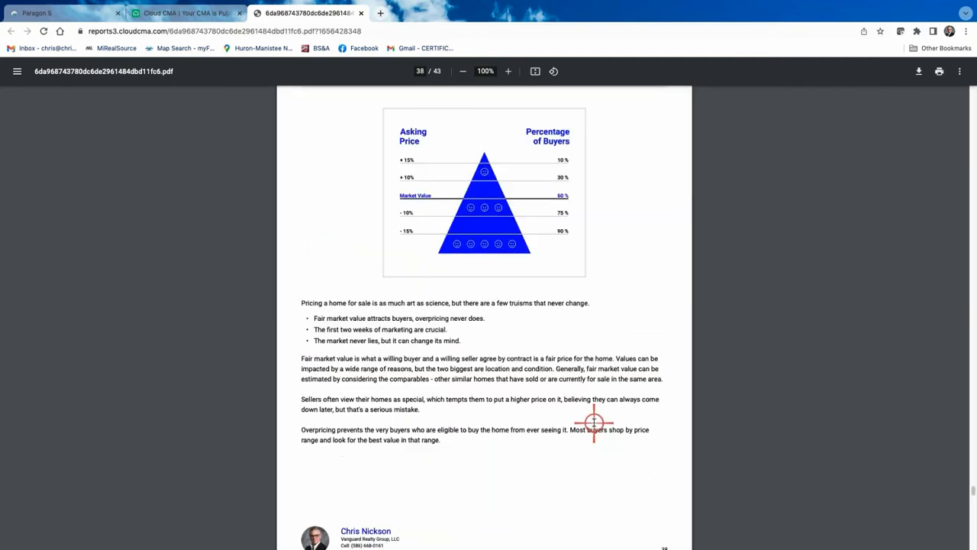
scroll(594, 423, down, 10)
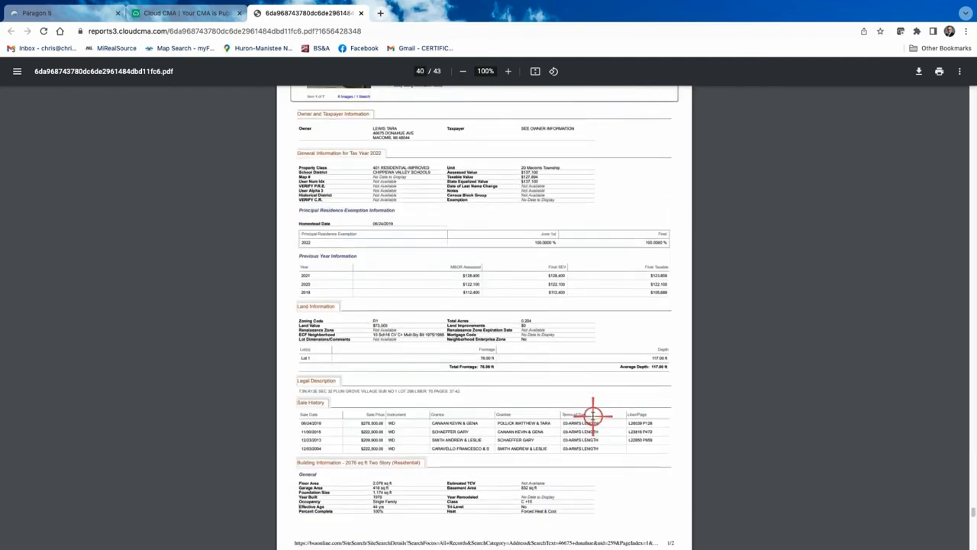
scroll(594, 416, down, 10)
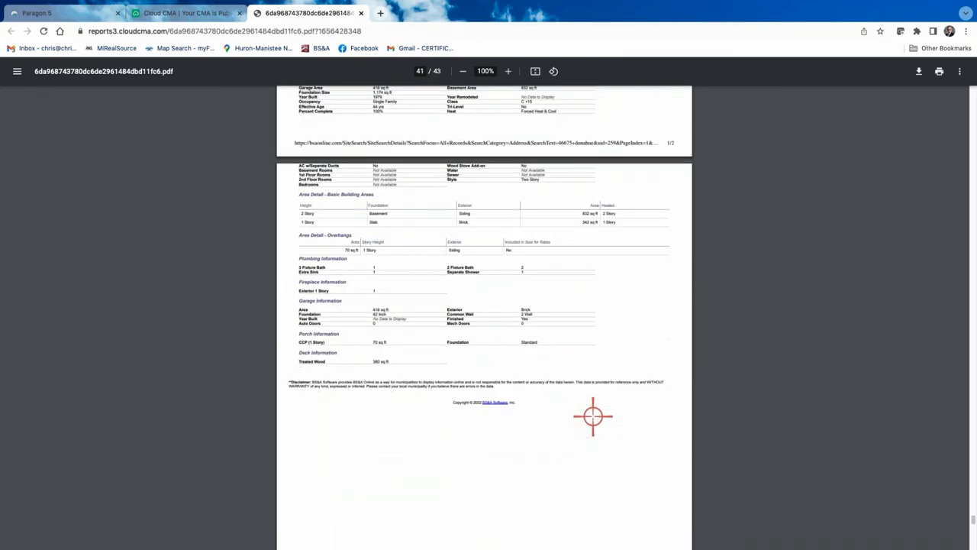
scroll(593, 416, down, 3)
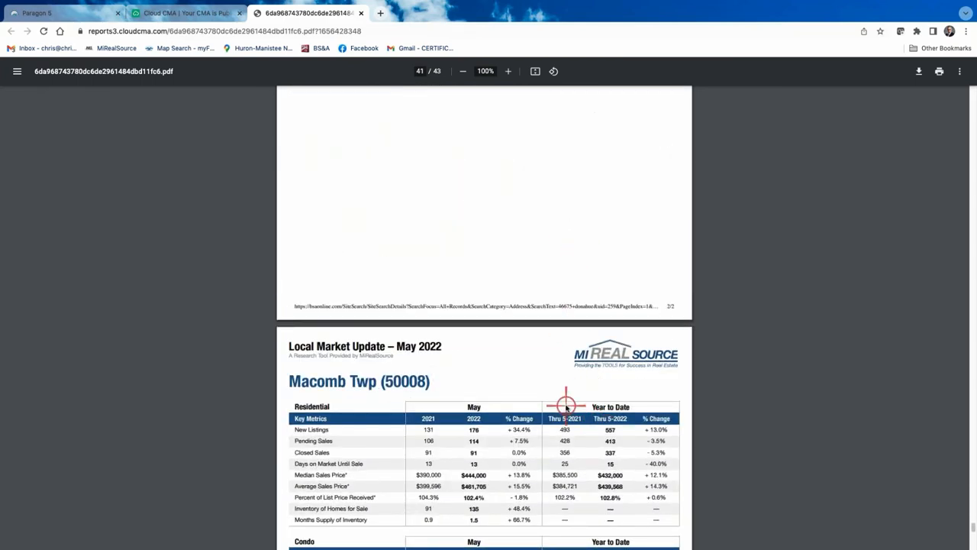
scroll(567, 402, down, 3)
scroll(566, 407, down, 2)
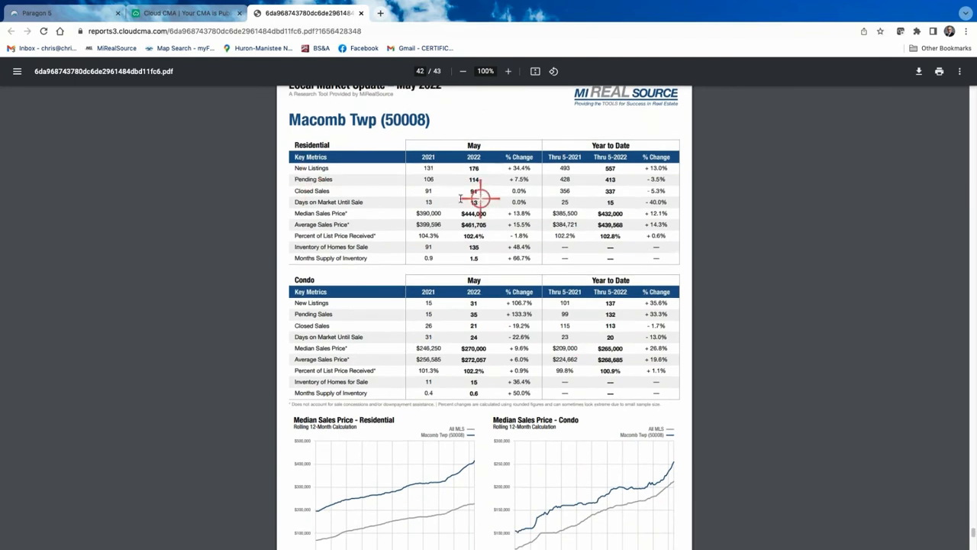
scroll(504, 312, up, 1)
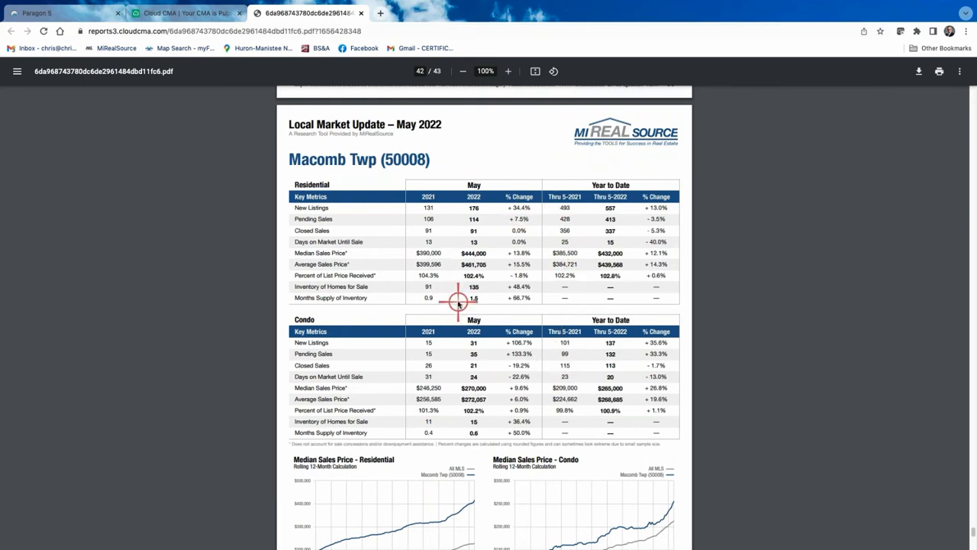
scroll(474, 302, down, 1)
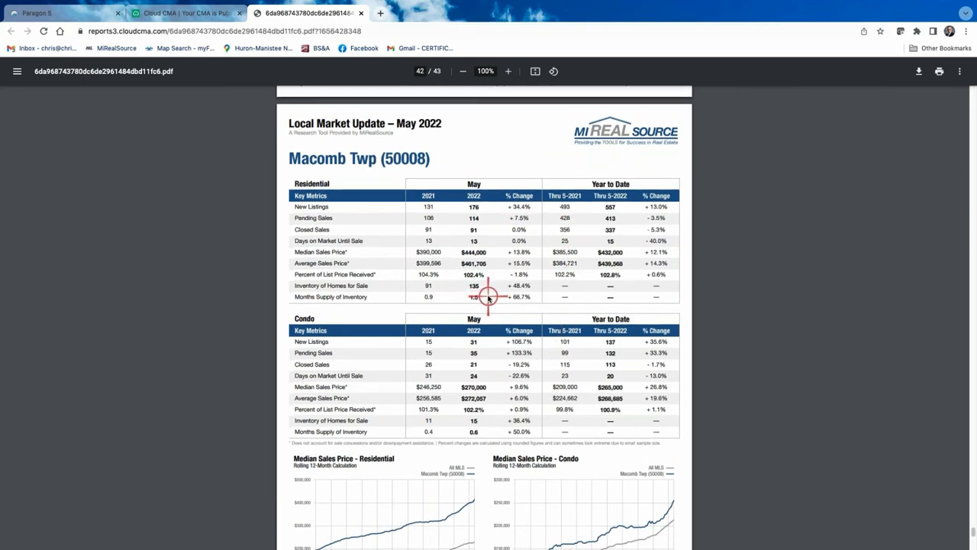
scroll(520, 370, down, 3)
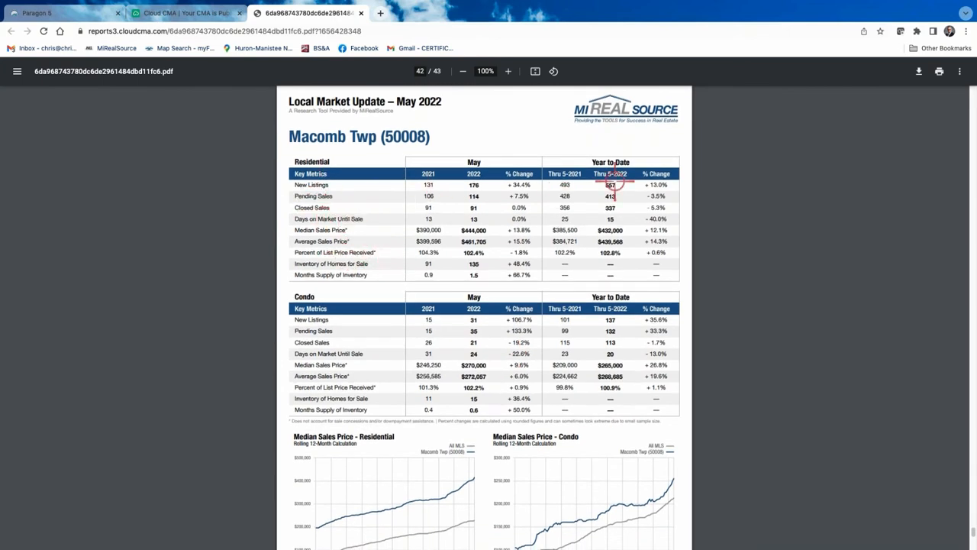
scroll(569, 237, down, 12)
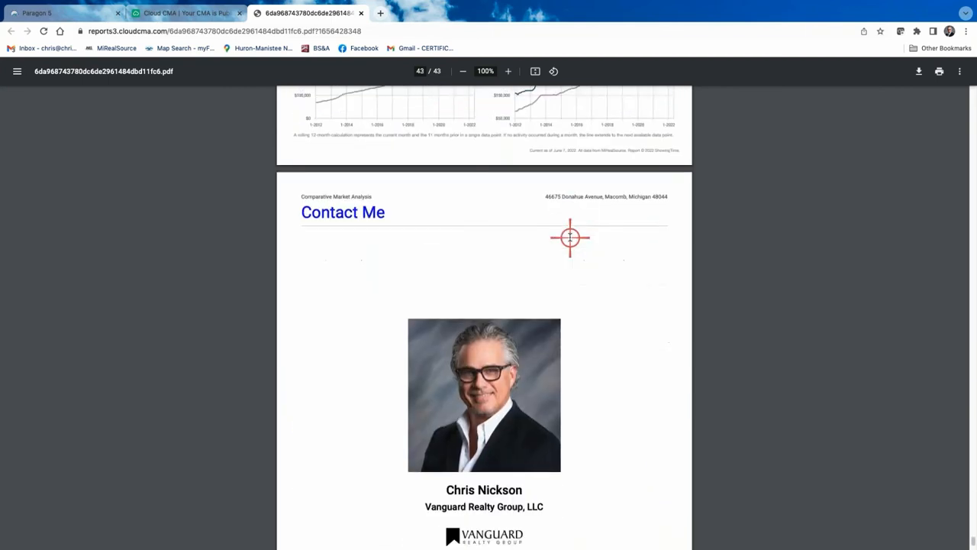
scroll(569, 237, up, 20)
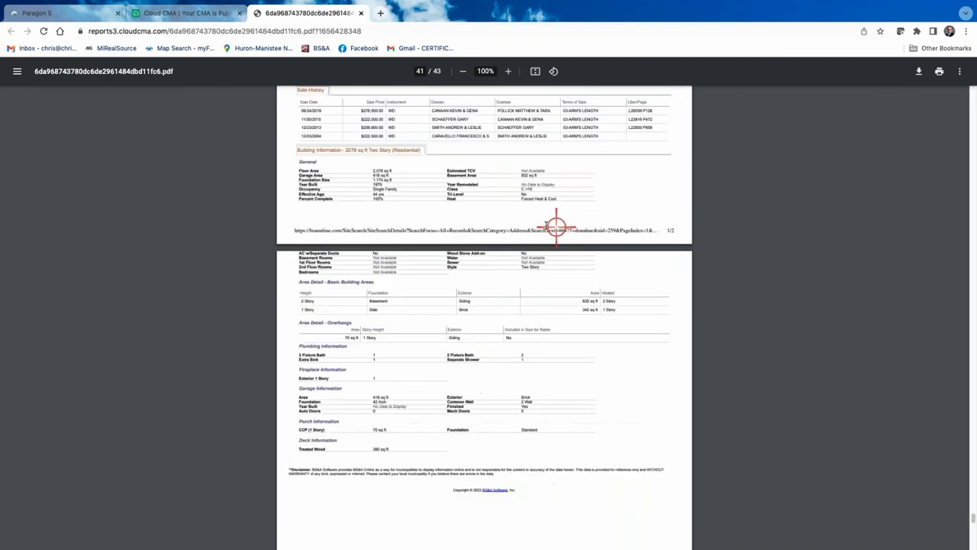
scroll(477, 239, up, 10)
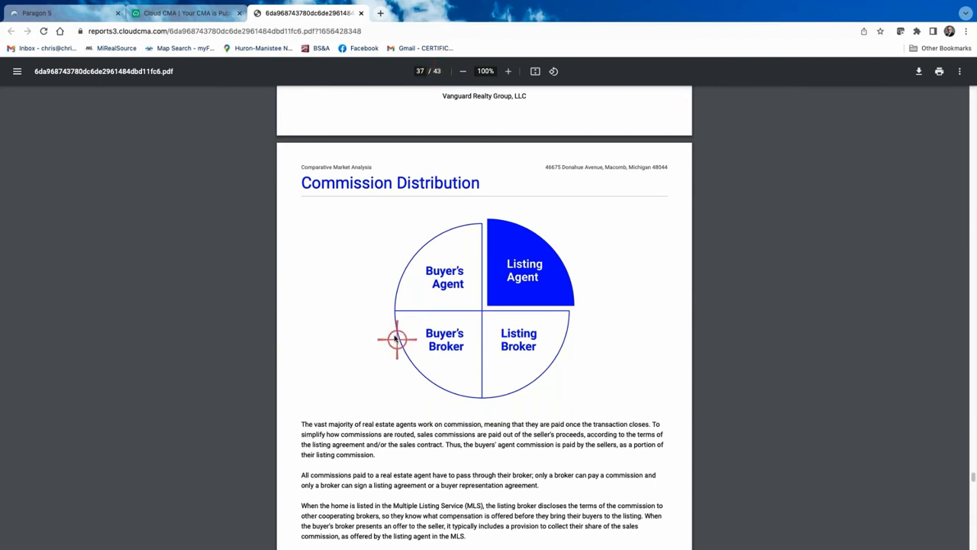
scroll(392, 334, up, 20)
scroll(391, 334, up, 20)
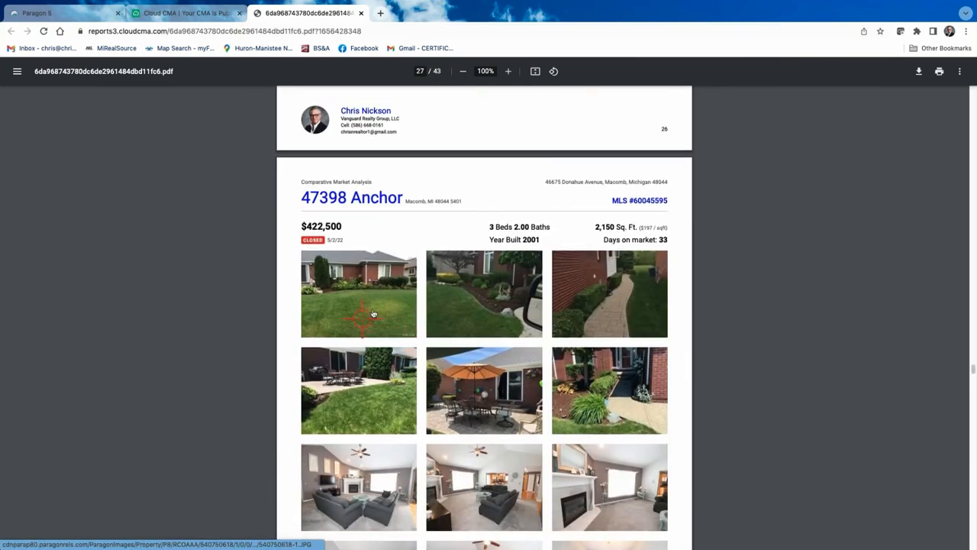
scroll(594, 433, up, 1)
scroll(594, 433, down, 1)
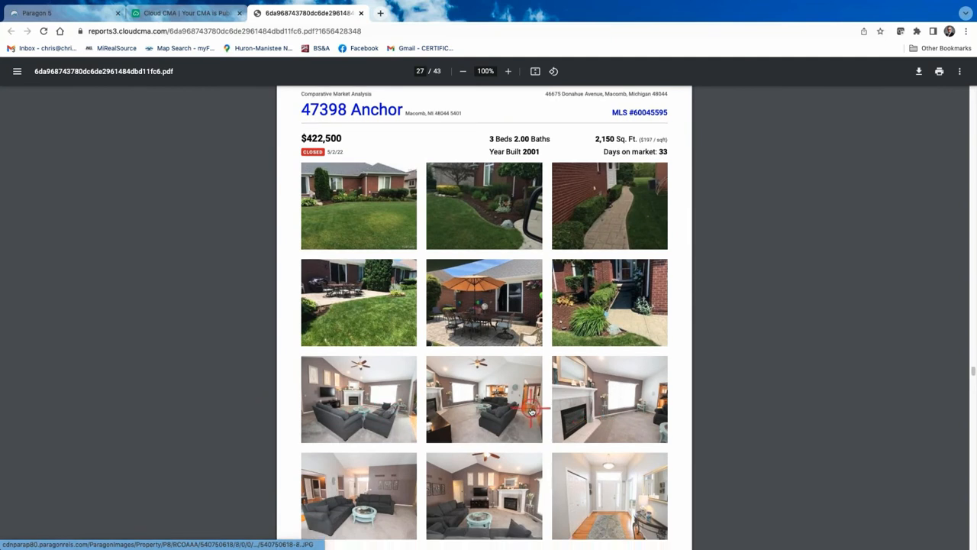
scroll(532, 411, down, 1)
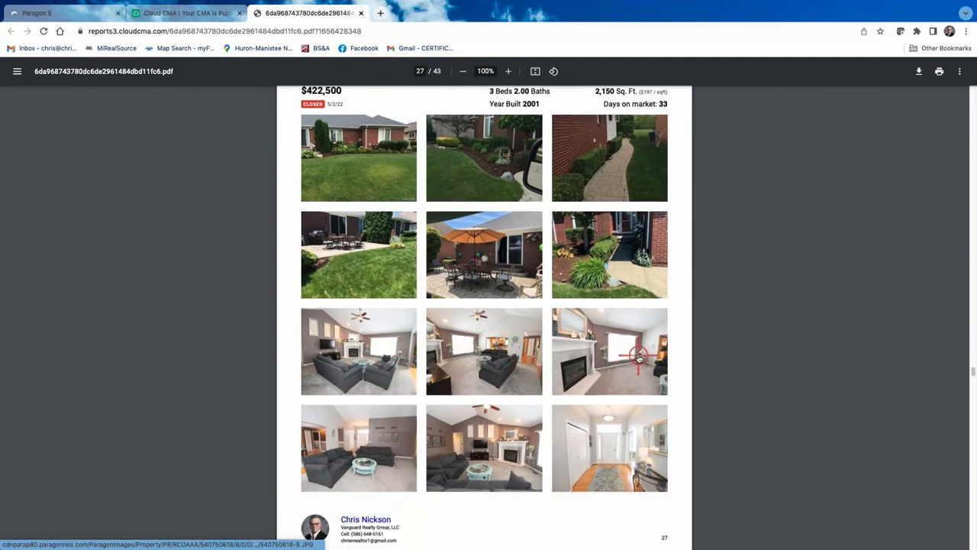
scroll(484, 410, down, 1)
scroll(484, 410, down, 3)
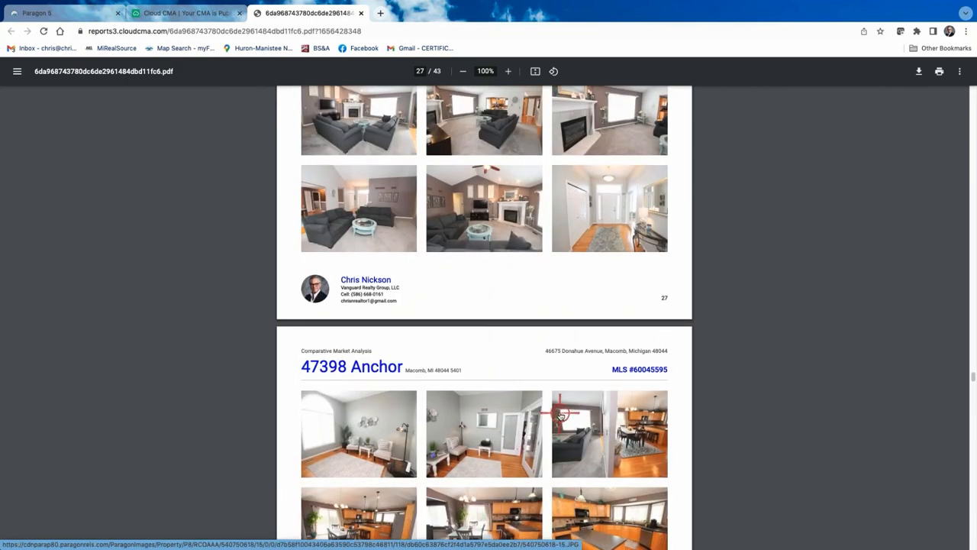
scroll(562, 411, down, 6)
scroll(562, 411, down, 3)
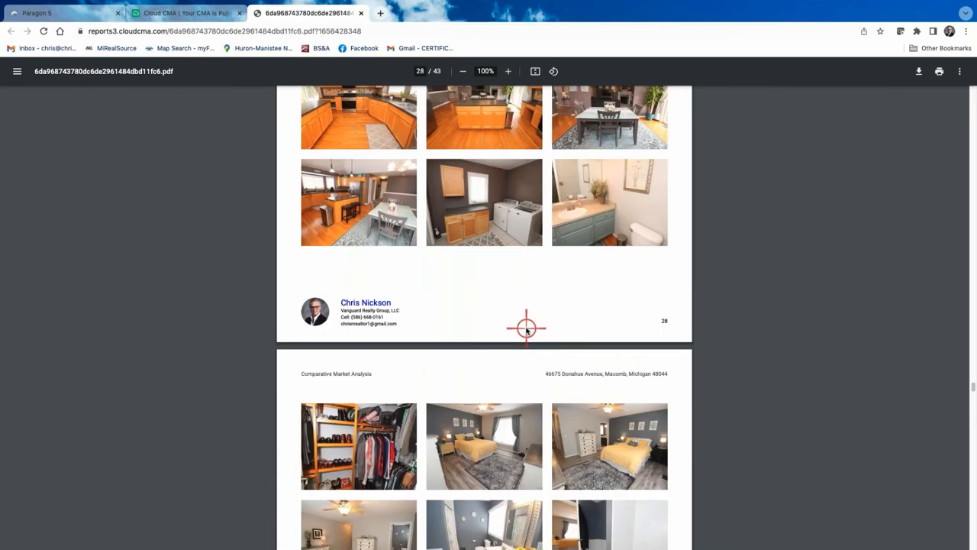
scroll(526, 329, down, 4)
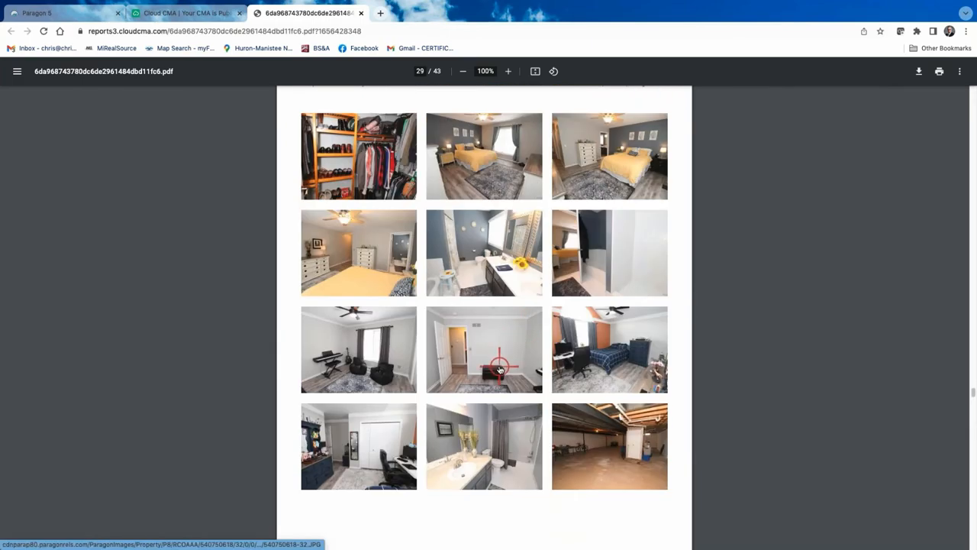
scroll(497, 359, up, 2)
scroll(497, 359, up, 20)
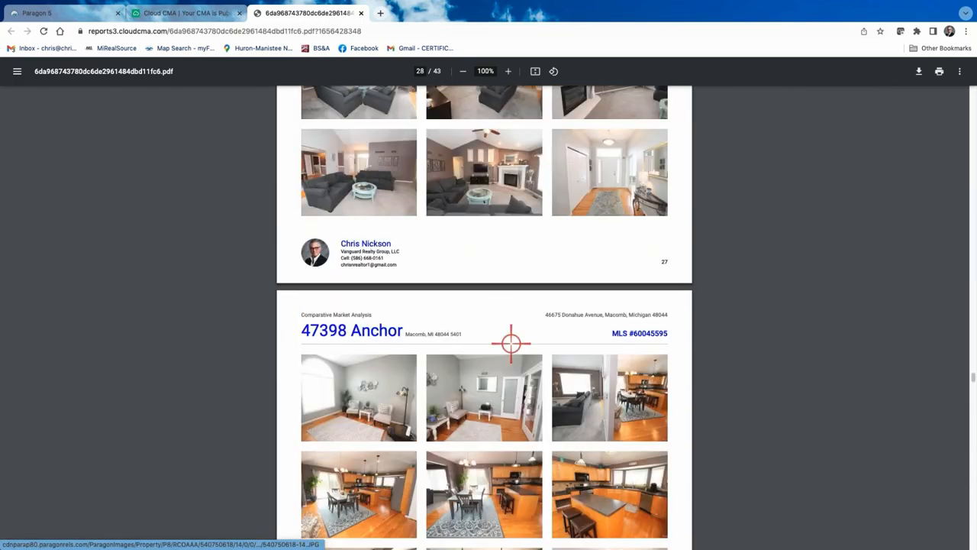
scroll(511, 346, up, 4)
scroll(511, 345, up, 5)
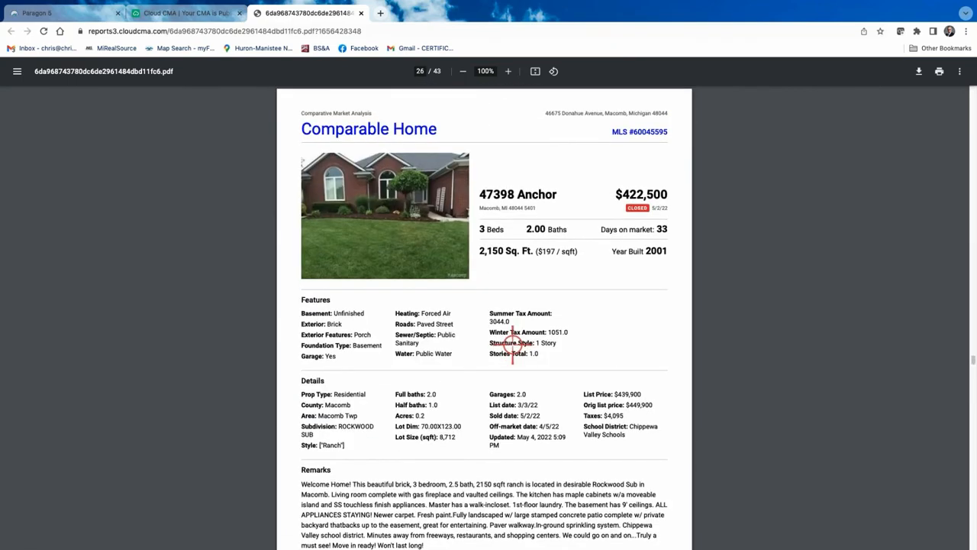
scroll(512, 345, up, 20)
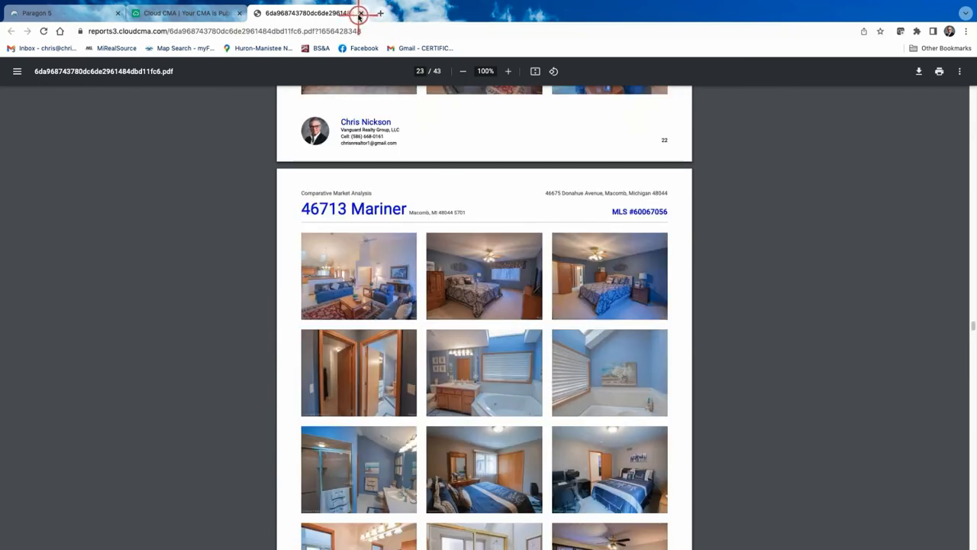
scroll(468, 203, up, 2)
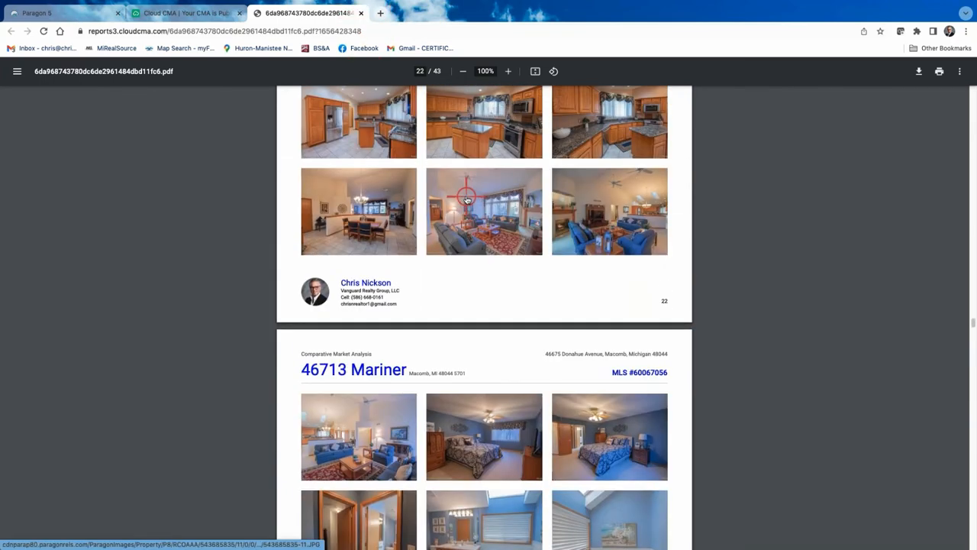
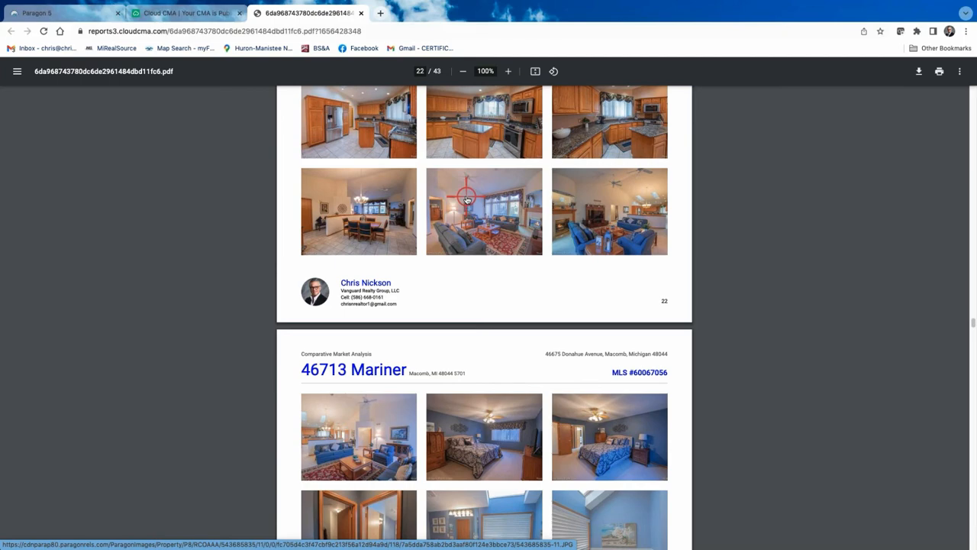
Leave the report PDF and return to the Customize pages view
scroll(458, 214, up, 15)
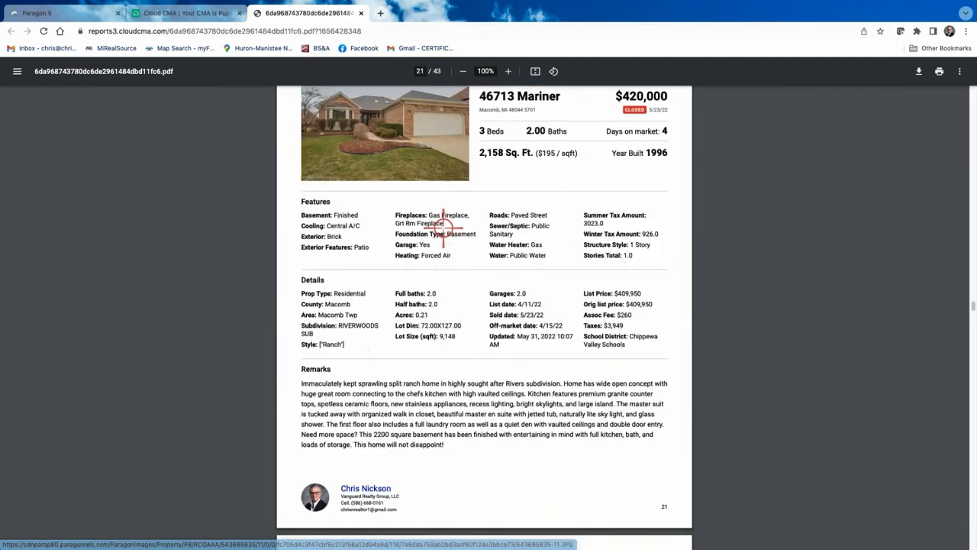
scroll(443, 228, up, 20)
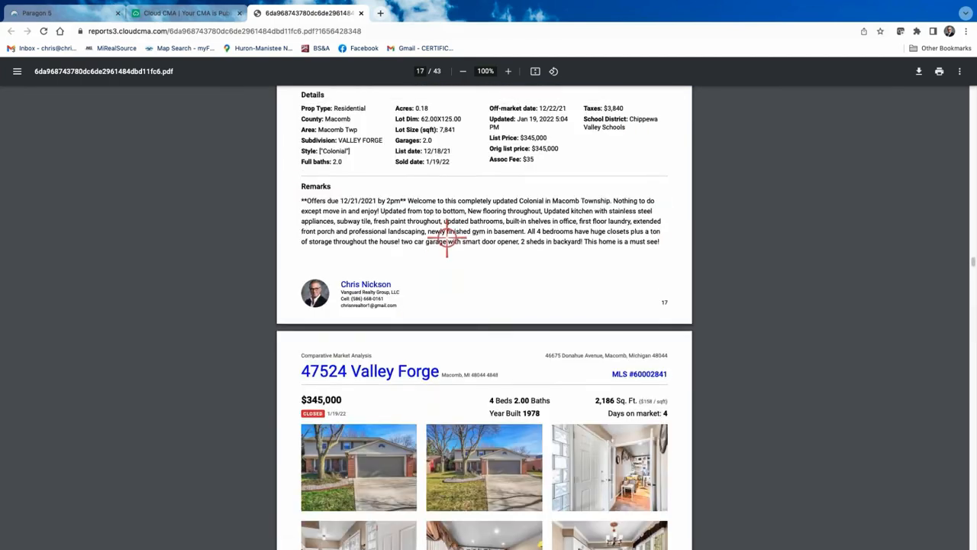
scroll(446, 243, up, 20)
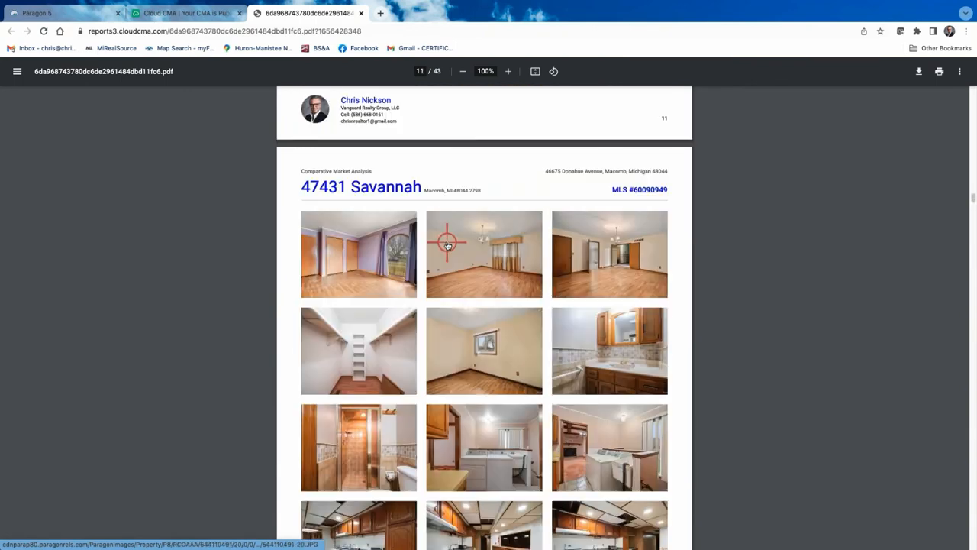
scroll(447, 243, up, 8)
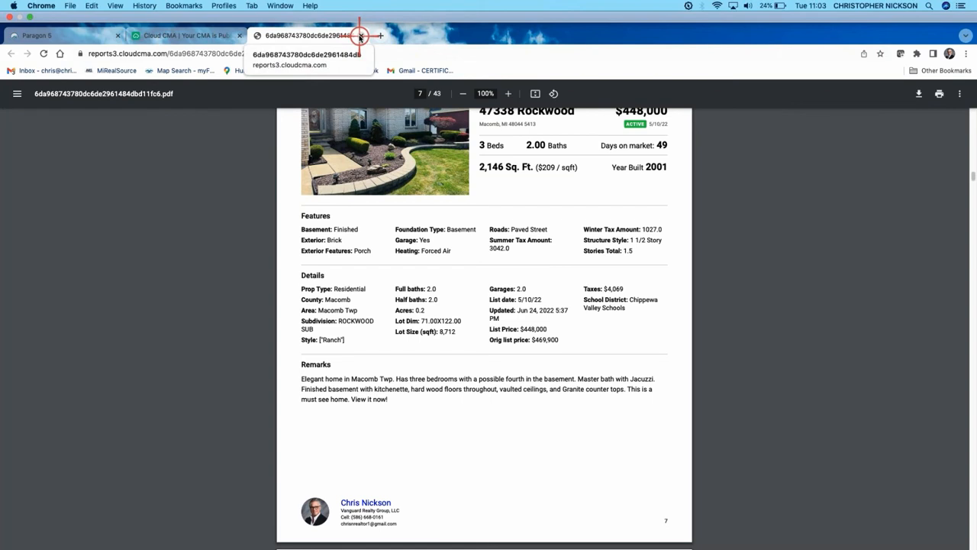
click(360, 36)
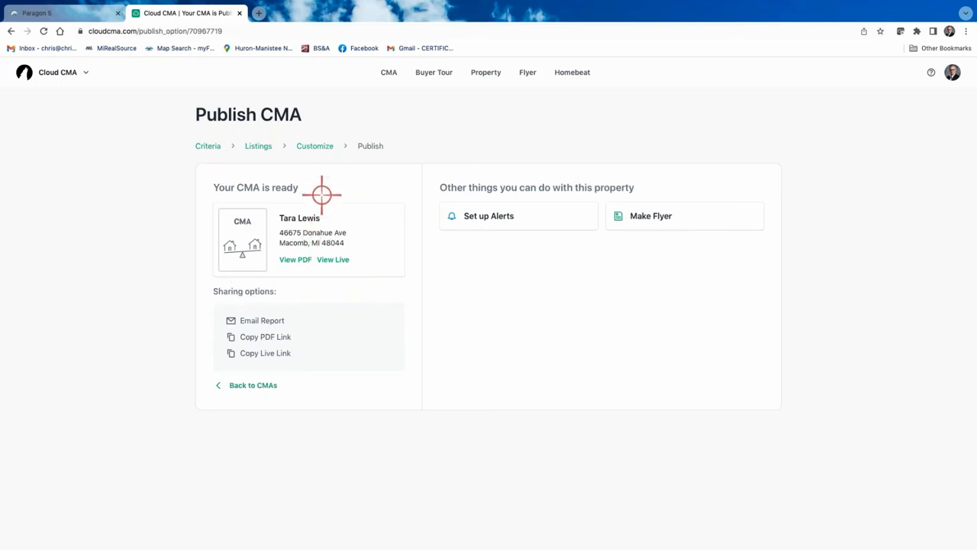
click(308, 145)
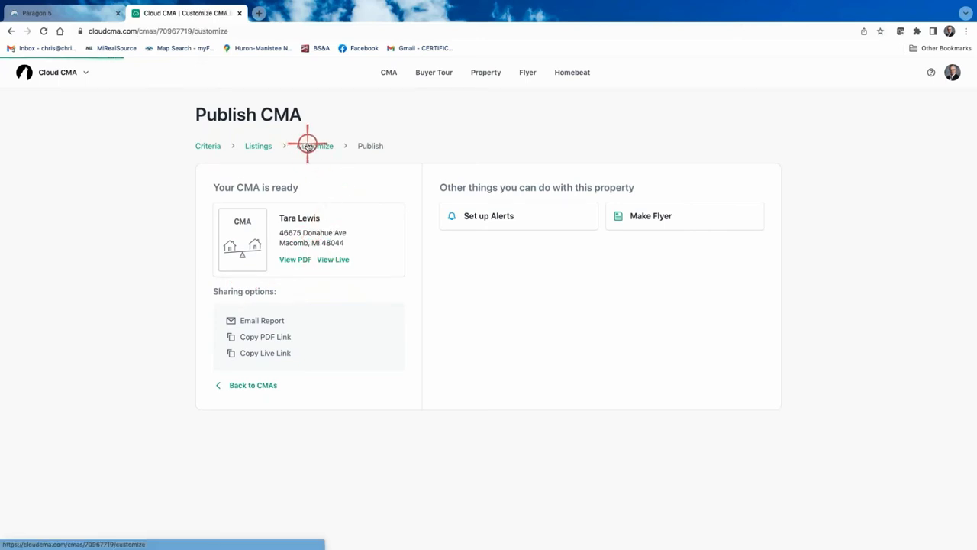
Remove the Intelligent pricing, Commission distribution, and Closing, Analysis and Listings chapter pages
scroll(585, 402, down, 1)
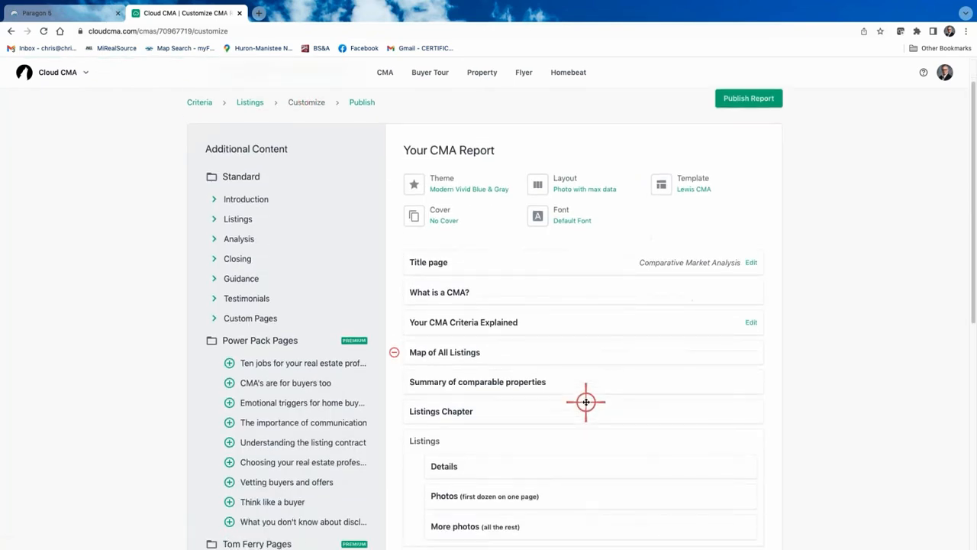
scroll(586, 402, down, 2)
scroll(563, 184, up, 1)
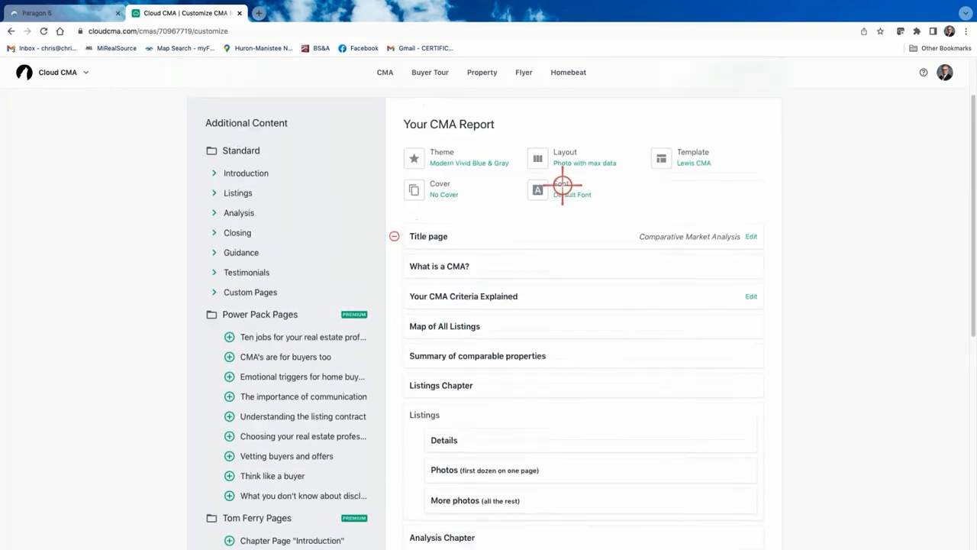
scroll(563, 184, up, 1)
scroll(603, 298, down, 1)
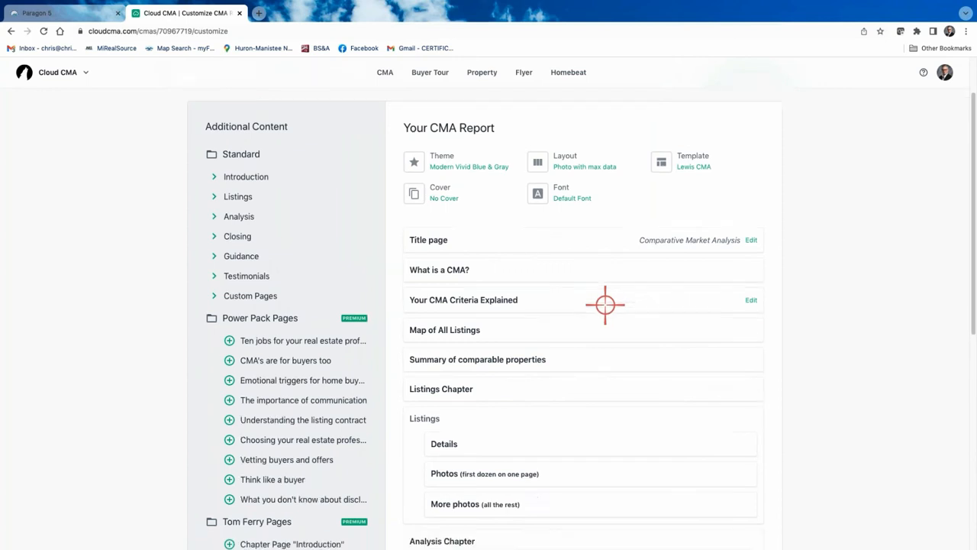
scroll(604, 304, down, 5)
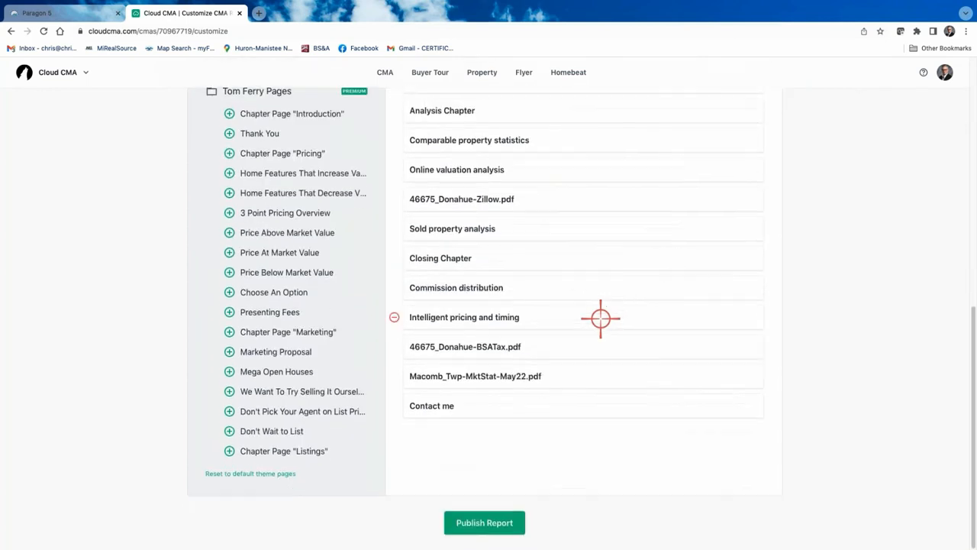
click(397, 317)
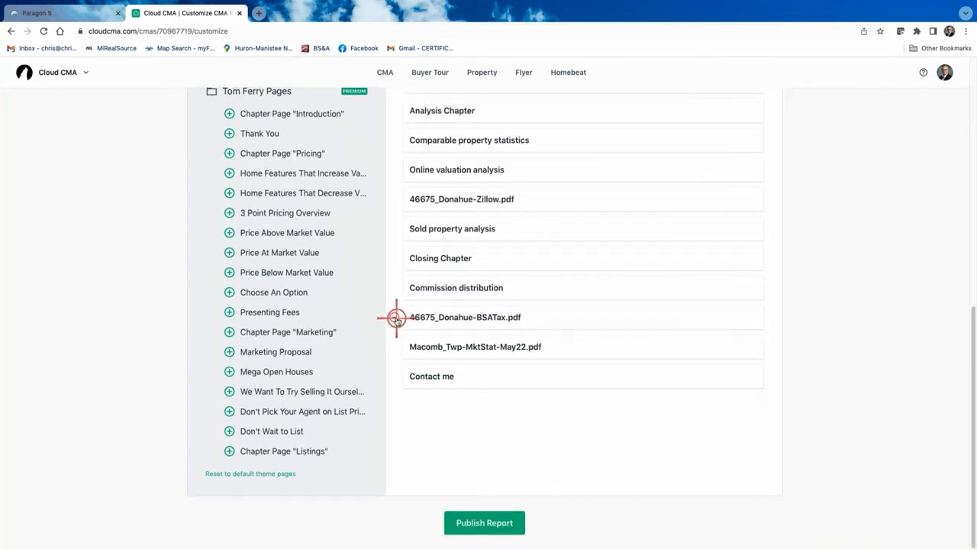
click(395, 287)
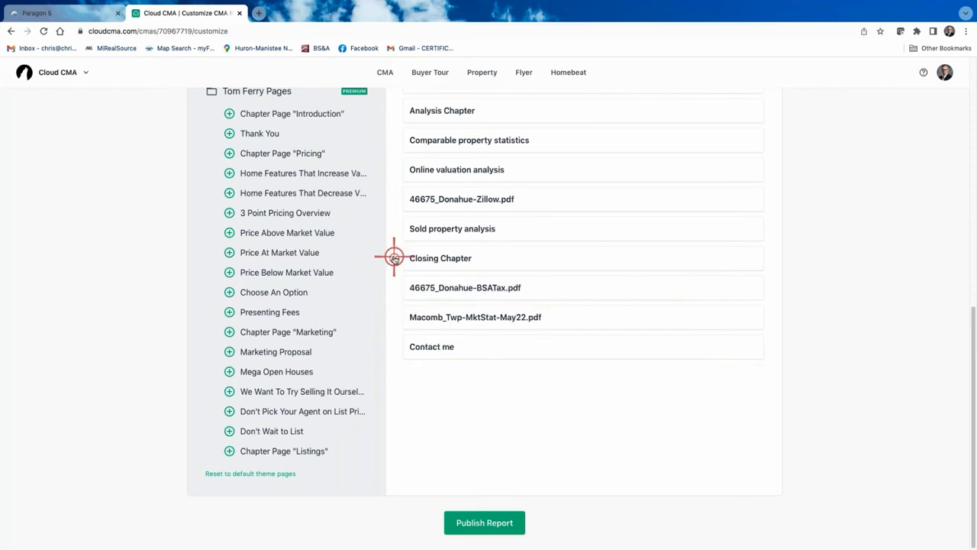
click(394, 258)
scroll(395, 256, up, 1)
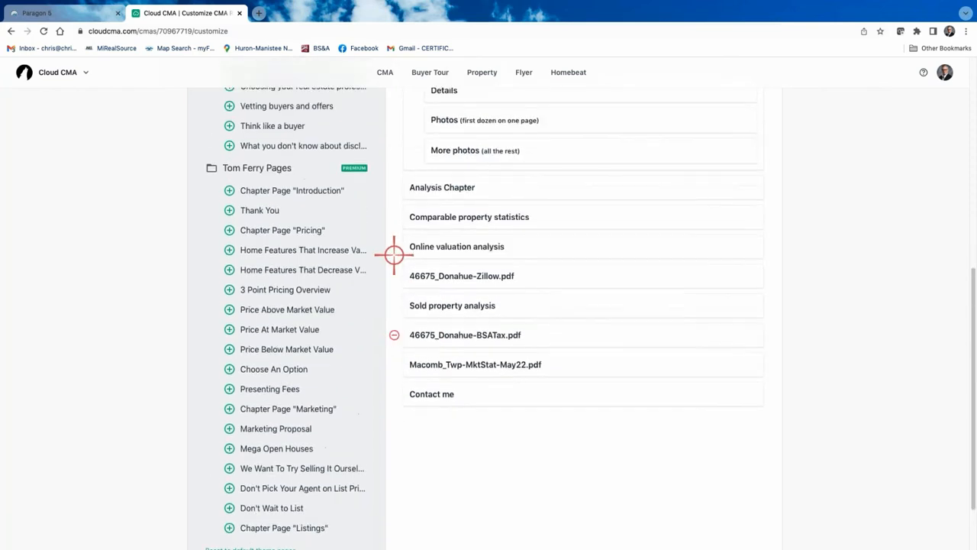
click(392, 192)
scroll(393, 192, up, 2)
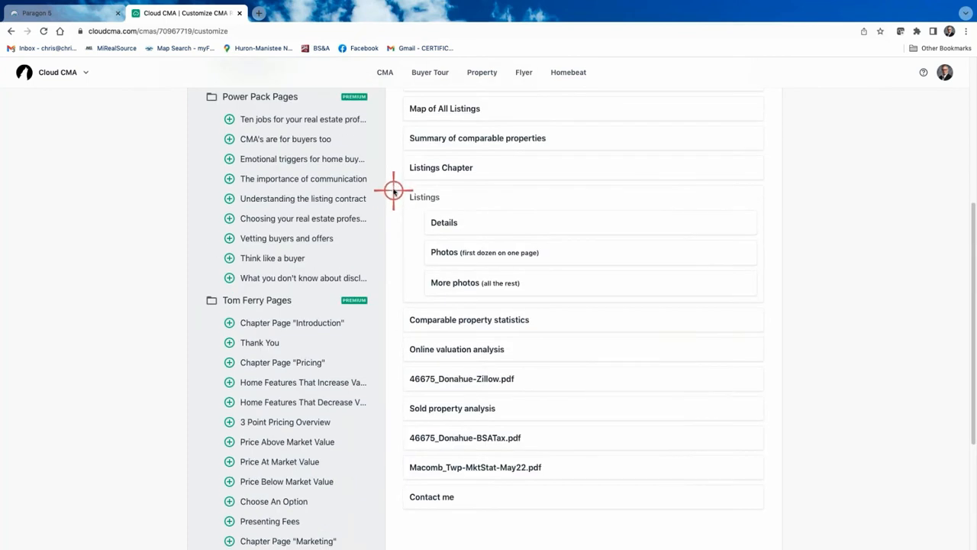
click(394, 167)
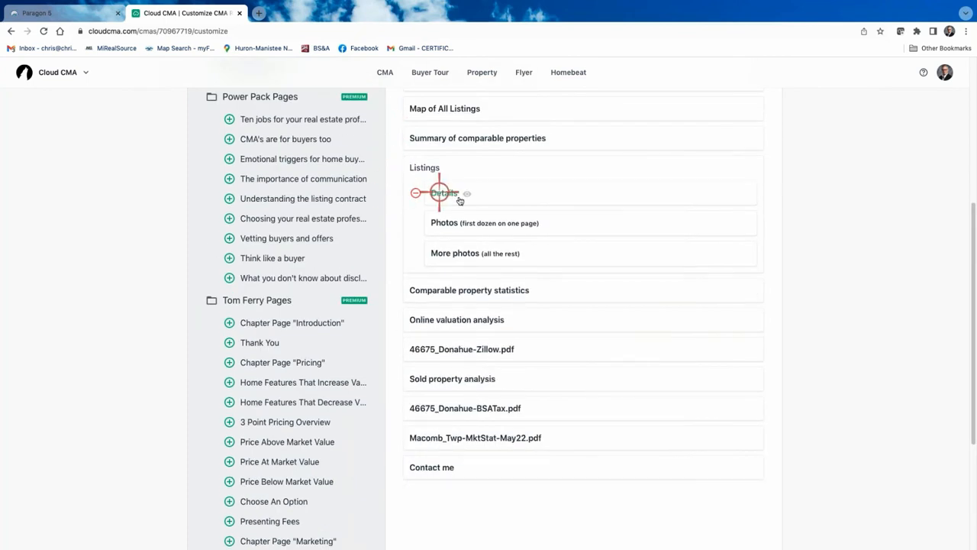
scroll(469, 196, up, 3)
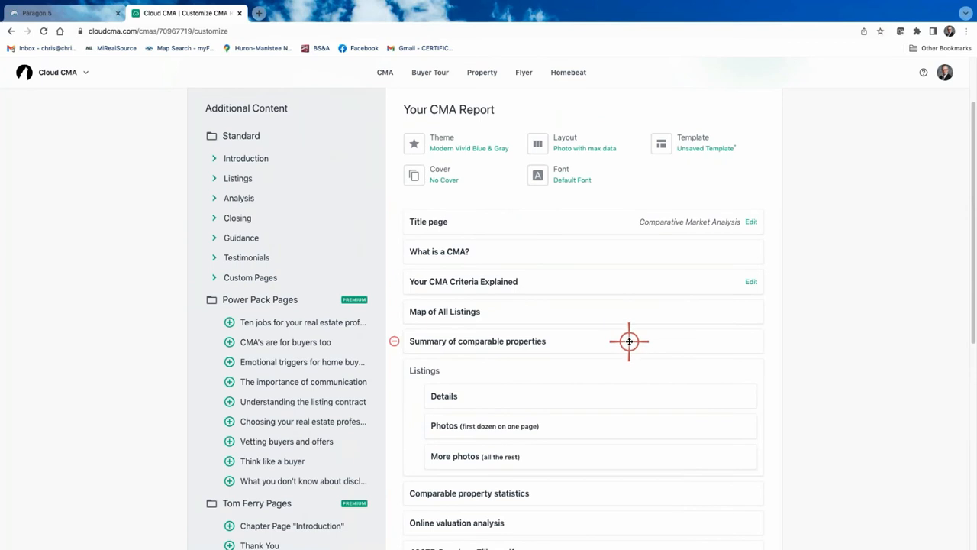
scroll(629, 341, down, 1)
scroll(595, 306, up, 2)
Switch the report layout to Two column comparison
click(569, 184)
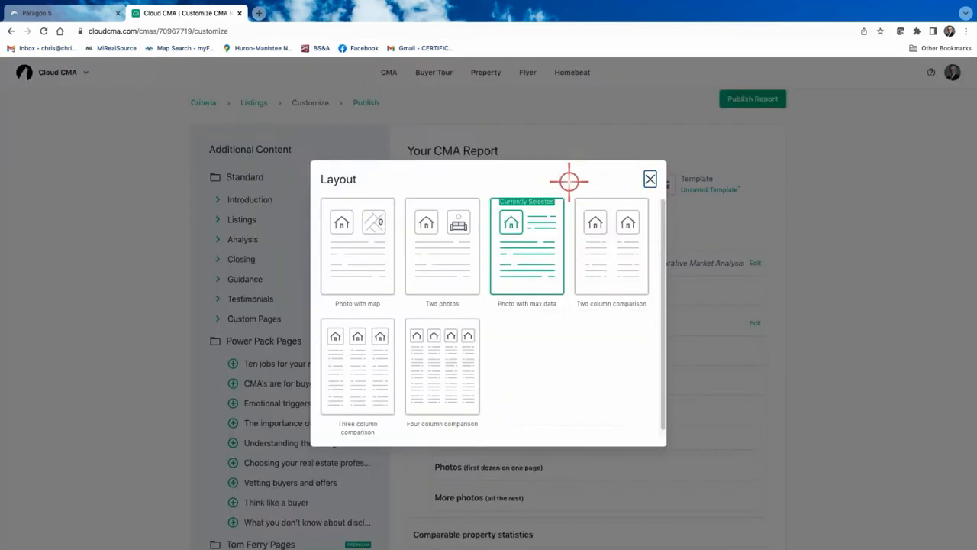
click(603, 251)
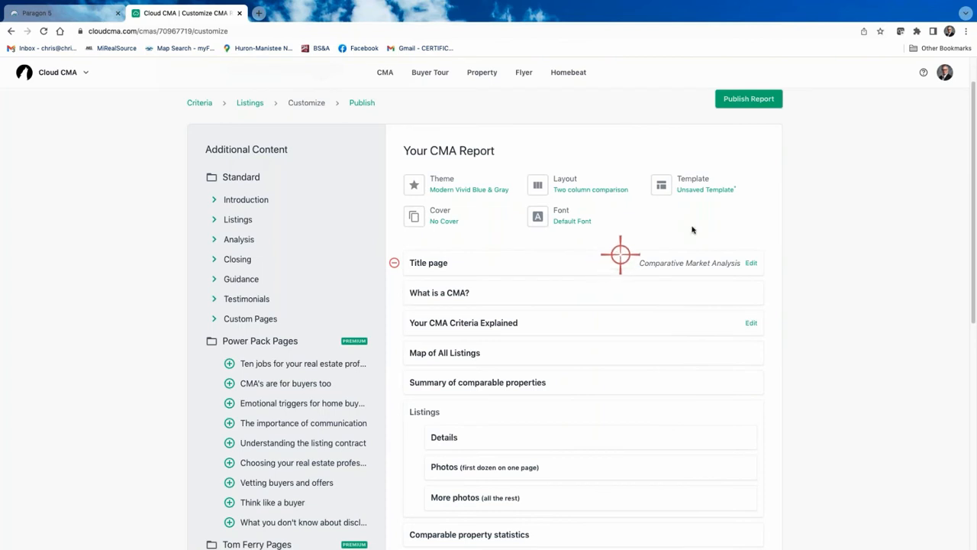
click(749, 105)
mouse_move(518, 442)
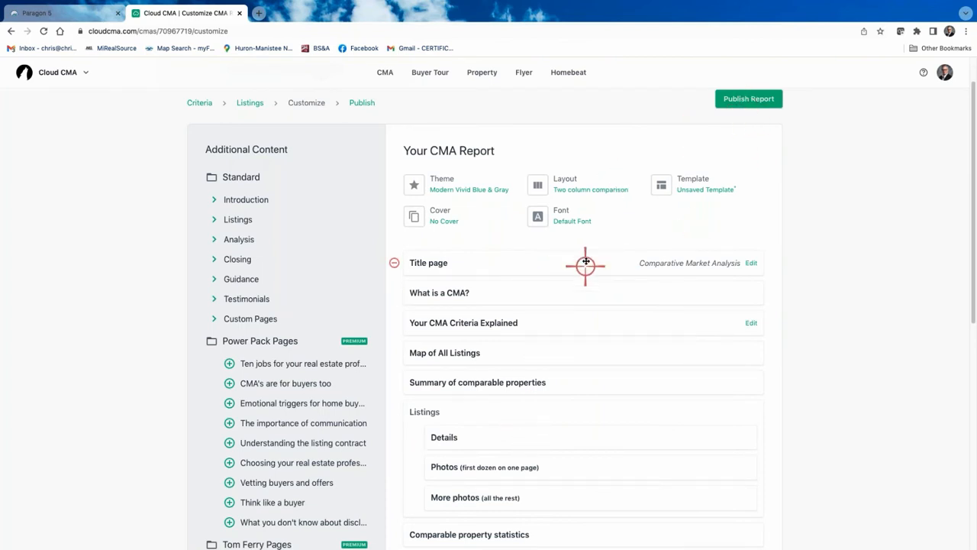
scroll(567, 324, down, 1)
scroll(564, 328, up, 2)
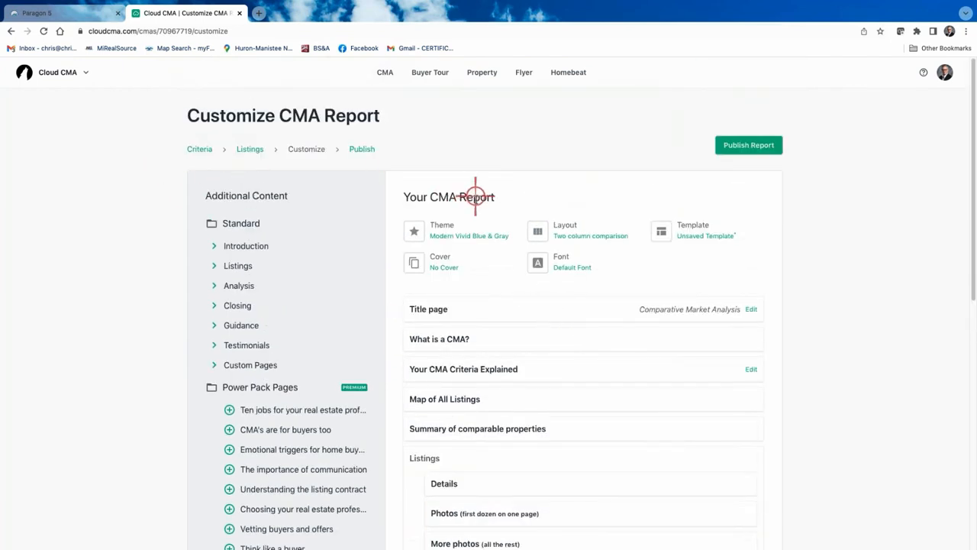
Save the current page set as a new template and publish the report
click(695, 229)
click(408, 288)
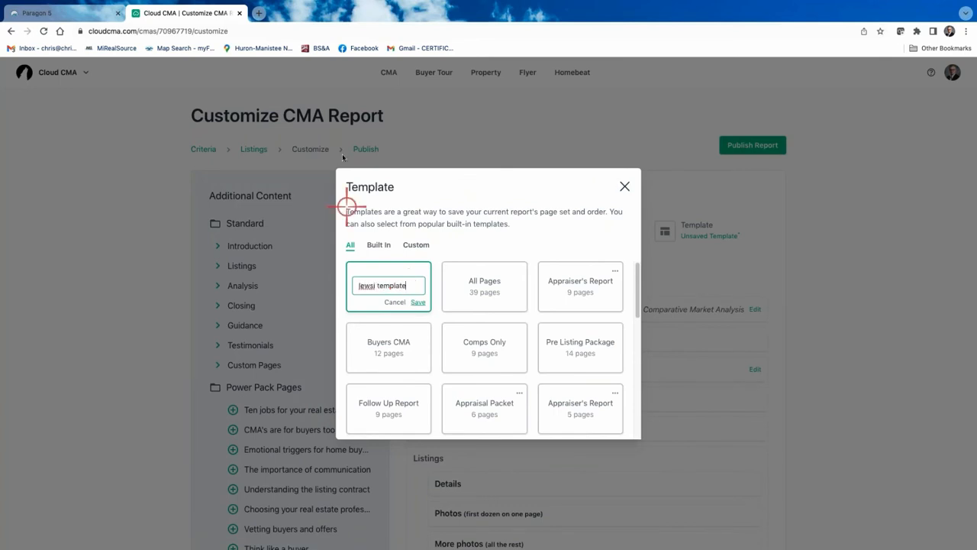
click(417, 302)
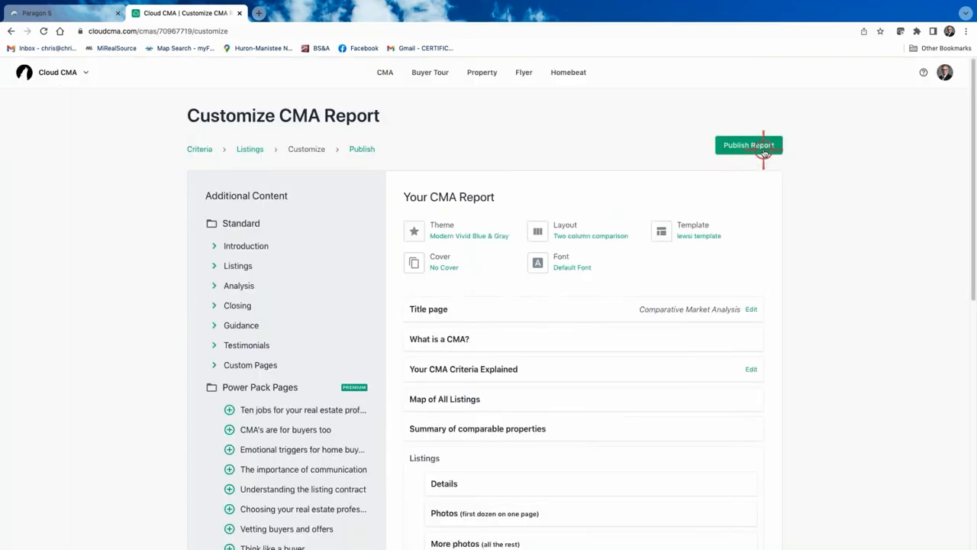
click(746, 149)
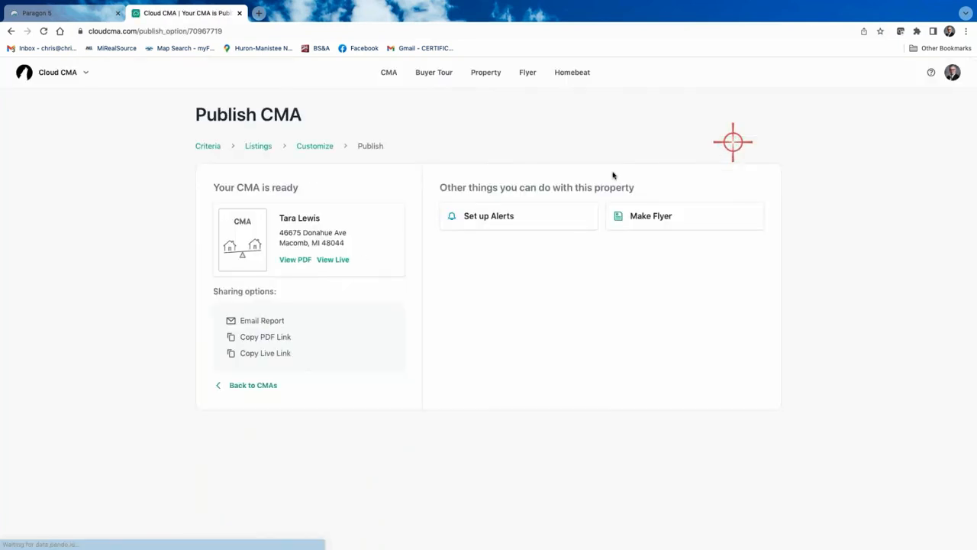
Page through the published 21-page report PDF's listing pages, then close it
click(294, 261)
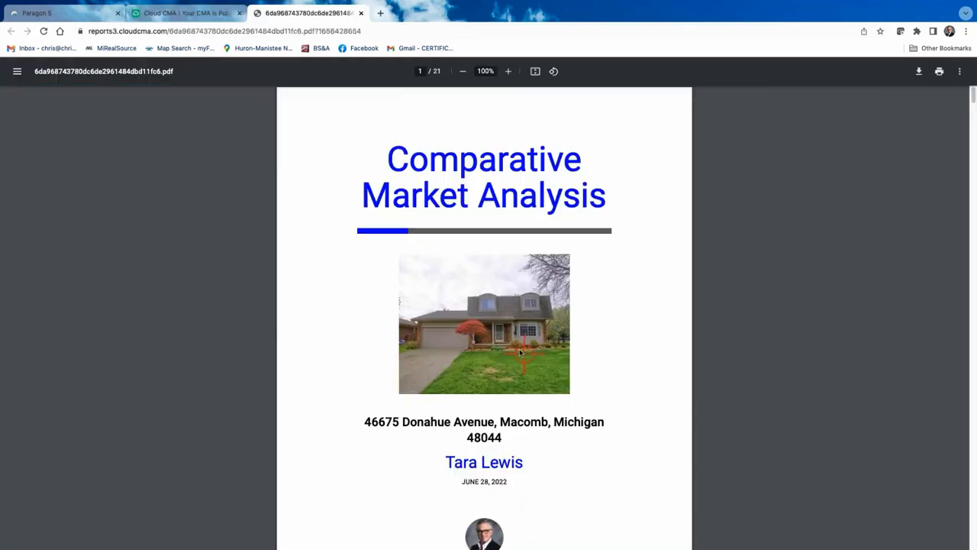
scroll(500, 346, down, 20)
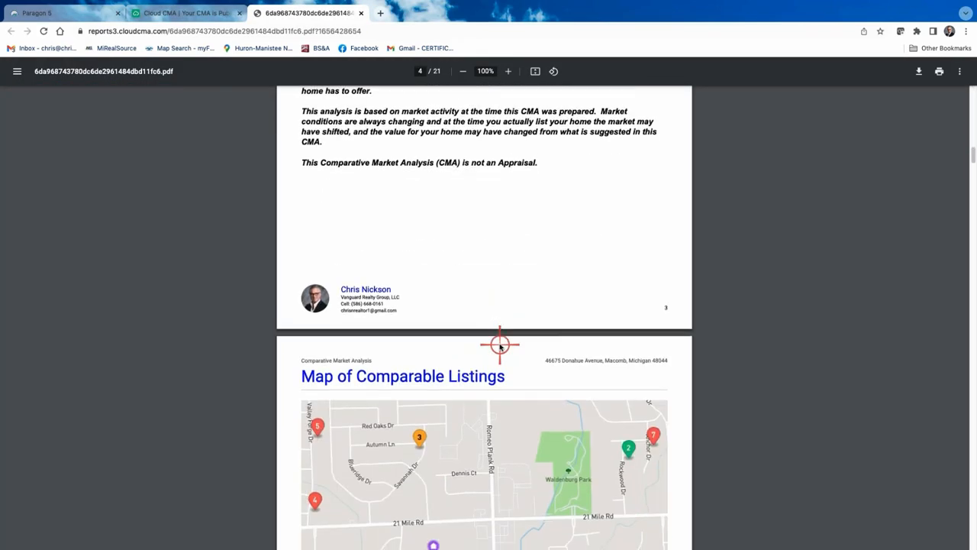
scroll(500, 346, down, 7)
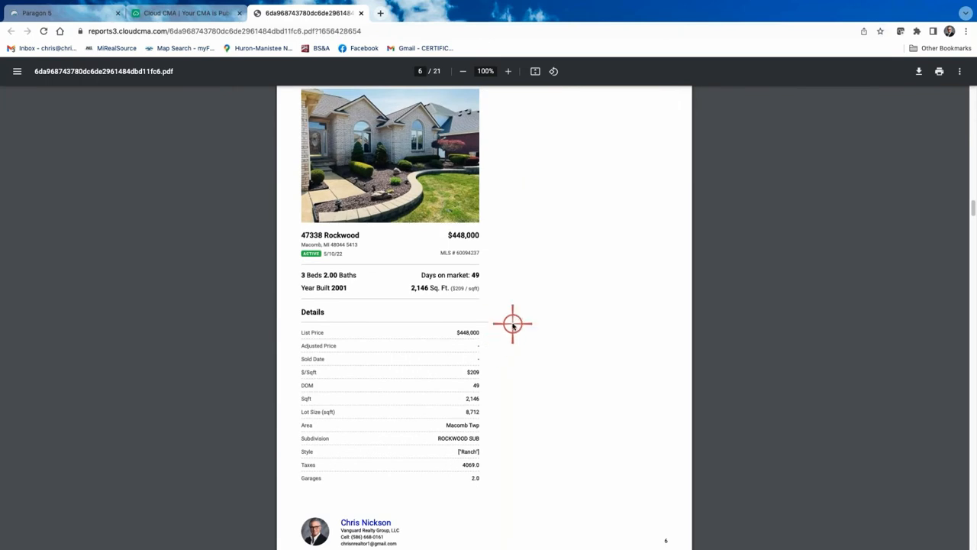
scroll(512, 323, up, 2)
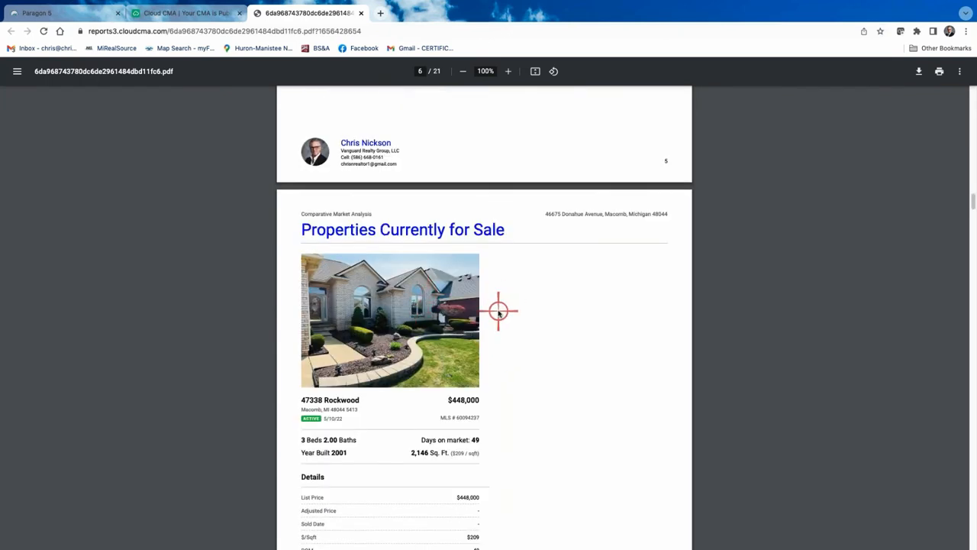
scroll(499, 311, down, 10)
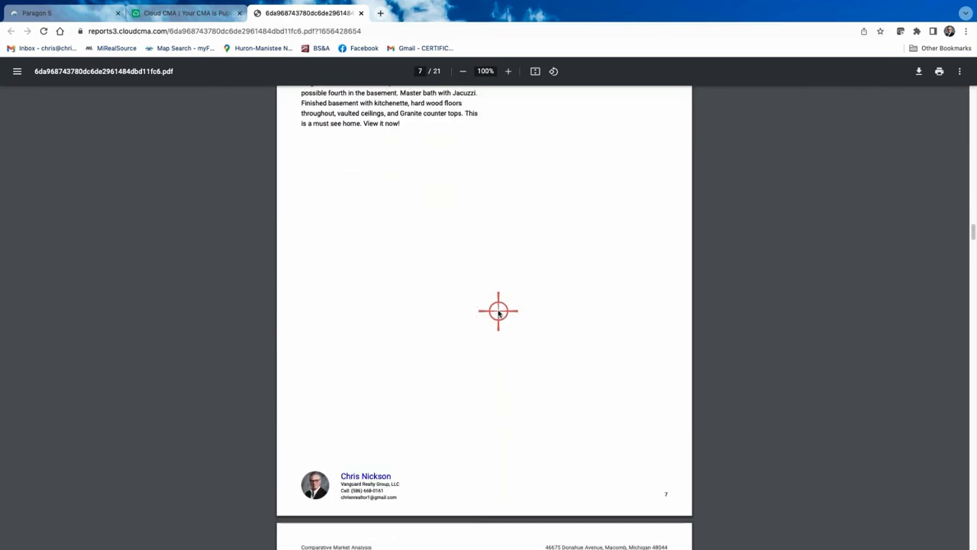
scroll(498, 312, down, 7)
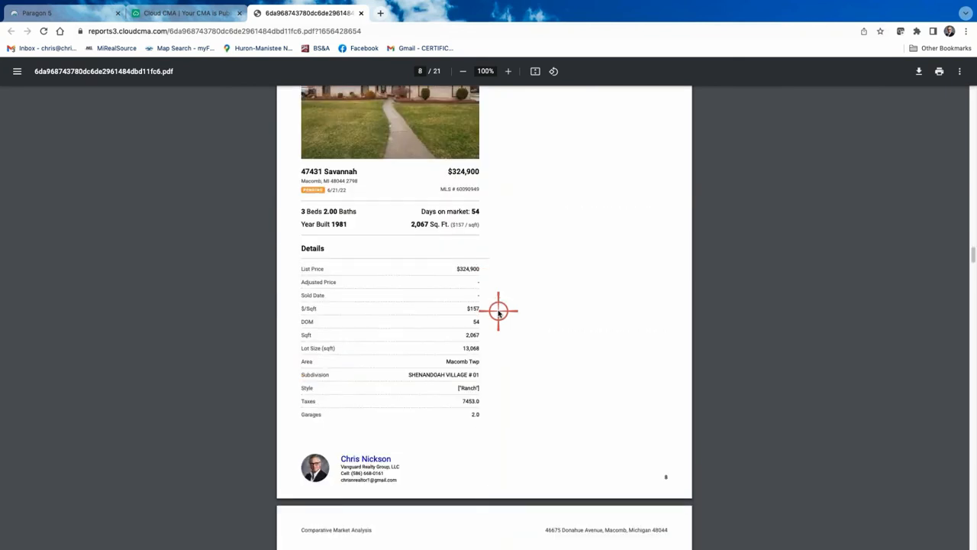
scroll(499, 311, down, 11)
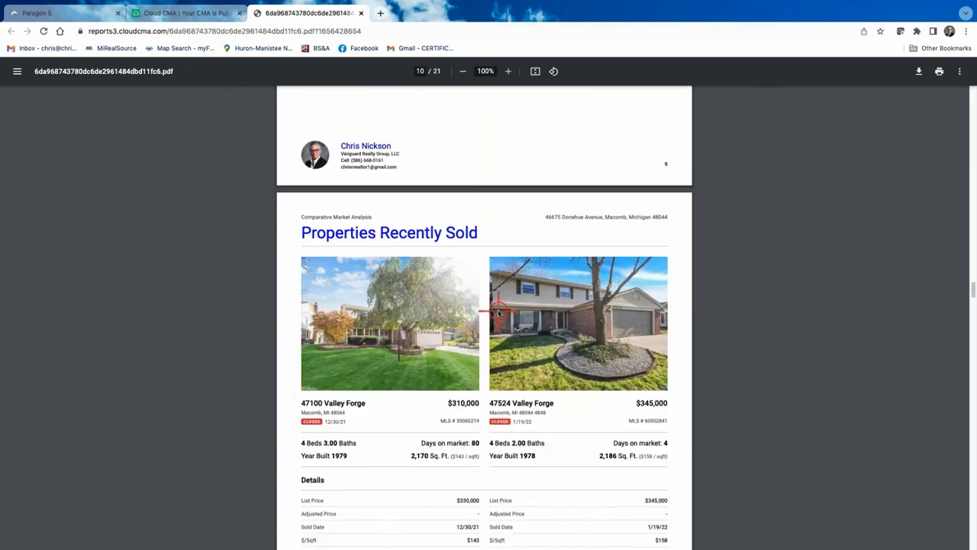
scroll(499, 312, down, 1)
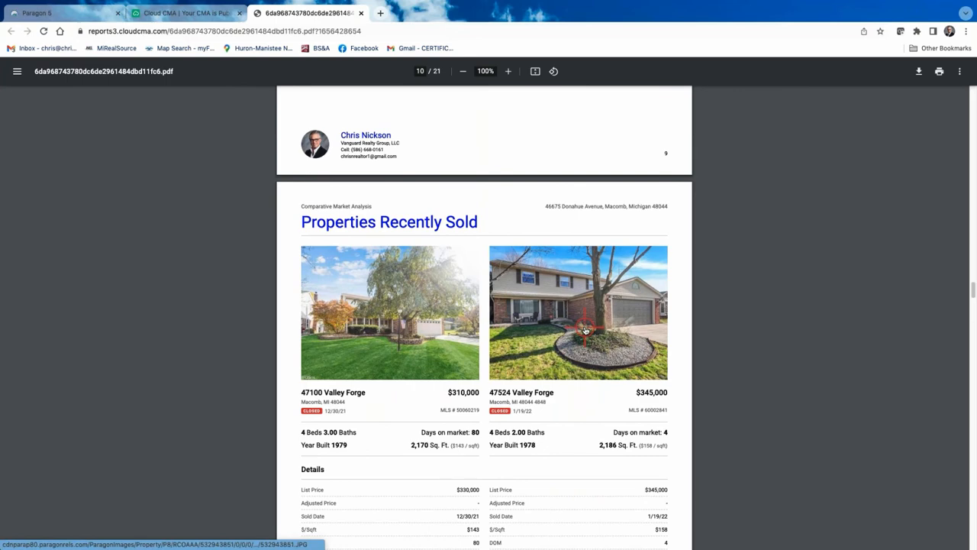
scroll(585, 329, down, 5)
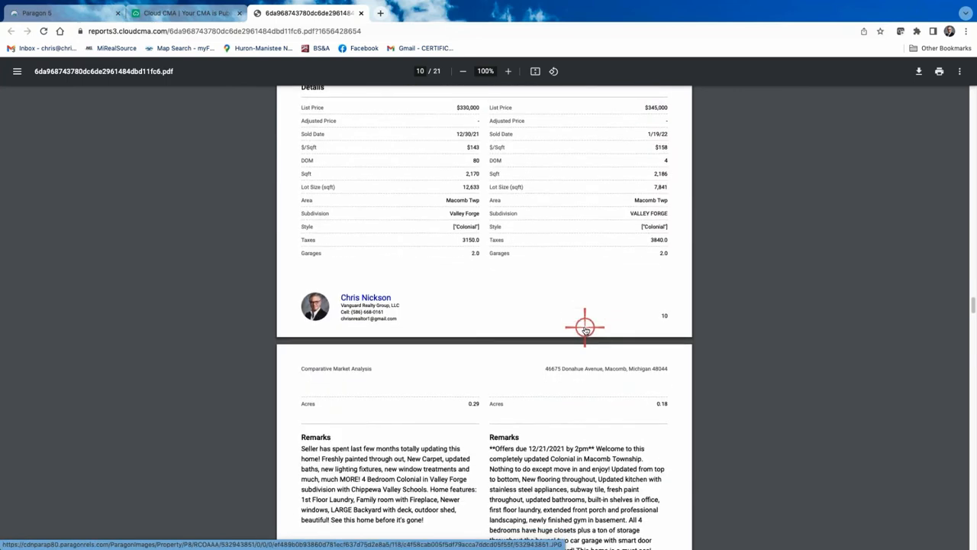
scroll(585, 328, up, 20)
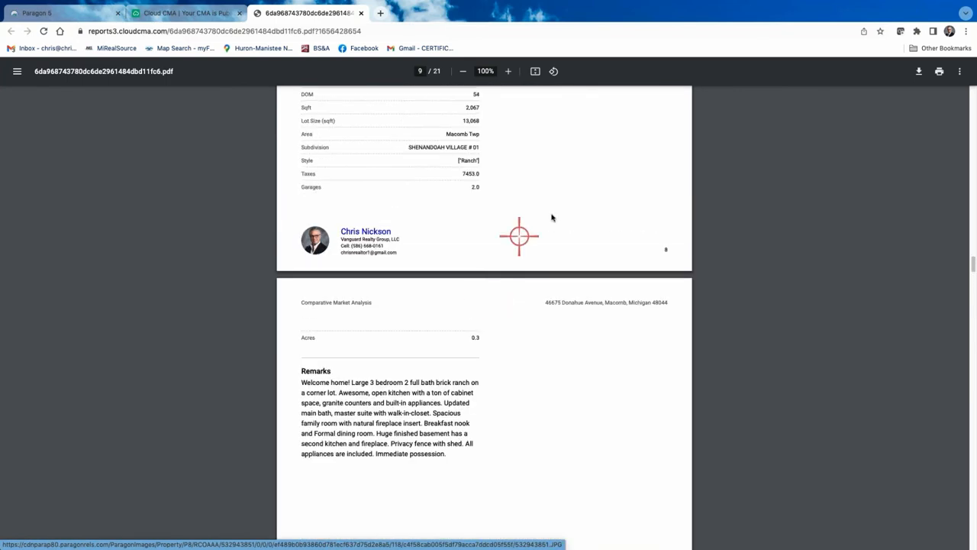
scroll(557, 214, up, 20)
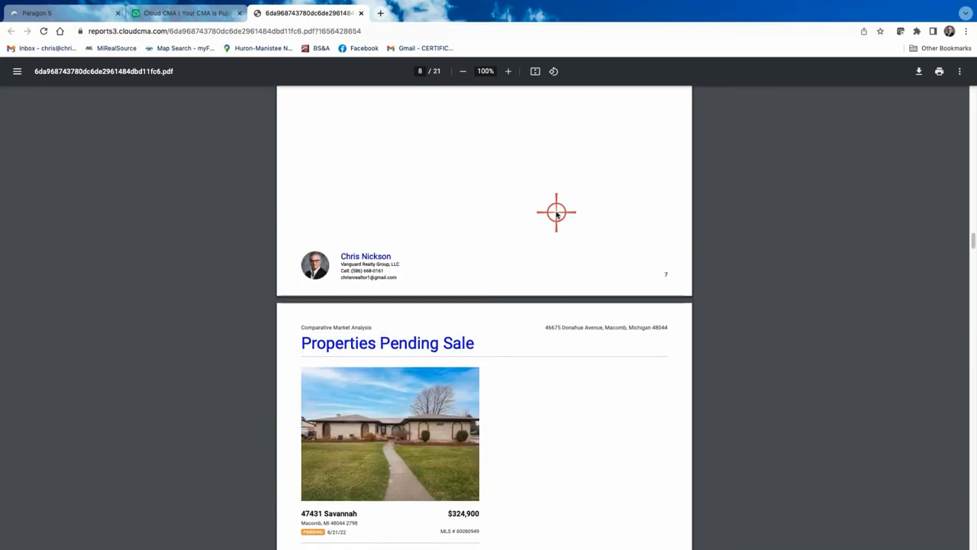
scroll(479, 281, up, 10)
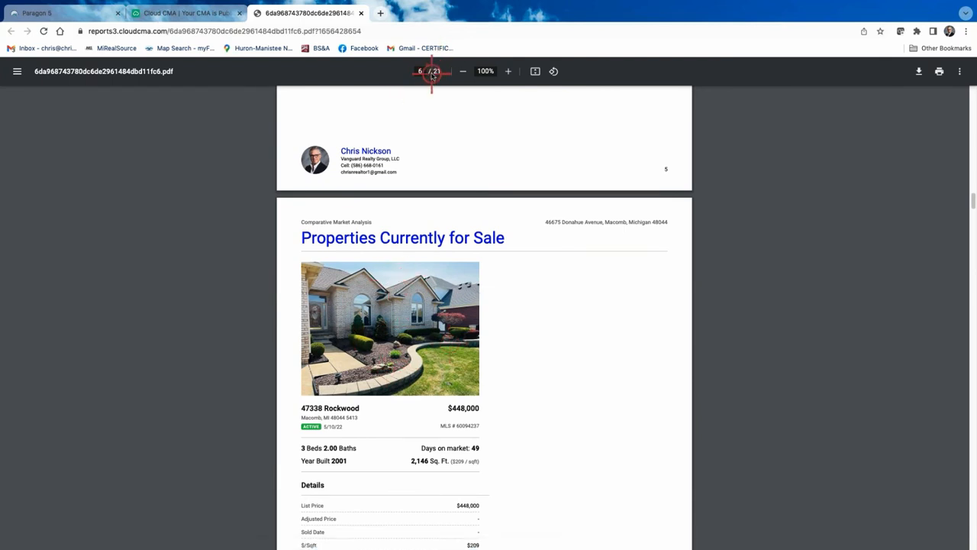
click(361, 13)
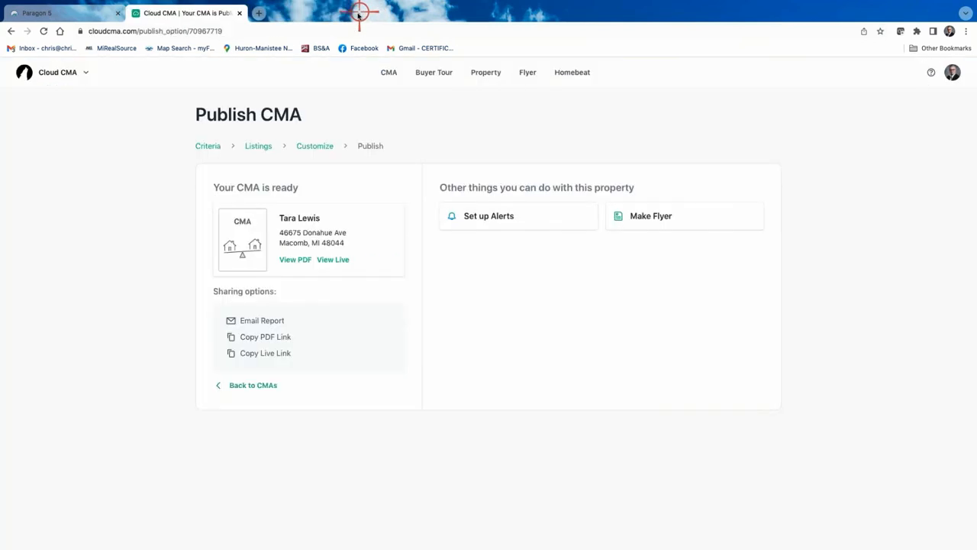
Switch the report to the Three column comparison layout and republish it
click(322, 145)
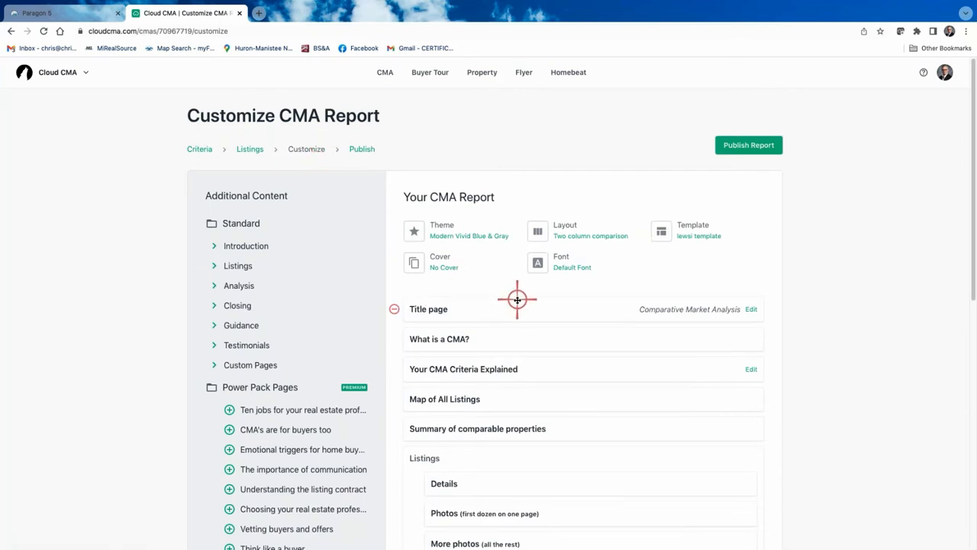
click(593, 233)
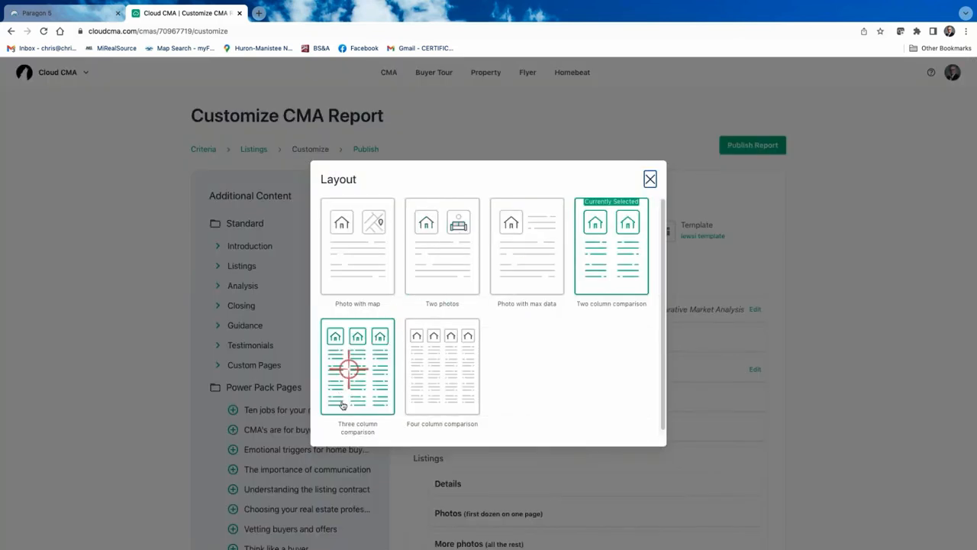
click(376, 384)
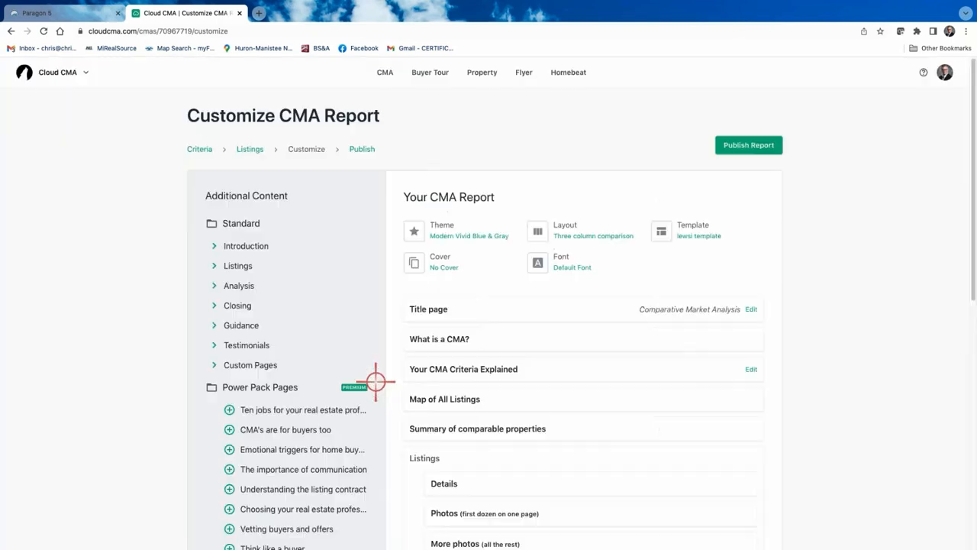
click(750, 145)
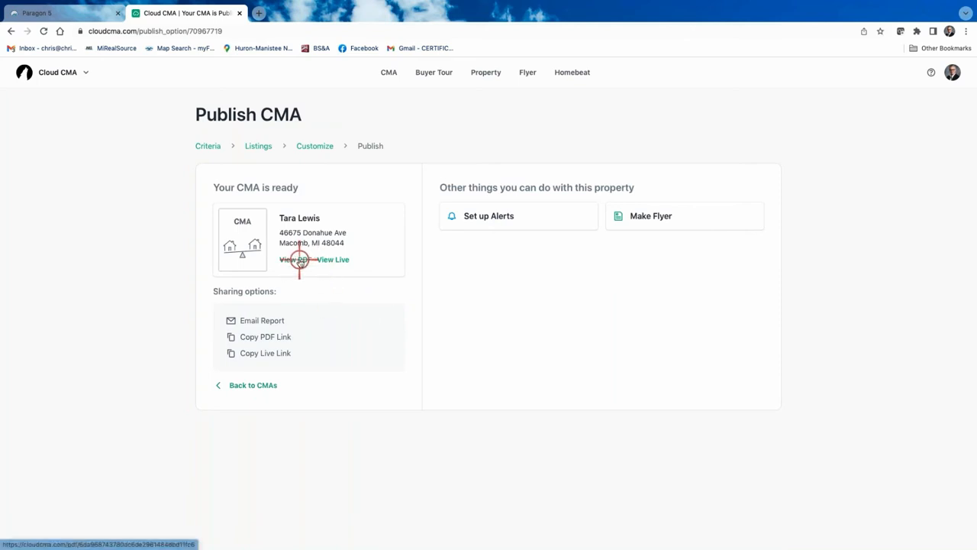
Review the republished 15-page PDF's three-across Comparable Properties pages and statistics
click(298, 260)
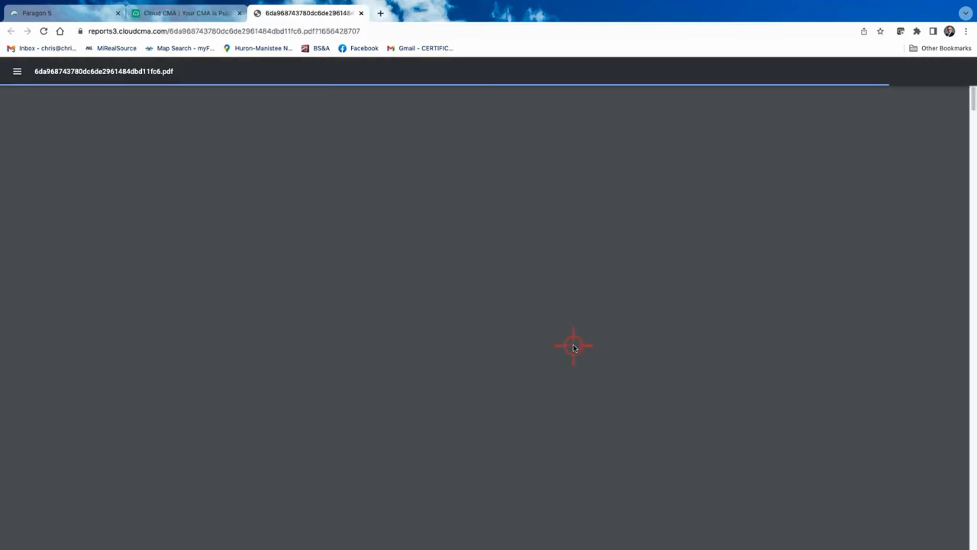
scroll(575, 347, down, 12)
scroll(574, 346, down, 20)
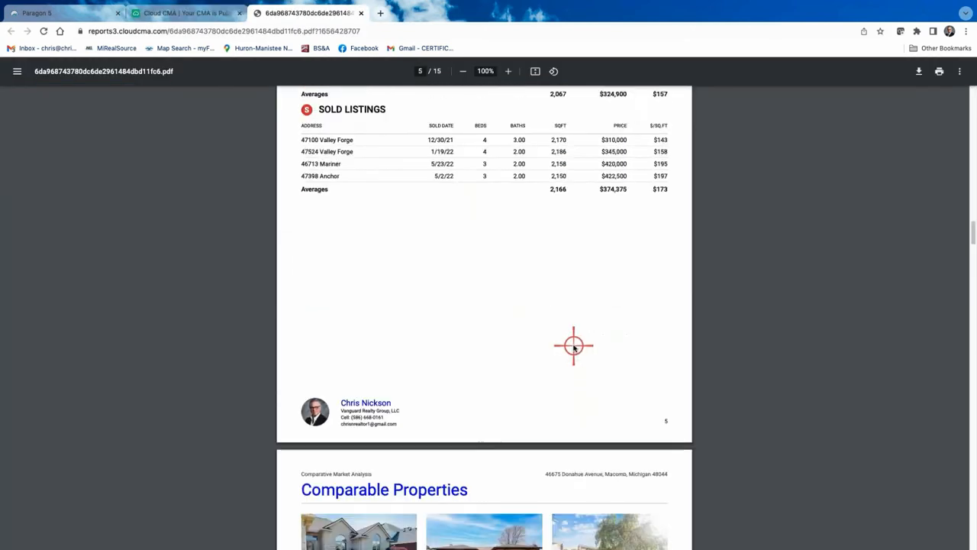
scroll(440, 240, up, 2)
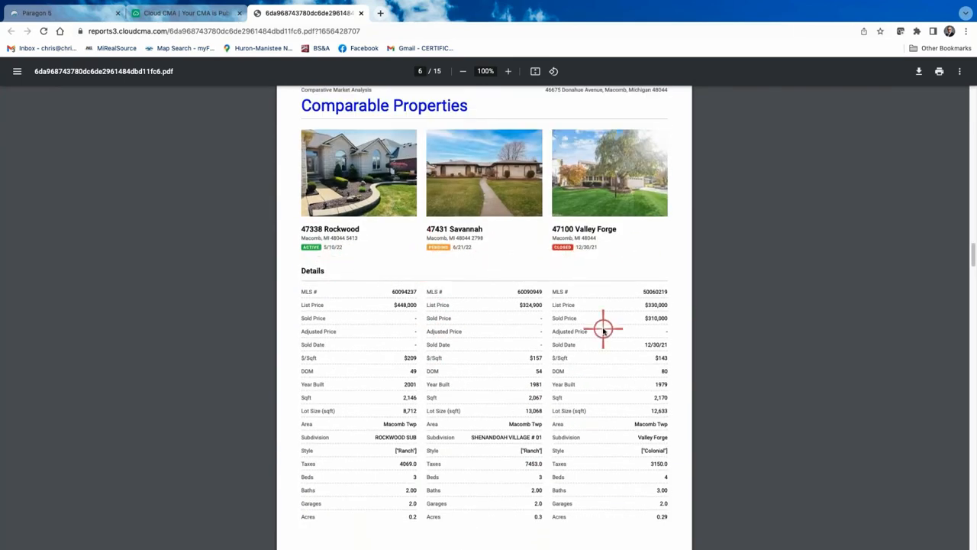
scroll(604, 332, down, 5)
scroll(580, 382, down, 2)
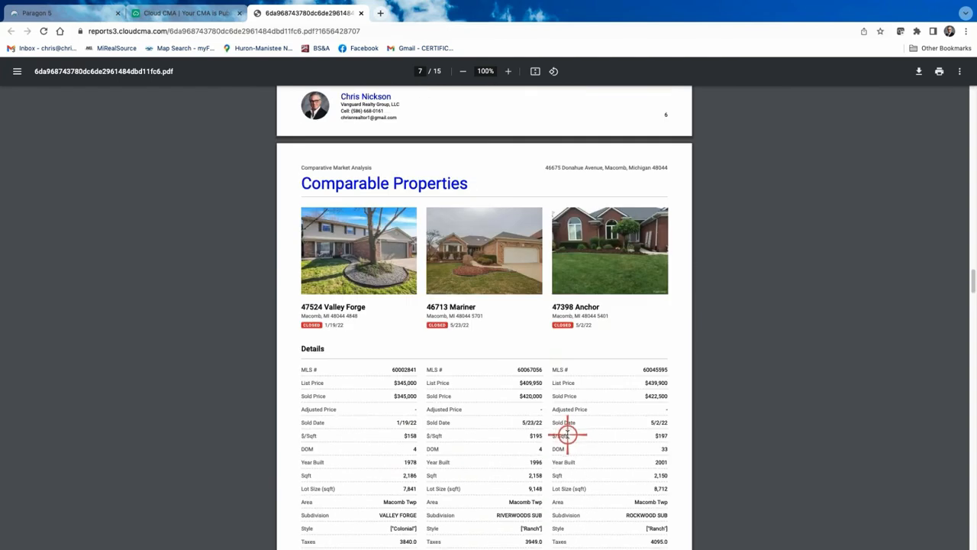
scroll(565, 432, down, 1)
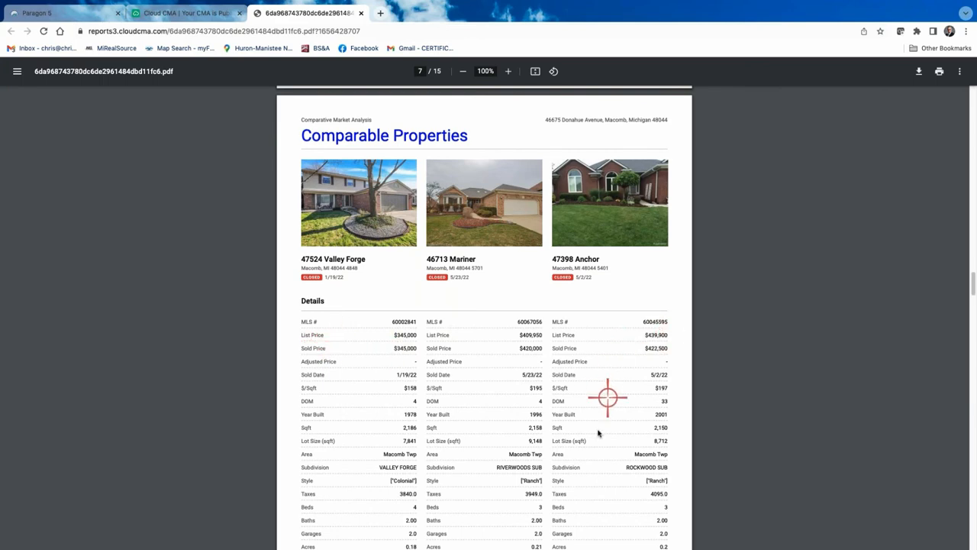
scroll(599, 428, down, 1)
scroll(598, 427, up, 1)
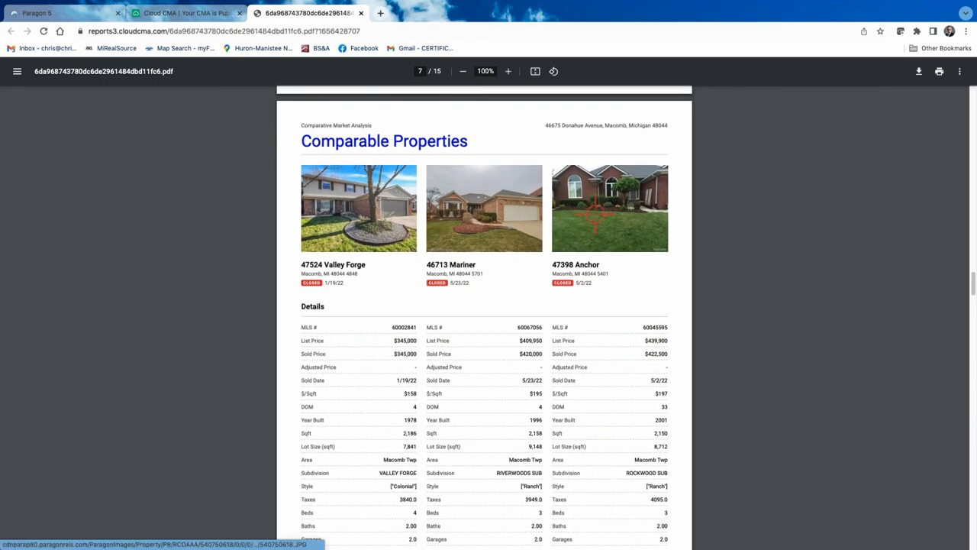
scroll(603, 414, down, 5)
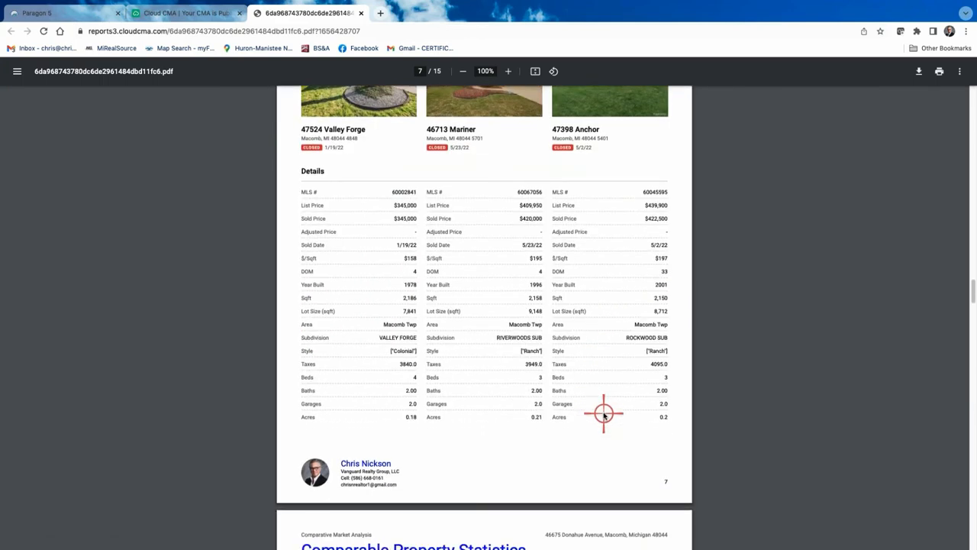
scroll(605, 303, up, 1)
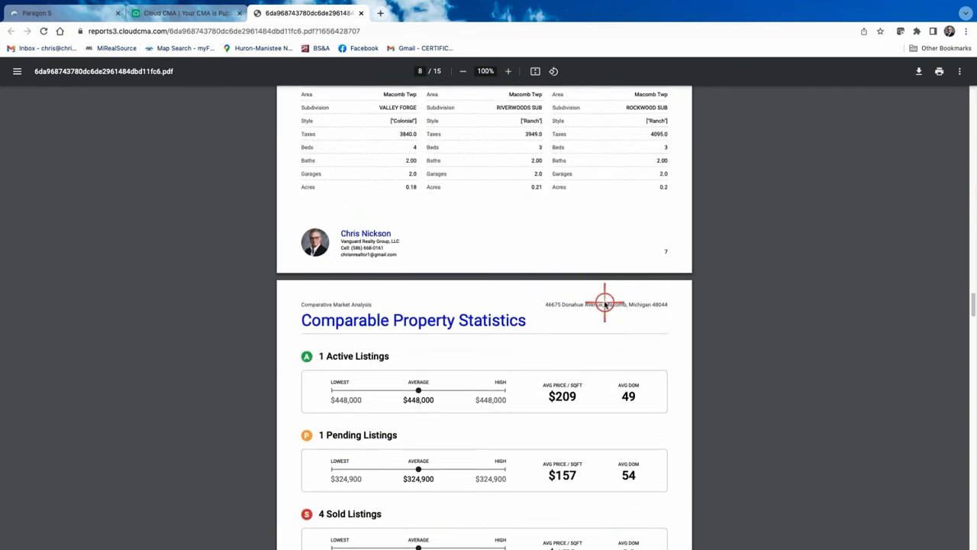
scroll(605, 304, up, 4)
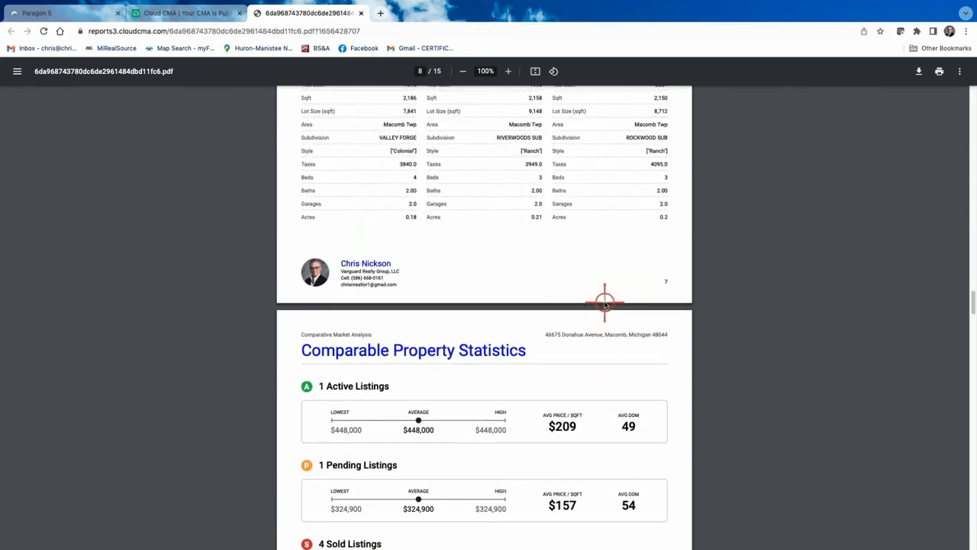
scroll(605, 303, up, 1)
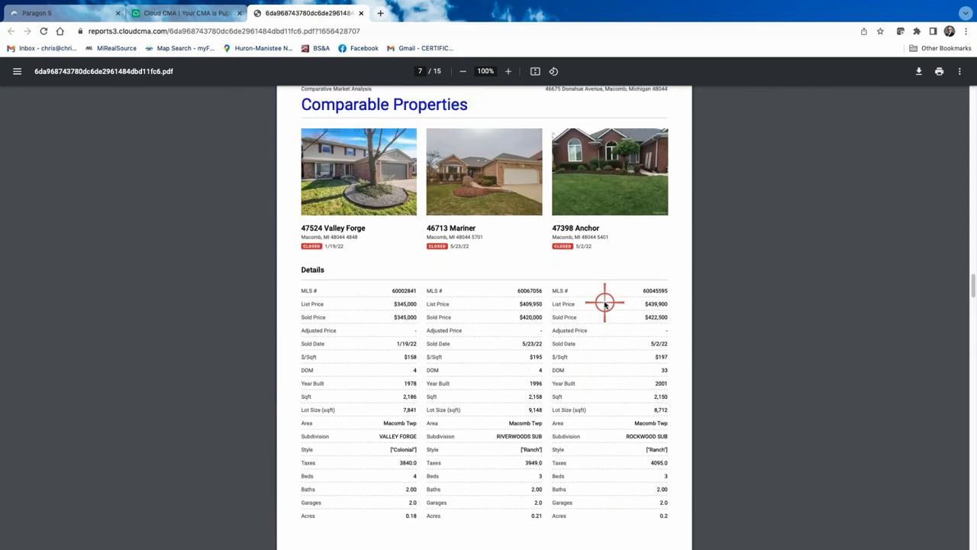
scroll(605, 304, up, 1)
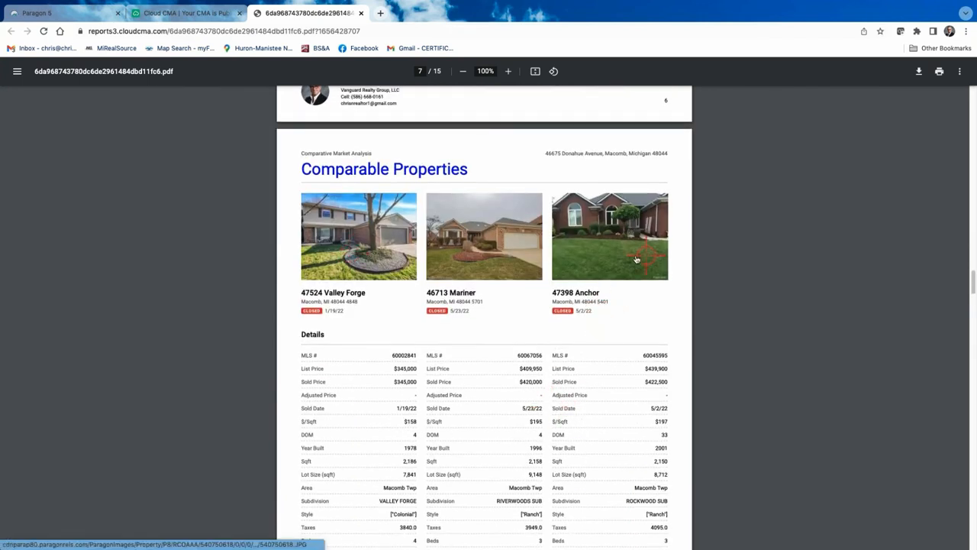
scroll(587, 379, down, 3)
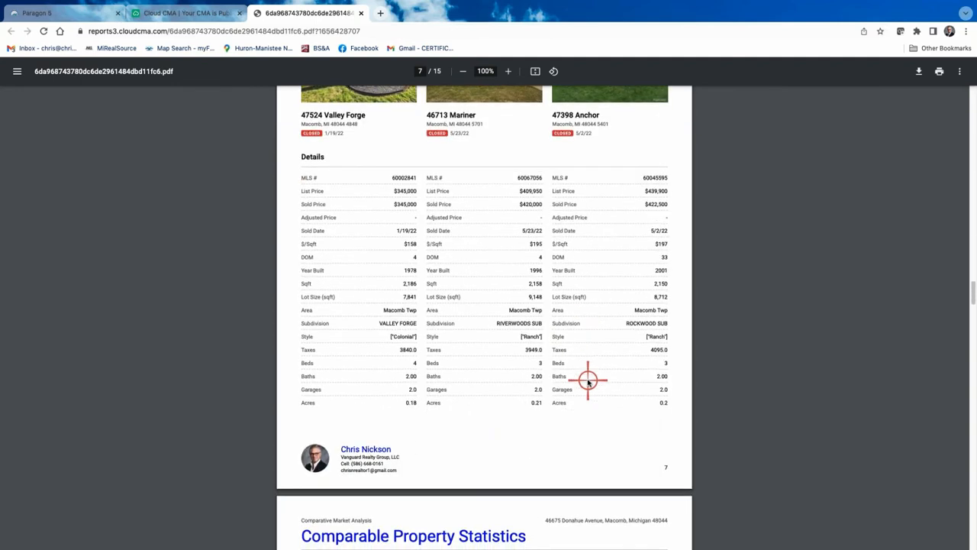
scroll(588, 379, down, 3)
scroll(586, 378, up, 1)
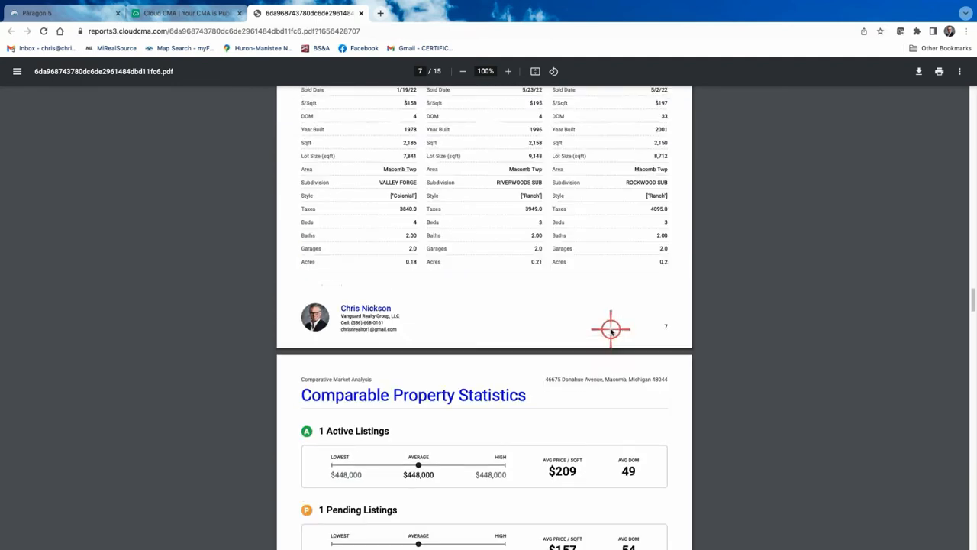
scroll(611, 330, up, 1)
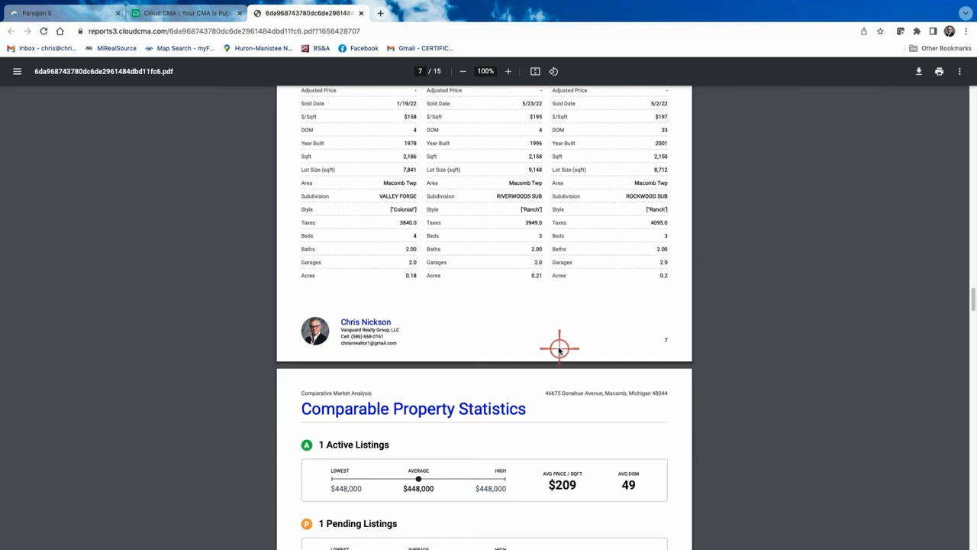
scroll(575, 346, up, 5)
scroll(560, 235, up, 3)
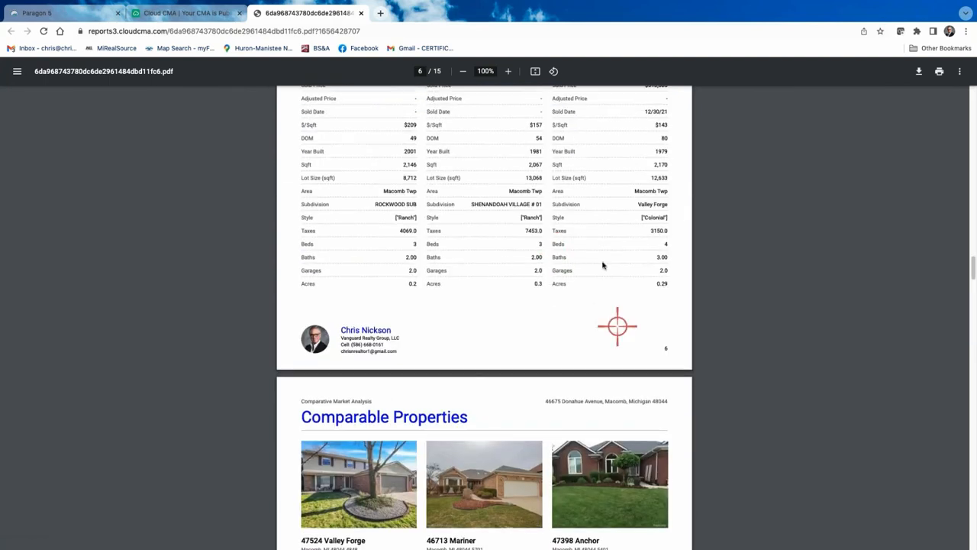
scroll(557, 251, up, 5)
scroll(554, 255, up, 1)
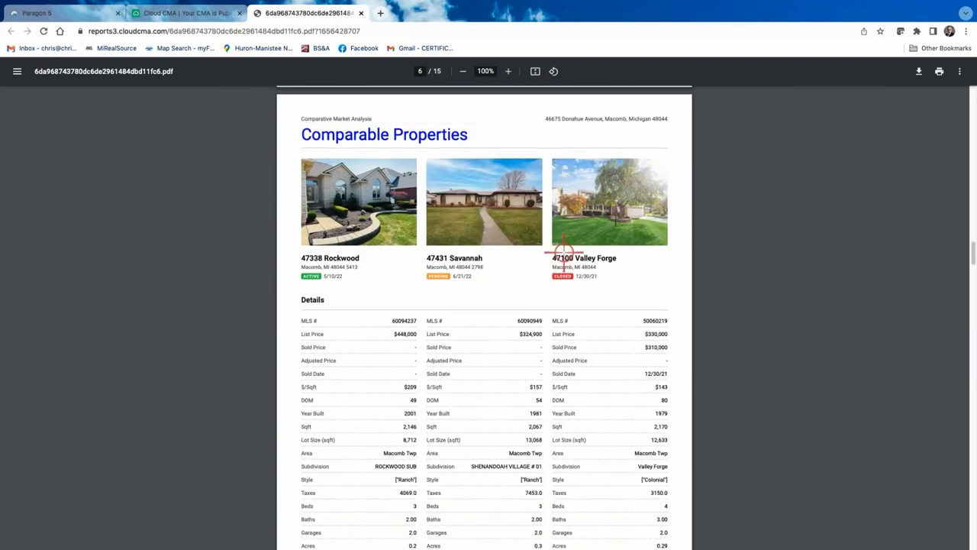
scroll(588, 244, up, 2)
scroll(577, 305, down, 1)
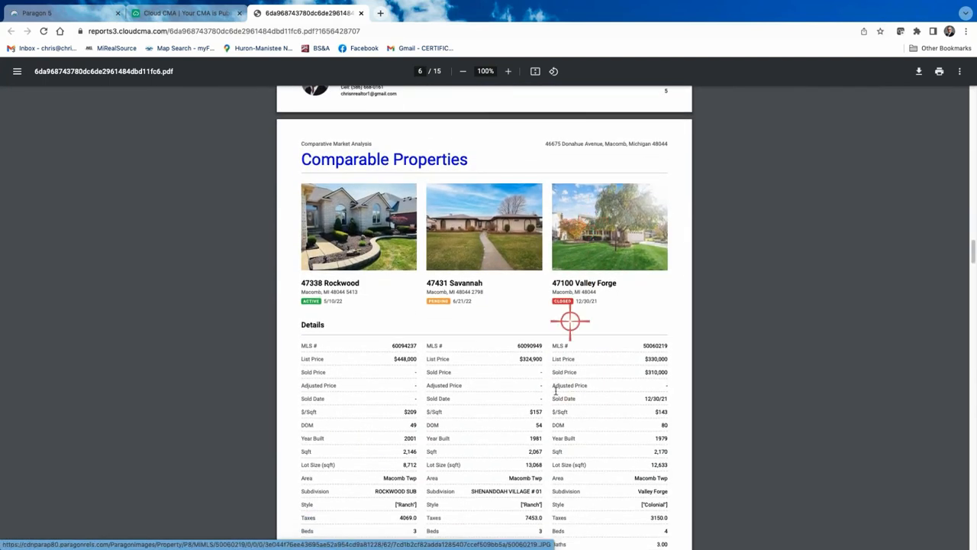
scroll(556, 329, up, 12)
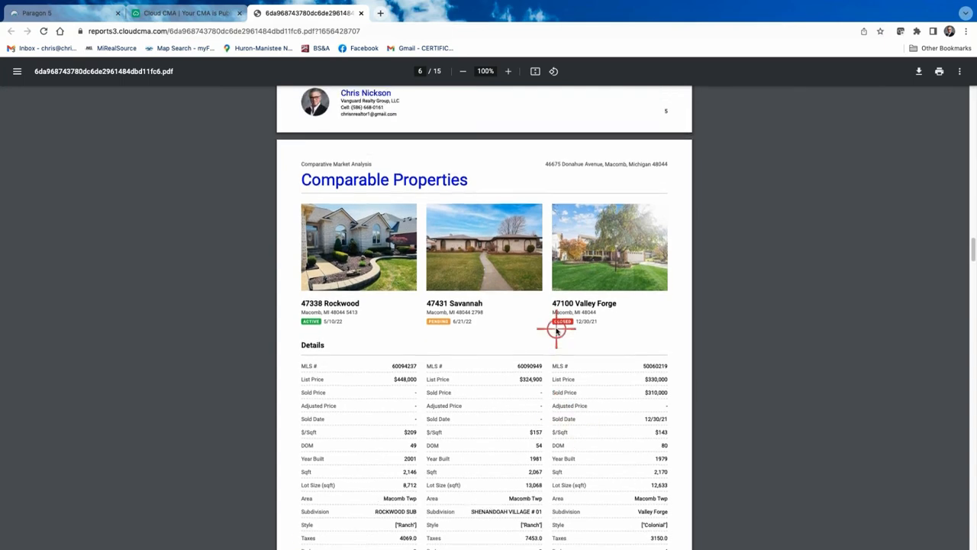
scroll(556, 329, up, 5)
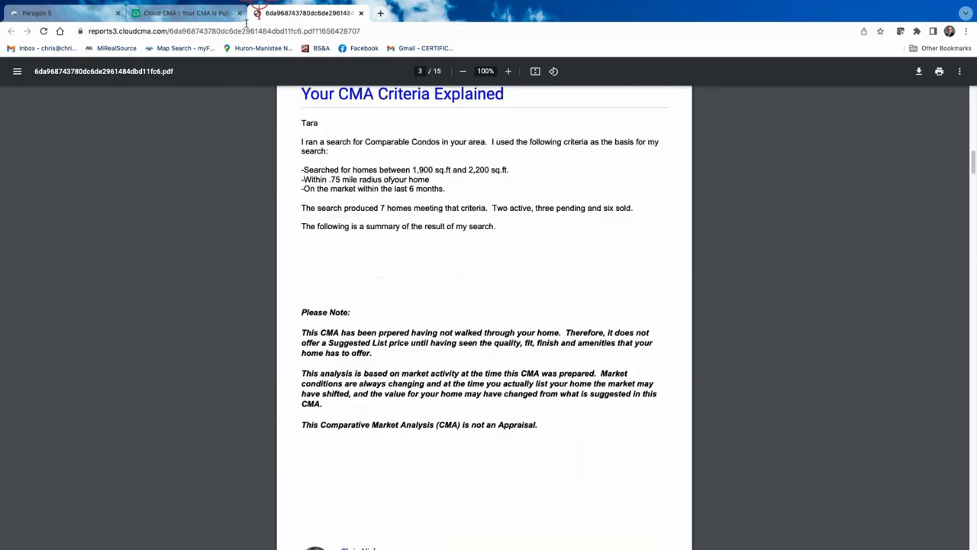
click(196, 13)
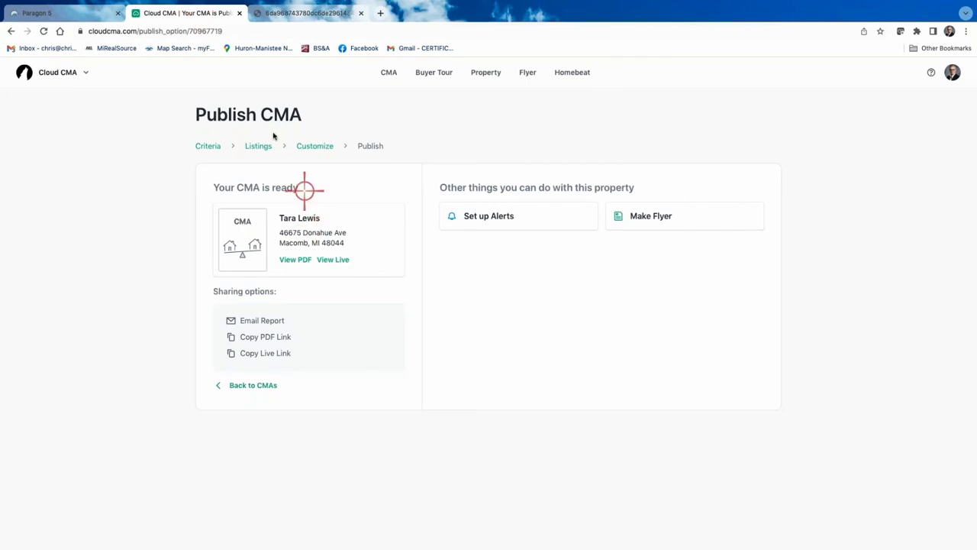
click(308, 146)
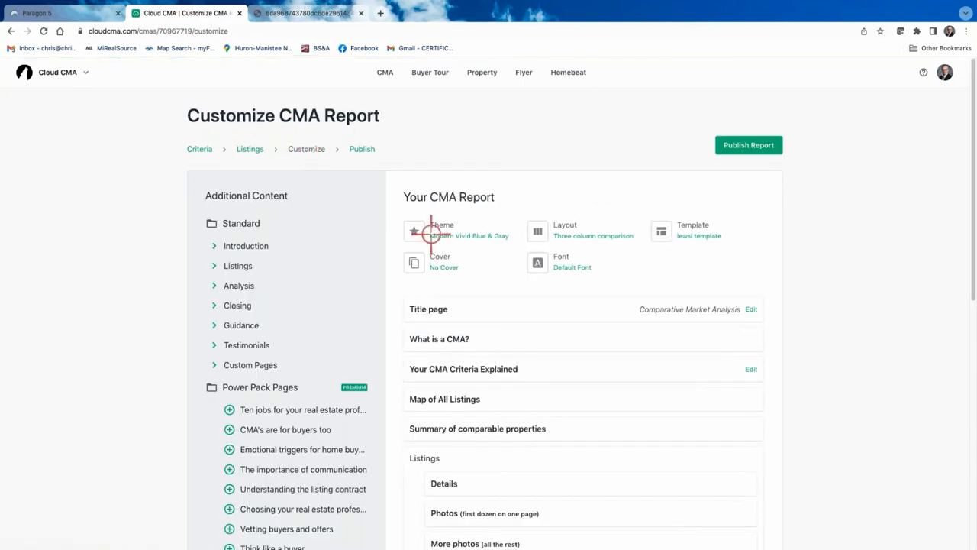
click(602, 230)
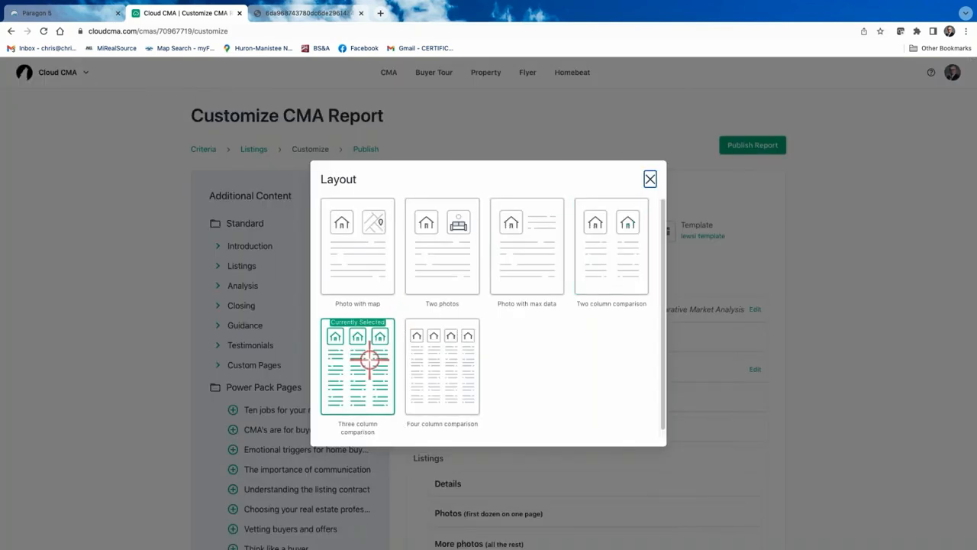
click(434, 371)
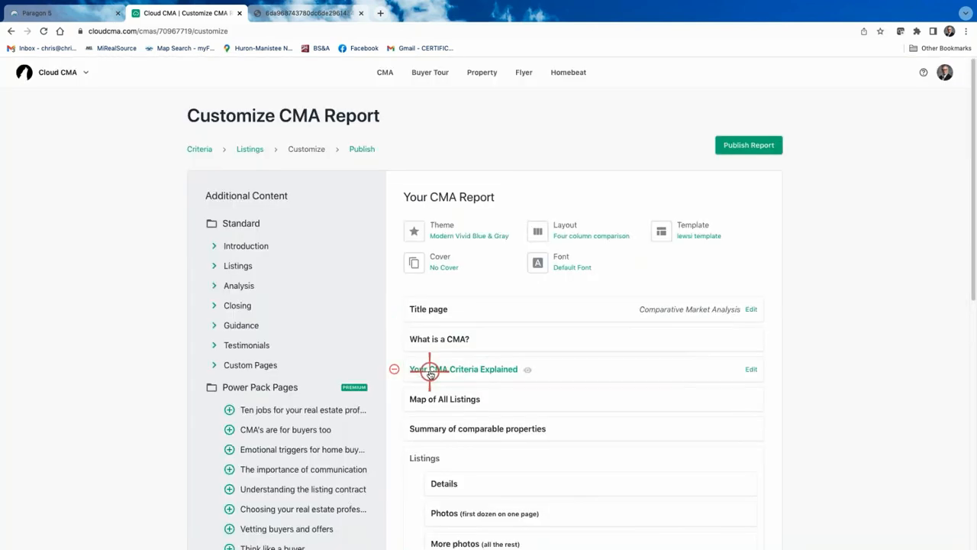
click(751, 145)
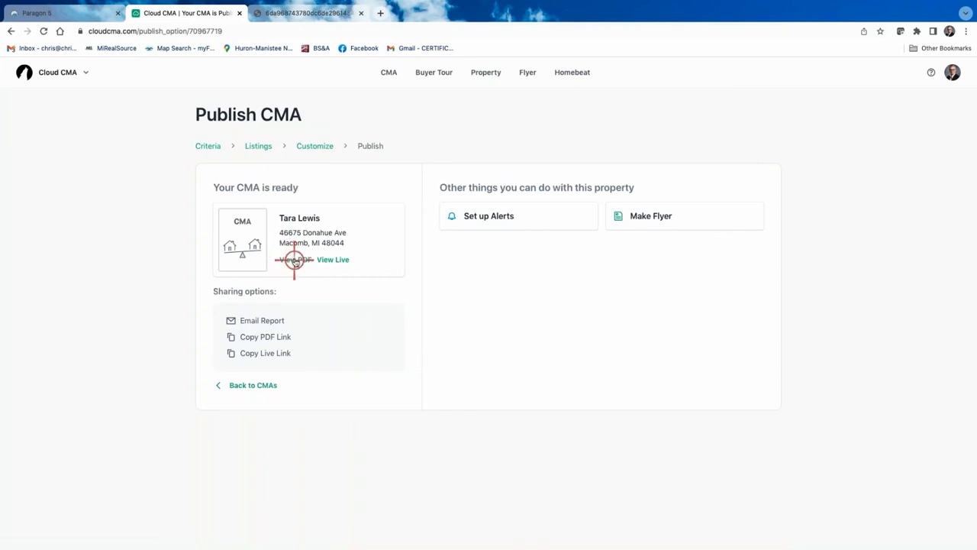
Scroll the Donahue Avenue PDF's map, comparables tables, sold listings and criteria pages
click(294, 259)
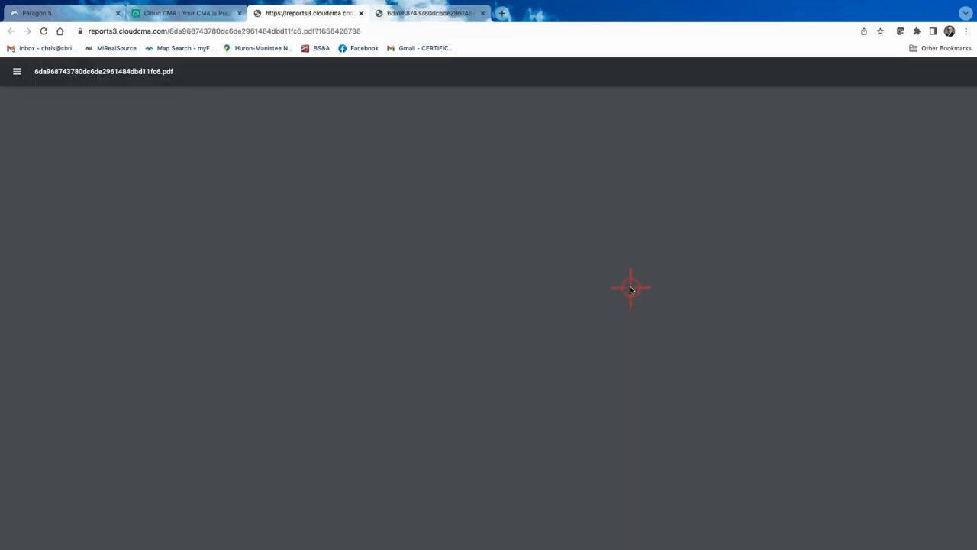
scroll(415, 351, down, 20)
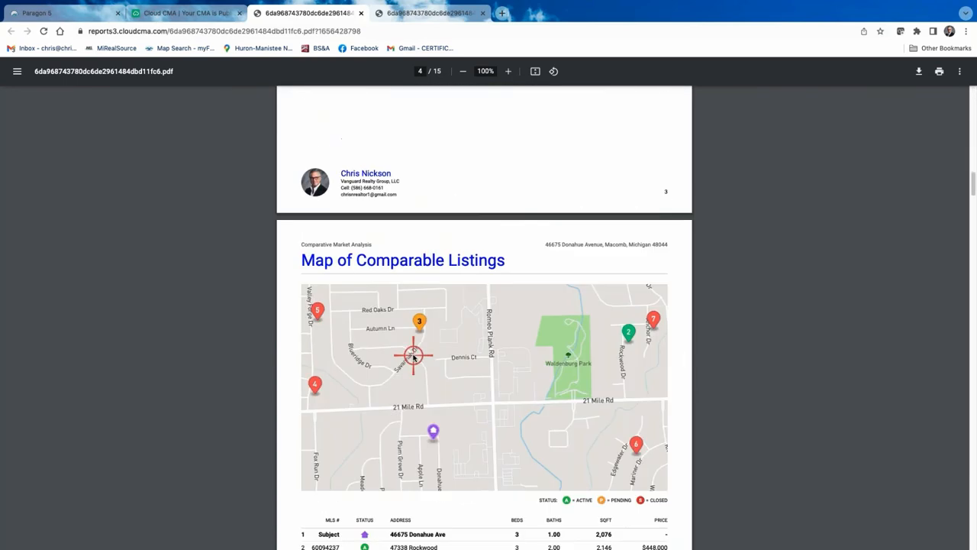
scroll(413, 355, down, 18)
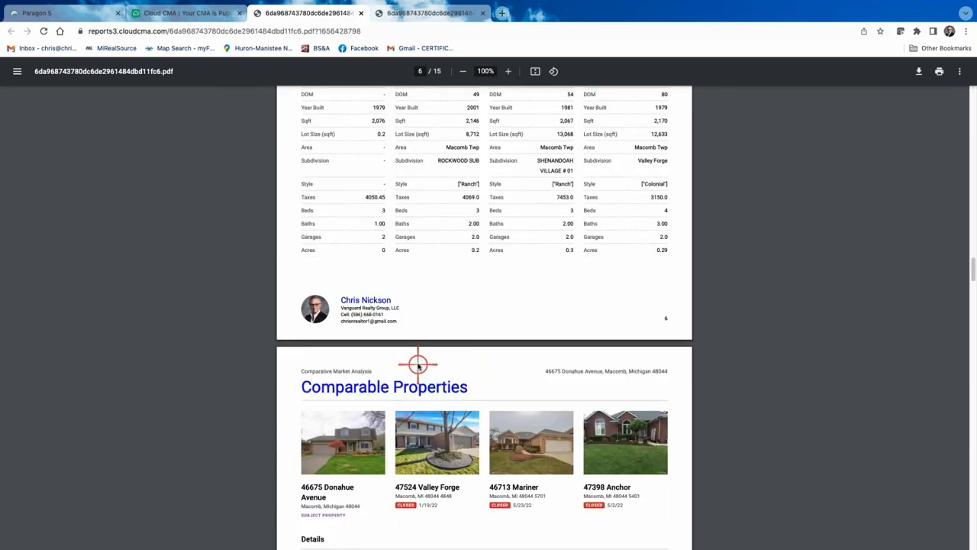
scroll(418, 363, up, 4)
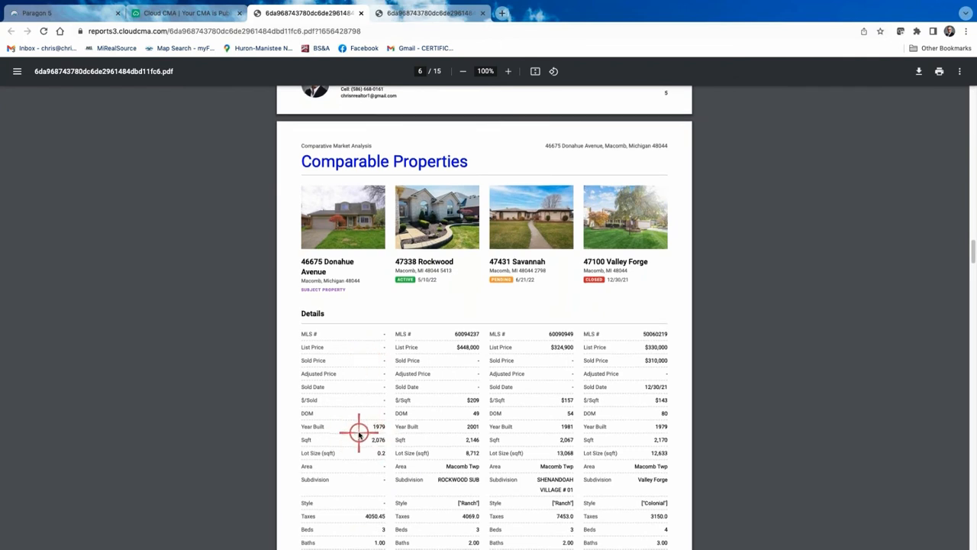
scroll(359, 434, down, 1)
scroll(359, 434, down, 1)
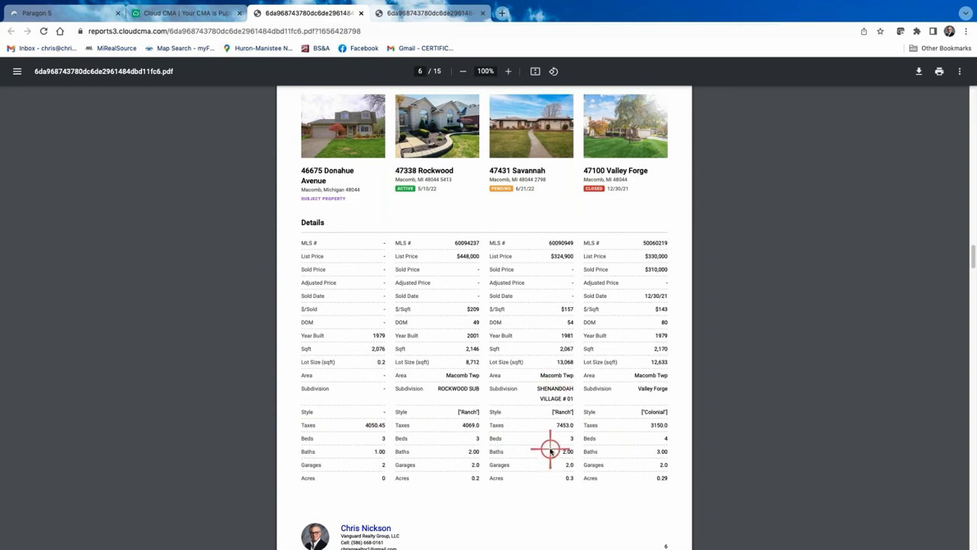
scroll(549, 450, down, 10)
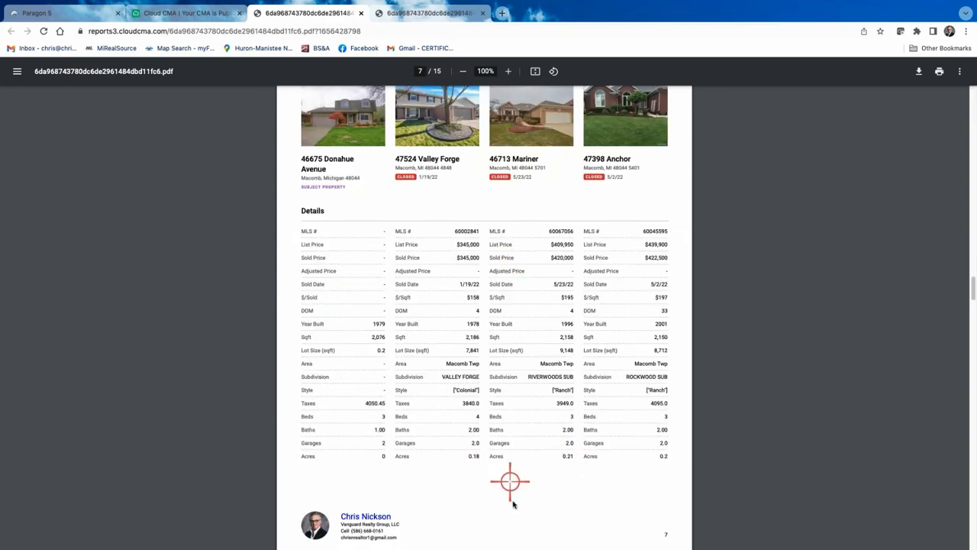
scroll(510, 458, down, 5)
scroll(363, 244, up, 5)
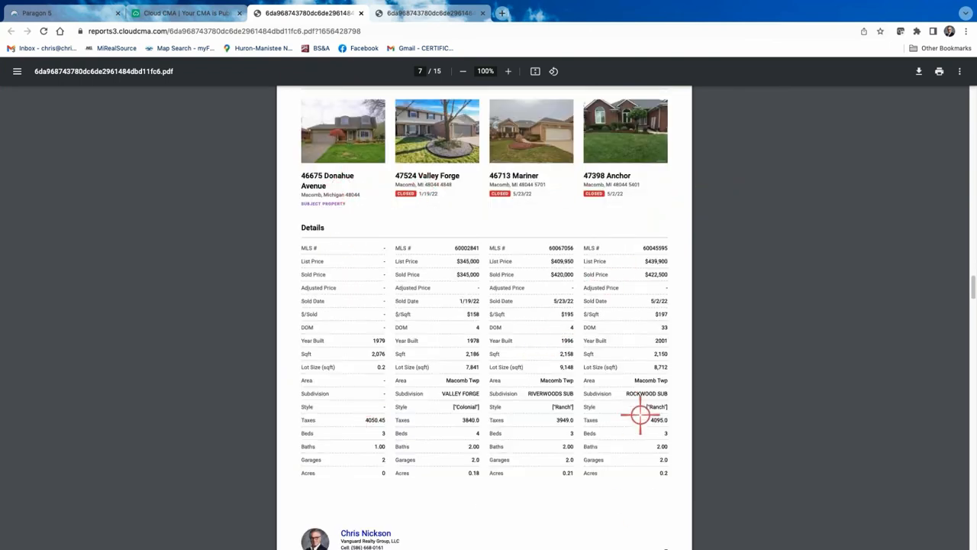
scroll(639, 415, up, 2)
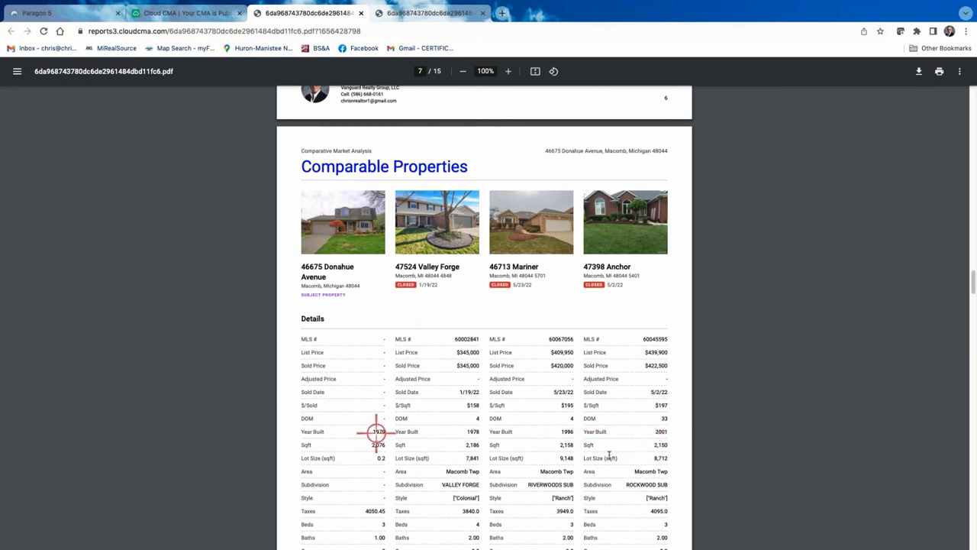
scroll(645, 453, down, 1)
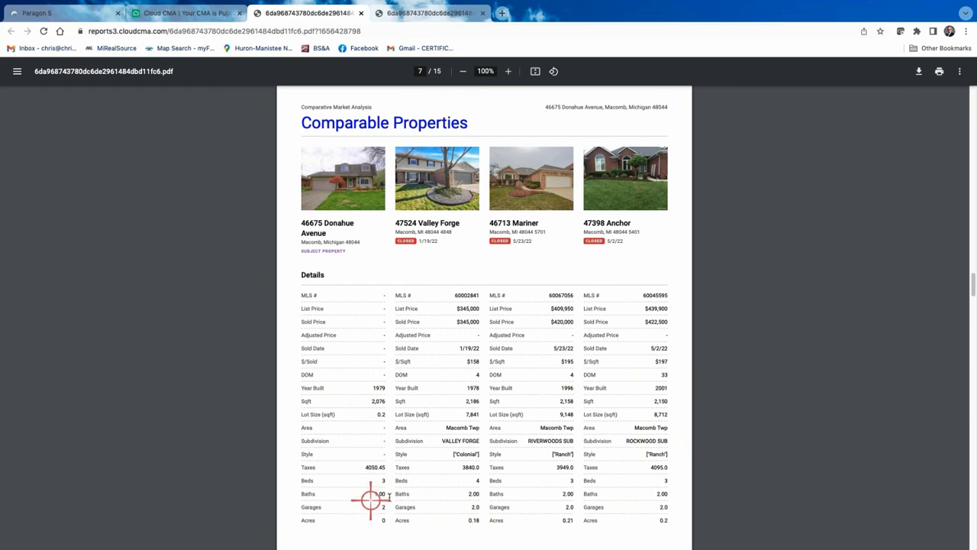
scroll(499, 517, down, 1)
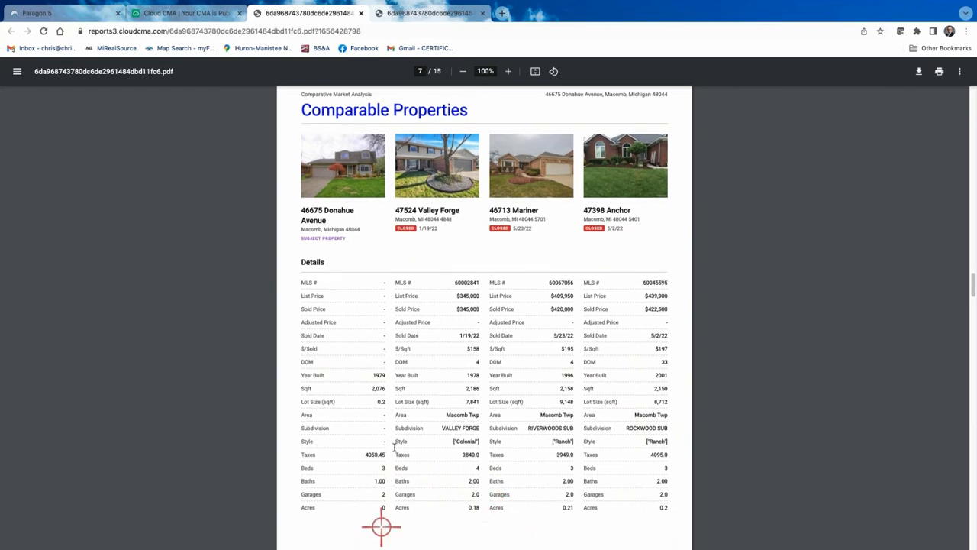
scroll(504, 478, up, 2)
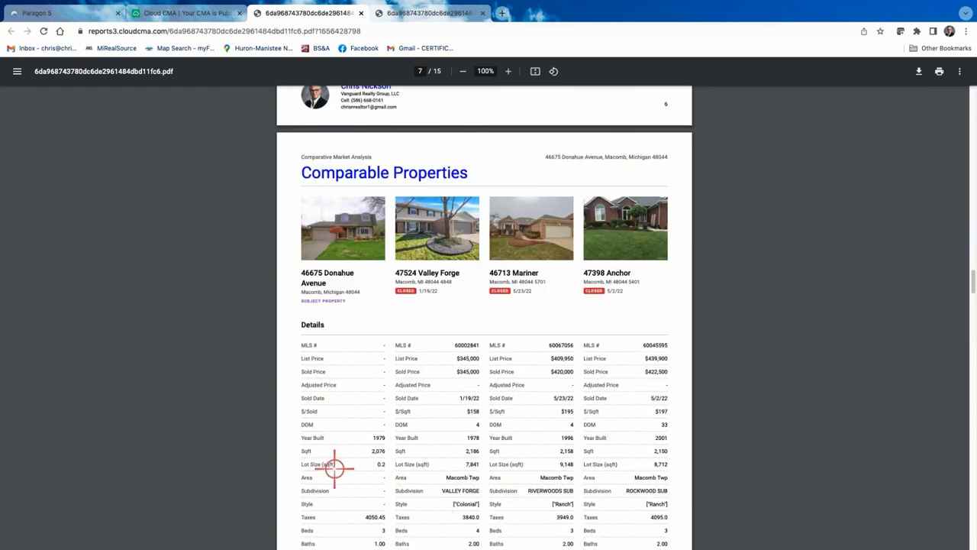
scroll(499, 405, up, 8)
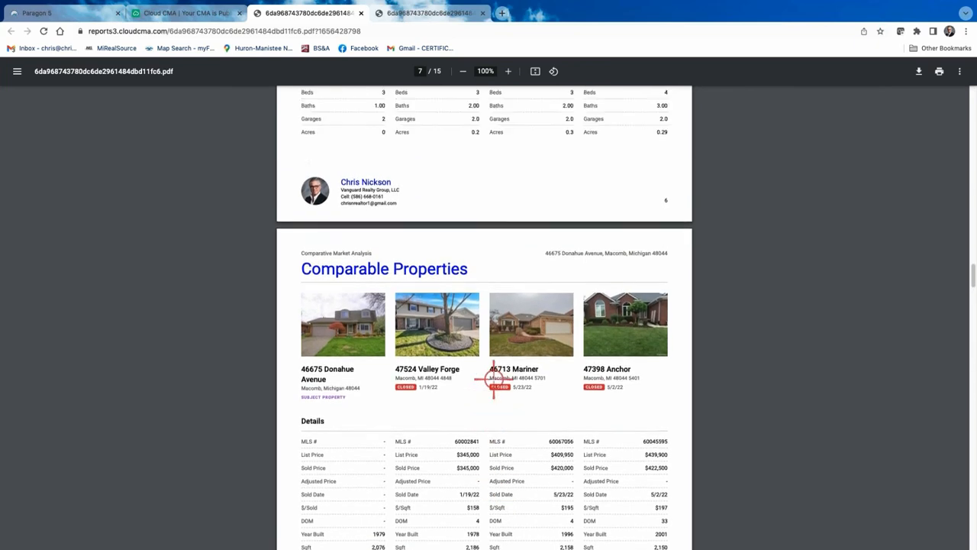
scroll(494, 379, up, 14)
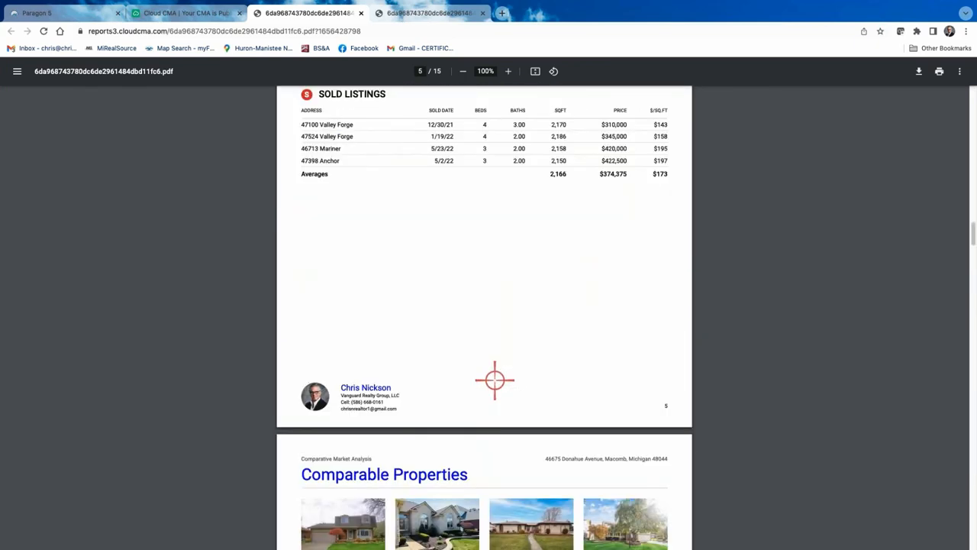
scroll(428, 199, up, 20)
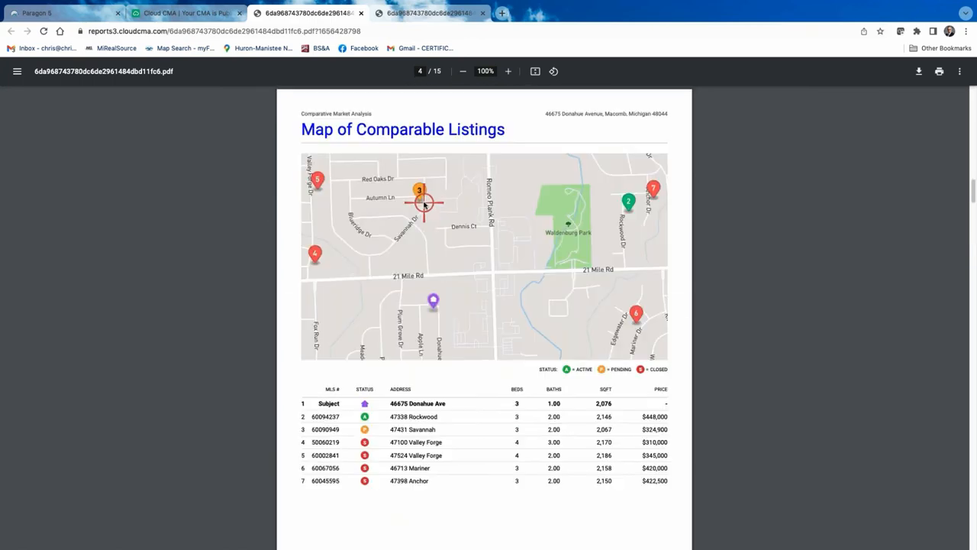
scroll(424, 205, up, 15)
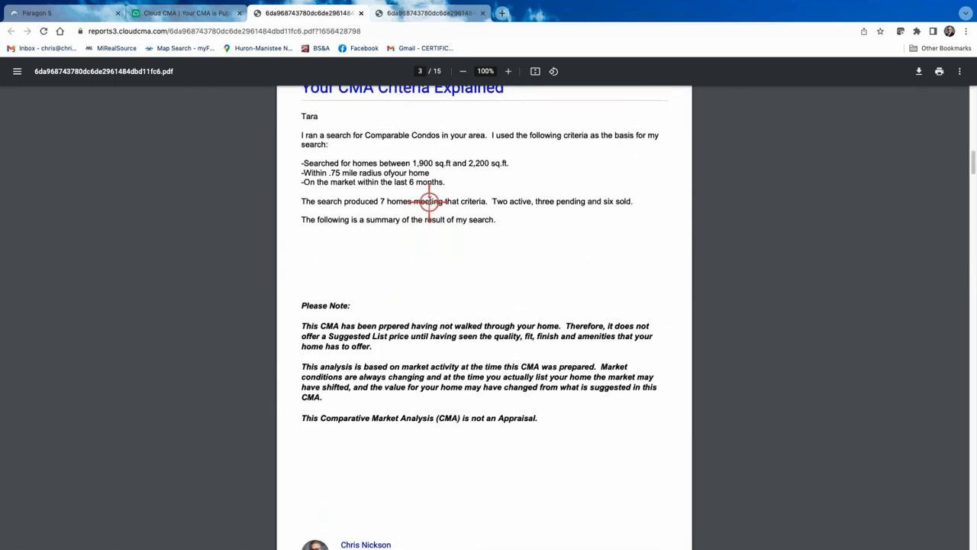
scroll(429, 201, up, 1)
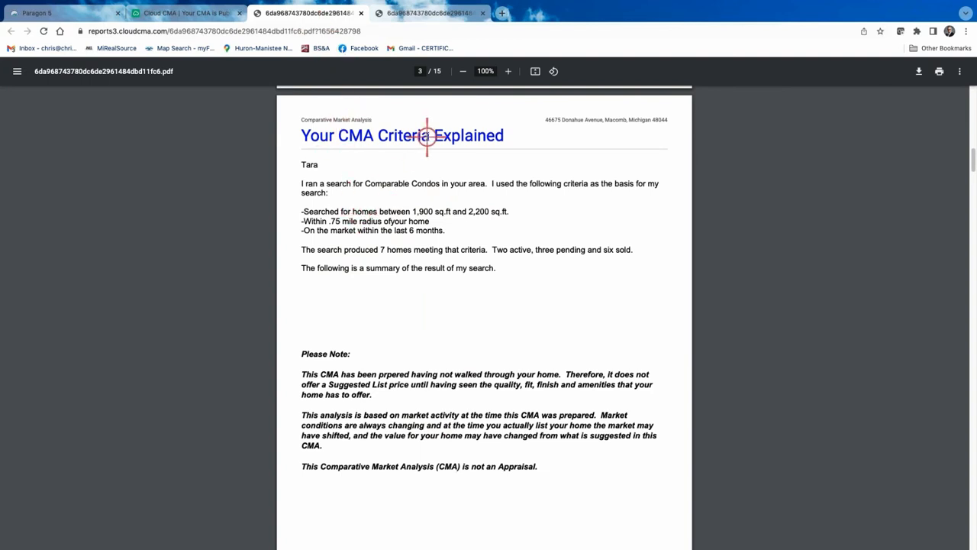
scroll(444, 184, up, 1)
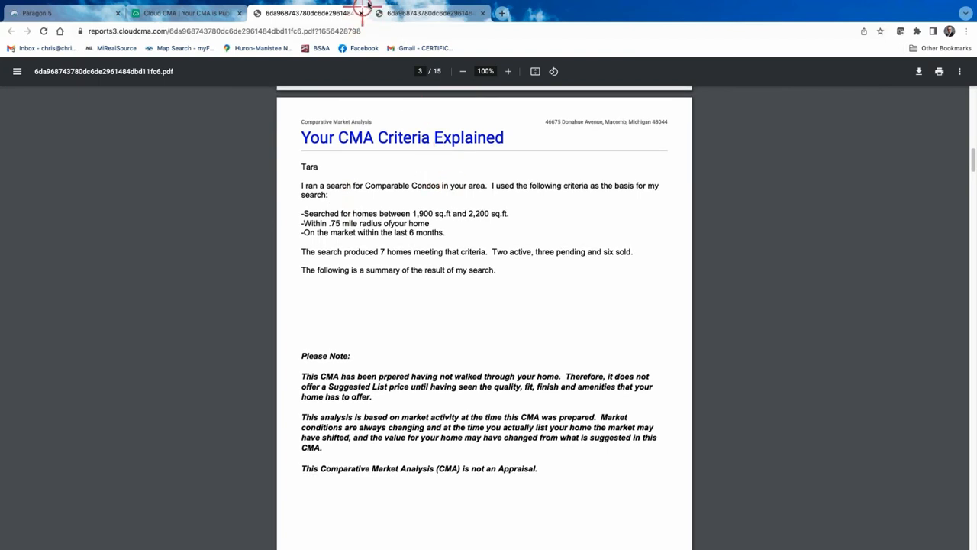
Browse the live report's pricing and comps tiles, then close the live and PDF tabs
click(201, 15)
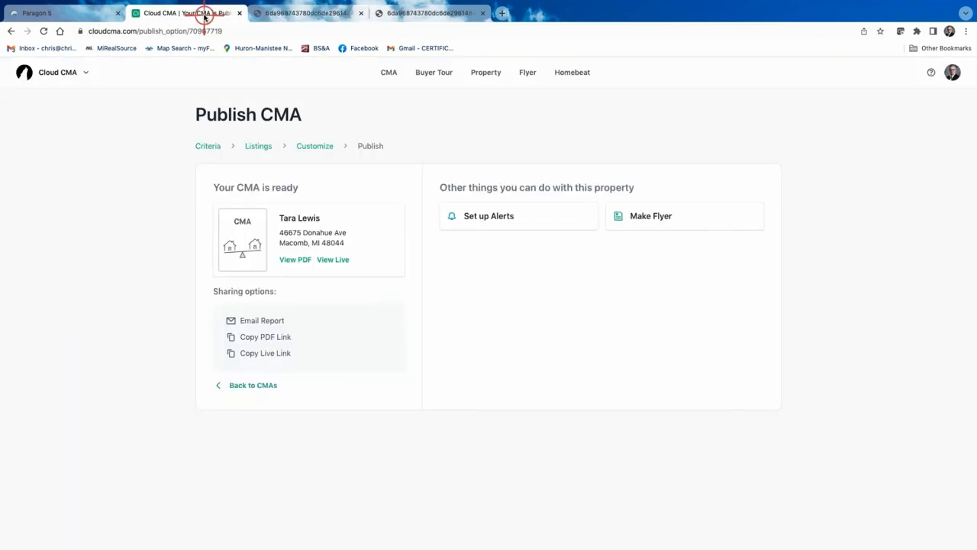
click(332, 260)
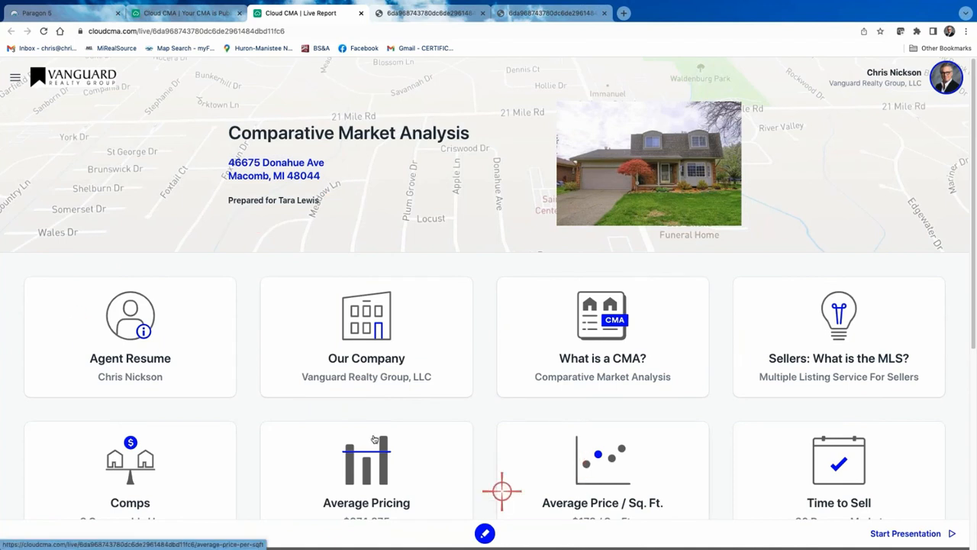
scroll(160, 382, down, 1)
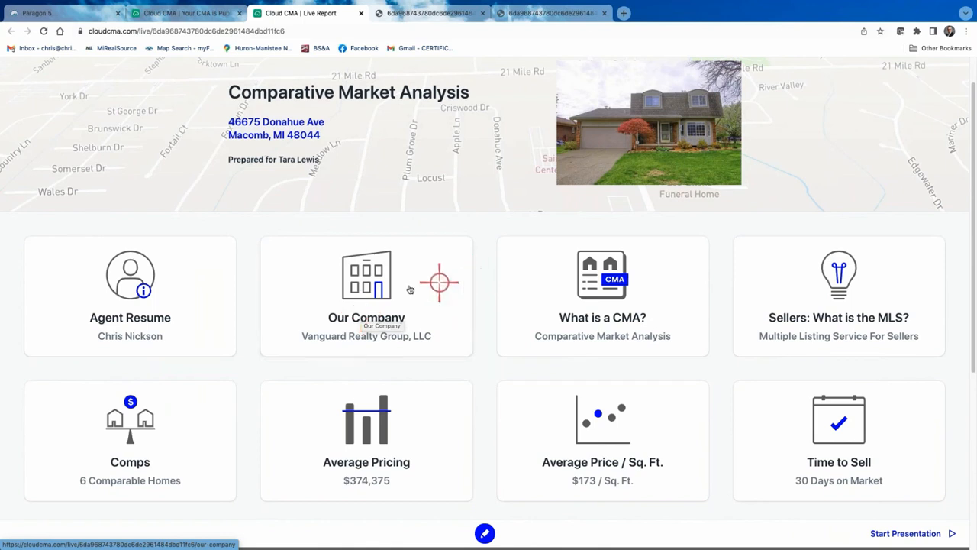
scroll(836, 329, down, 3)
scroll(836, 336, down, 2)
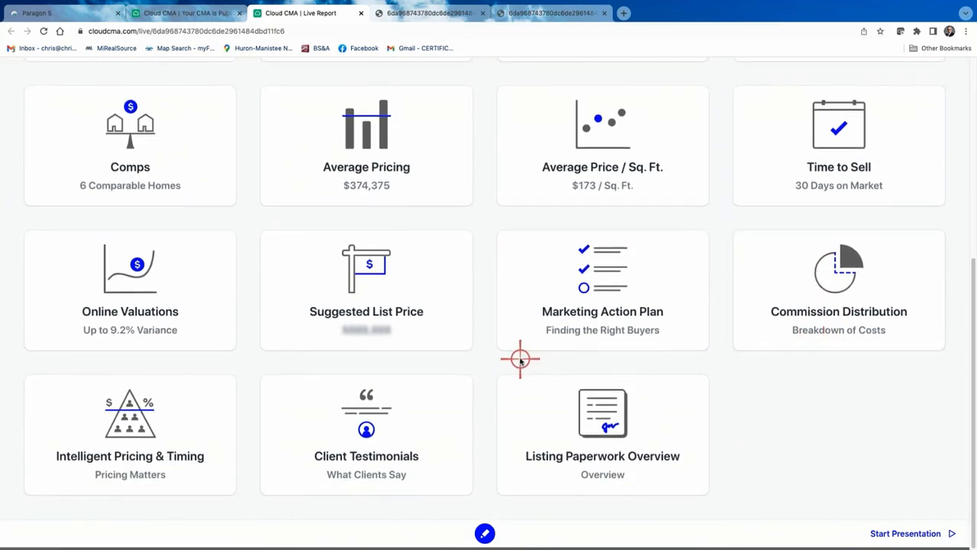
scroll(520, 359, up, 2)
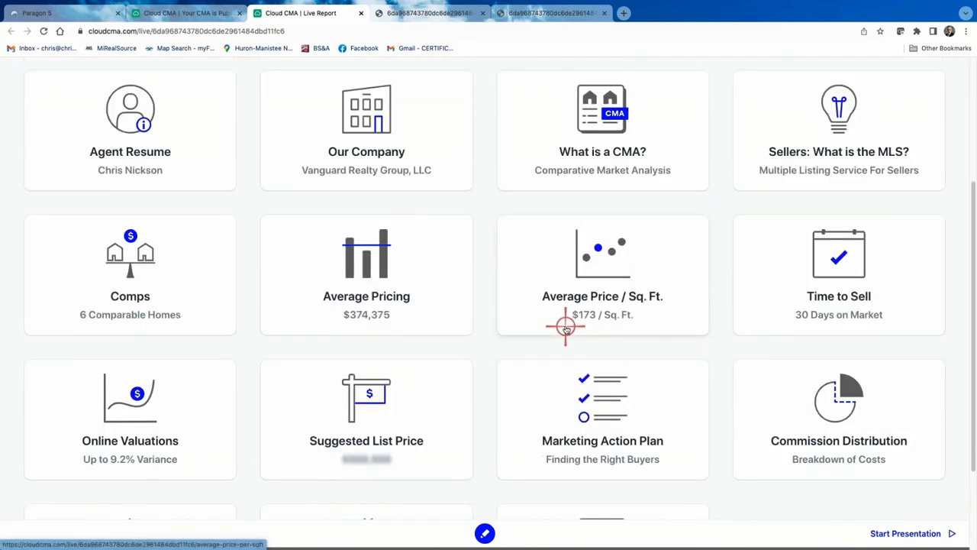
scroll(566, 327, up, 3)
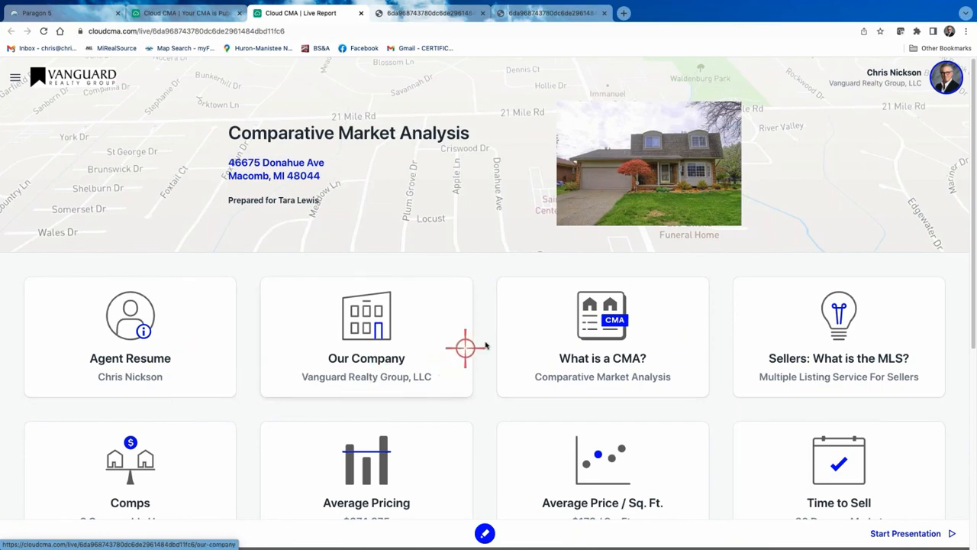
scroll(426, 353, down, 5)
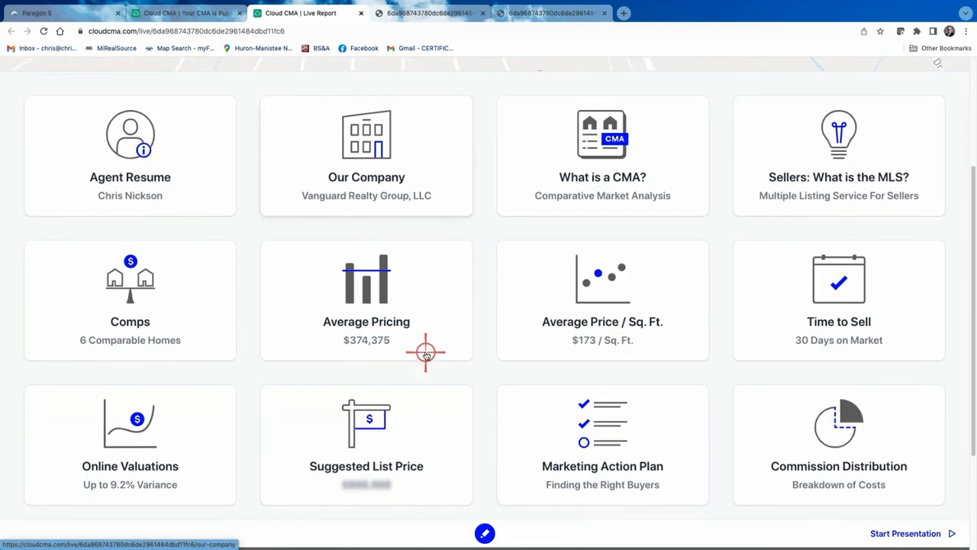
scroll(426, 353, down, 1)
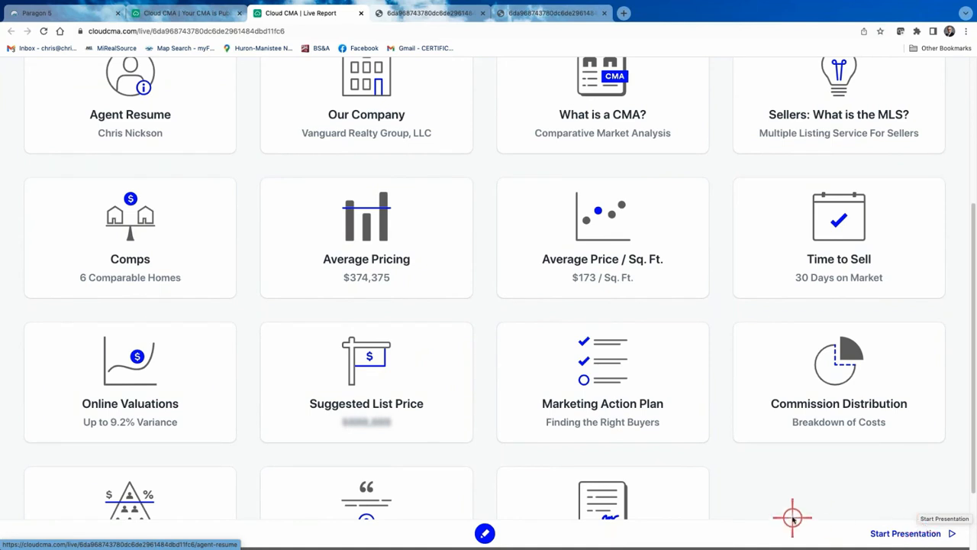
scroll(805, 491, up, 1)
scroll(805, 491, up, 5)
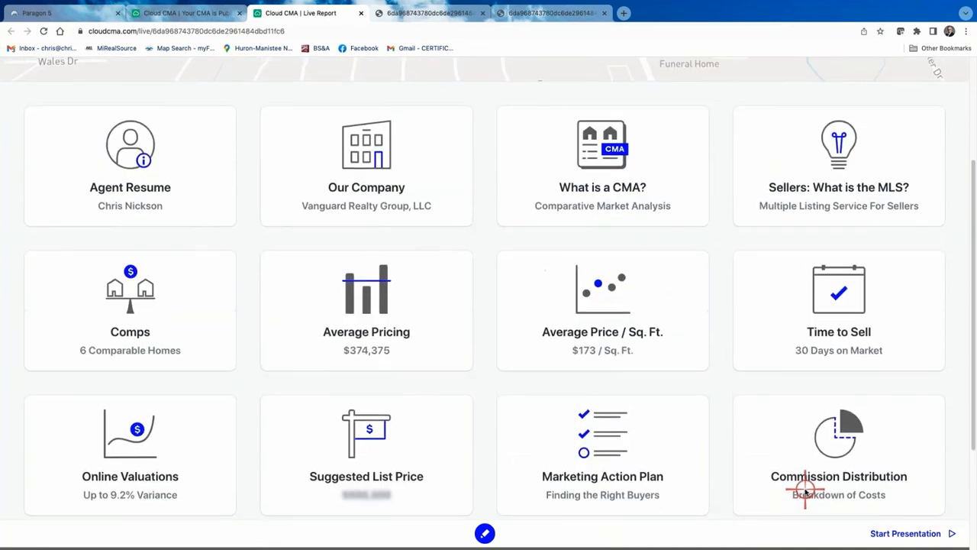
scroll(806, 491, down, 5)
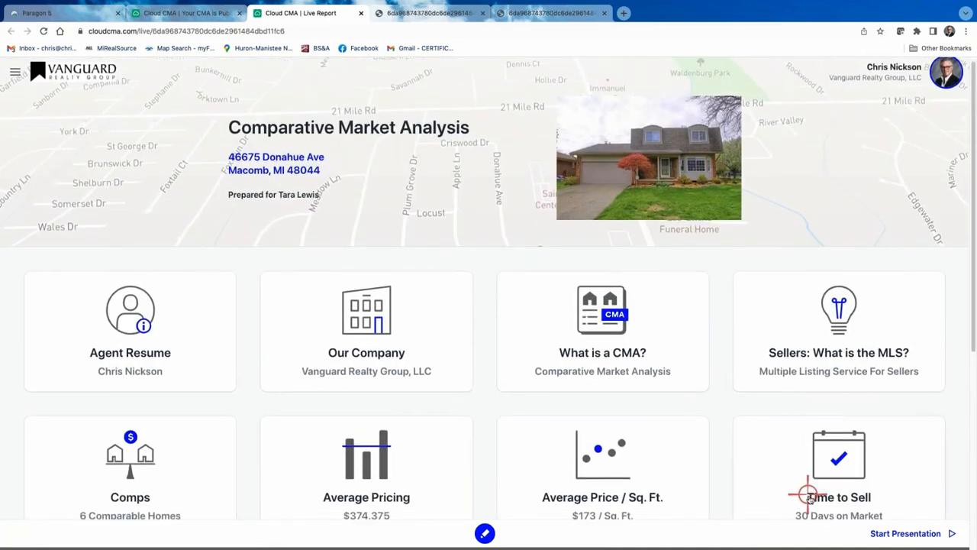
scroll(798, 459, up, 5)
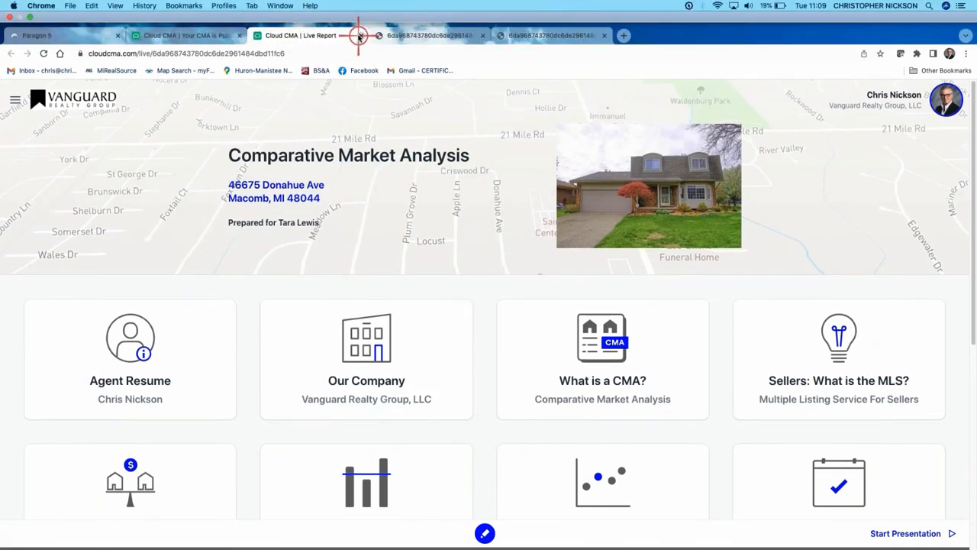
click(358, 35)
click(359, 36)
Close the last PDF tab and go Back to CMAs
click(359, 35)
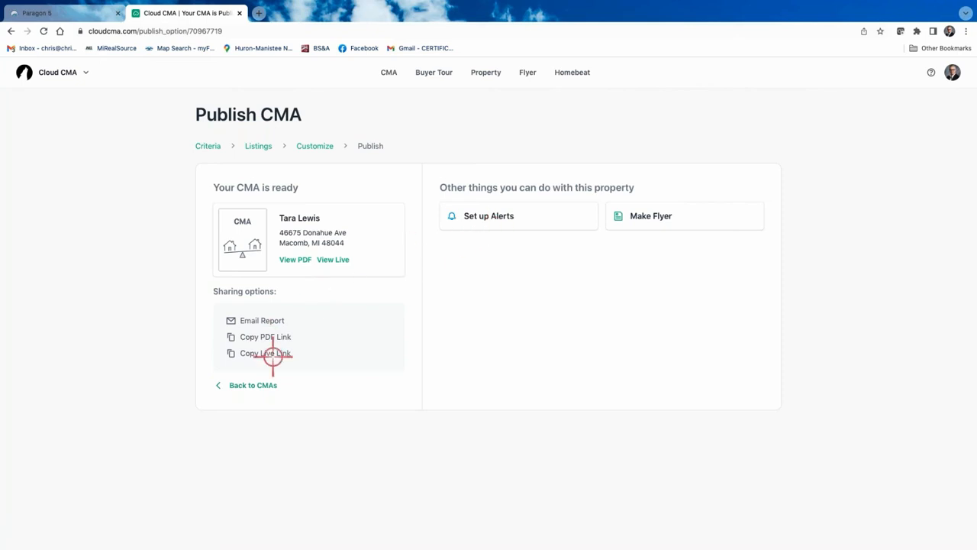
click(261, 385)
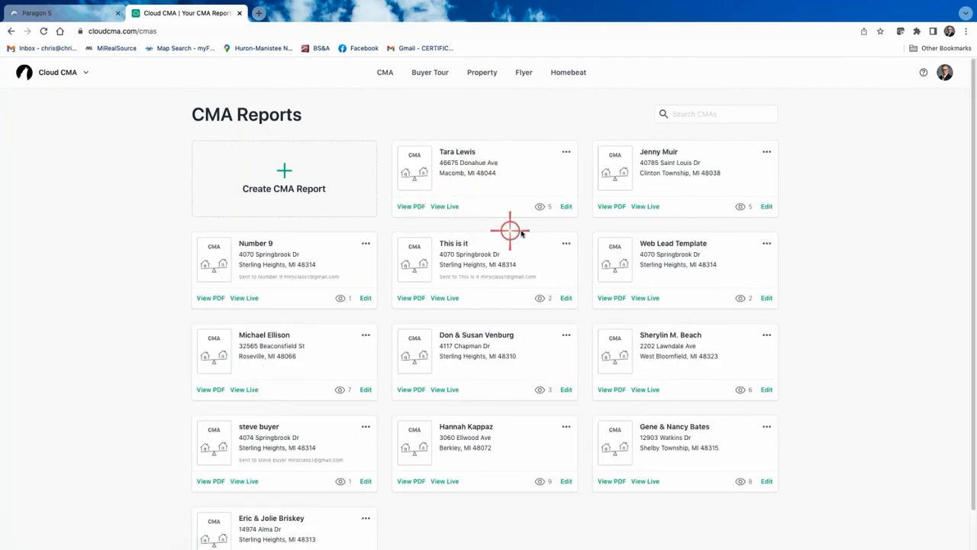
Play the Donahue Ave CMA slideshow through agent, map and sold listings to the Comparable Homes map
click(568, 152)
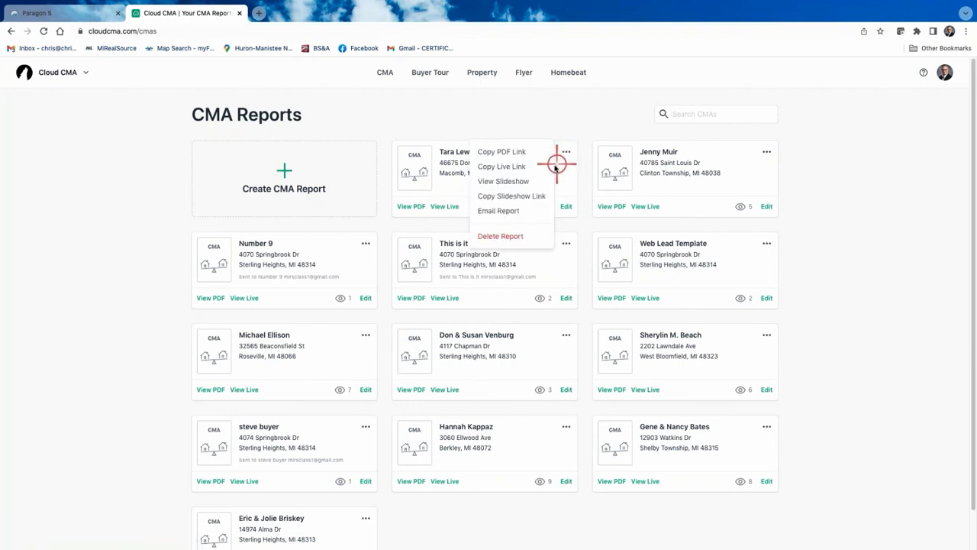
click(512, 182)
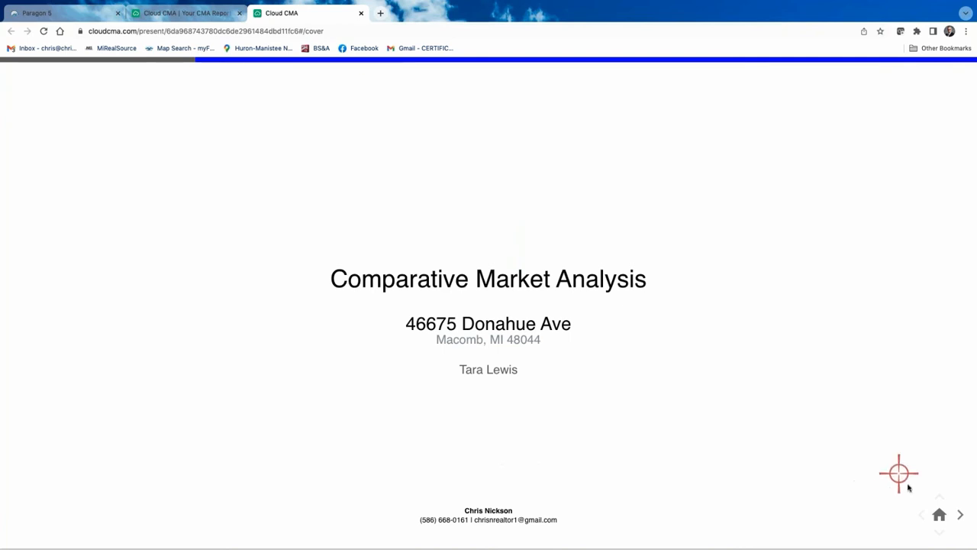
click(958, 515)
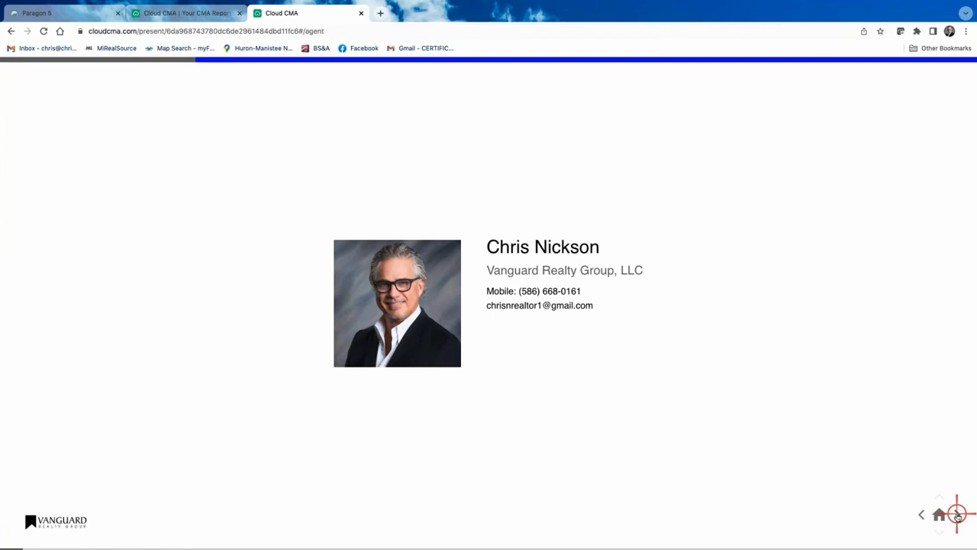
click(957, 515)
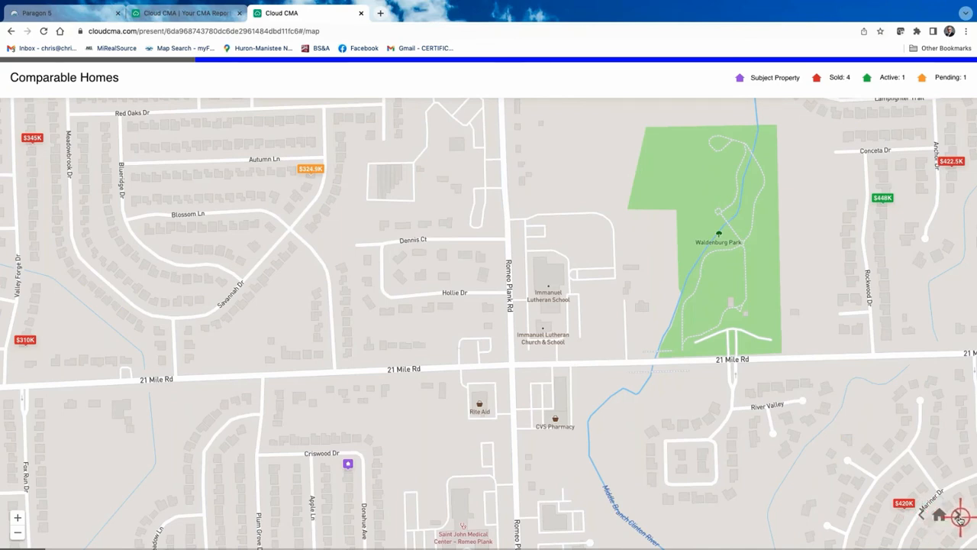
click(959, 517)
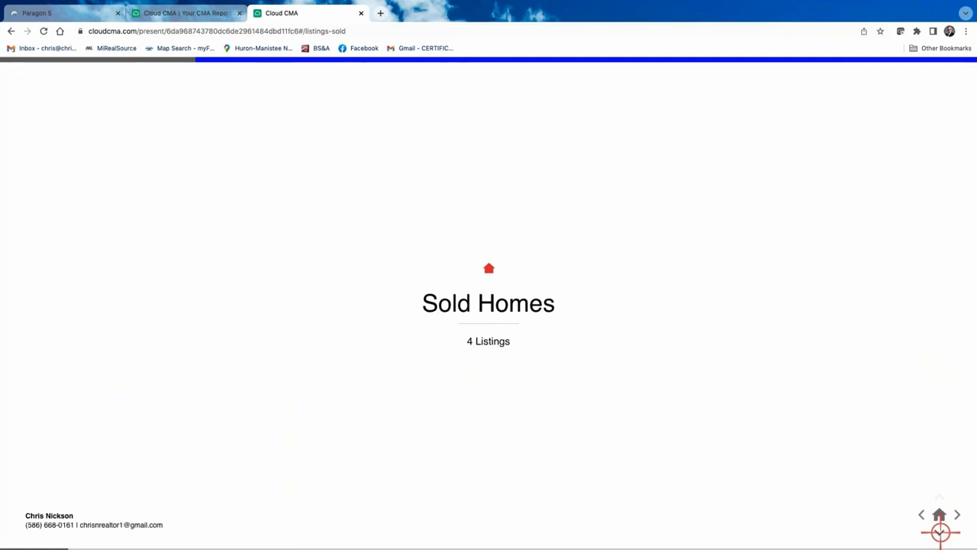
click(941, 533)
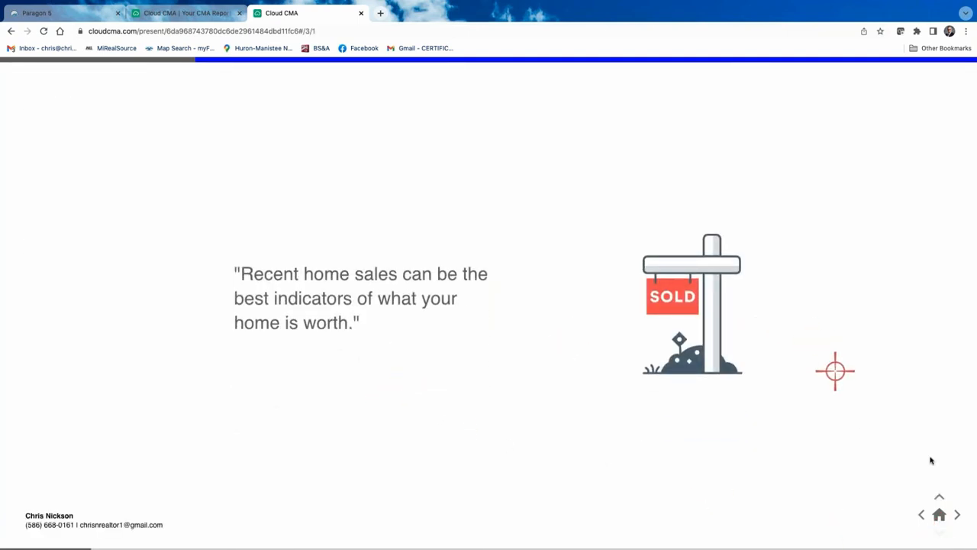
click(960, 514)
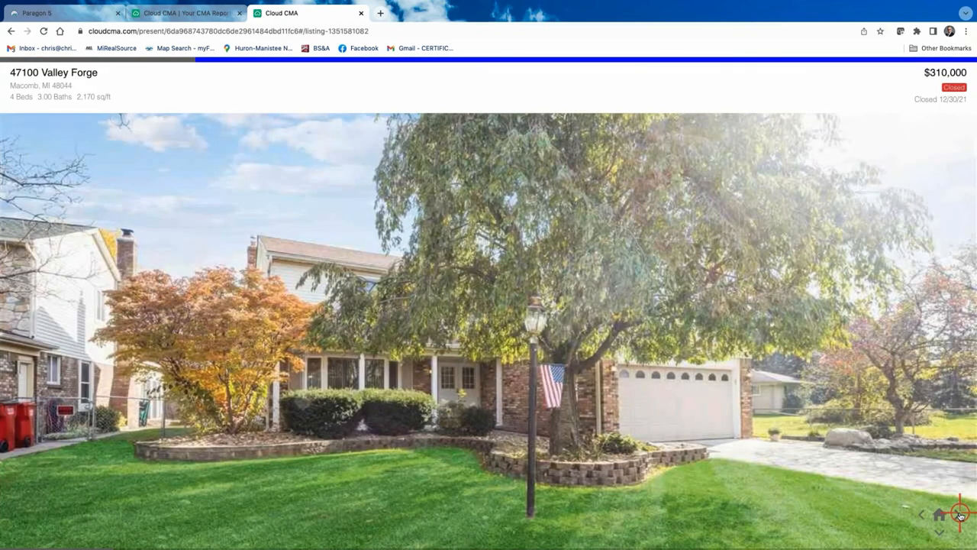
click(960, 514)
click(960, 514)
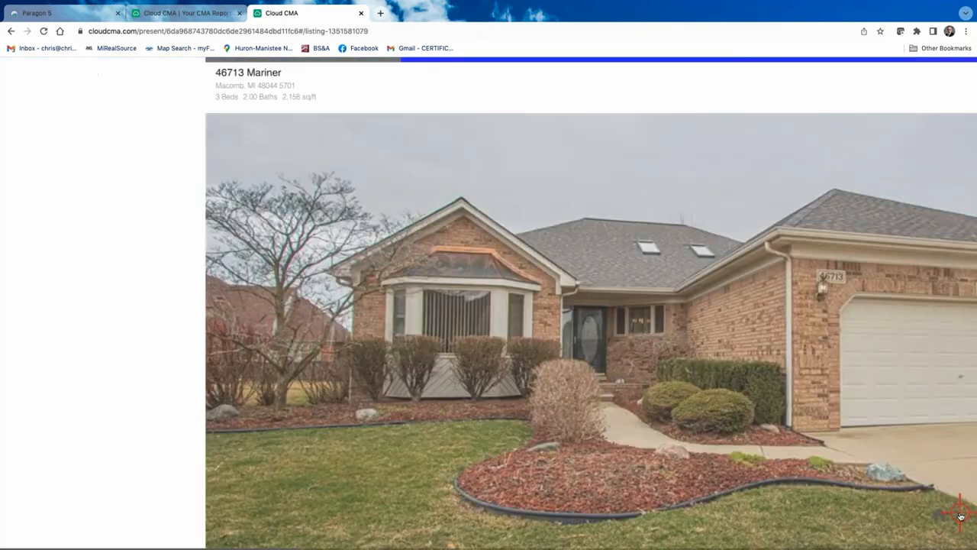
click(960, 514)
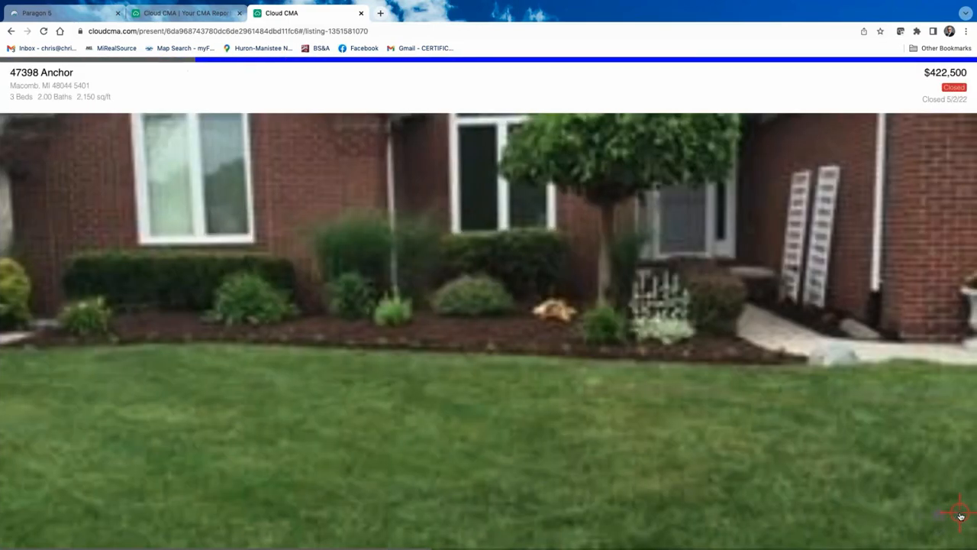
click(960, 514)
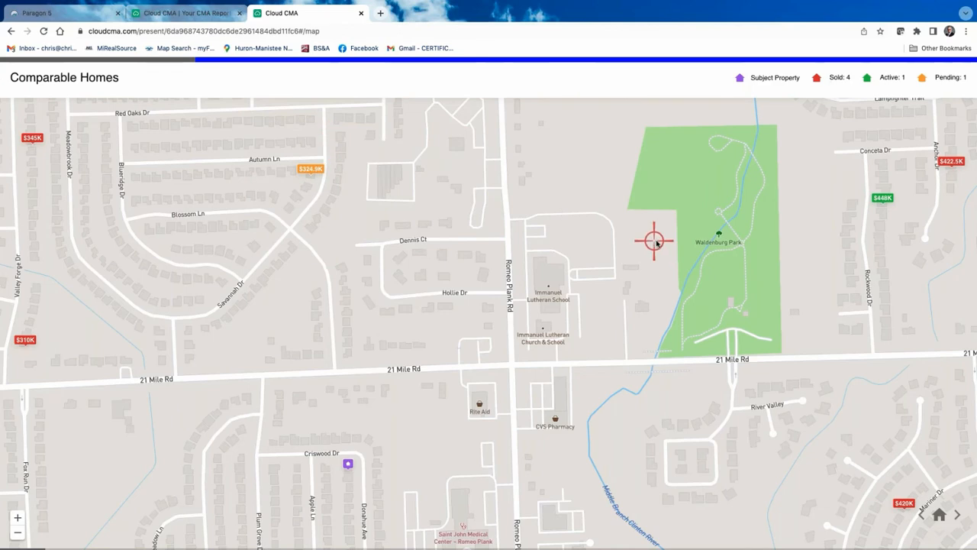
Close the presentation, then open and dismiss the report card's ••• actions menu
click(361, 13)
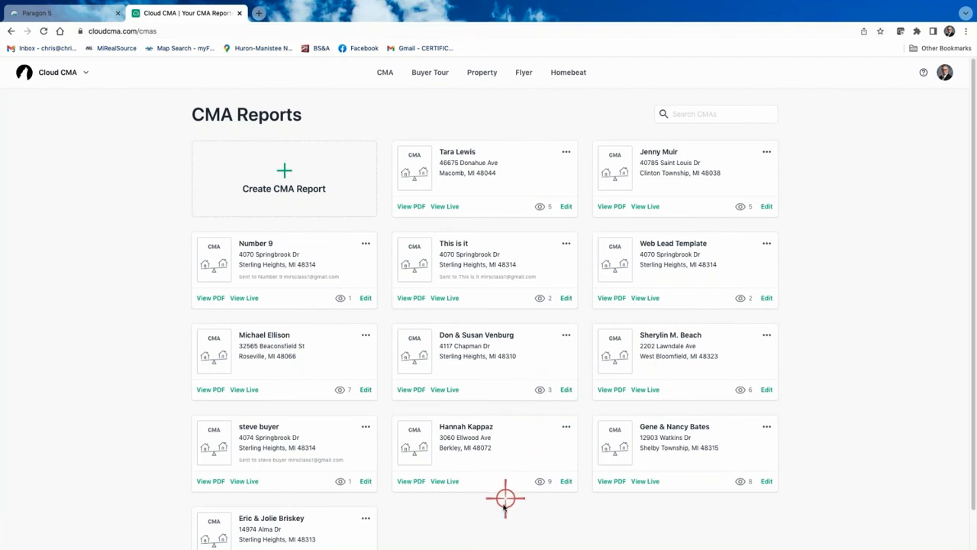
click(566, 151)
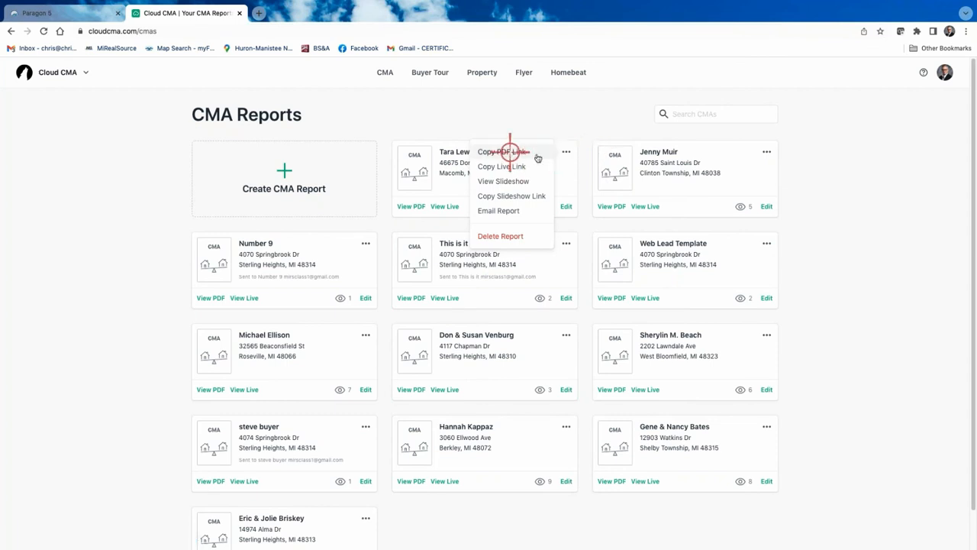
click(564, 151)
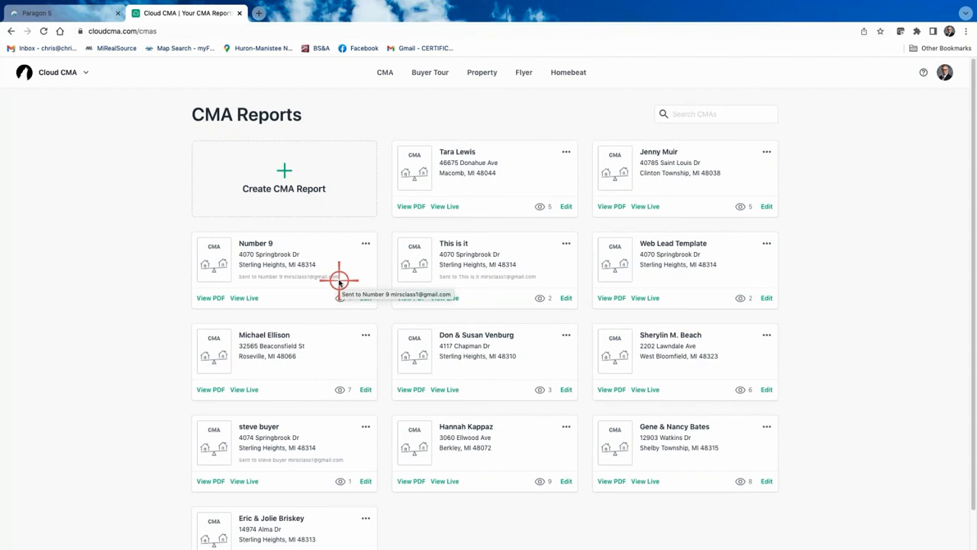
In Paragon 5, close the six-listing Actions dialog, show the available CMA reports, then return to Cloud CMA
click(73, 16)
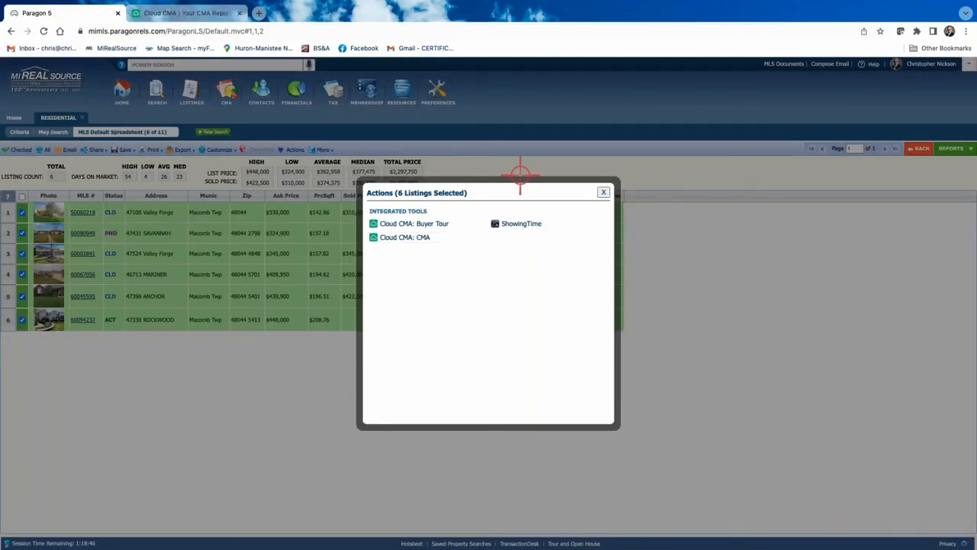
click(605, 193)
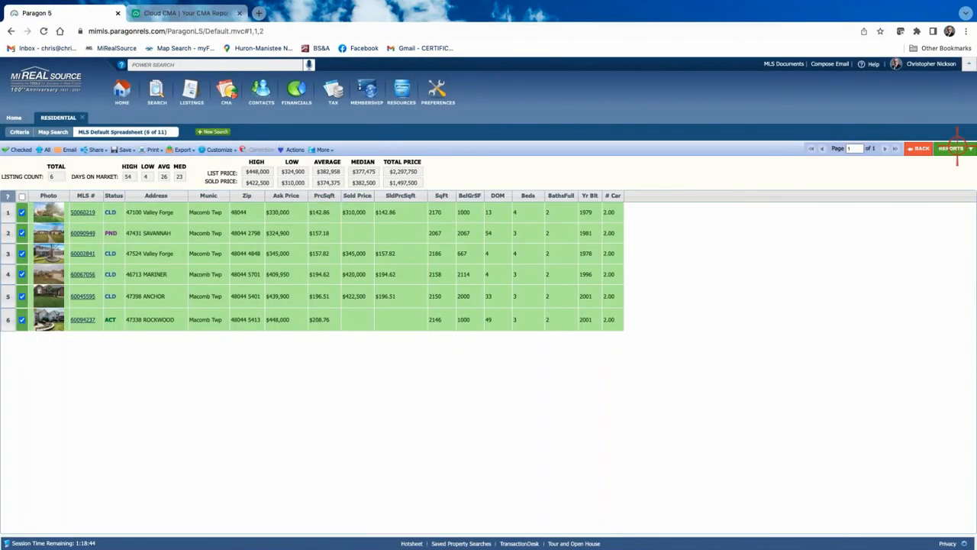
click(954, 148)
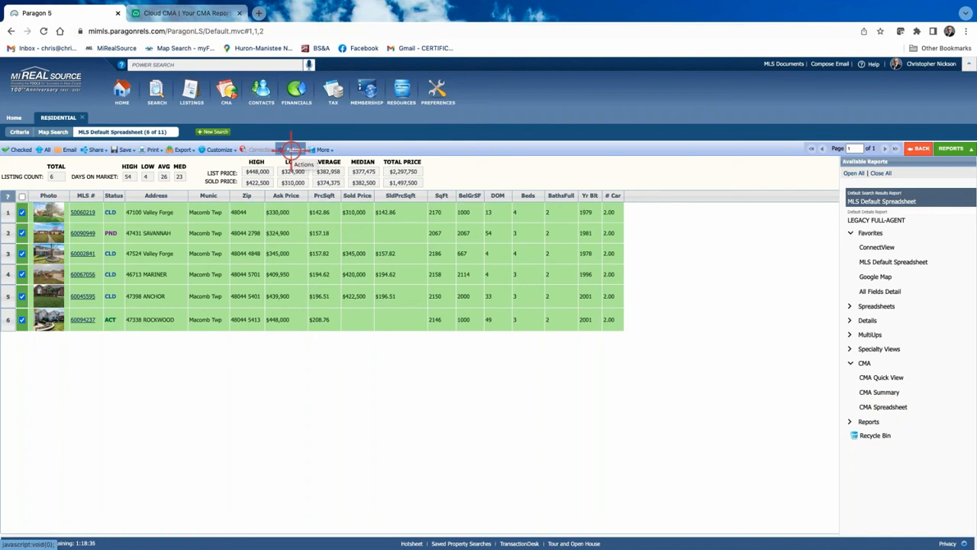
click(204, 17)
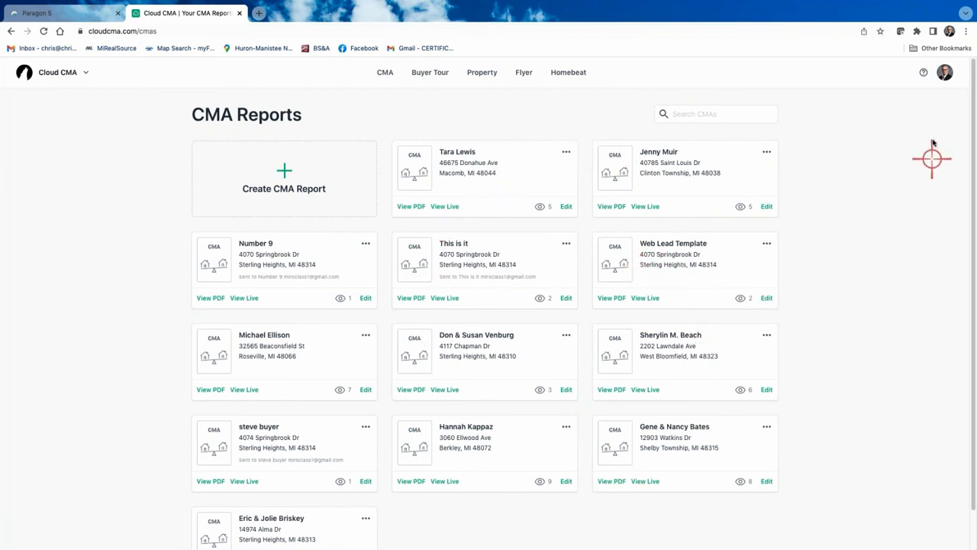
Open Account Settings at Contact Info and check the Contact Method options without changing them
click(944, 73)
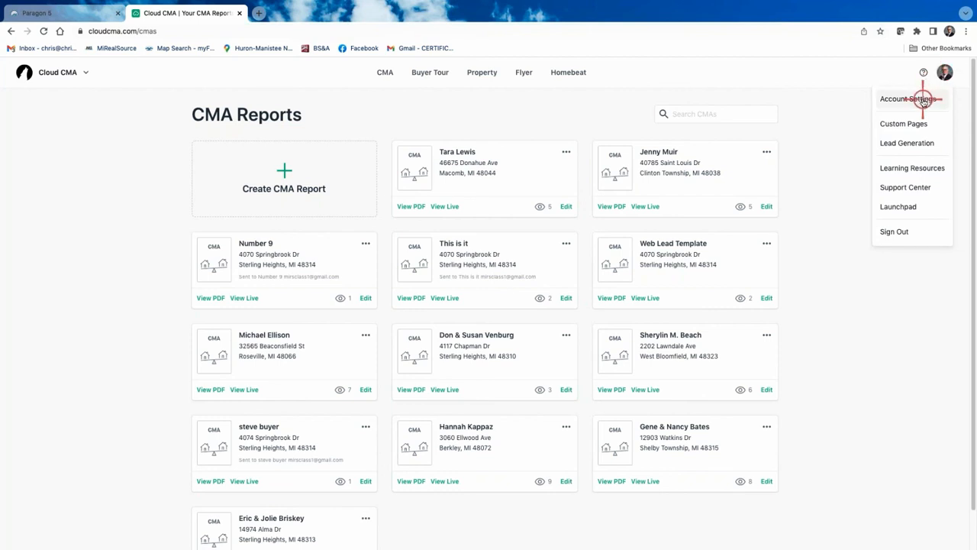
click(924, 98)
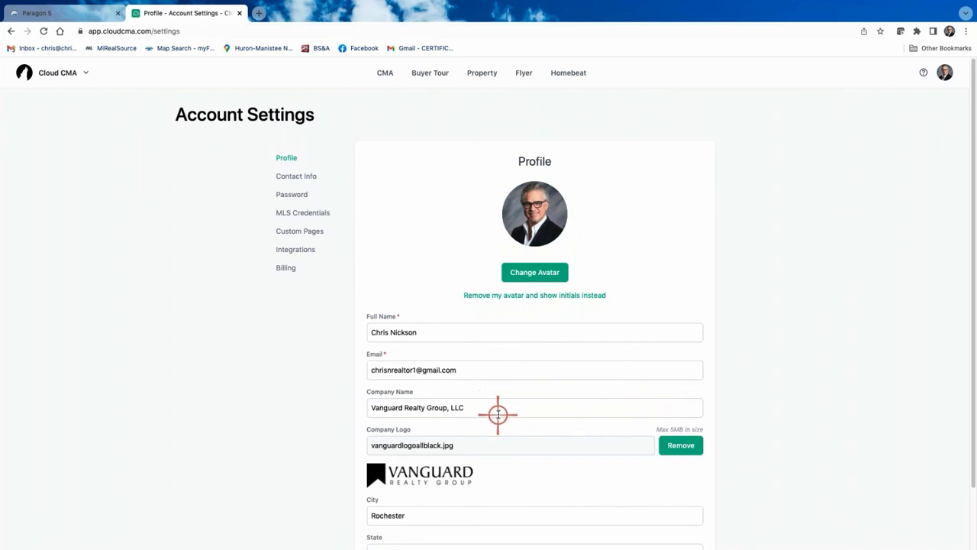
scroll(519, 443, down, 1)
scroll(520, 443, down, 3)
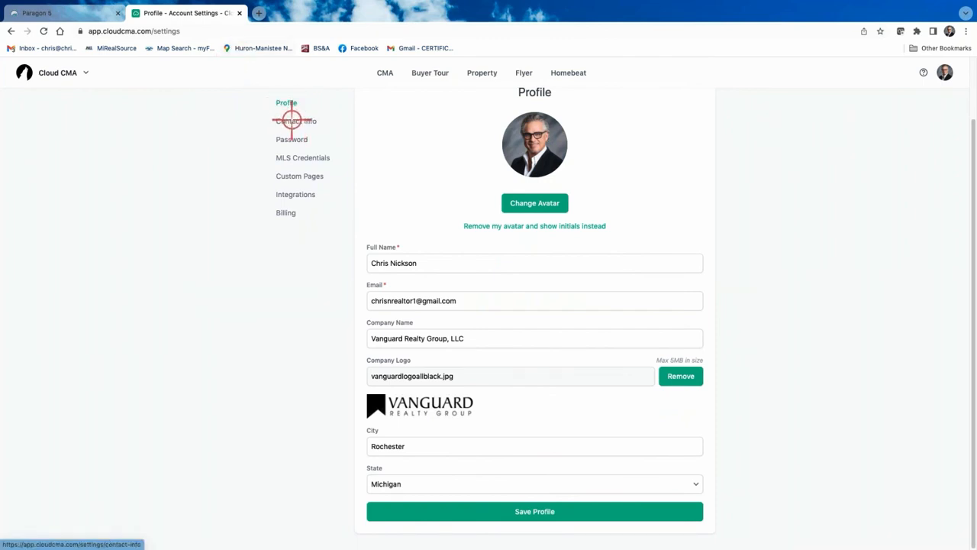
click(292, 120)
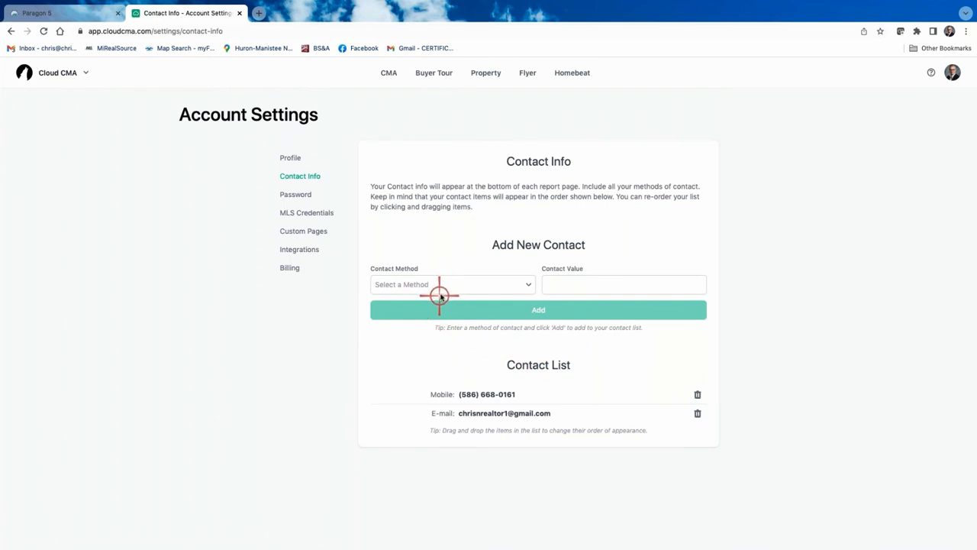
click(524, 284)
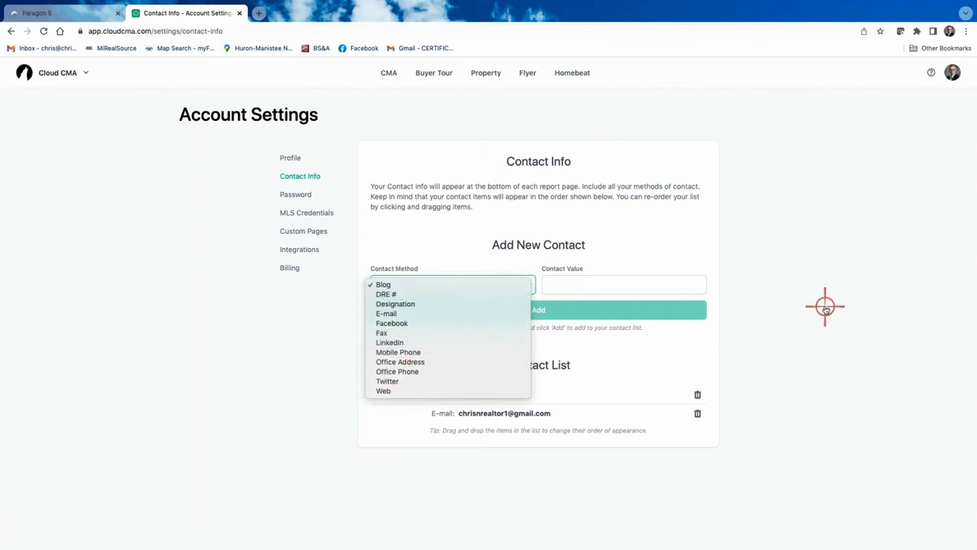
click(824, 307)
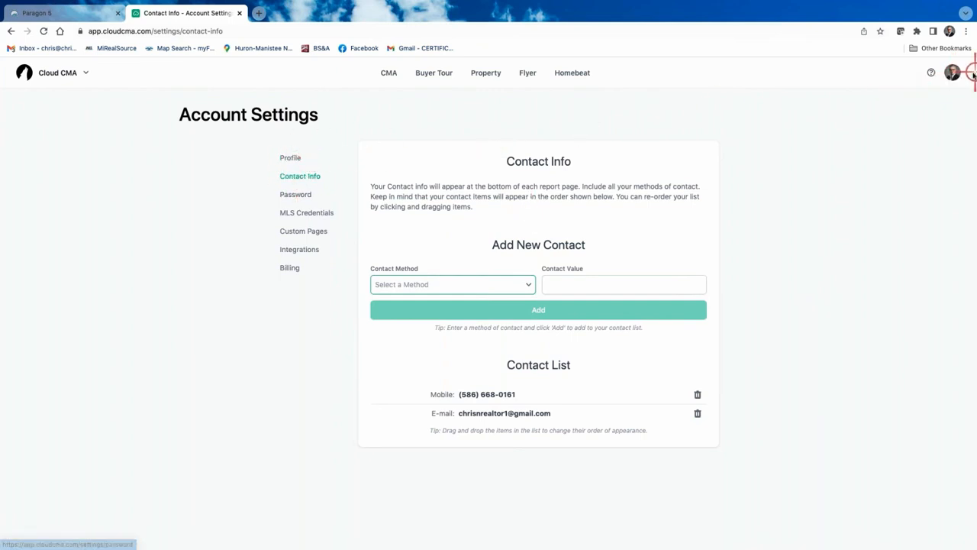
click(293, 164)
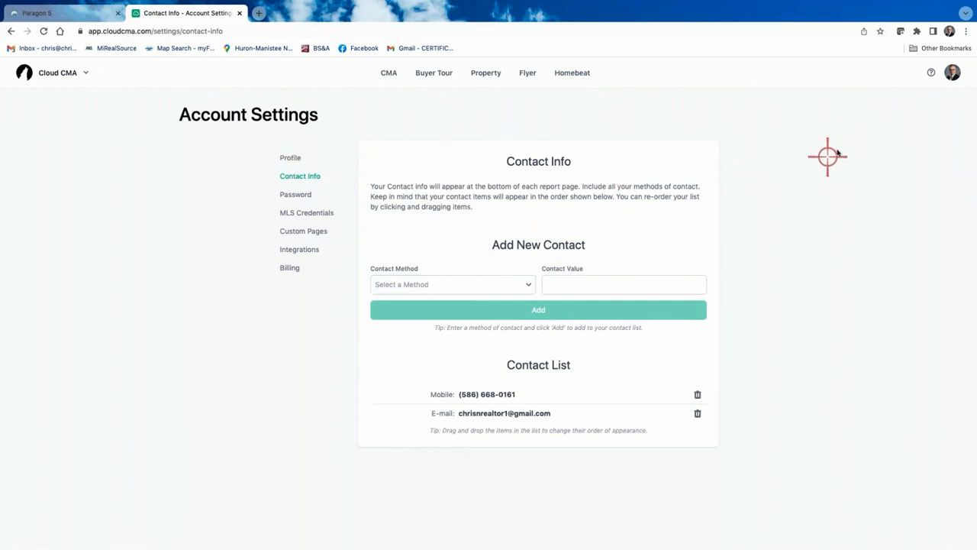
Open Lead Generation from the account menu and view the 'What's my home worth?' landing page
click(952, 73)
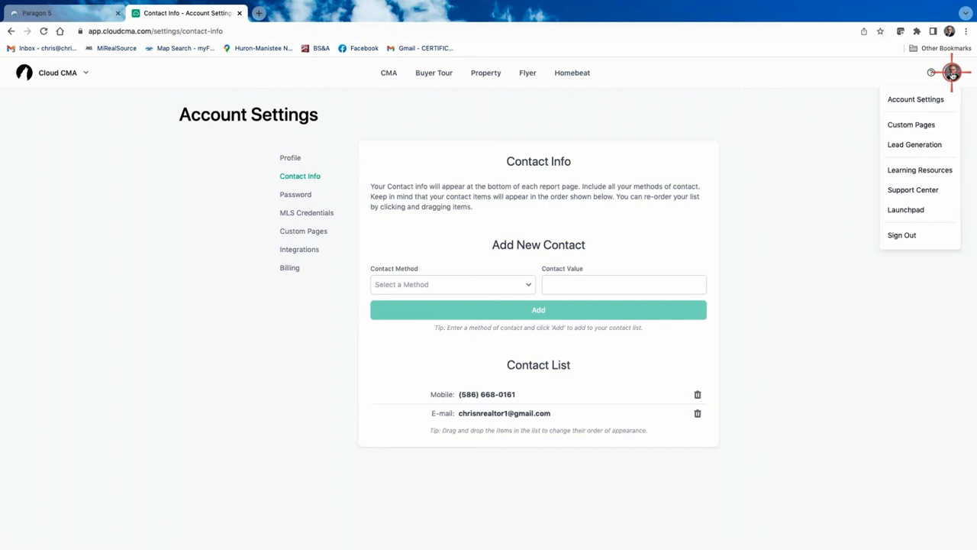
click(922, 146)
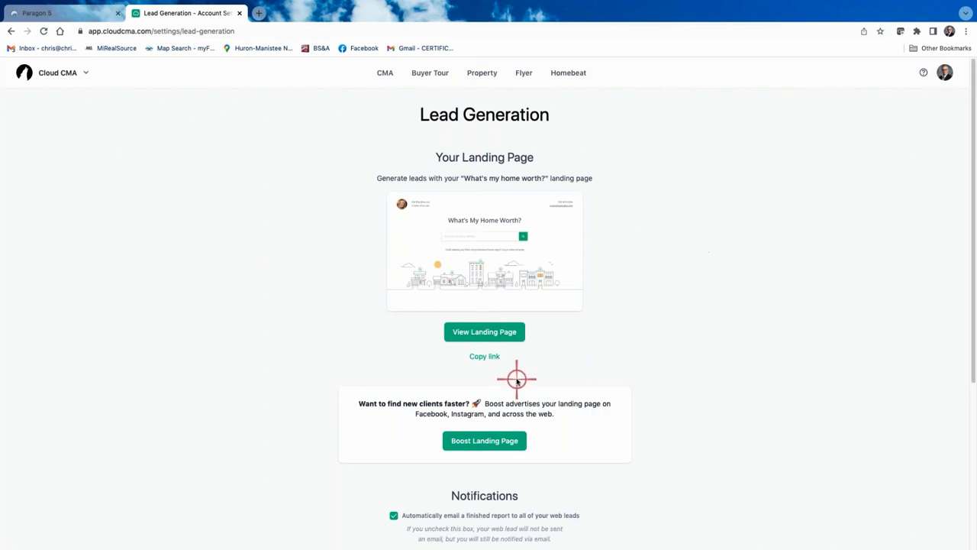
click(497, 332)
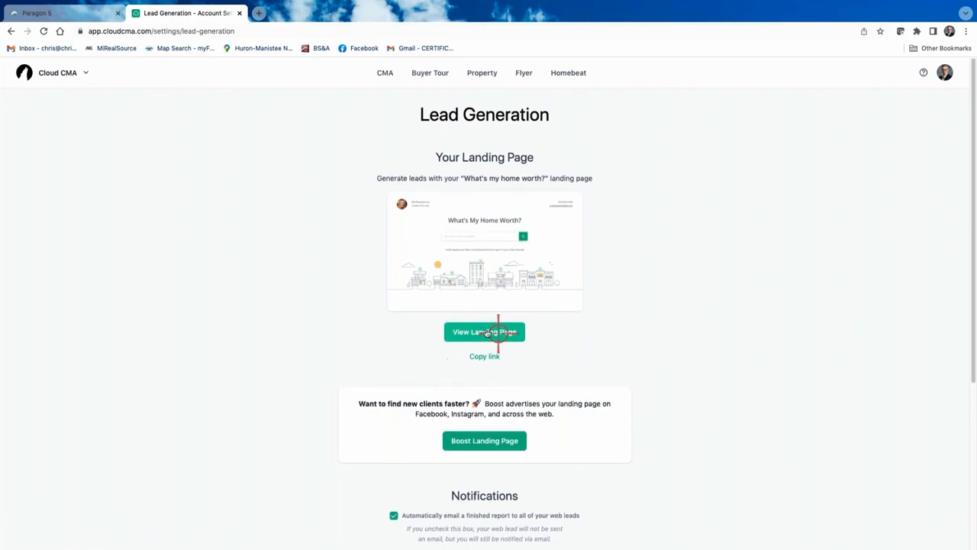
On the landing page, enter the subject property's address from the suggestions and submit it for a valuation
click(486, 333)
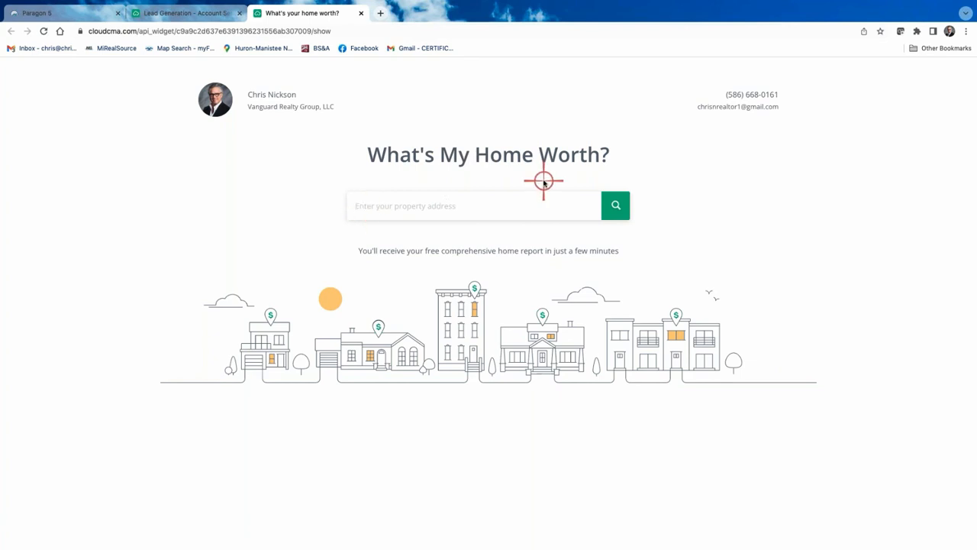
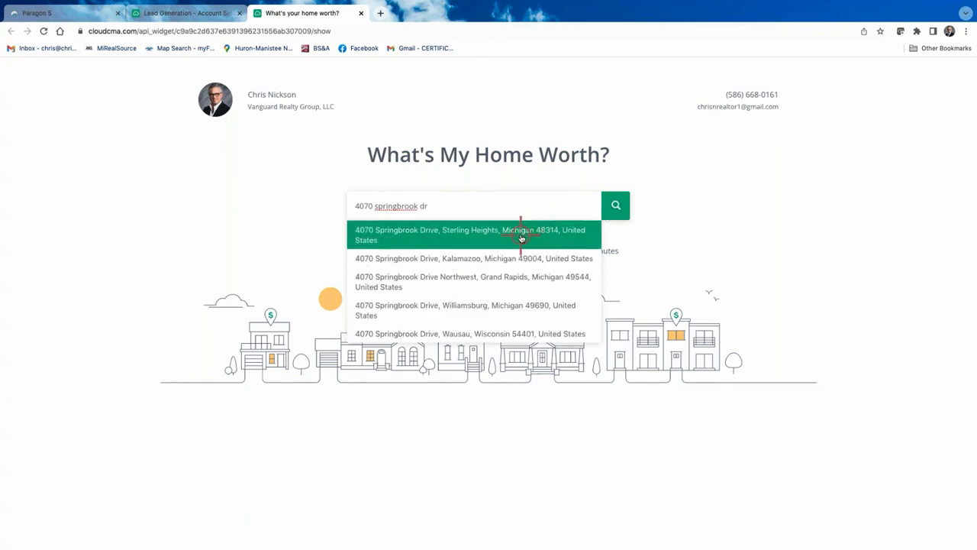
click(522, 237)
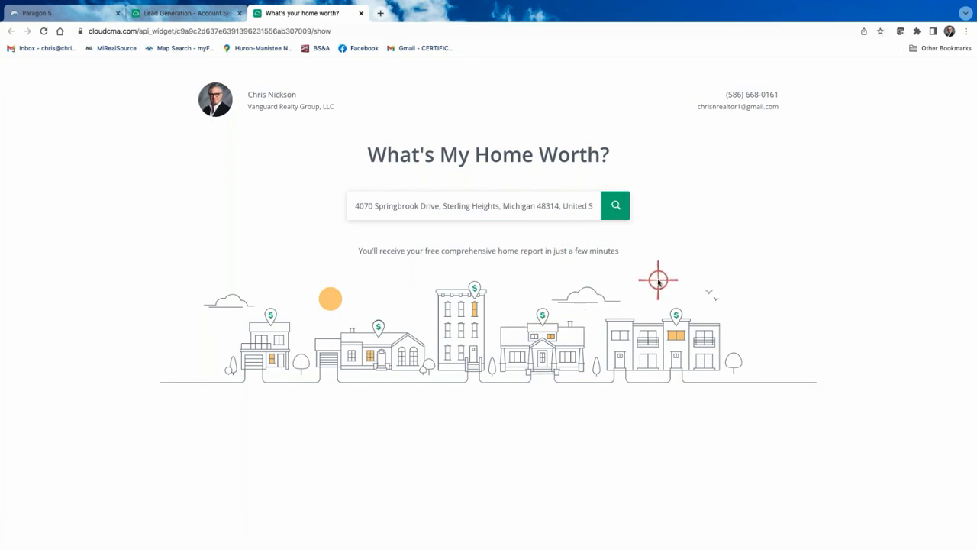
click(626, 206)
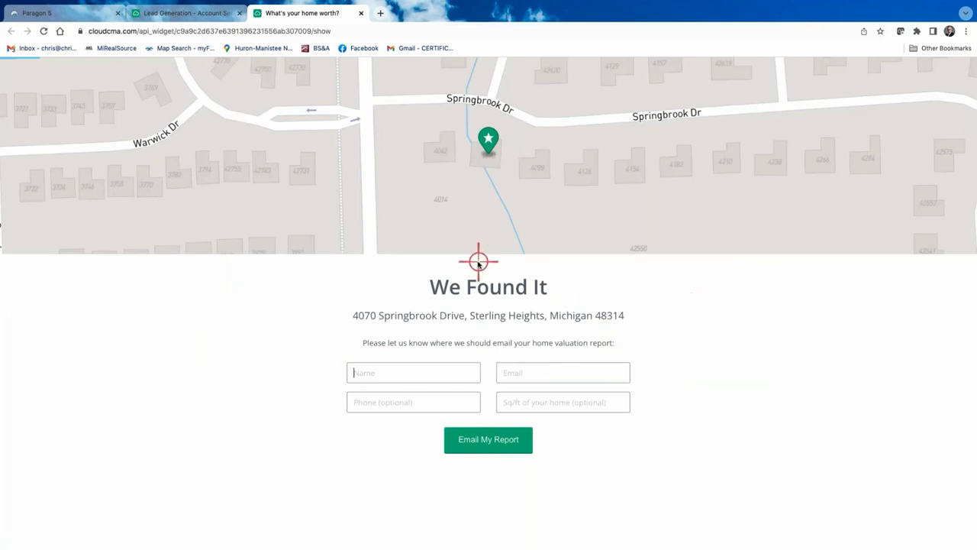
Fill in the test lead's first name and e-mail address and request the emailed report
click(400, 374)
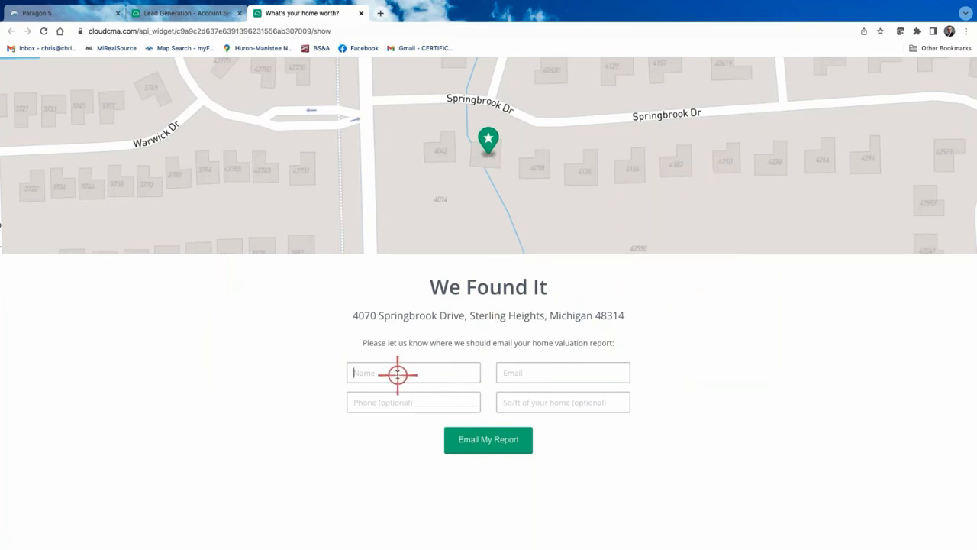
text(Chris)
key(Tab)
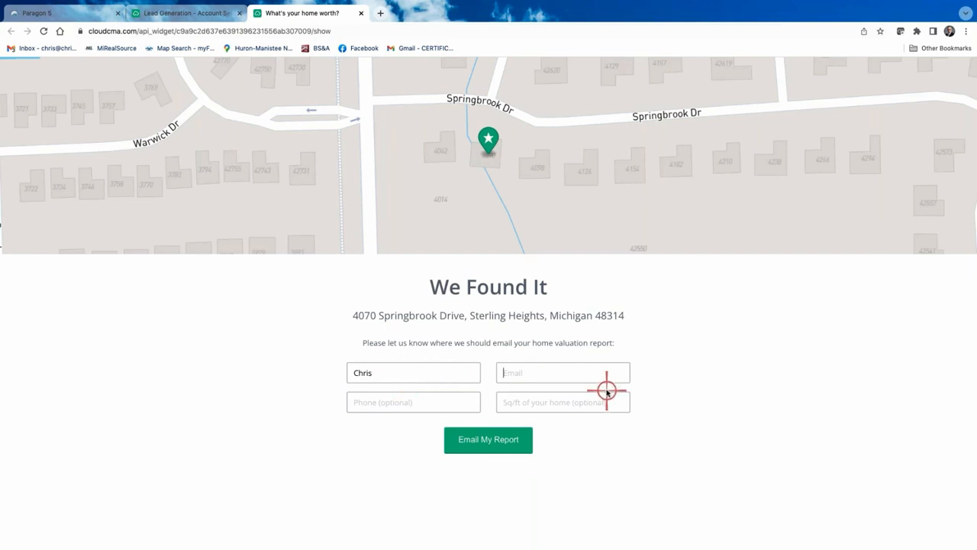
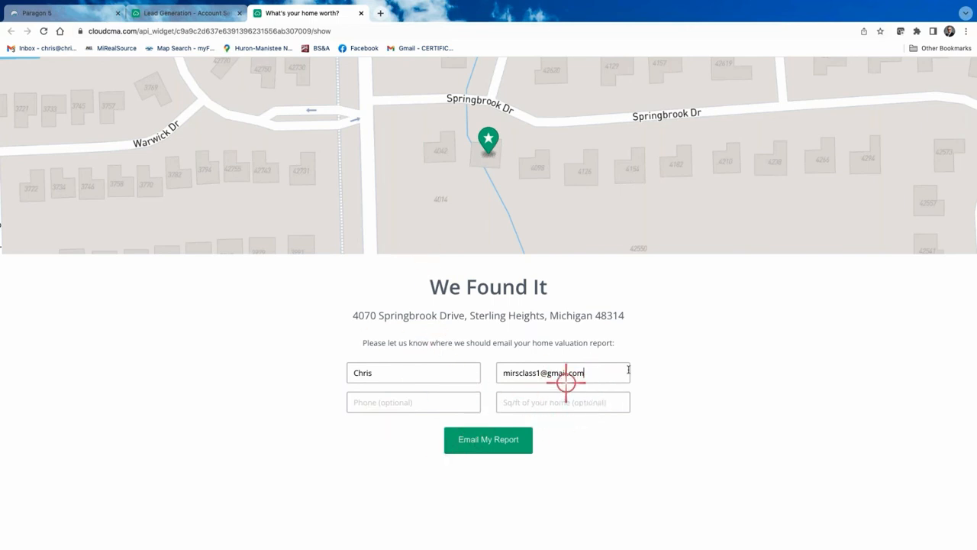
click(497, 442)
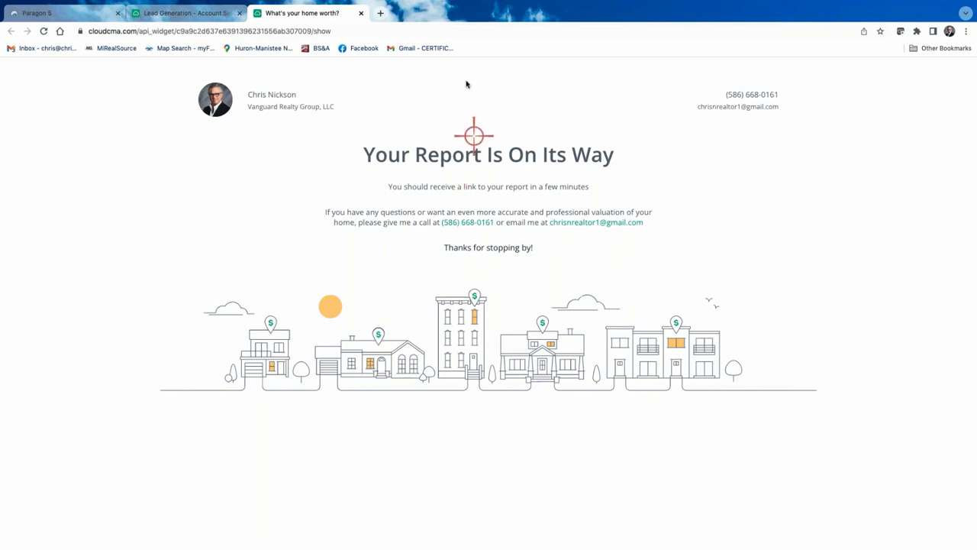
click(380, 13)
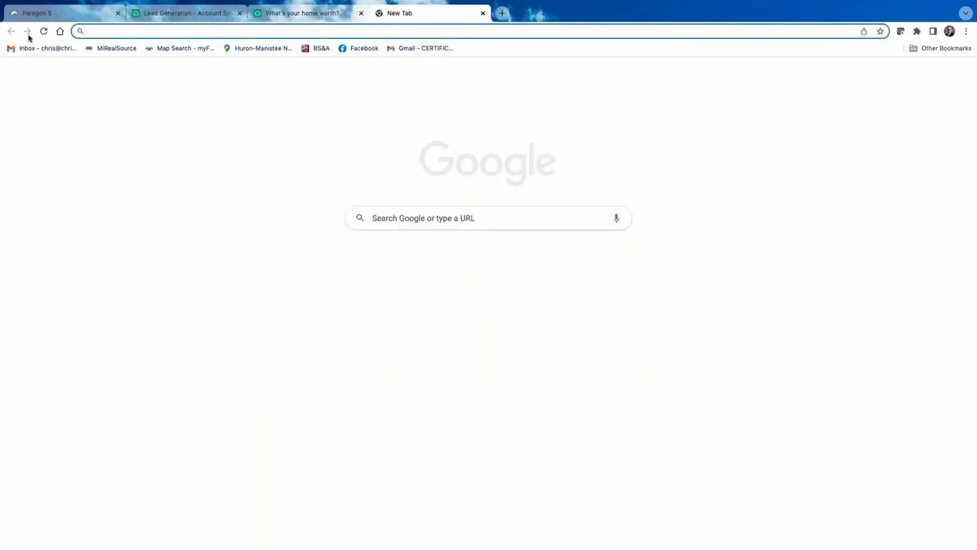
Switch Gmail to the test lead's mailbox and open the 'Your Complimentary CMA' email
click(51, 48)
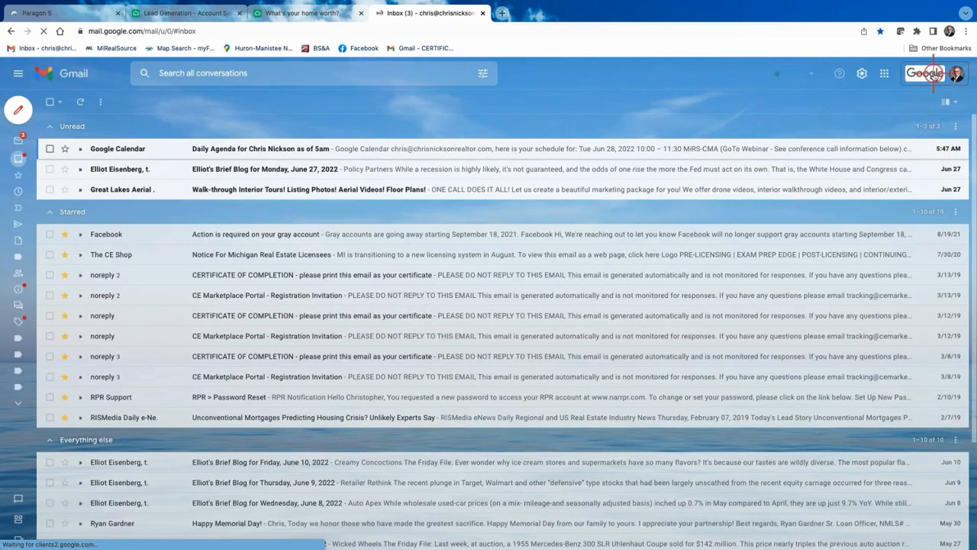
click(957, 74)
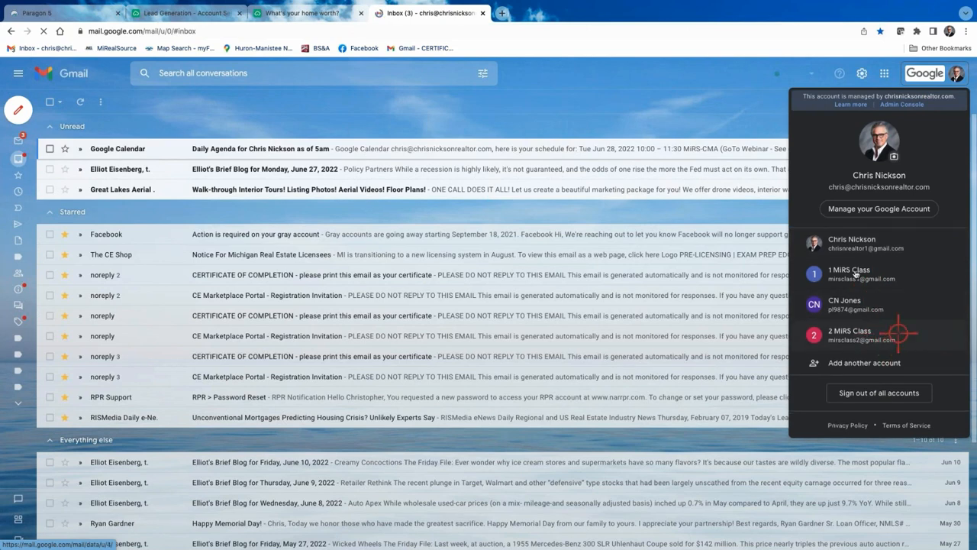
click(891, 340)
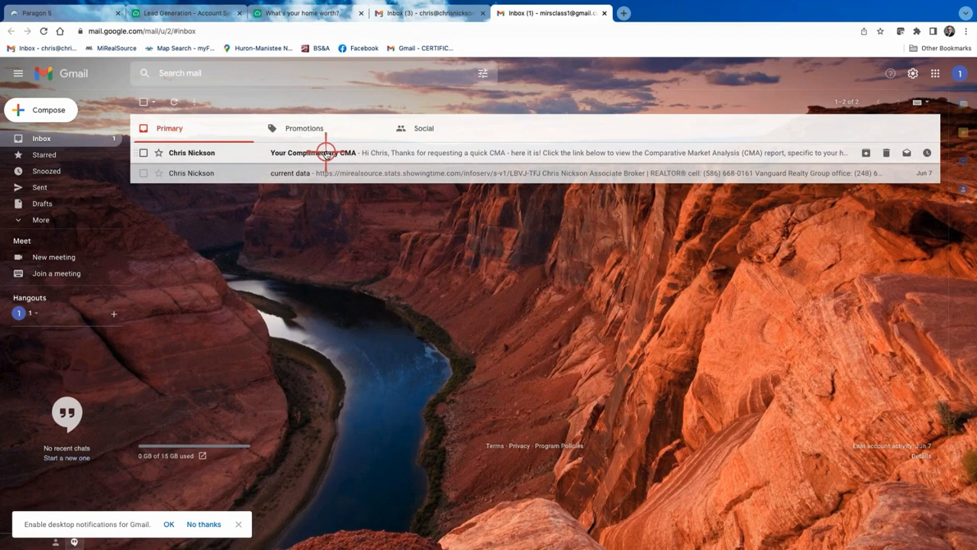
click(326, 152)
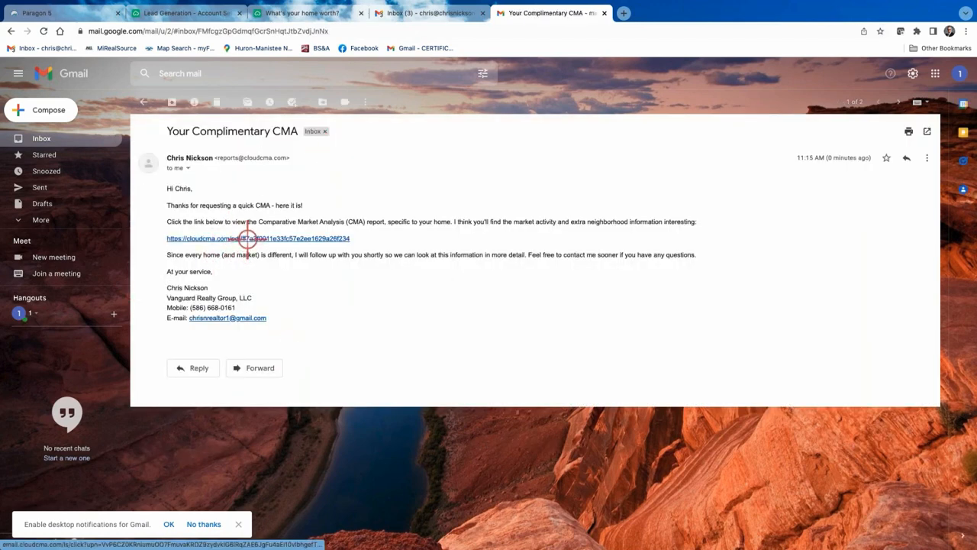
click(248, 238)
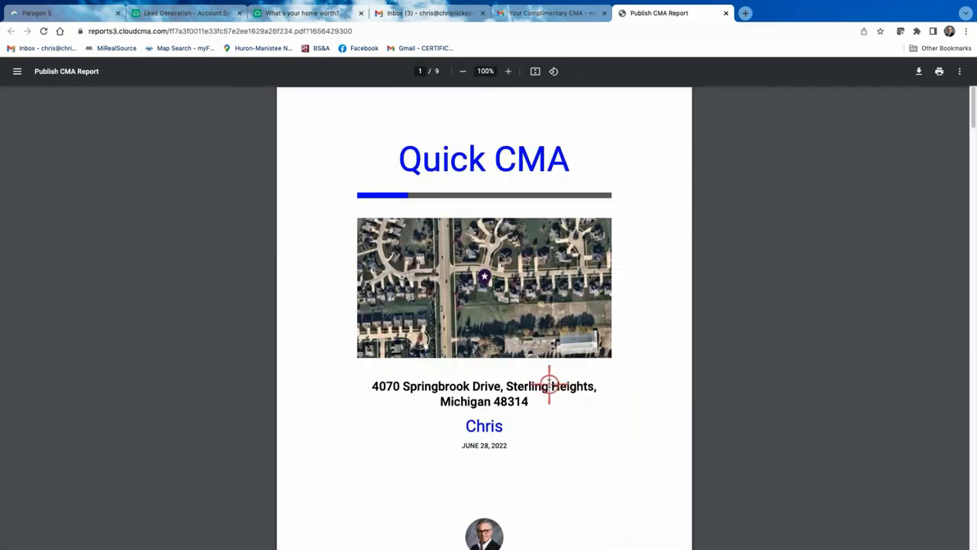
scroll(550, 380, down, 10)
scroll(550, 384, down, 10)
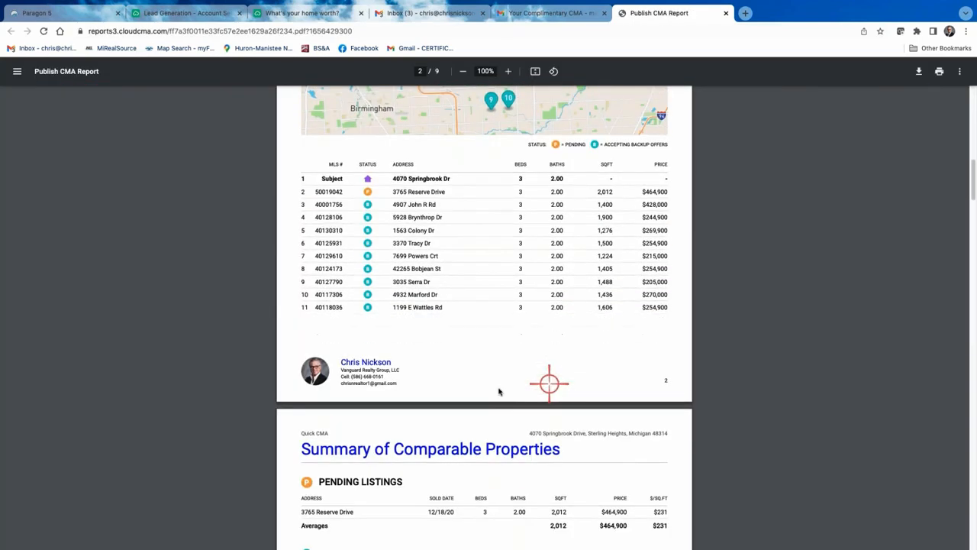
scroll(528, 317, down, 15)
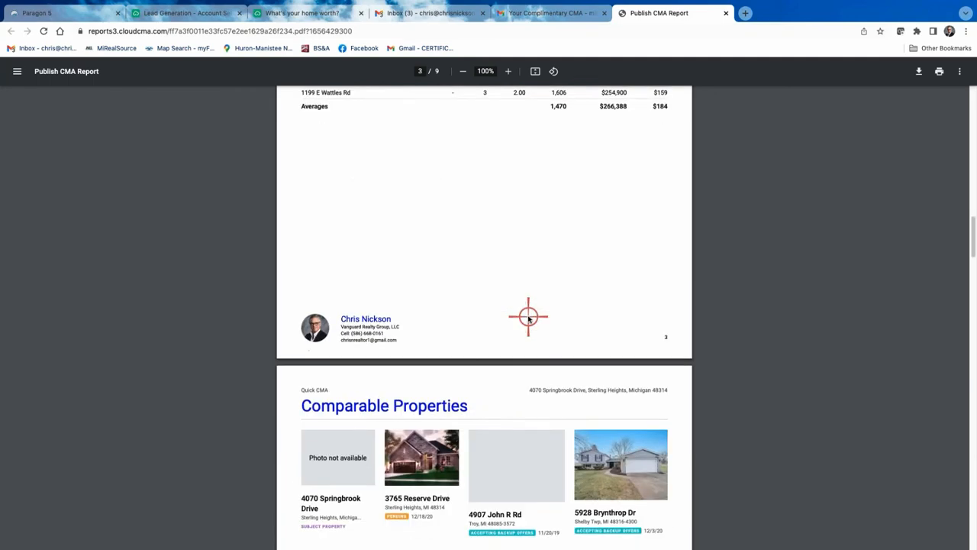
scroll(528, 317, down, 15)
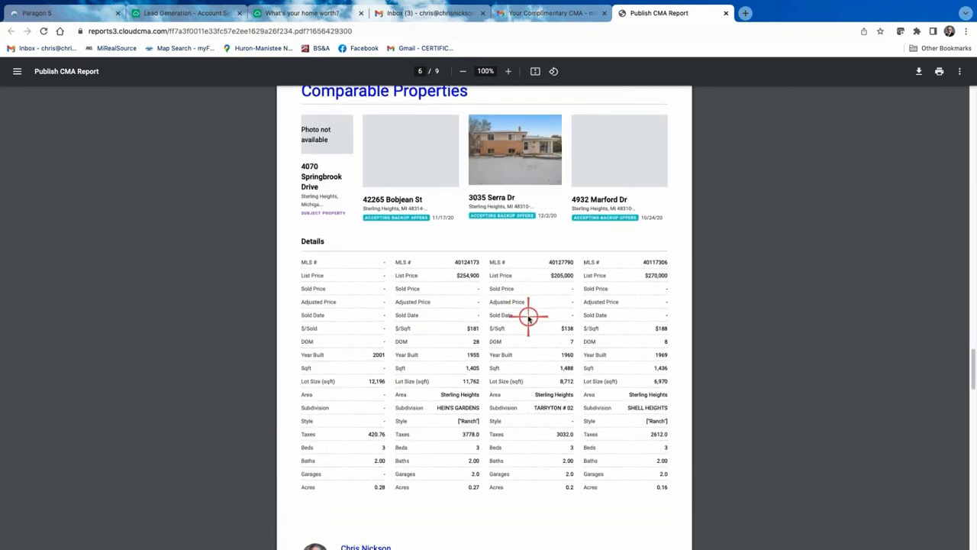
scroll(528, 318, down, 8)
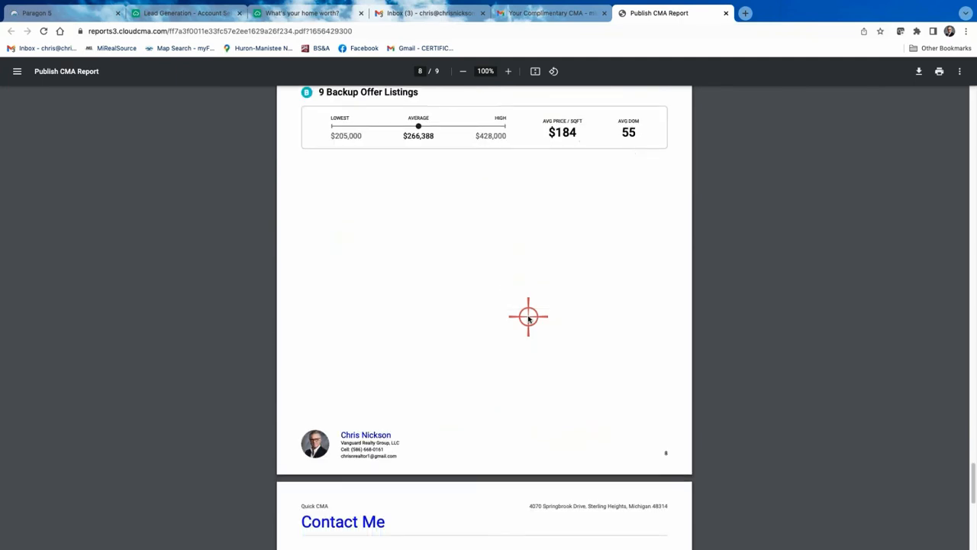
scroll(528, 318, up, 15)
scroll(528, 318, up, 20)
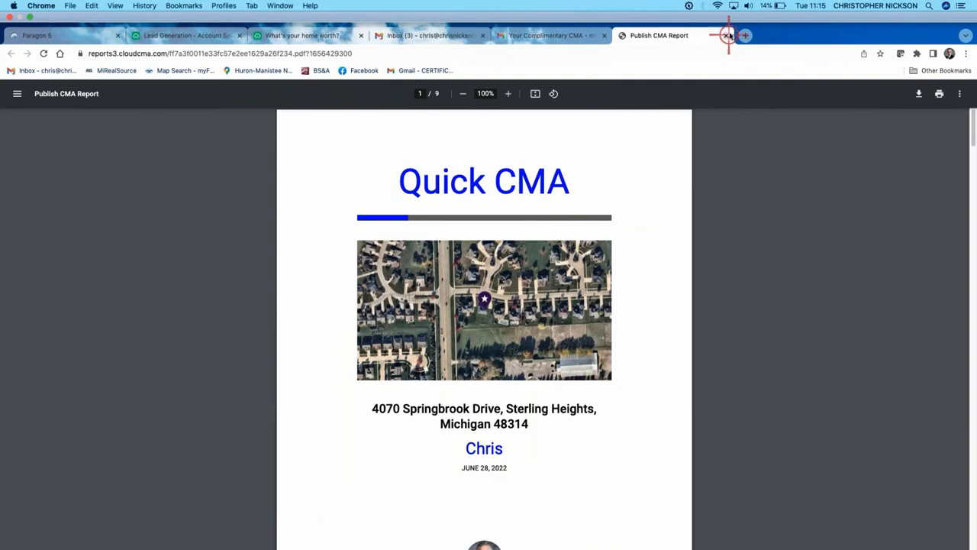
click(726, 36)
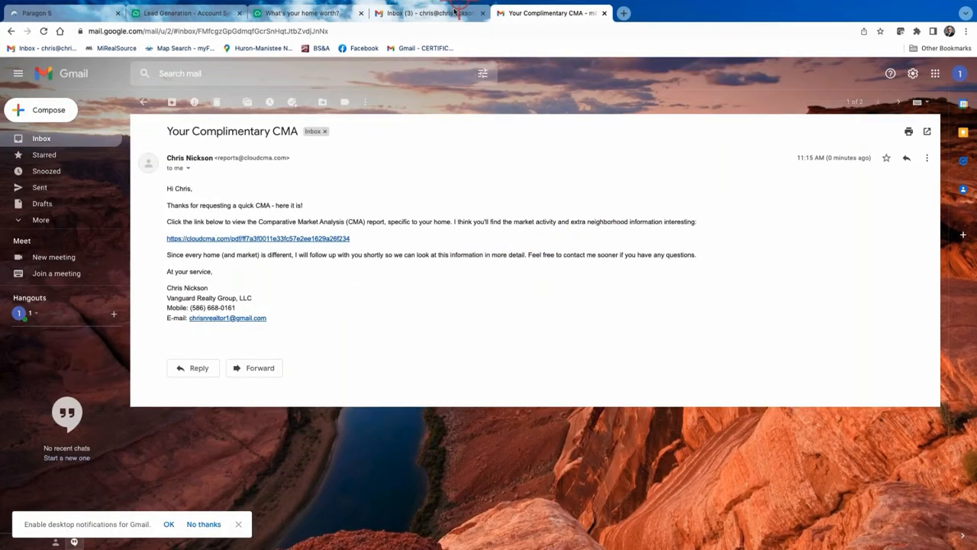
Switch Gmail to the agent's own mailbox and open the 'You have a new lead!' email
click(452, 15)
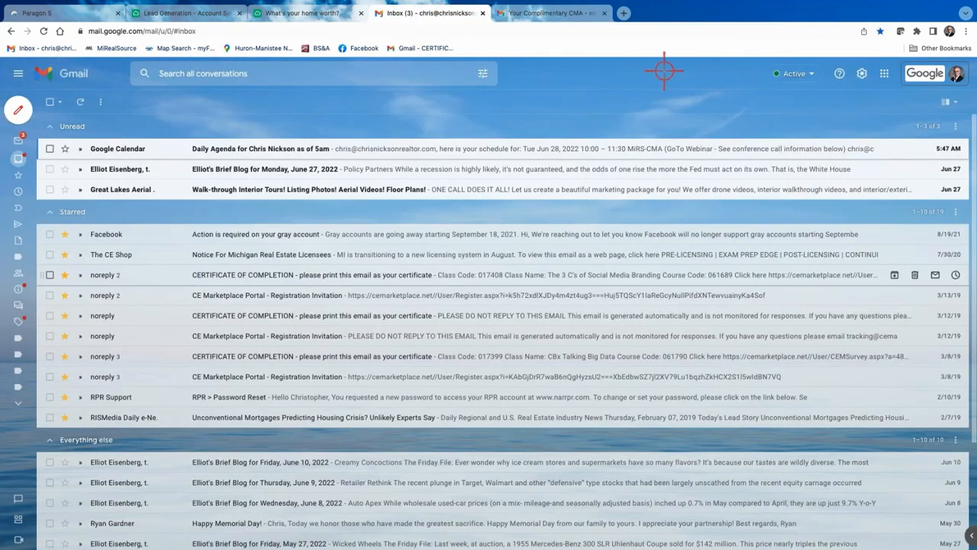
click(933, 71)
click(841, 246)
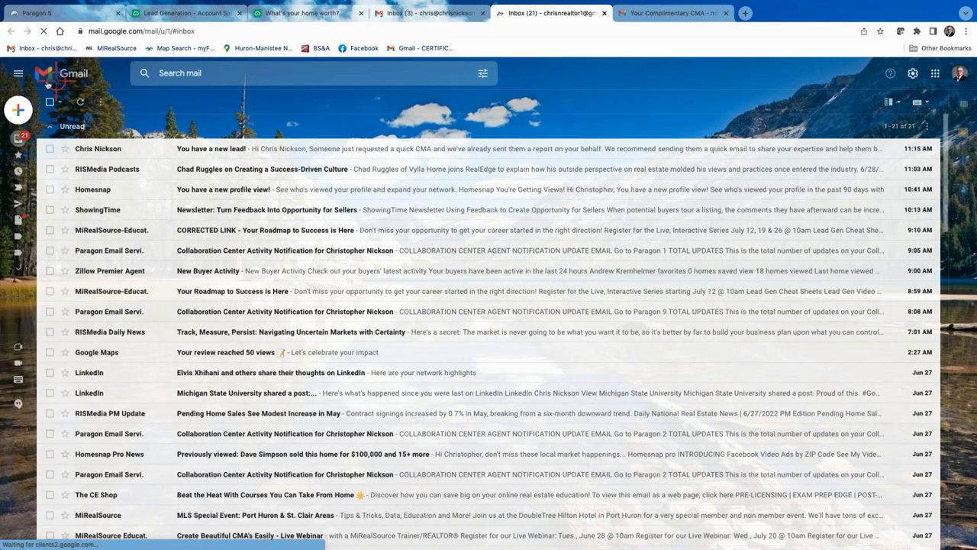
click(207, 148)
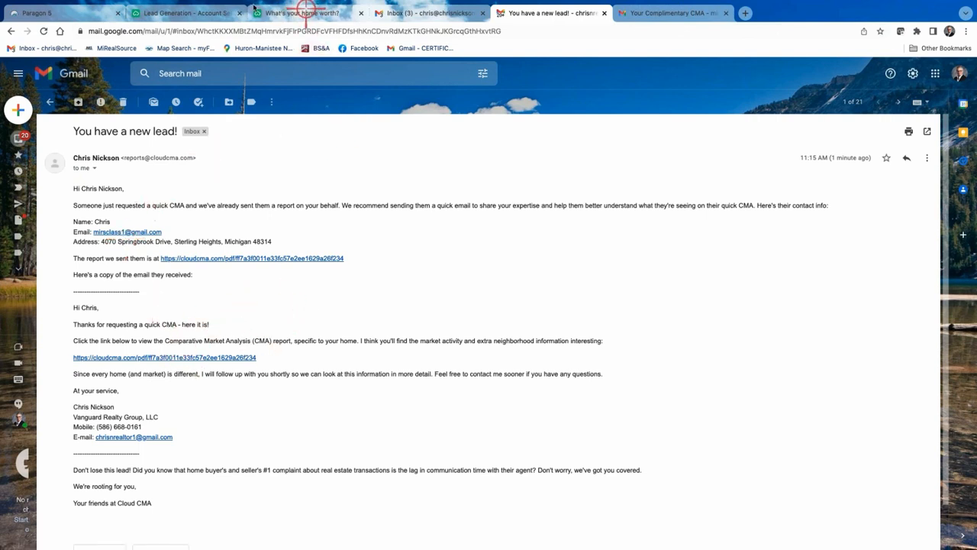
Go back to Paragon 5 and launch Cloud CMA from the toolbar's CMA menu
click(202, 14)
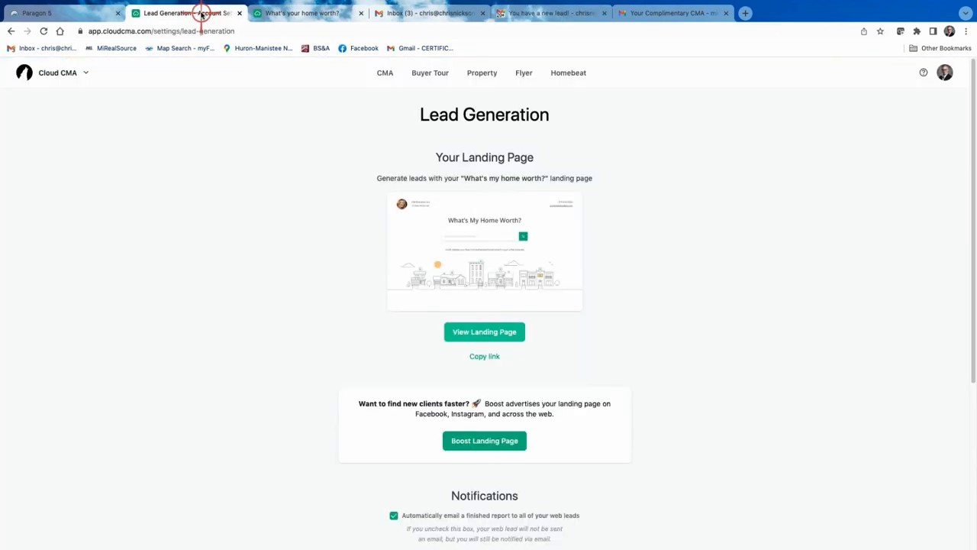
click(314, 14)
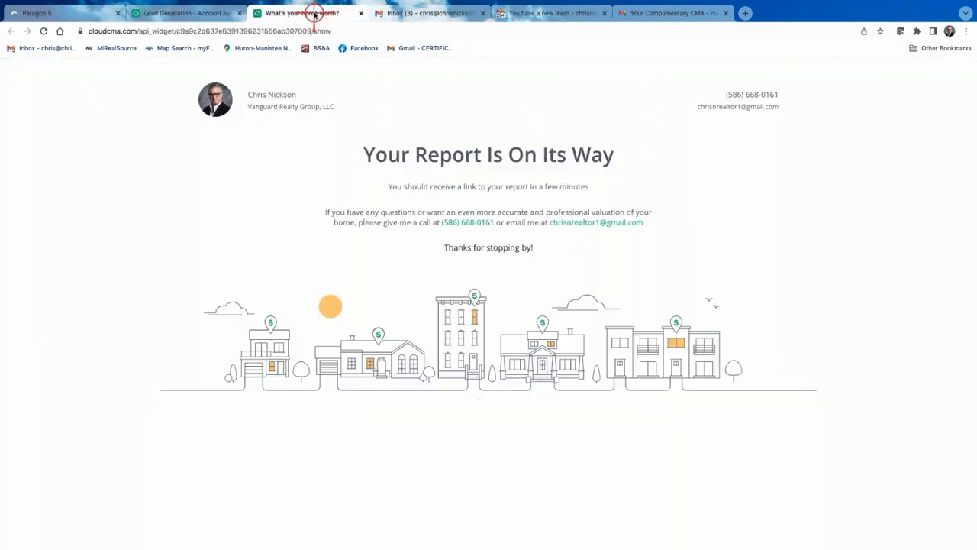
click(92, 13)
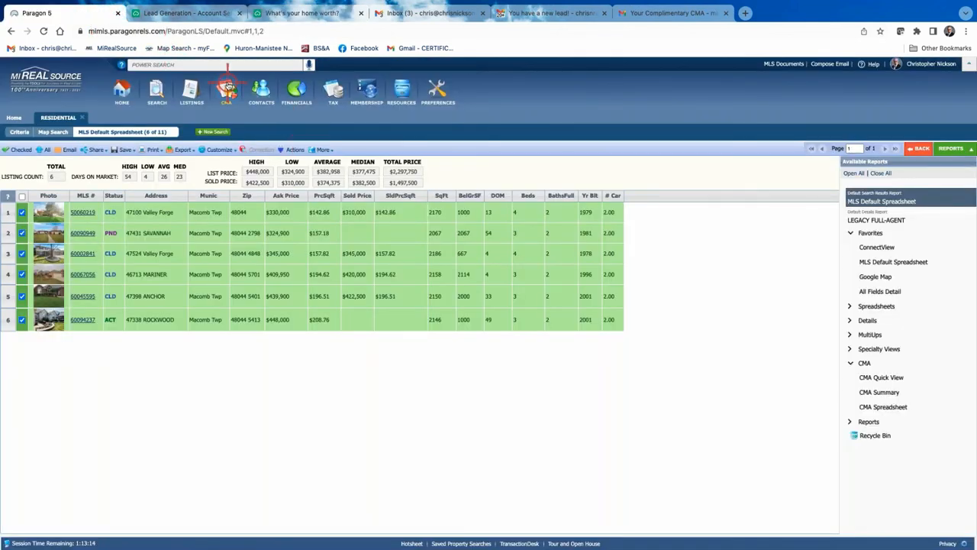
mouse_move(228, 90)
click(226, 154)
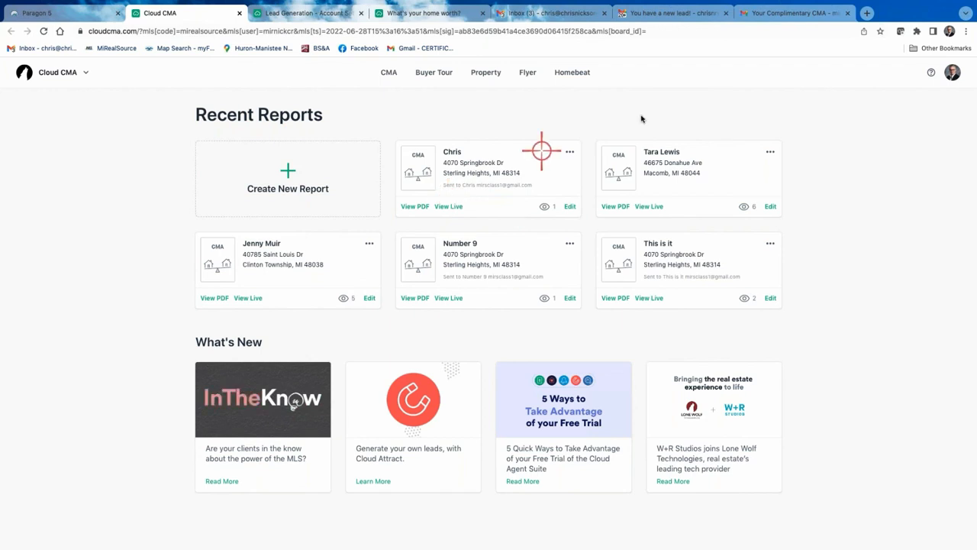
Create a new CMA report for the Sterling Heights subject address and fetch its comparable listings
click(952, 72)
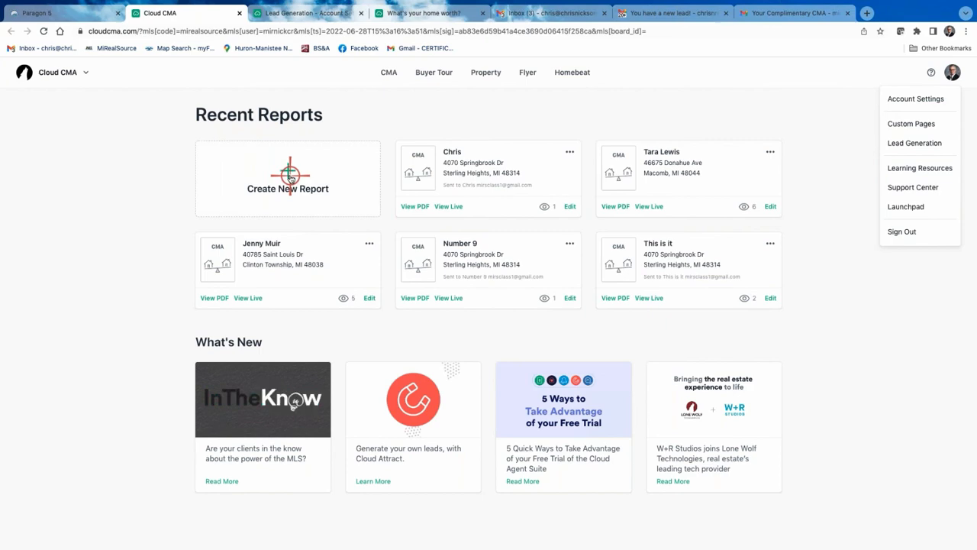
click(289, 175)
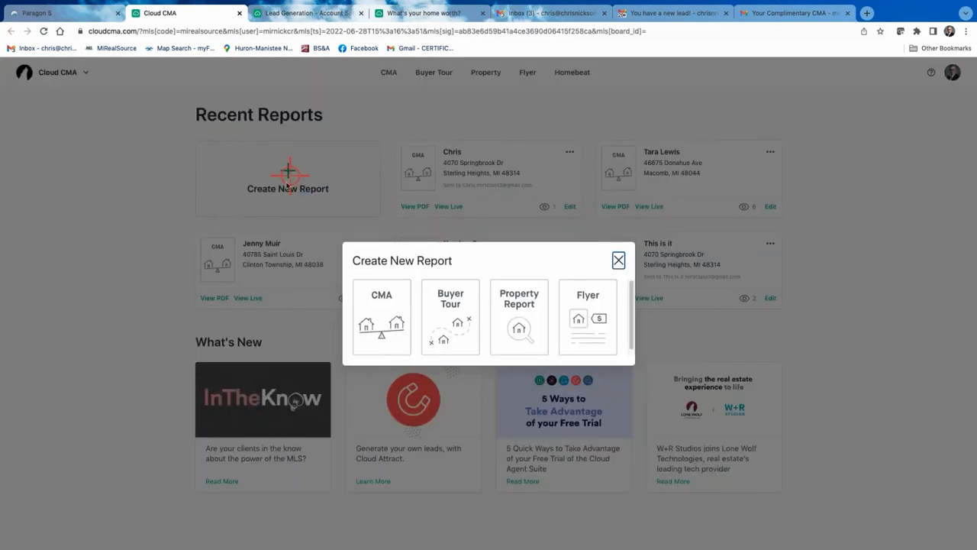
click(376, 303)
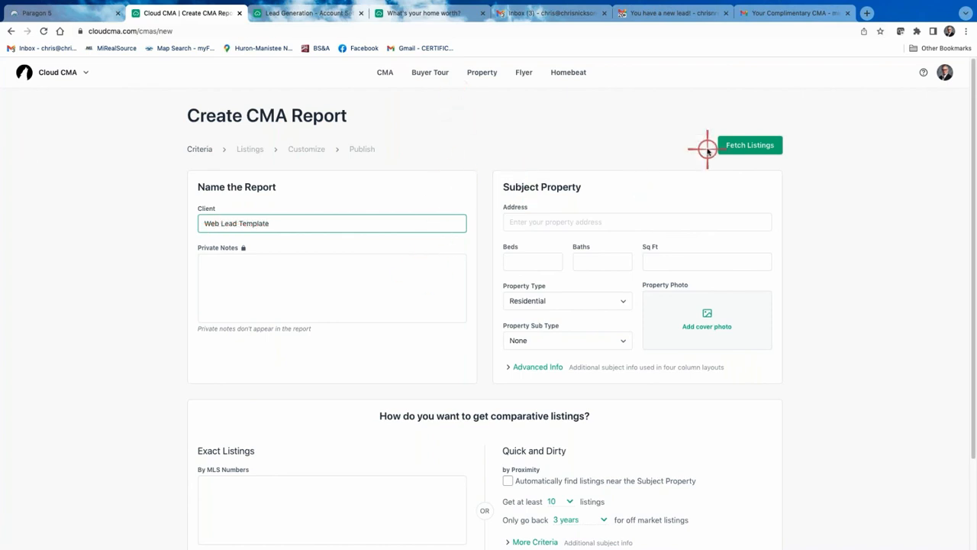
click(761, 151)
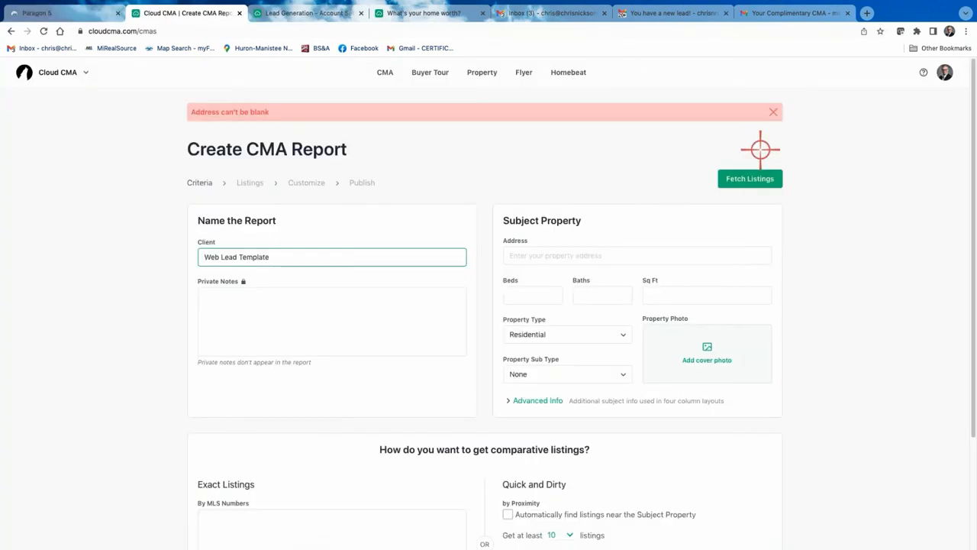
click(543, 255)
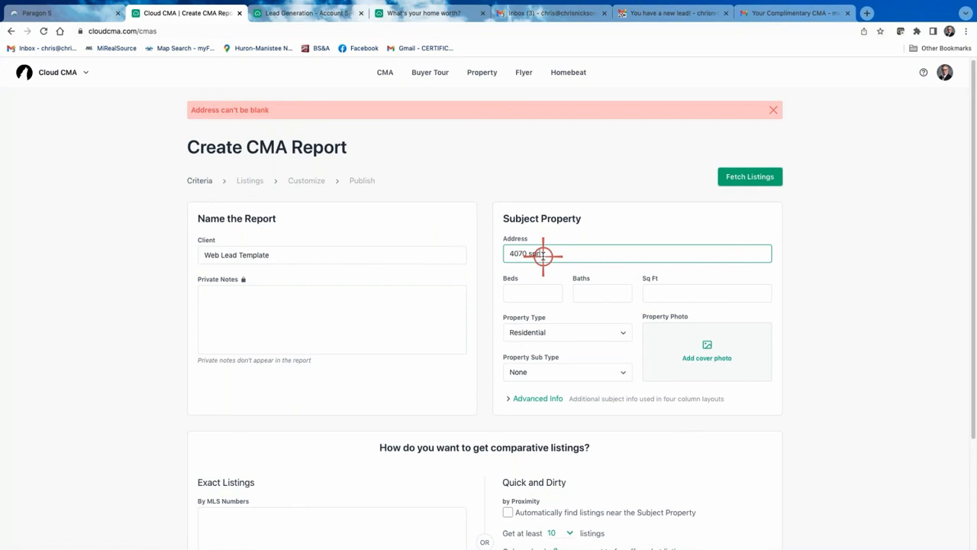
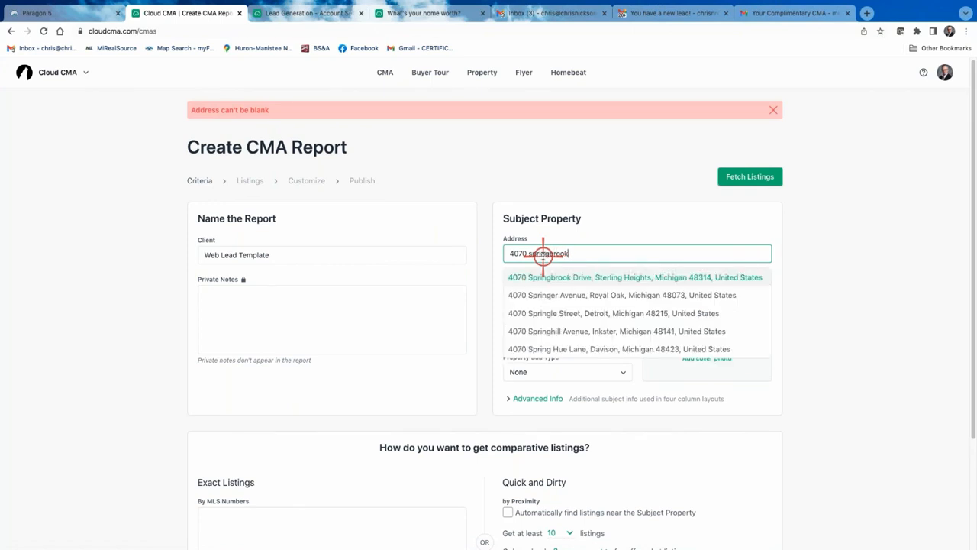
click(585, 277)
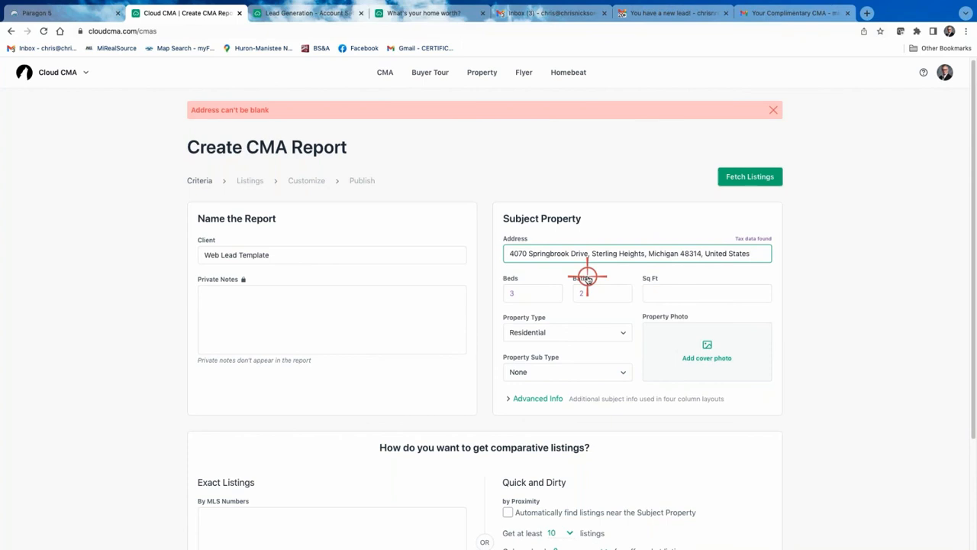
click(748, 176)
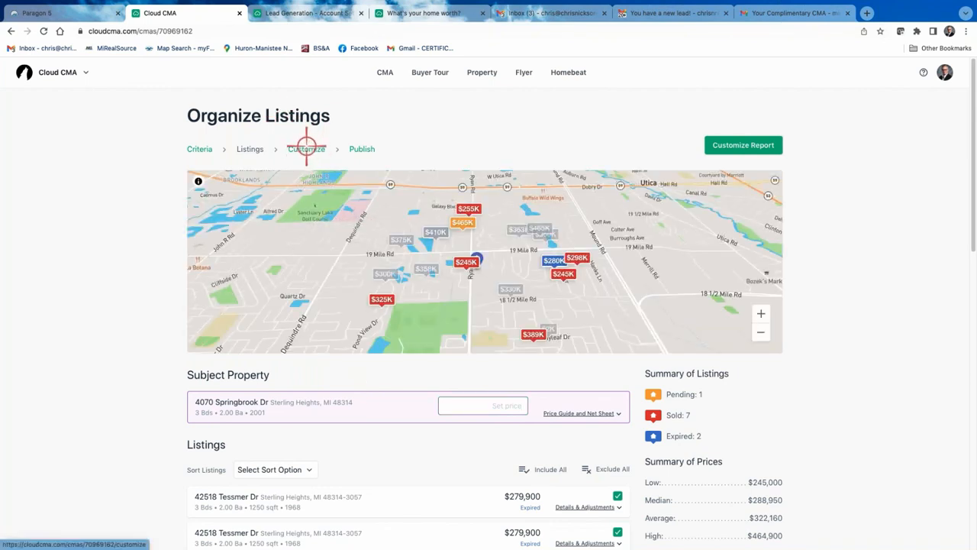
Move to the Customize step and apply the built-in Comps Only template
click(306, 149)
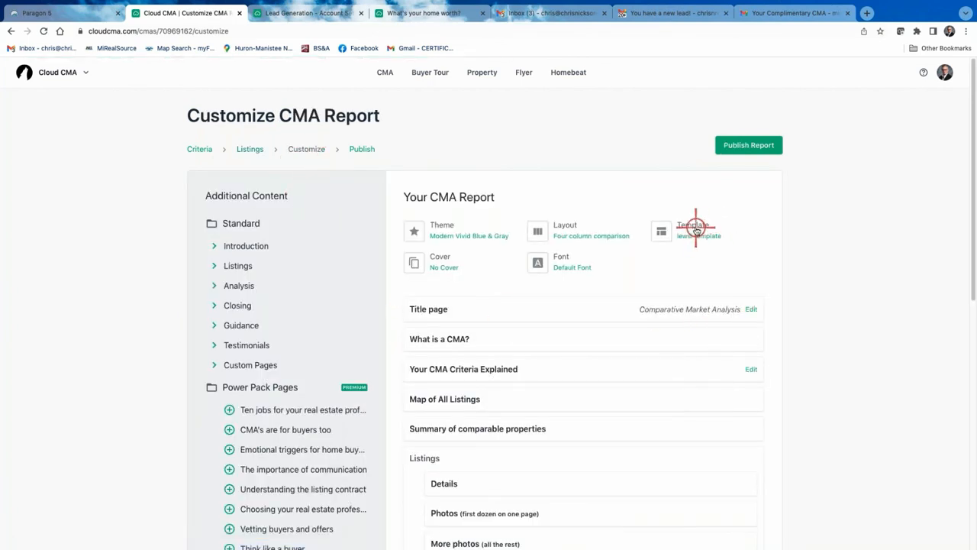
click(696, 230)
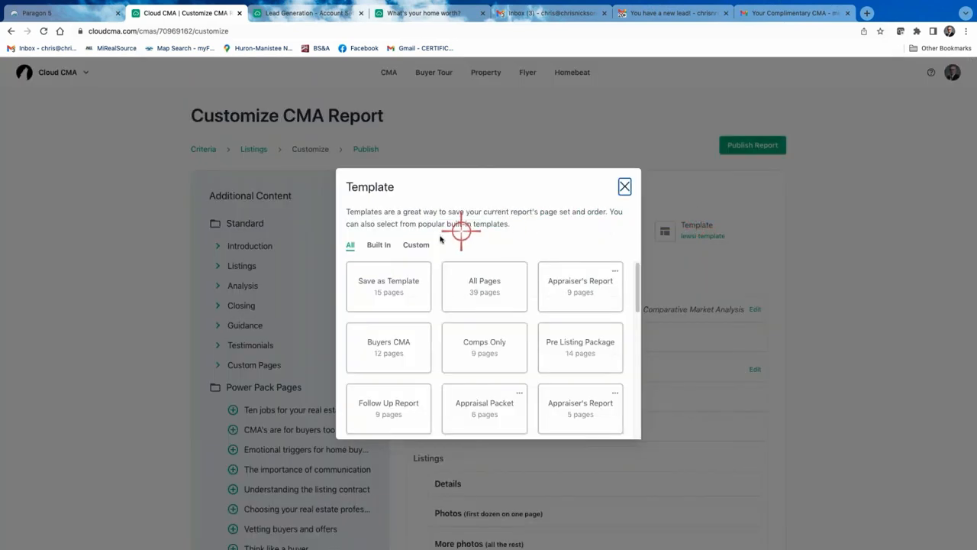
click(379, 245)
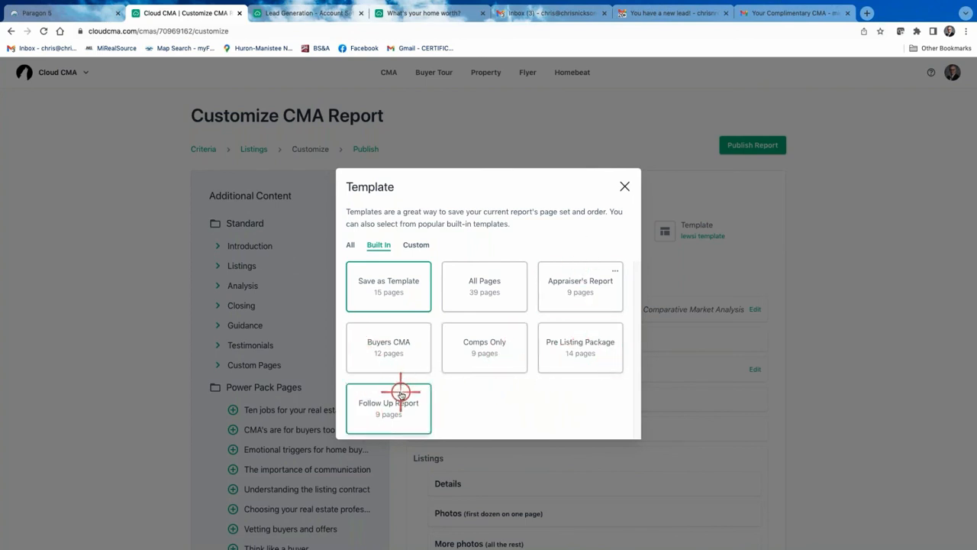
click(486, 347)
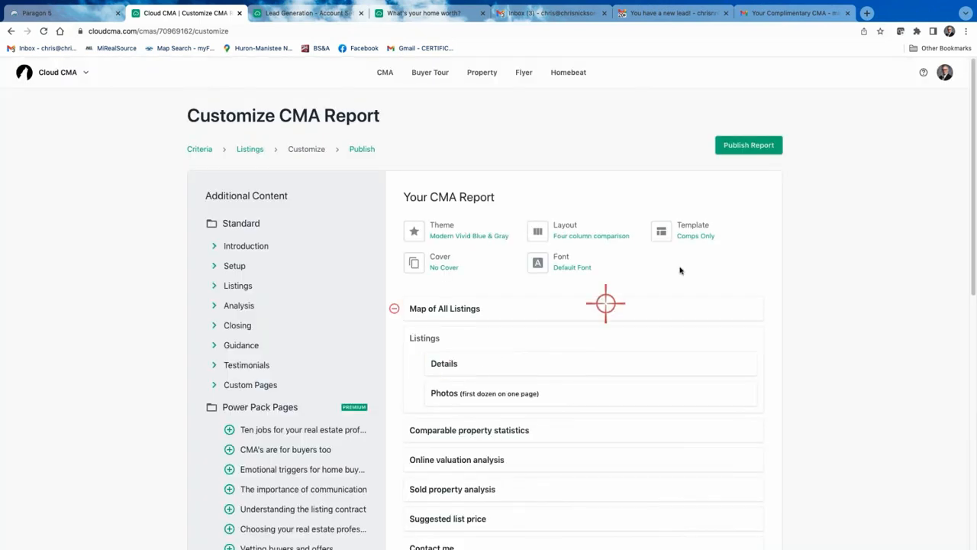
click(701, 227)
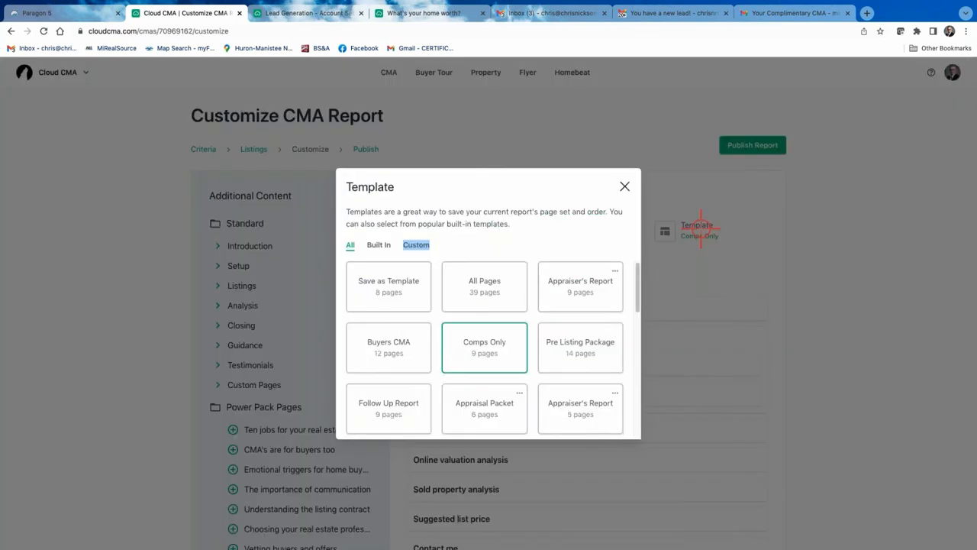
click(625, 186)
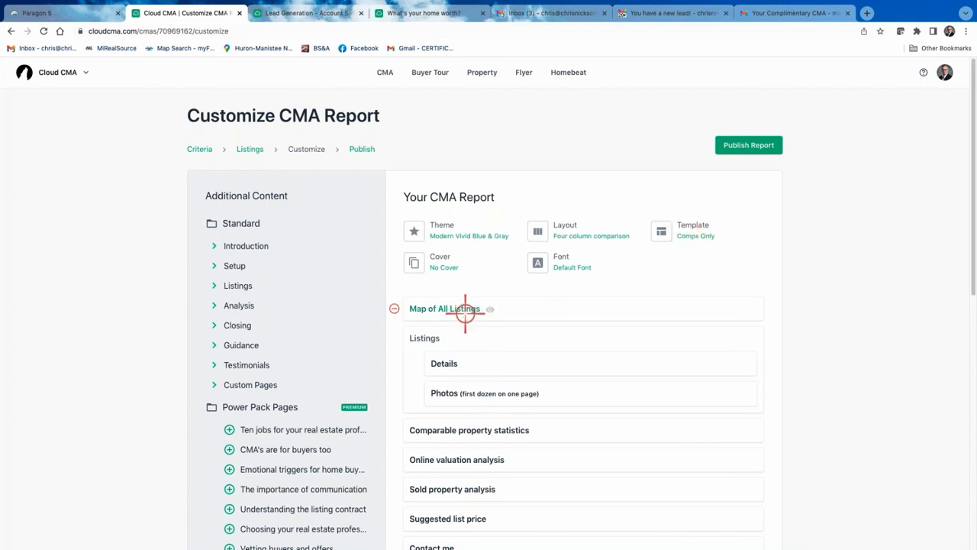
scroll(465, 313, down, 5)
scroll(465, 313, up, 5)
Save the current report pages as a custom template named 'Web Lead'
click(689, 237)
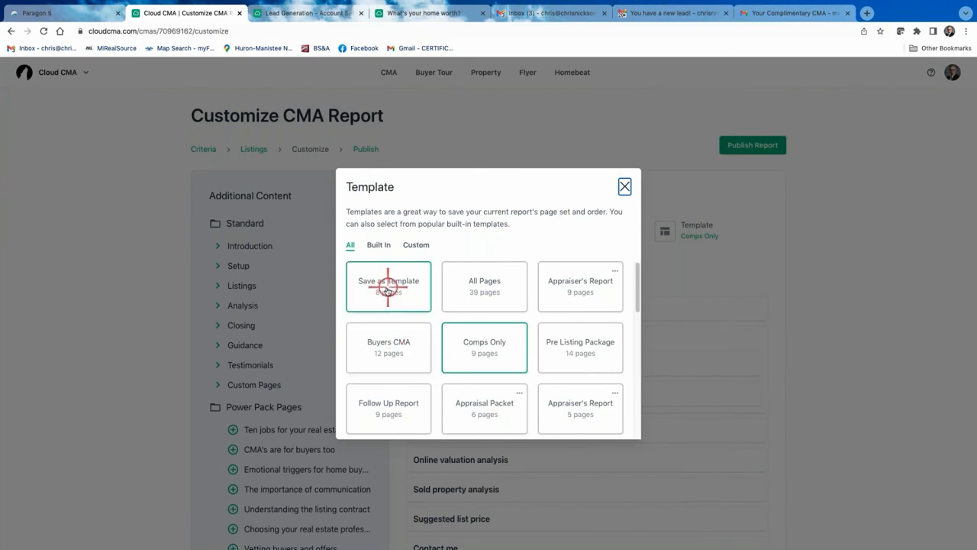
click(387, 288)
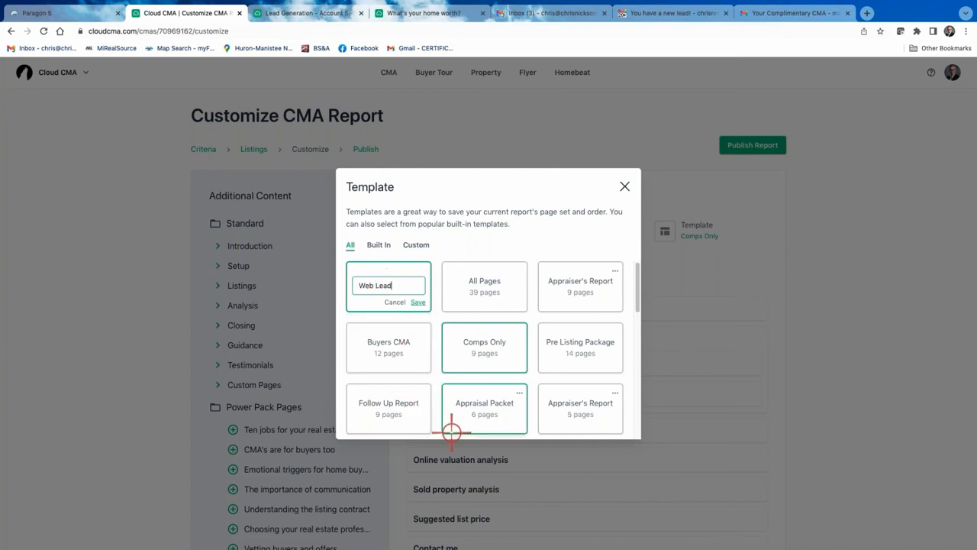
click(417, 302)
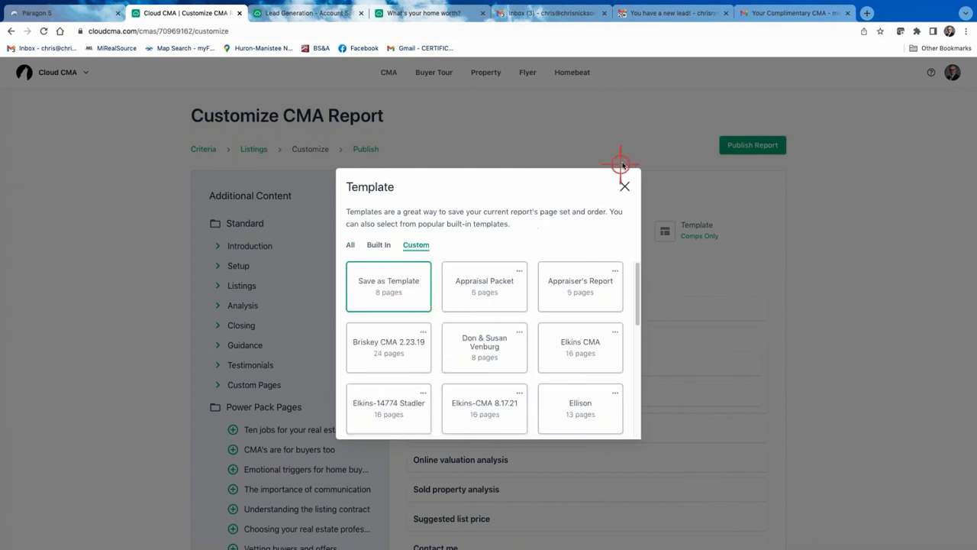
click(623, 187)
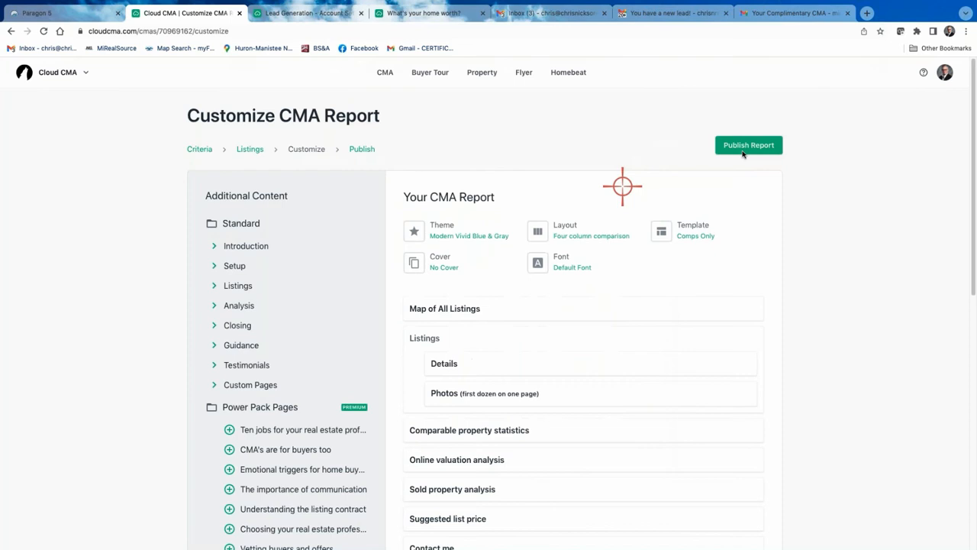
Open Lead Generation from the account menu and scroll through its landing-page settings
click(944, 74)
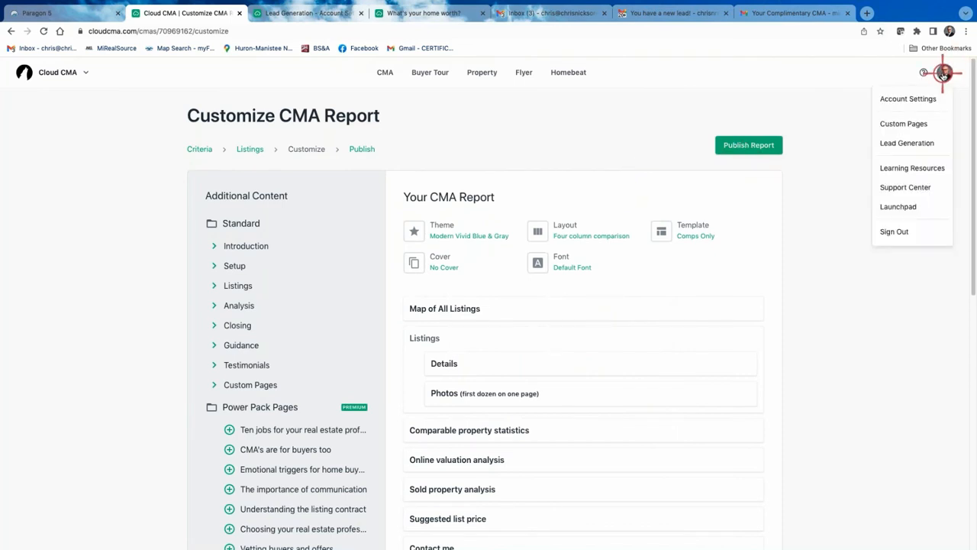
click(906, 143)
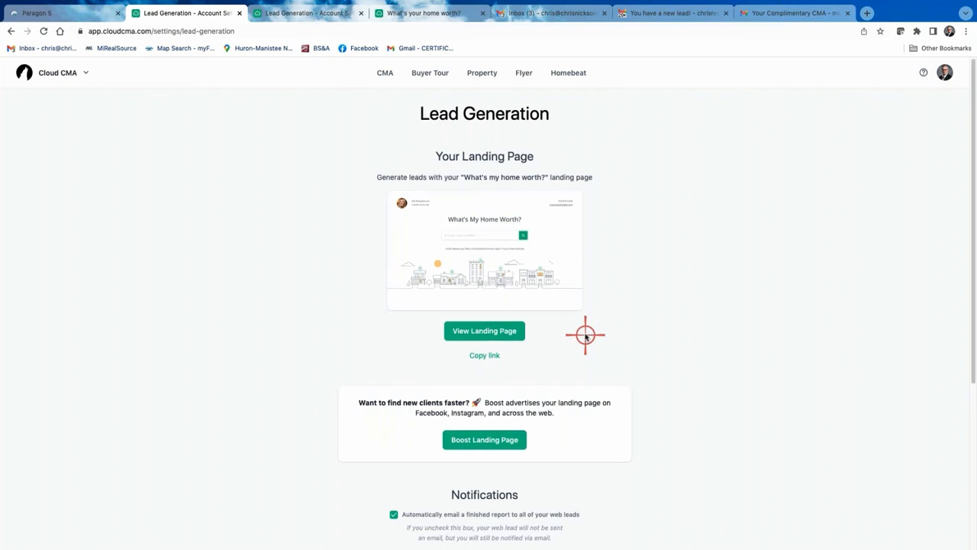
scroll(585, 333, down, 2)
scroll(585, 333, down, 3)
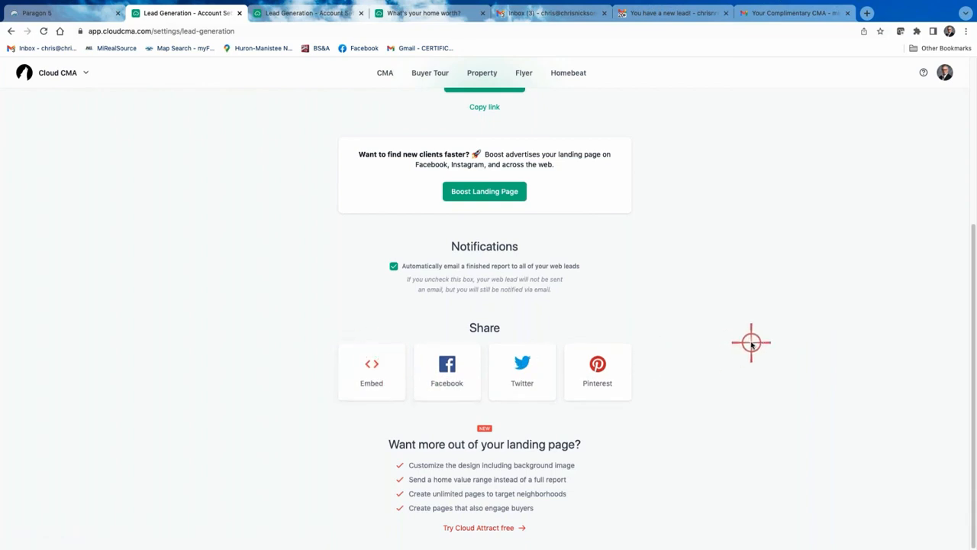
scroll(752, 345, up, 1)
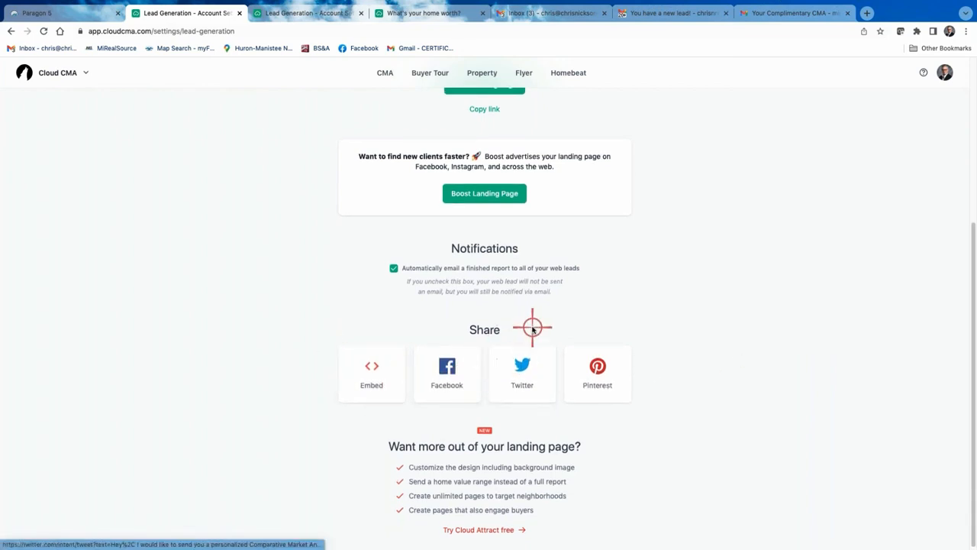
scroll(533, 325, up, 2)
scroll(533, 325, up, 5)
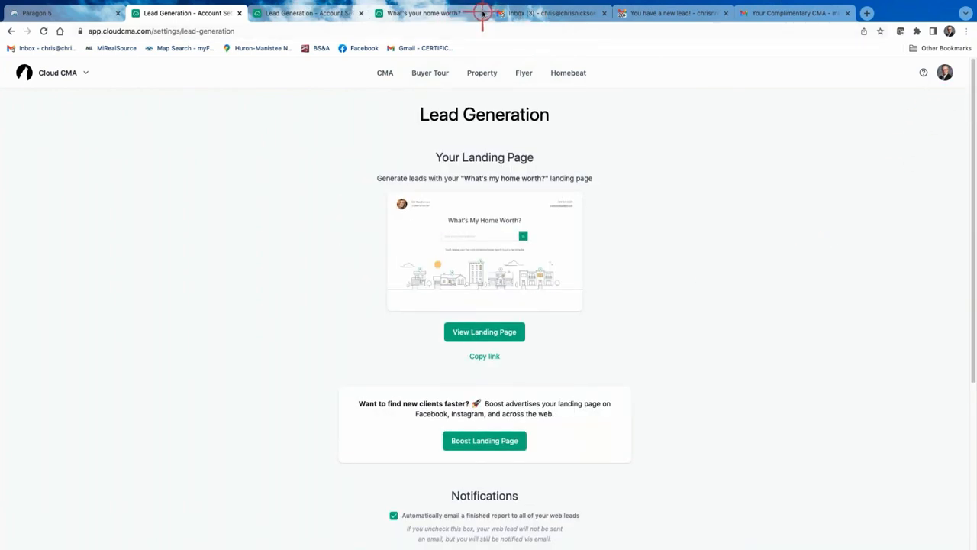
Close the duplicate Lead Generation, Lead Generation and inbox tabs, leaving Paragon 5 showing
click(359, 13)
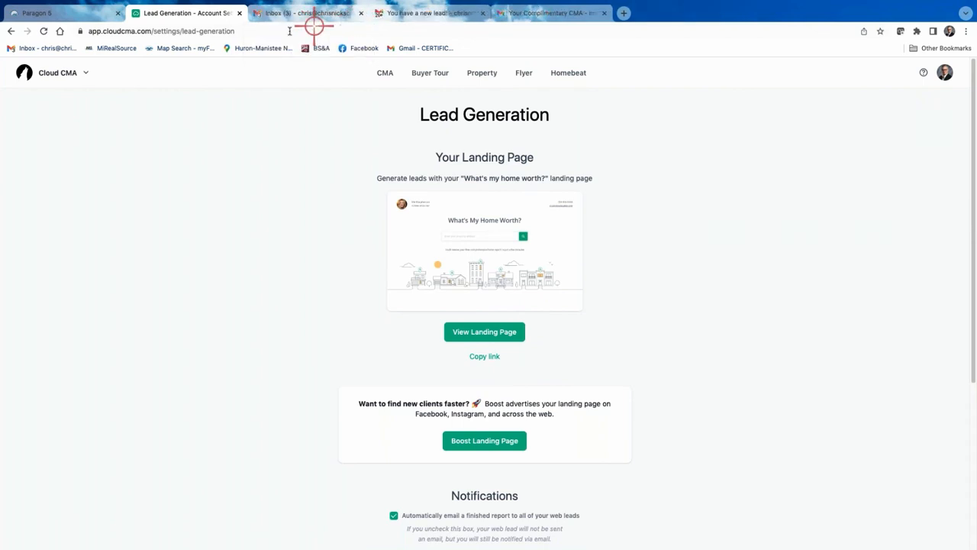
click(242, 13)
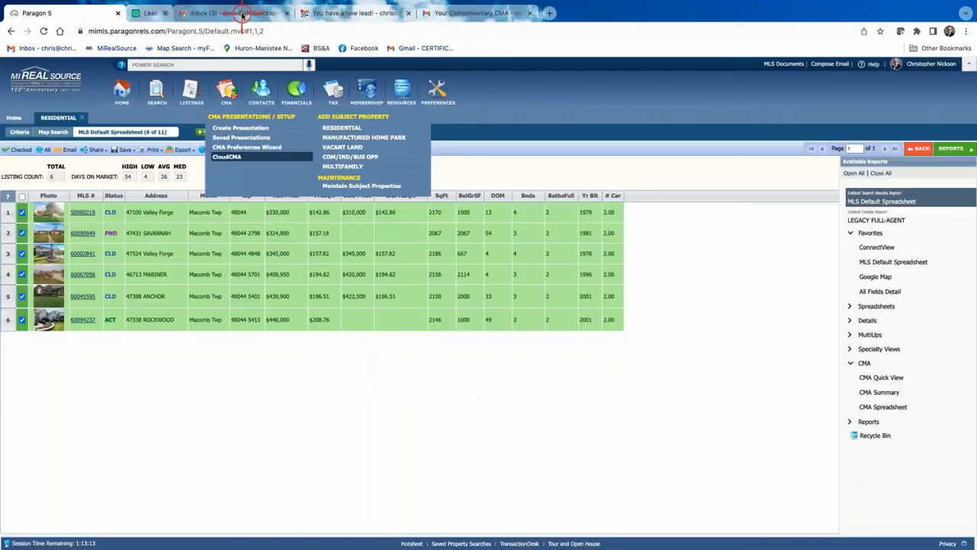
click(243, 13)
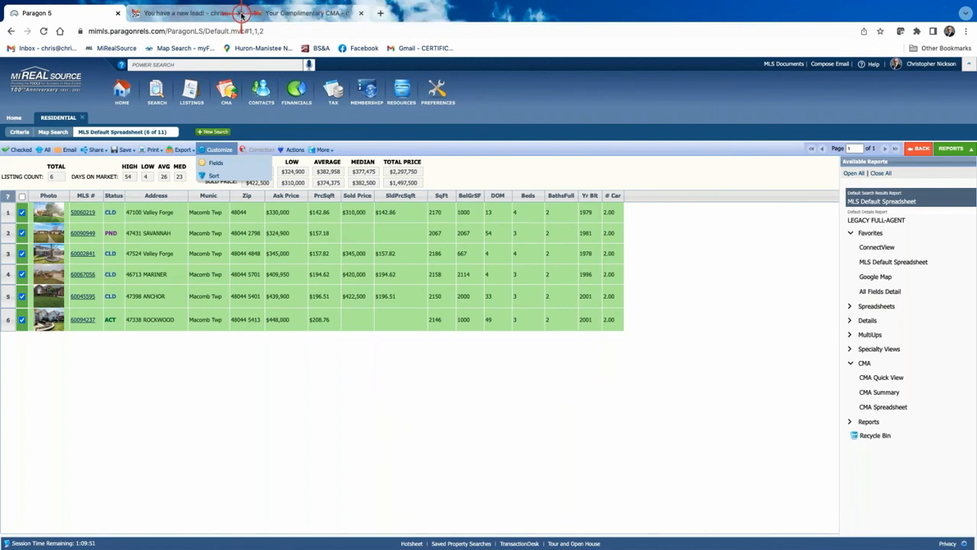
Close the new-lead and complimentary CMA e-mail tabs, dismiss Customize, and return to Paragon's Home page
click(242, 13)
click(242, 13)
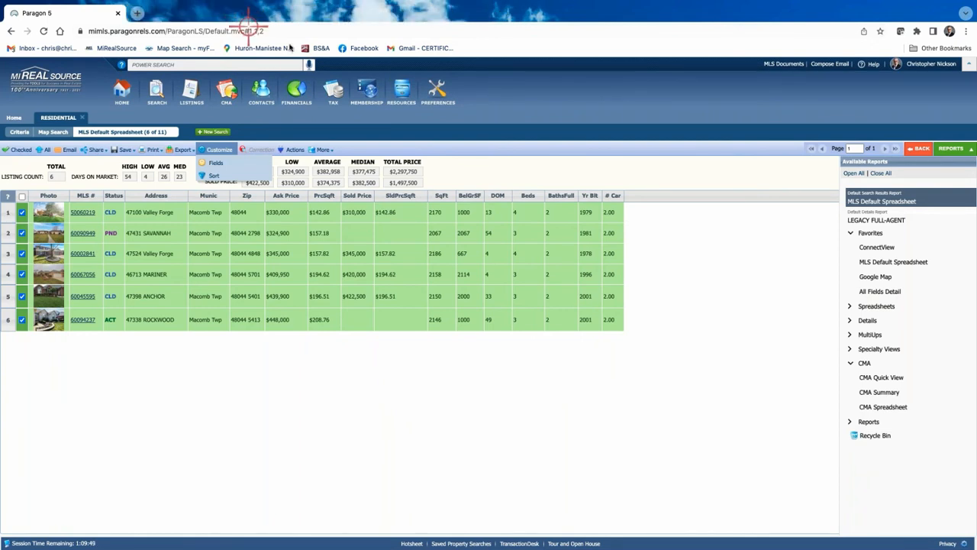
click(615, 423)
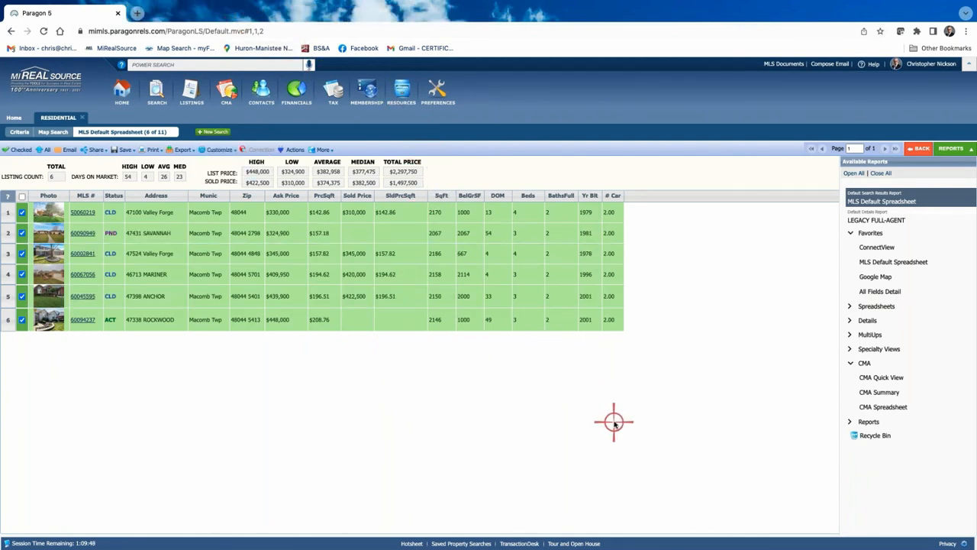
click(713, 436)
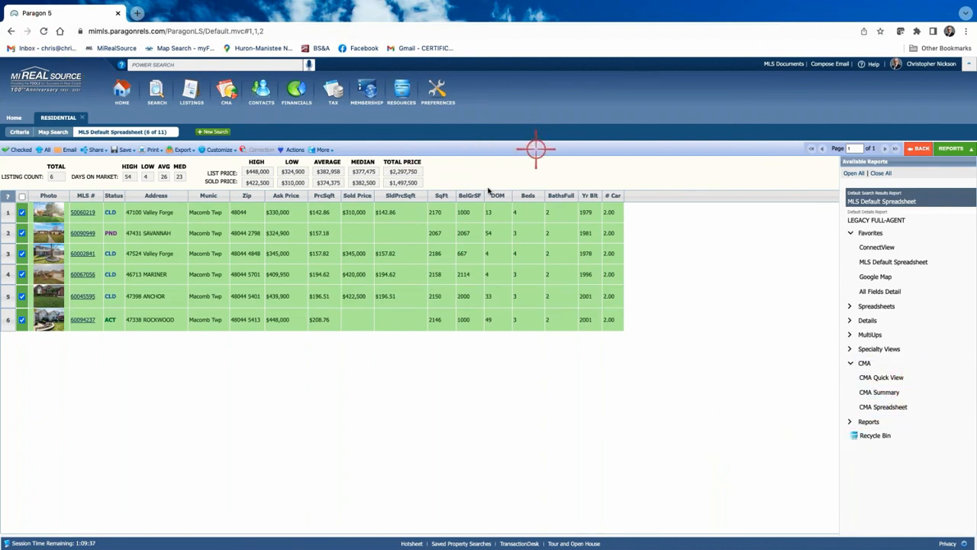
click(15, 119)
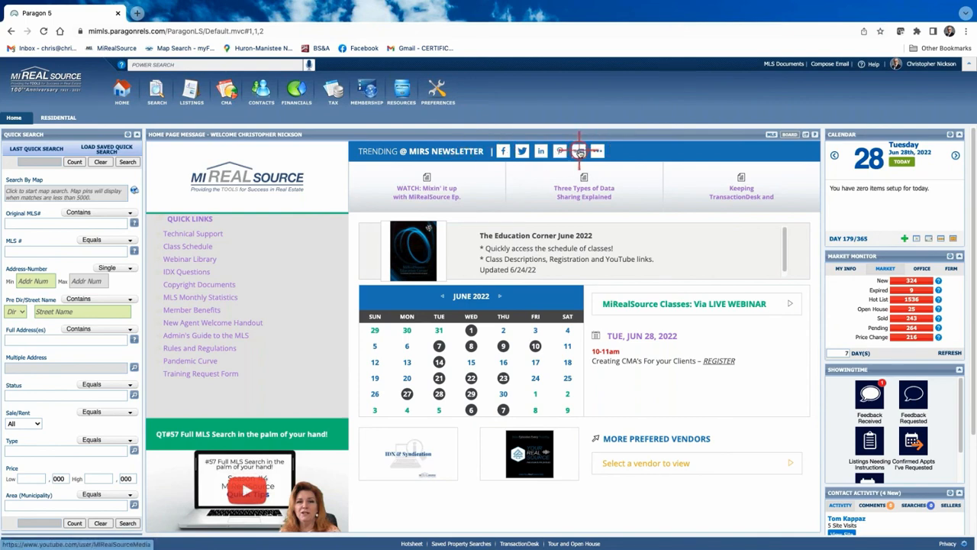
Open the MIRealSourceMedia YouTube channel and browse uploads like Marketing with MarketStats and Paragon Connect
click(580, 152)
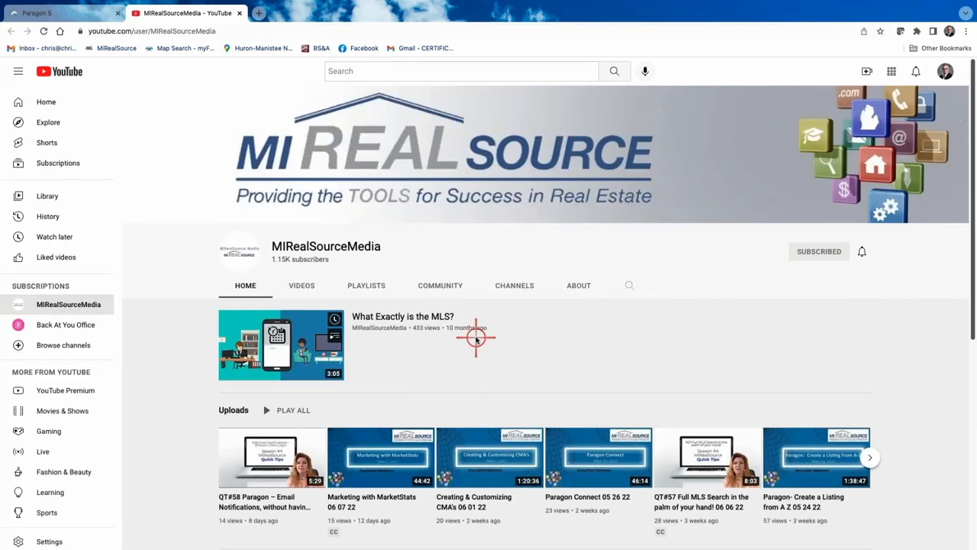
scroll(476, 336, down, 3)
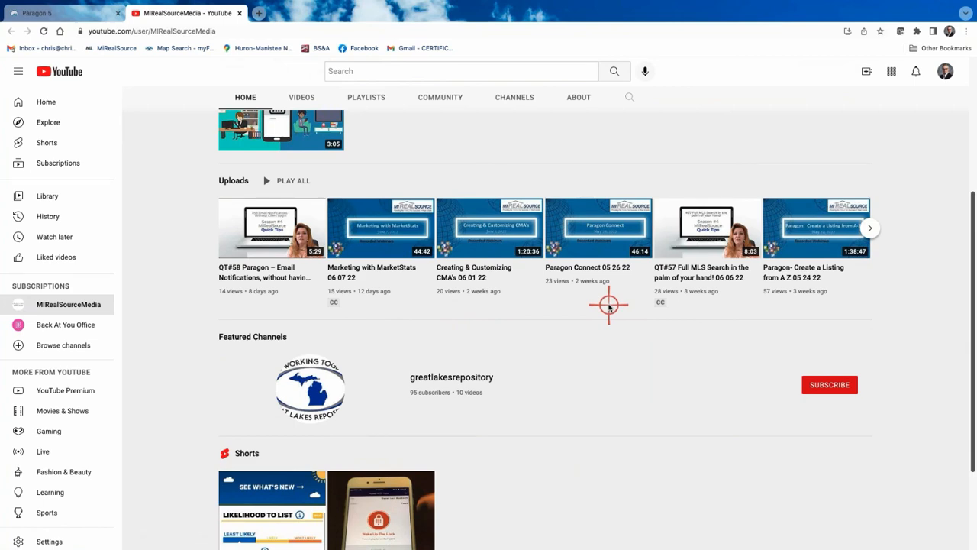
scroll(735, 348, up, 3)
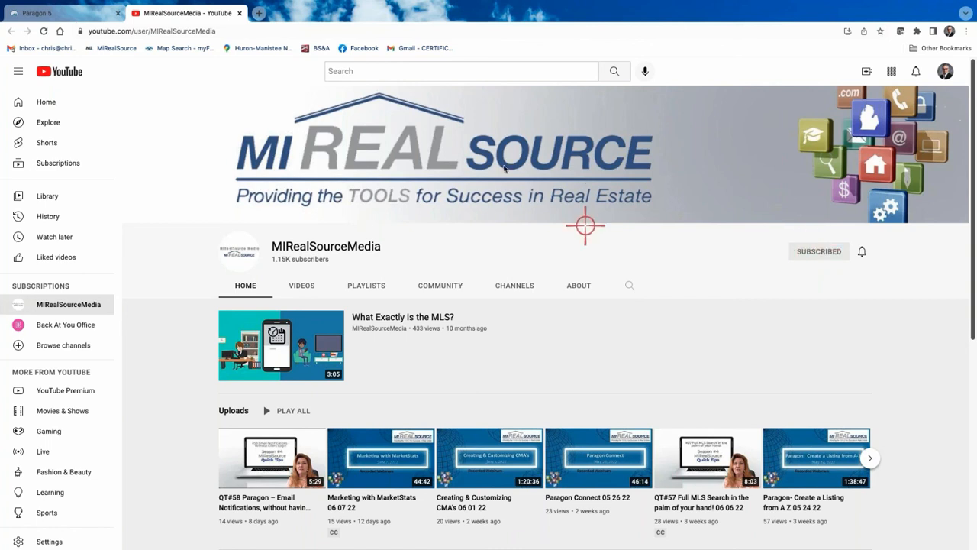
scroll(453, 339, down, 1)
scroll(453, 339, down, 3)
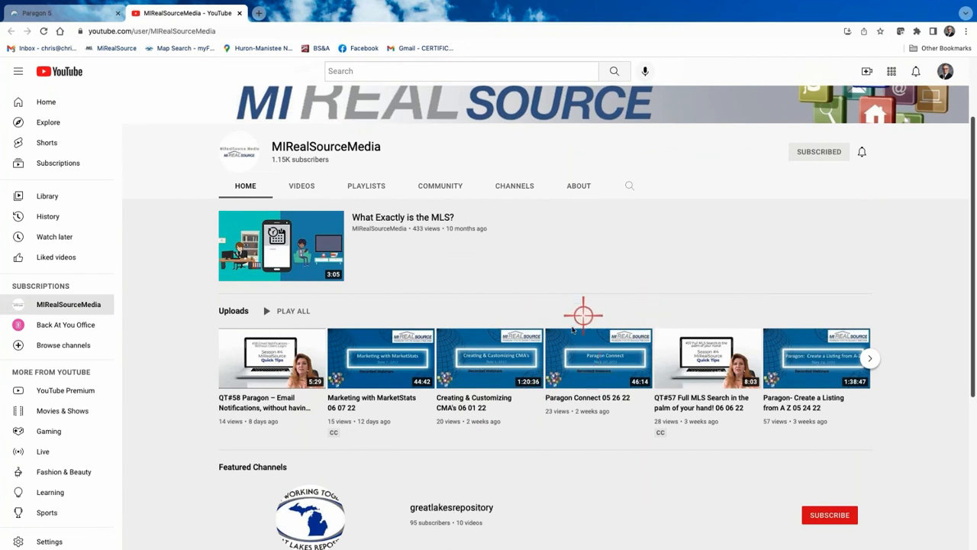
scroll(517, 283, up, 3)
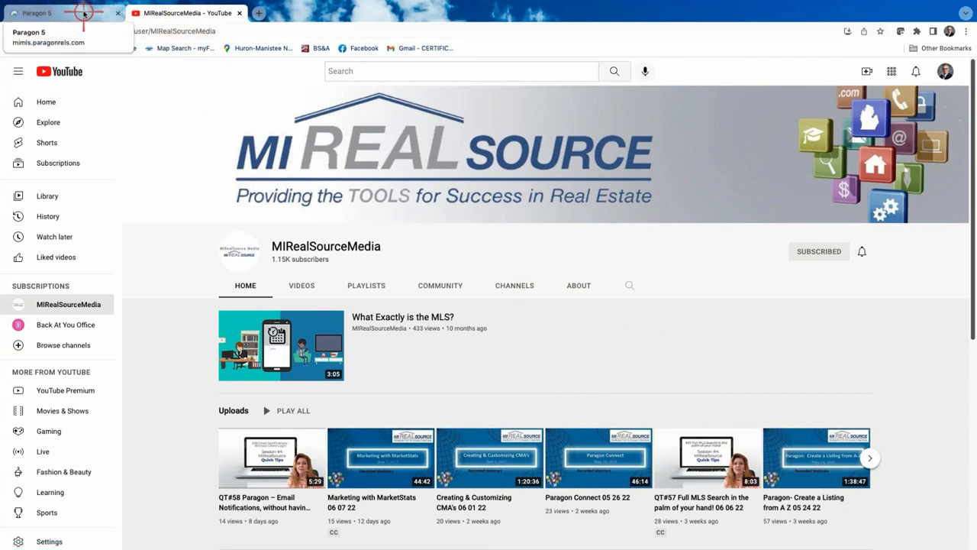
Switch back to the Paragon 5 tab and reload the MLS home page
click(85, 13)
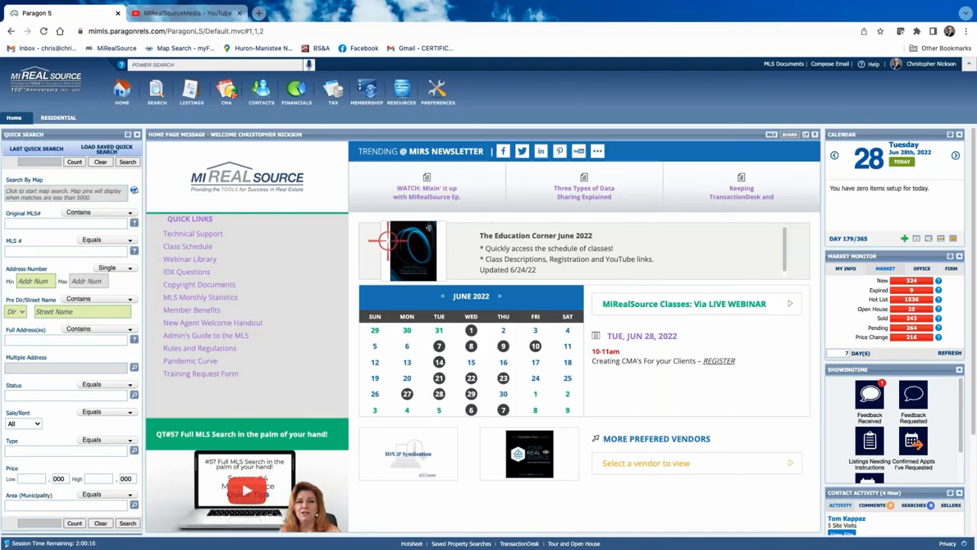
click(771, 135)
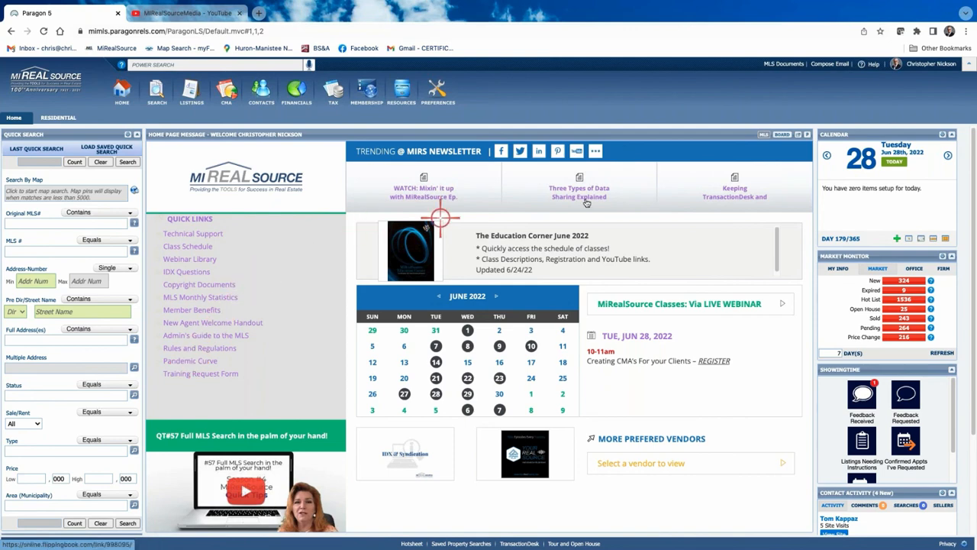
Open the MIRS Education folder in the MLS Documents library and browse its handouts
click(786, 64)
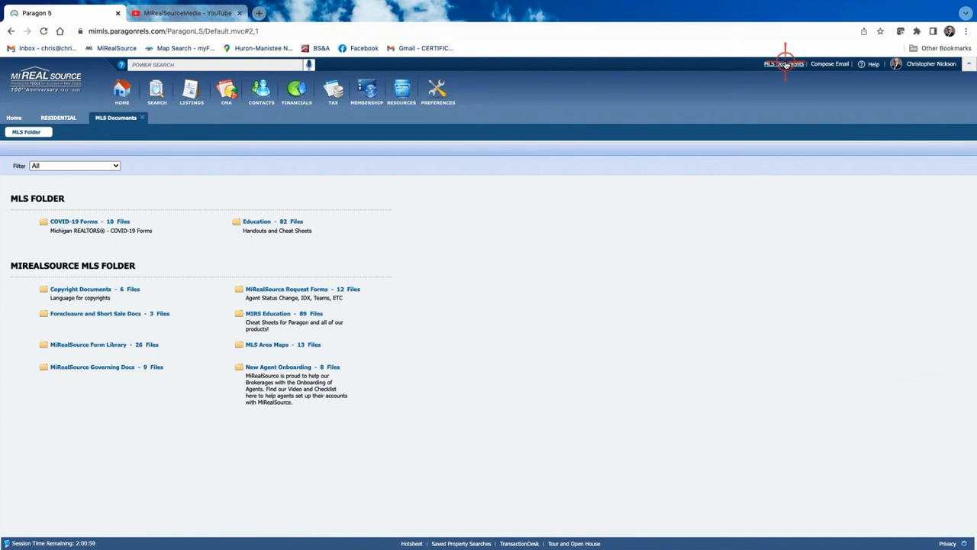
click(281, 313)
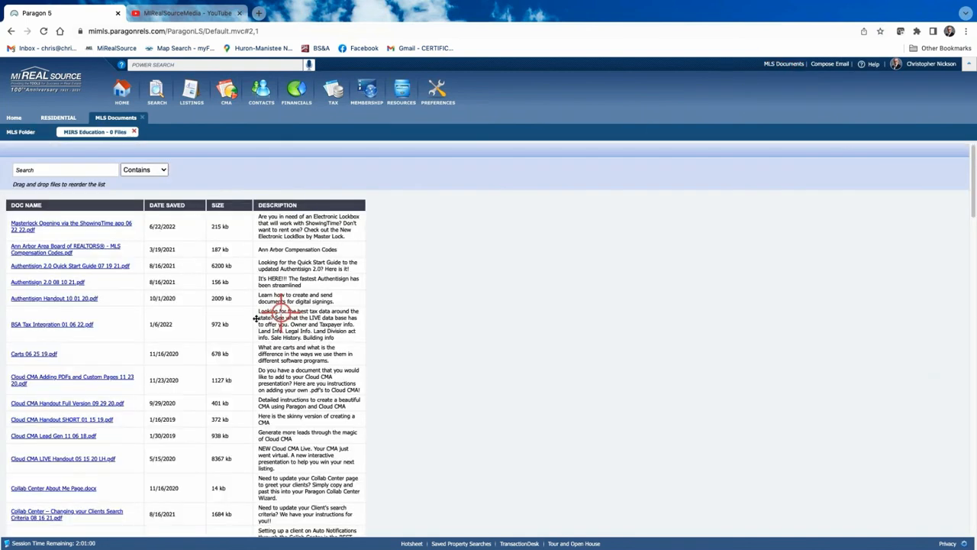
scroll(84, 253, down, 5)
scroll(85, 255, down, 1)
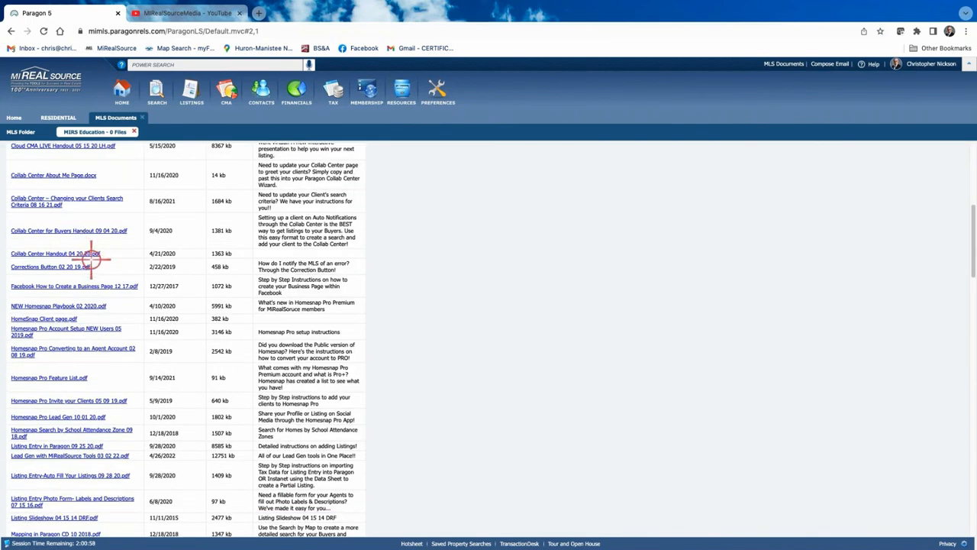
scroll(91, 259, down, 5)
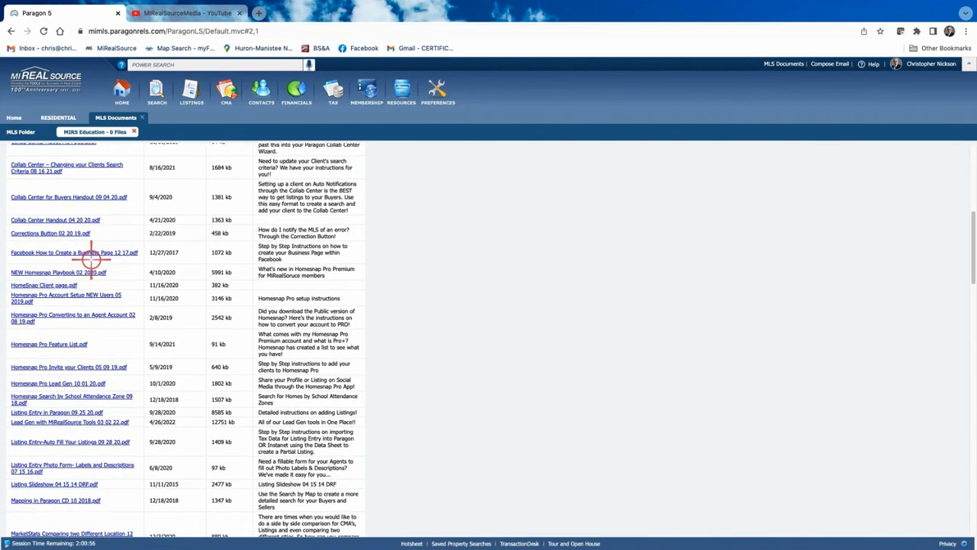
scroll(111, 218, up, 6)
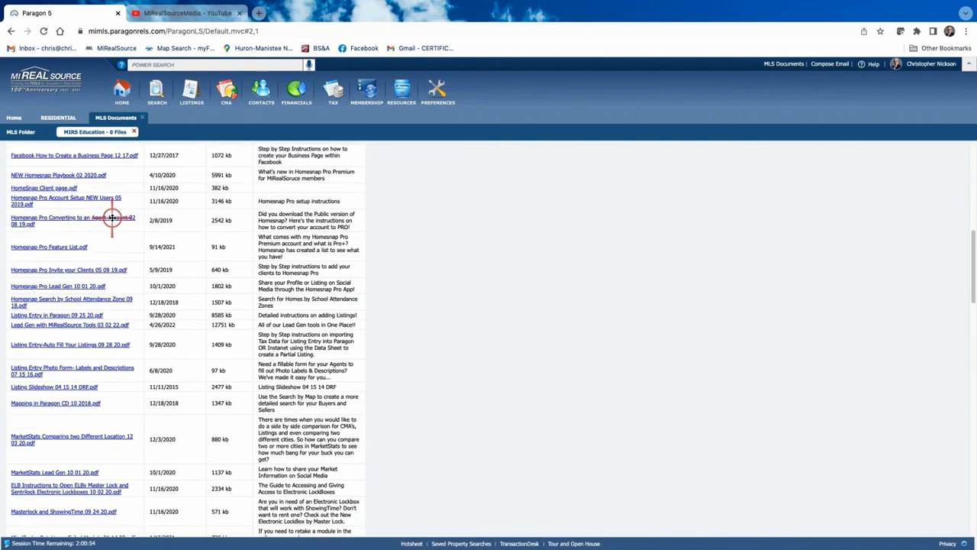
scroll(111, 218, up, 5)
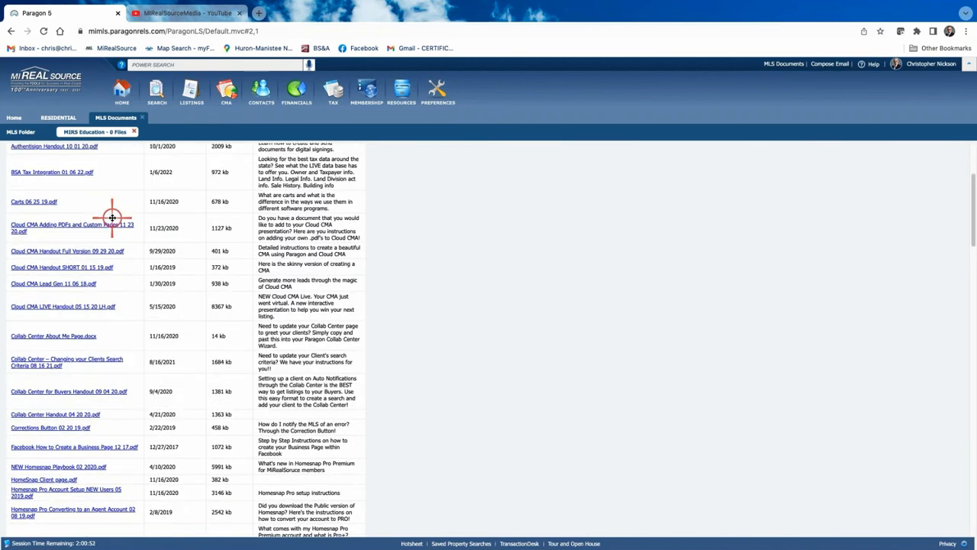
View the Cloud CMA Handout Full Version PDF, then return to the Paragon tab
click(63, 251)
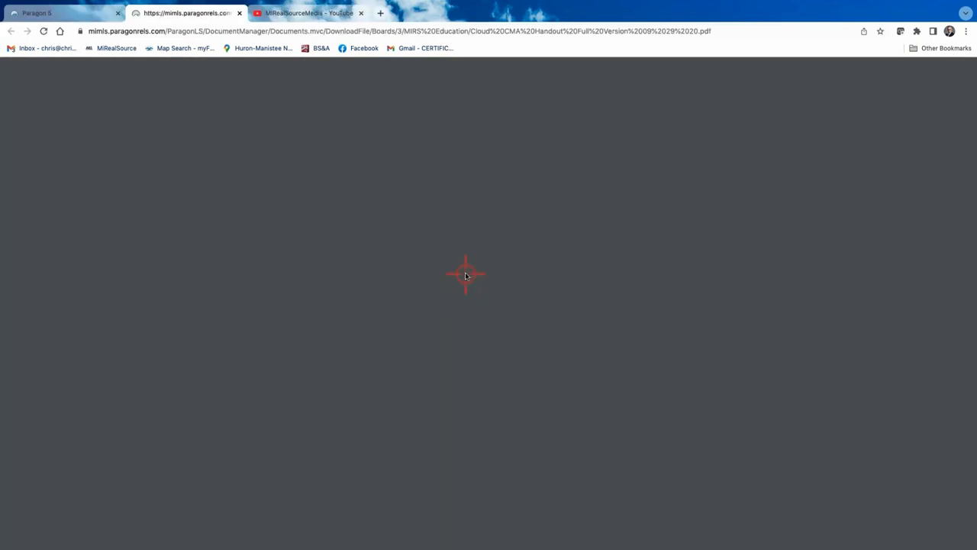
scroll(486, 336, down, 1)
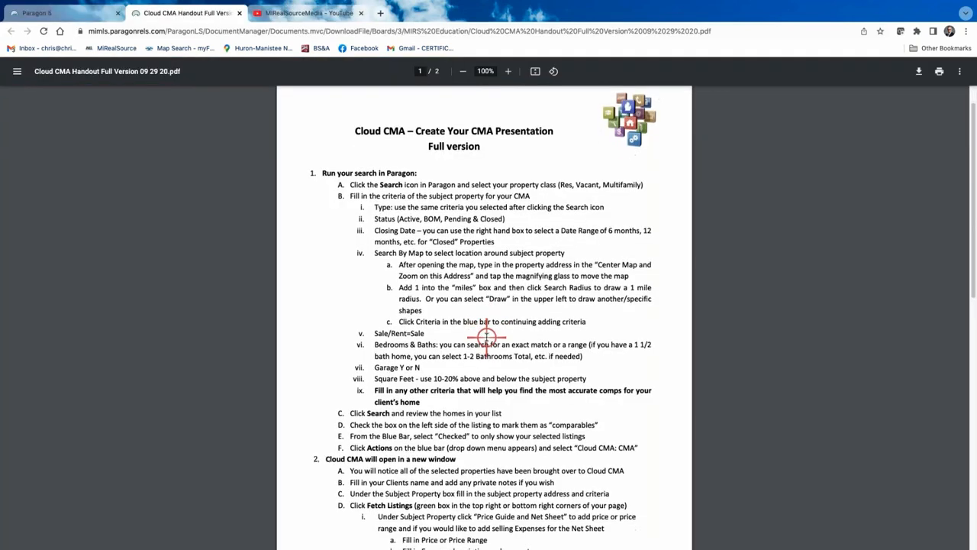
scroll(486, 336, down, 10)
scroll(487, 336, up, 10)
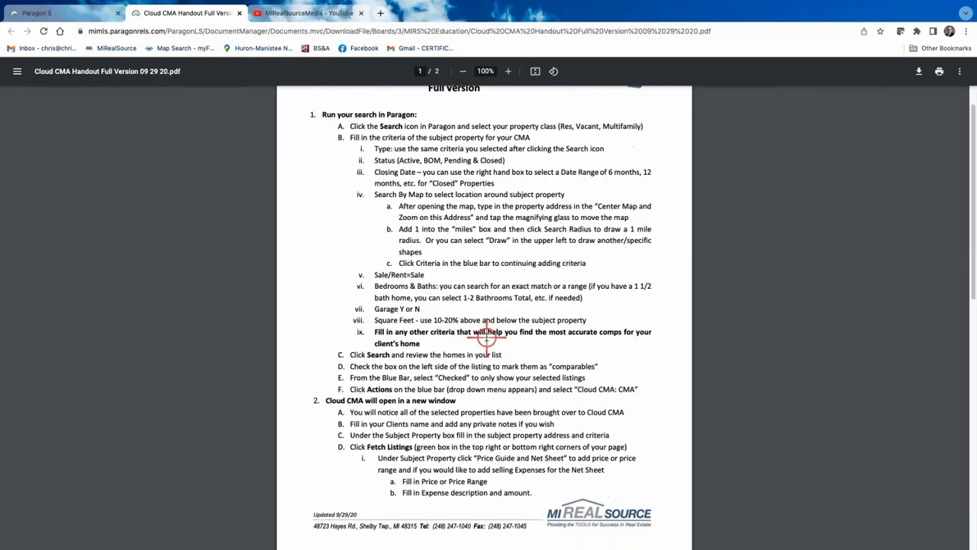
click(79, 13)
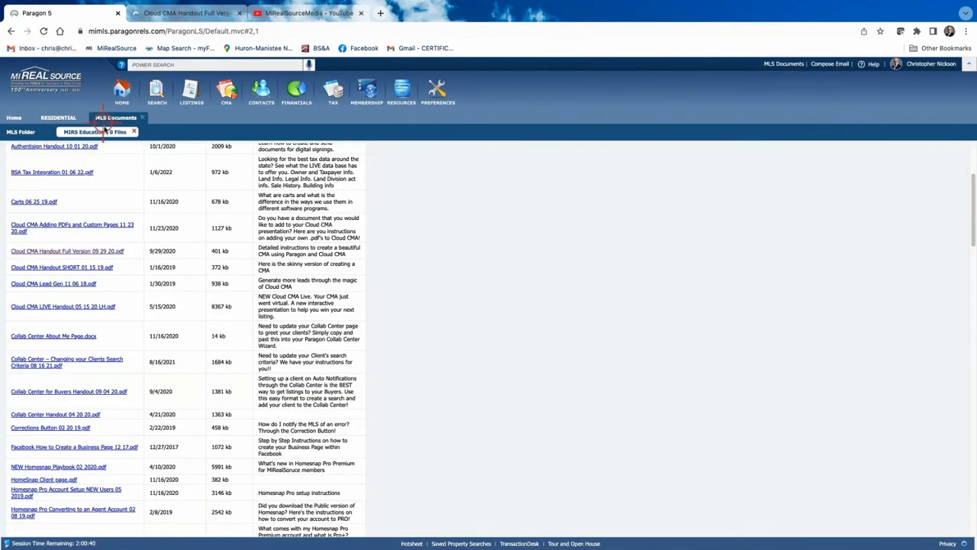
Reopen MLS Documents to the MIRS Education folder, then go to the Home dashboard
click(11, 31)
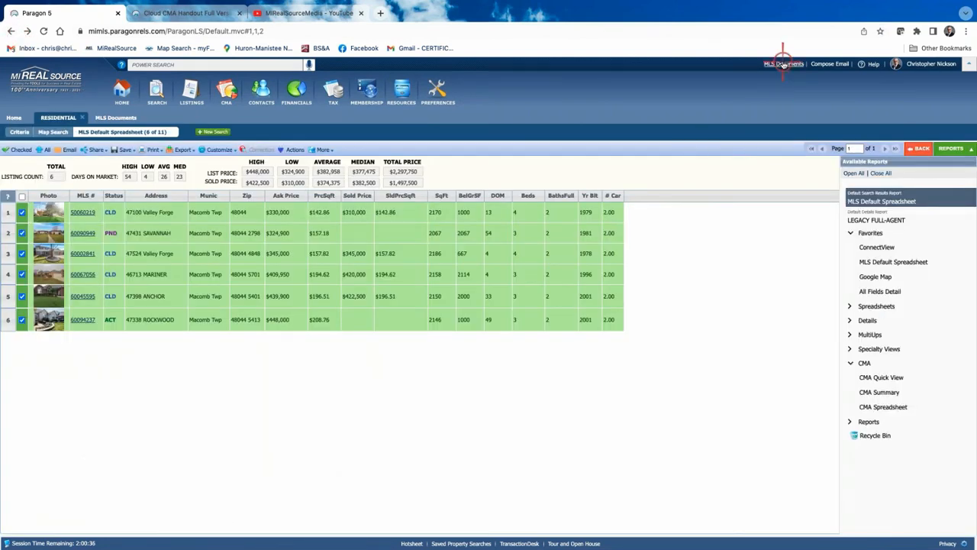
click(783, 64)
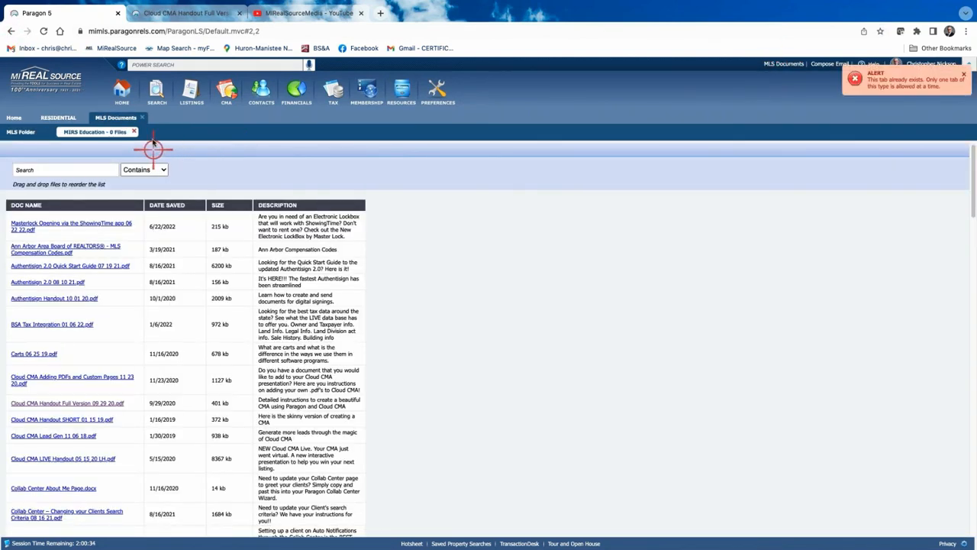
click(145, 116)
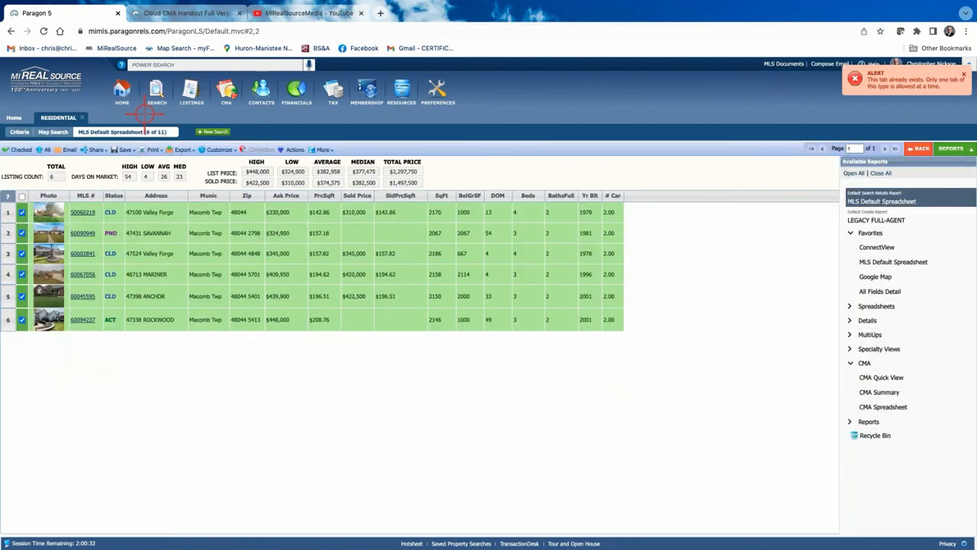
double_click(783, 65)
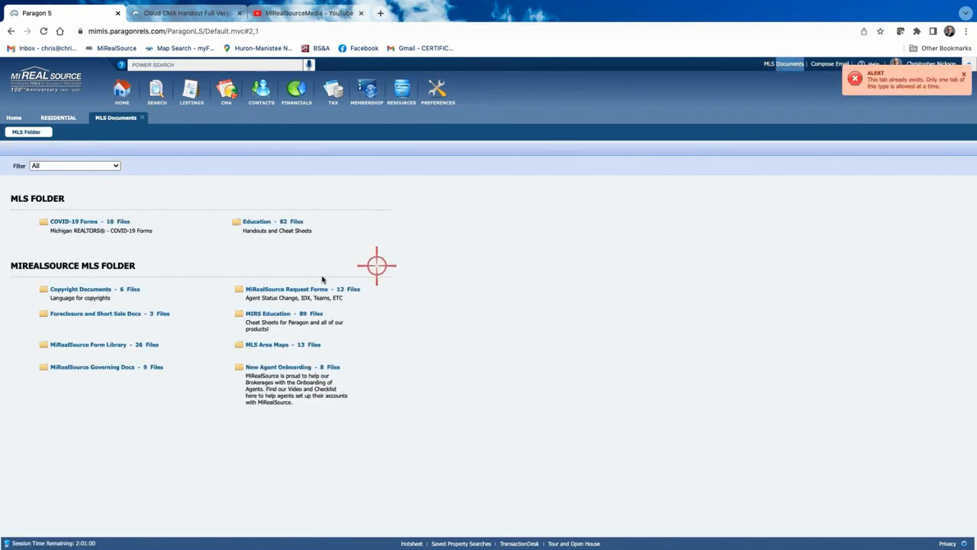
click(280, 313)
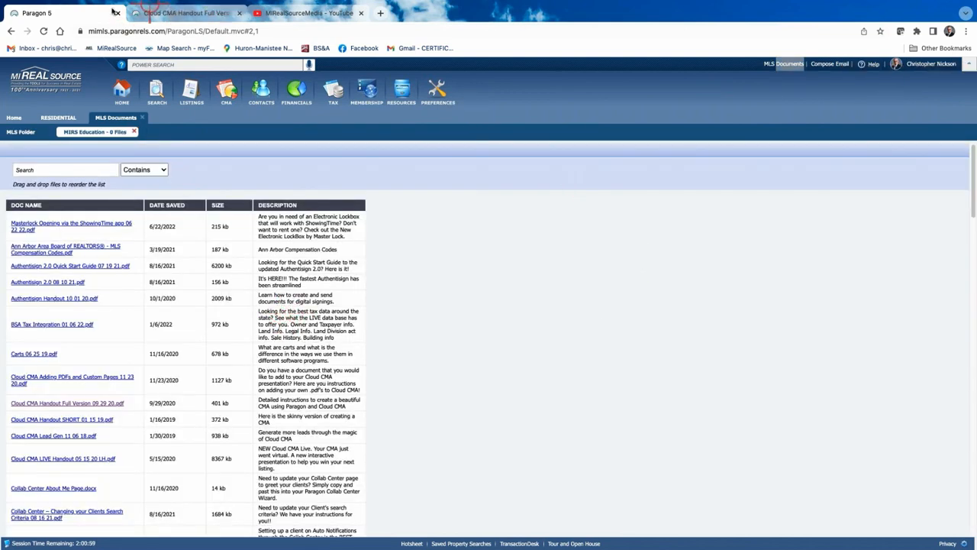
click(13, 117)
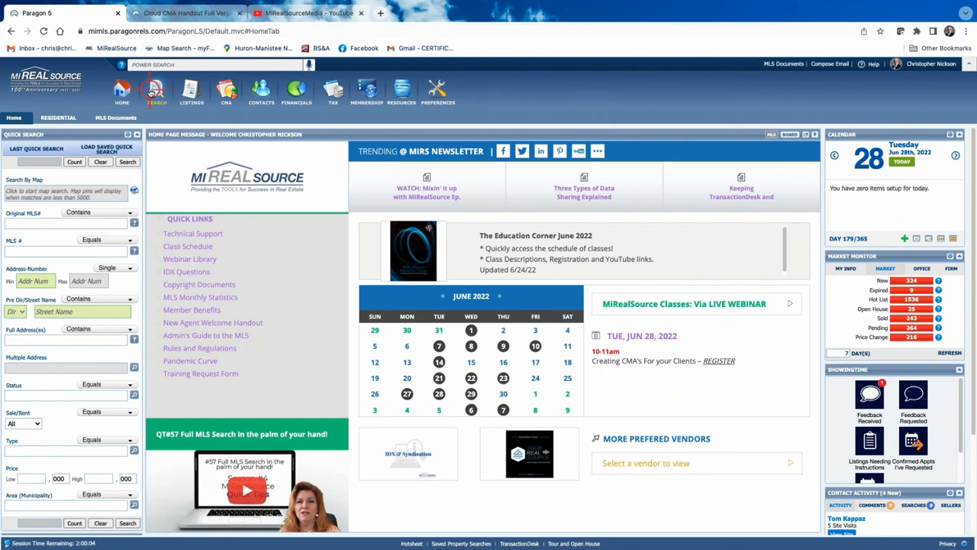
Load the most recently modified saved property search and run it, returning 16 listings
click(151, 92)
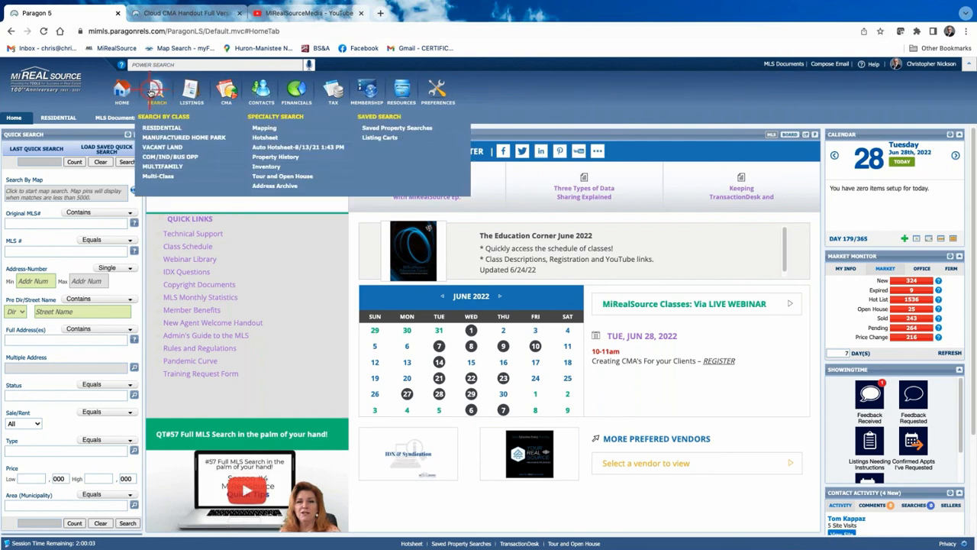
click(399, 128)
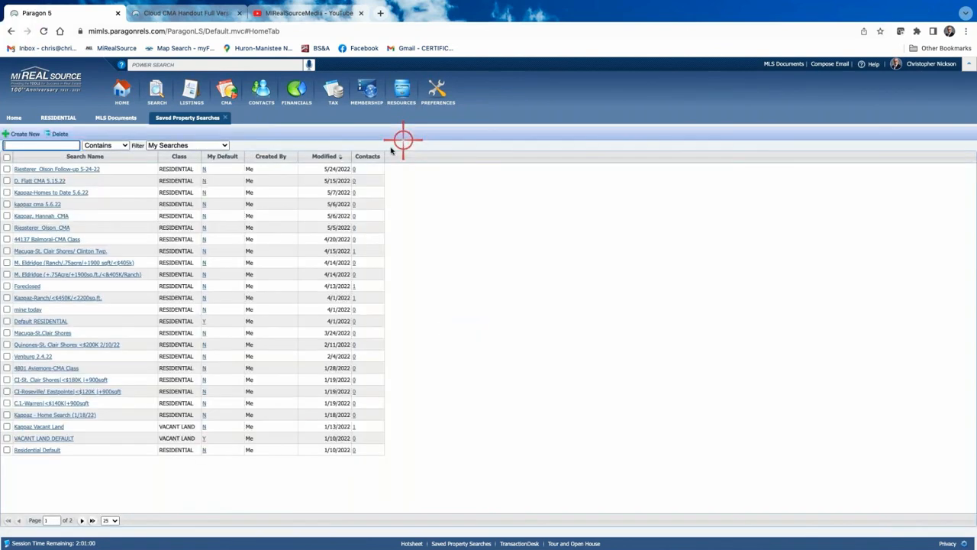
click(74, 169)
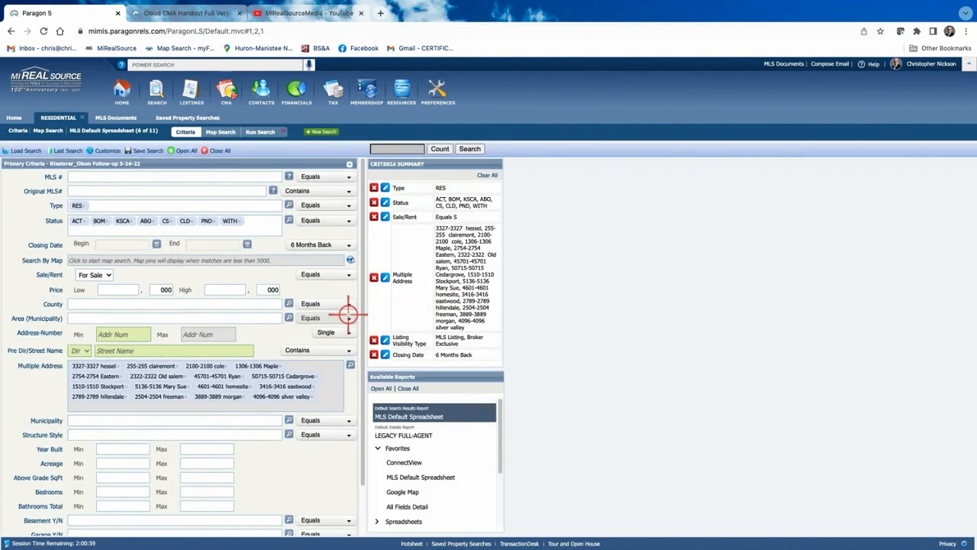
scroll(349, 311, down, 1)
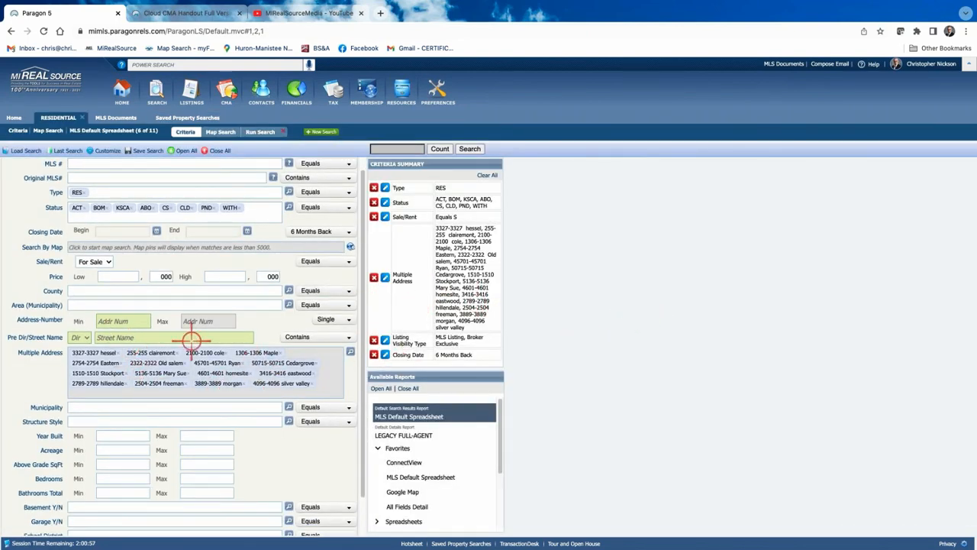
click(470, 149)
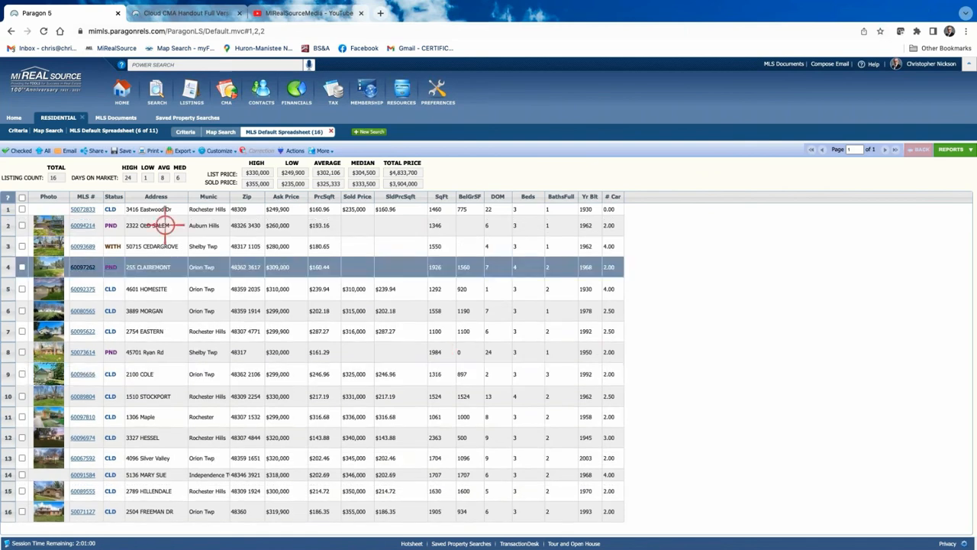
Display the CMA Summary report for the 16 listings, showing 12 sold and 3 pending
click(950, 150)
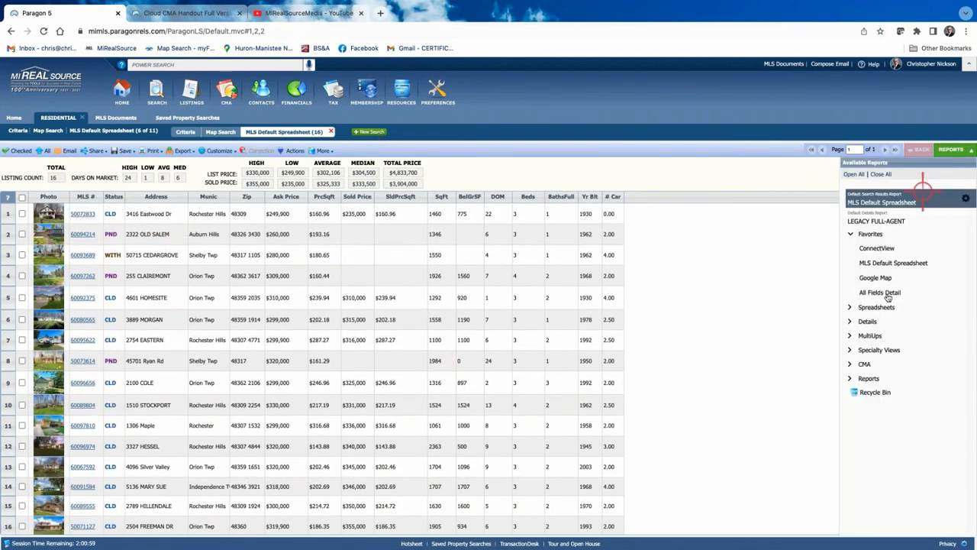
click(866, 364)
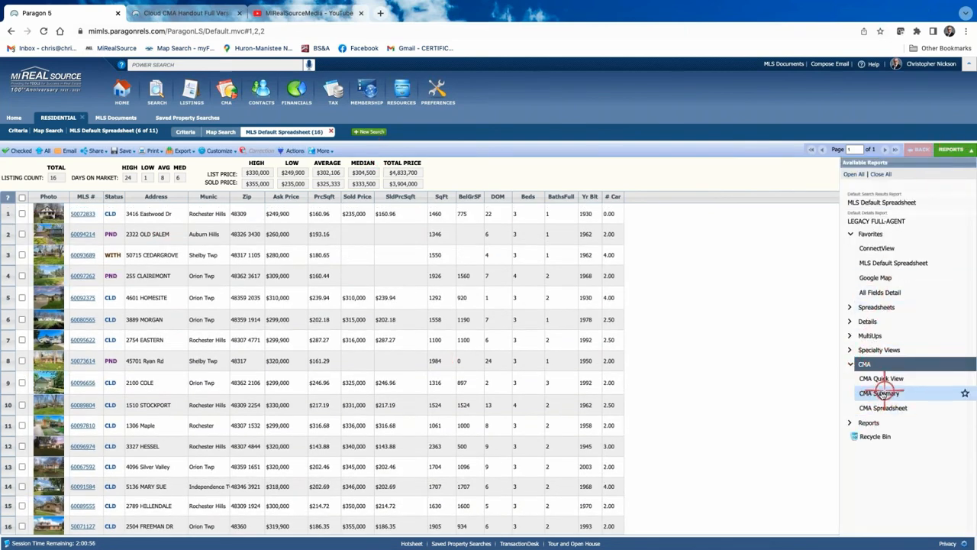
click(877, 393)
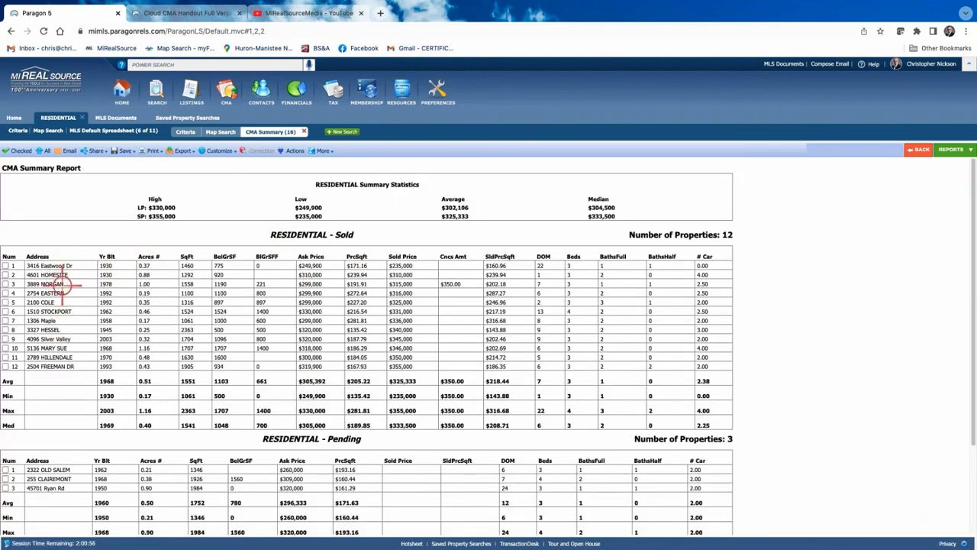
scroll(90, 307, down, 1)
scroll(89, 307, down, 1)
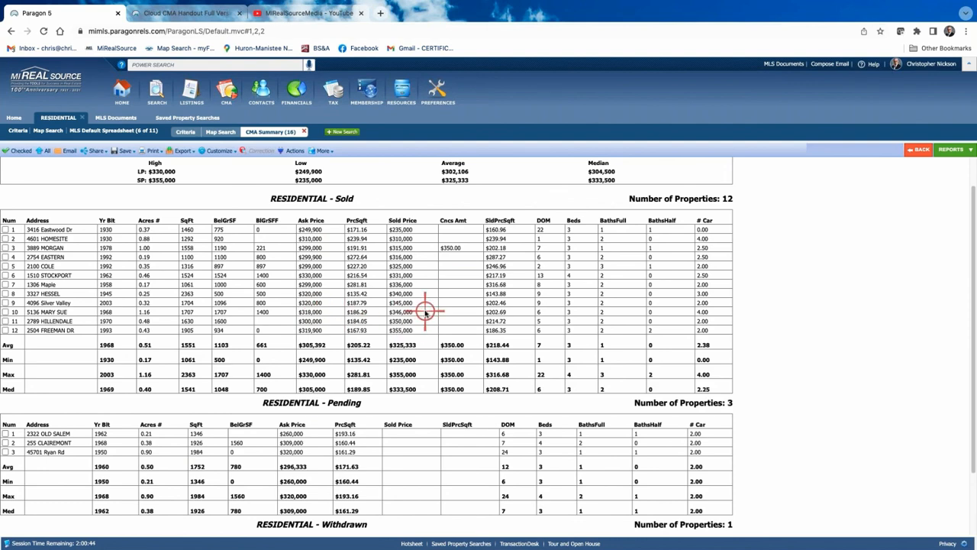
scroll(425, 312, down, 3)
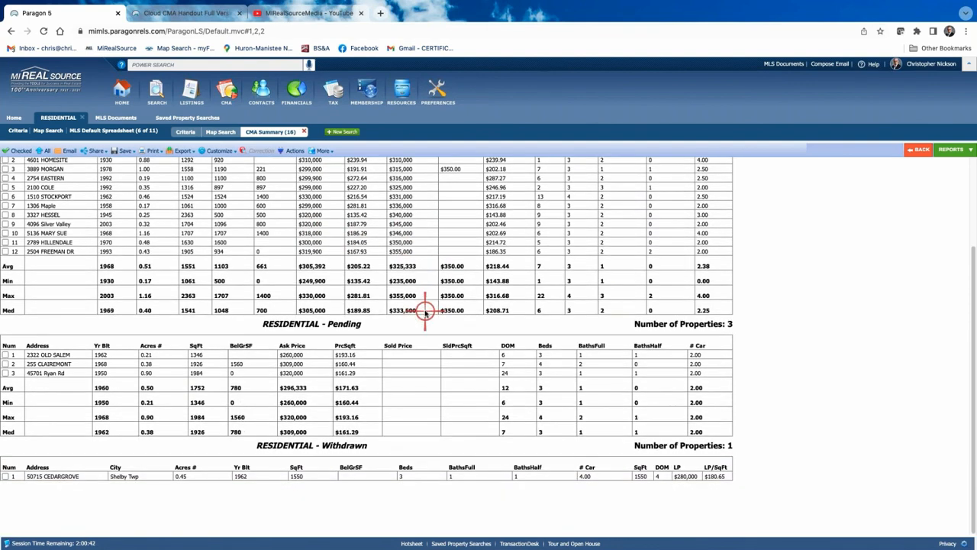
scroll(425, 313, up, 4)
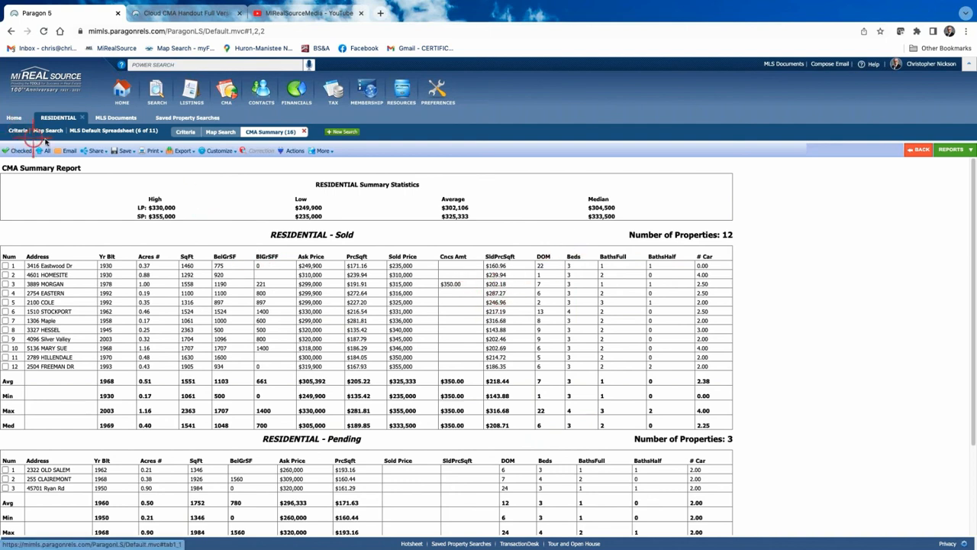
Close the Cloud CMA handout and YouTube tabs, leaving only Paragon 5 open
click(952, 151)
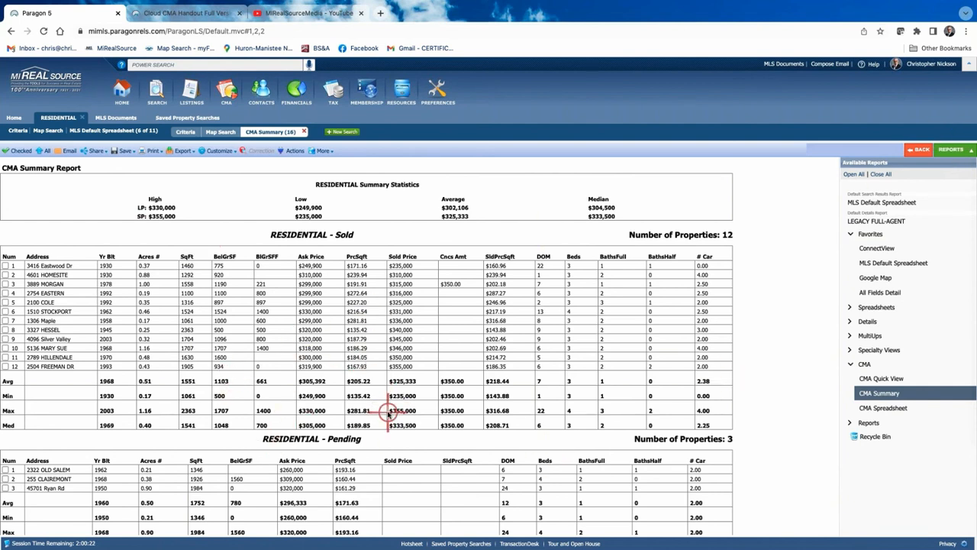
click(239, 13)
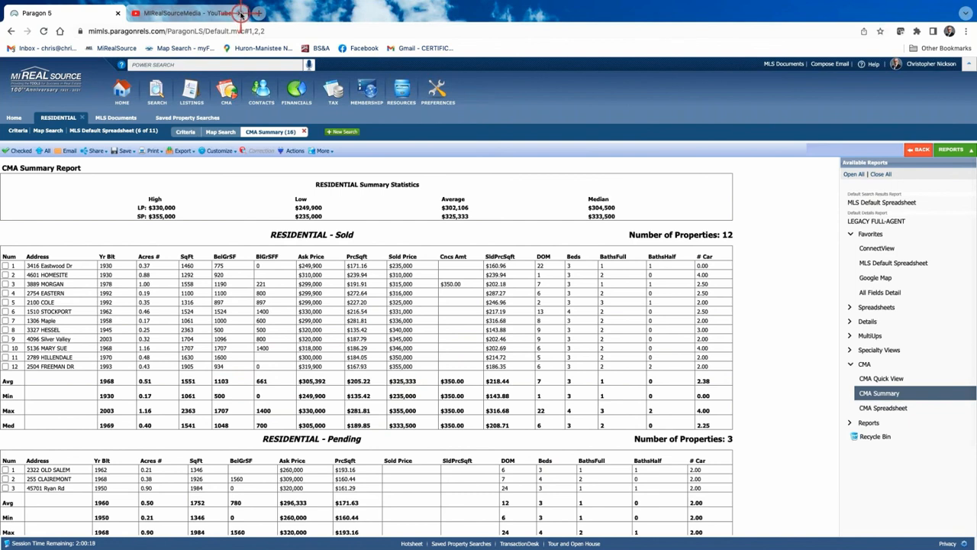
click(239, 13)
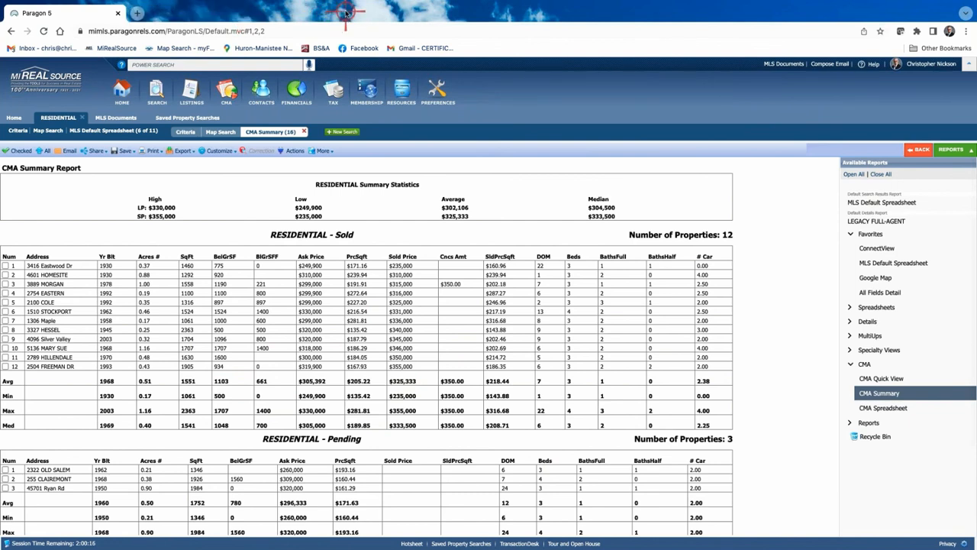